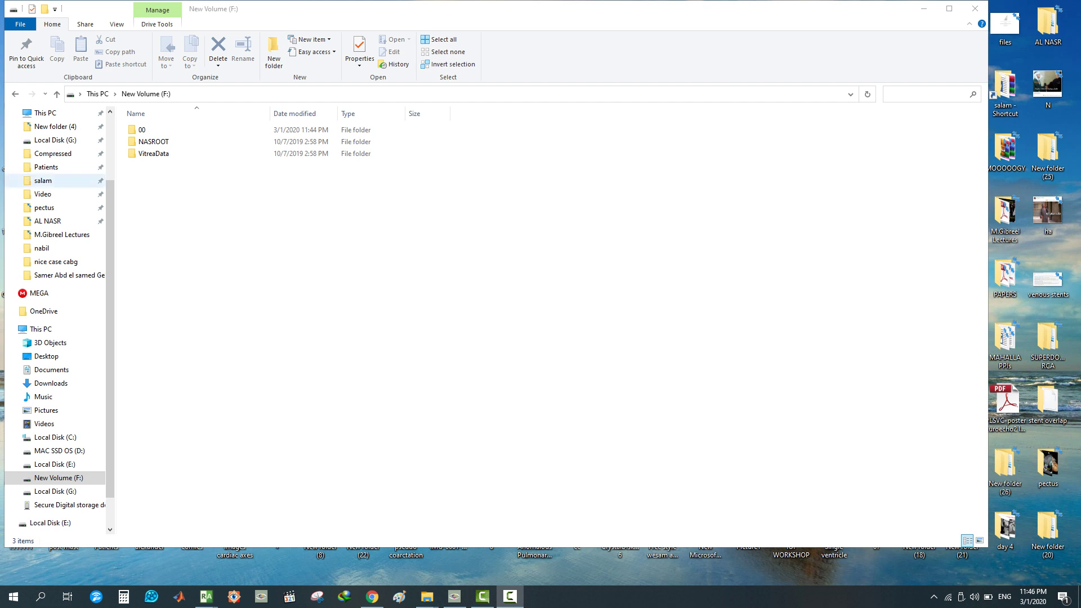
Open folder 00 on drive F: in RadiAnt DICOM Viewer and maximize the viewer window
click(169, 130)
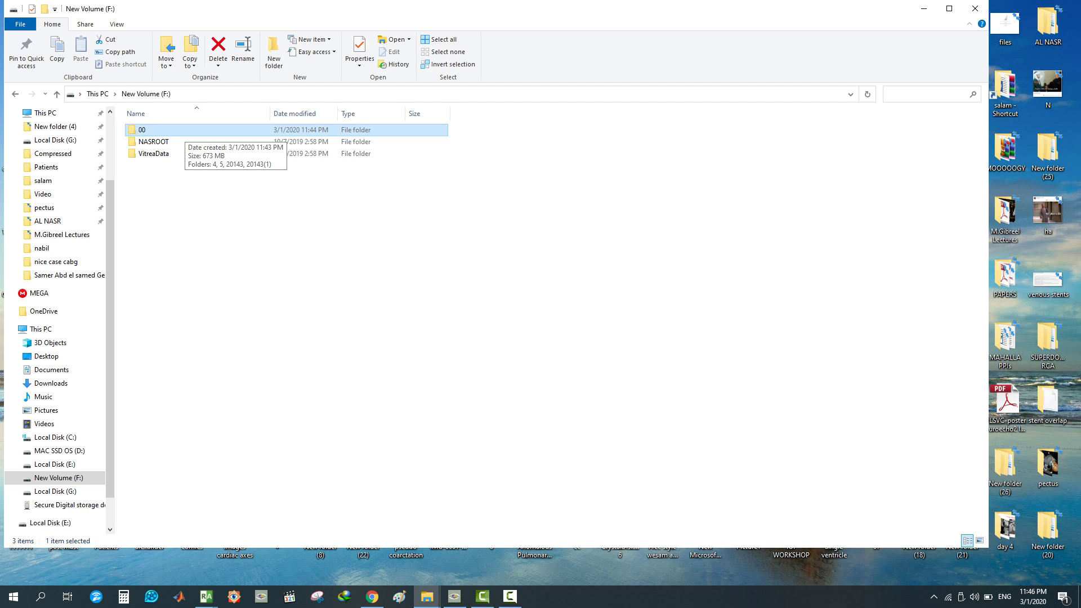
right_click(185, 132)
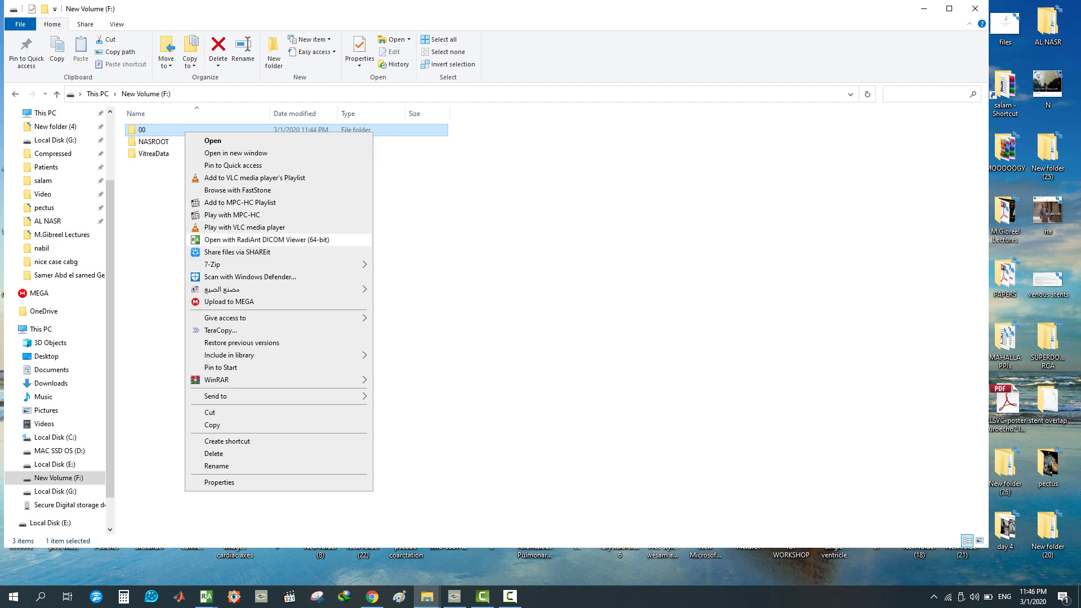
click(264, 239)
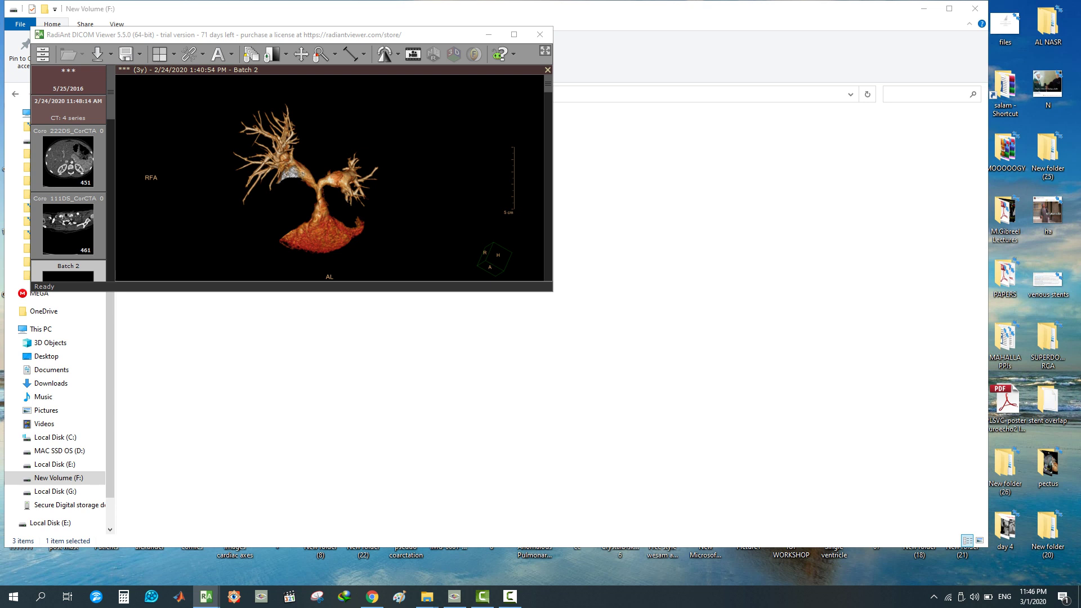
click(514, 34)
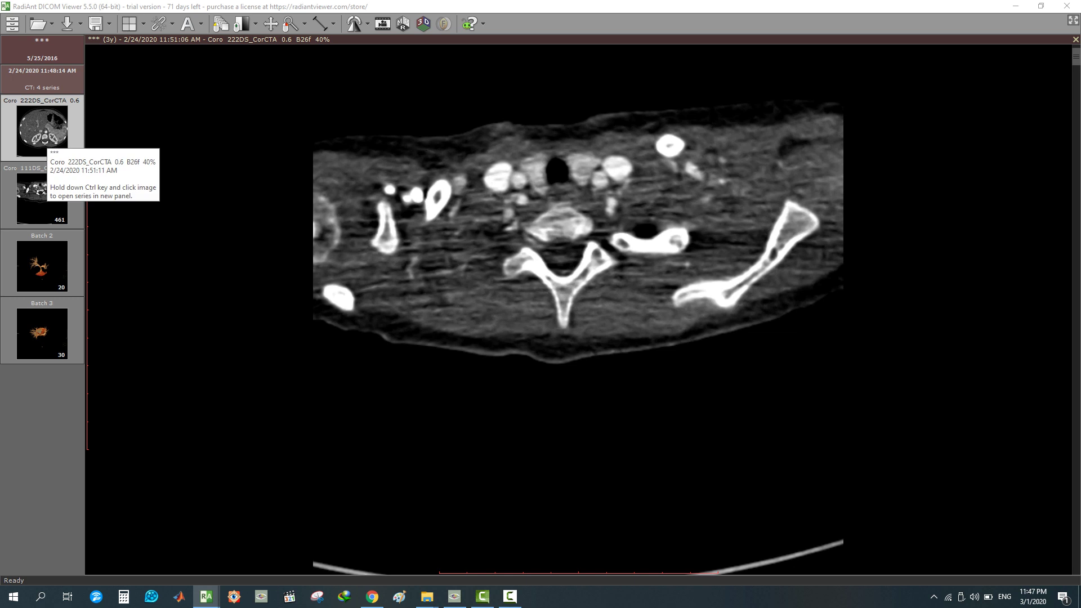
Compare the 222DS_CorCTA and 111DS_CorCTA series, leaving the 111DS_CorCTA 0.6 B26f 70% series displayed
click(42, 197)
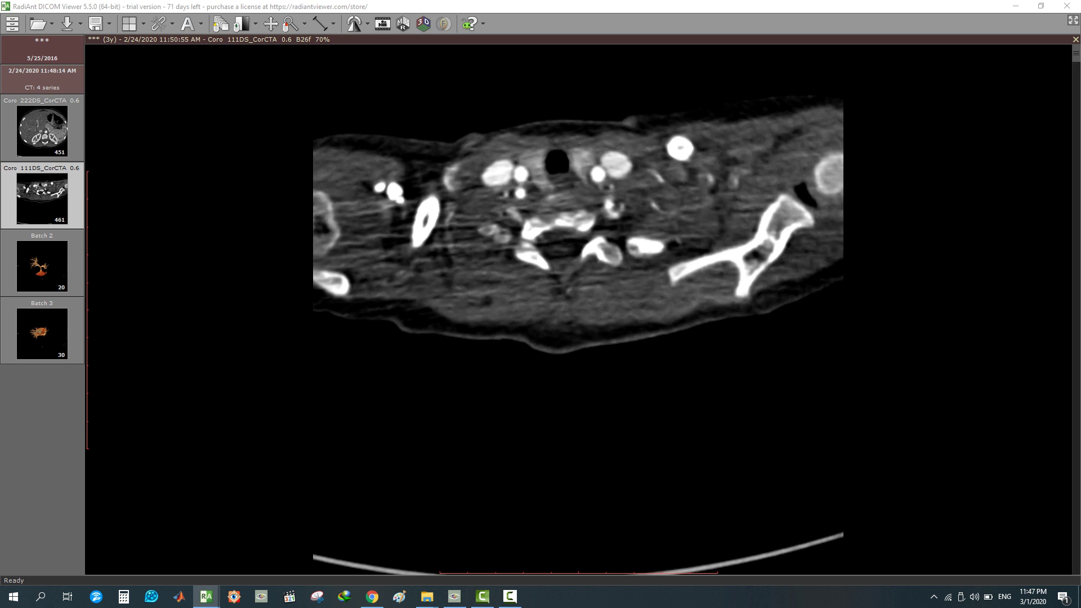
click(44, 151)
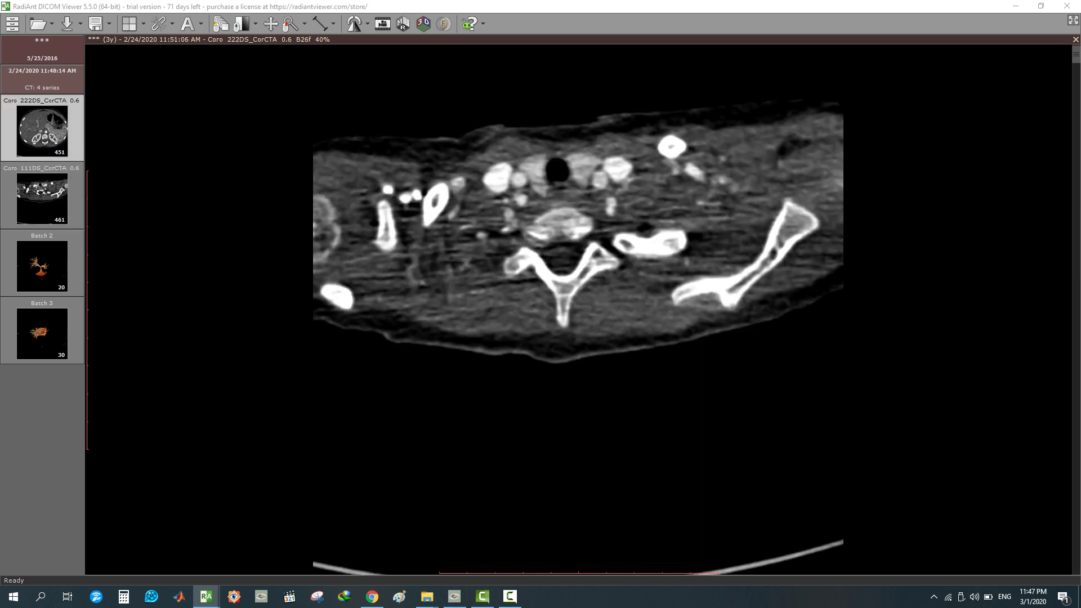
click(43, 195)
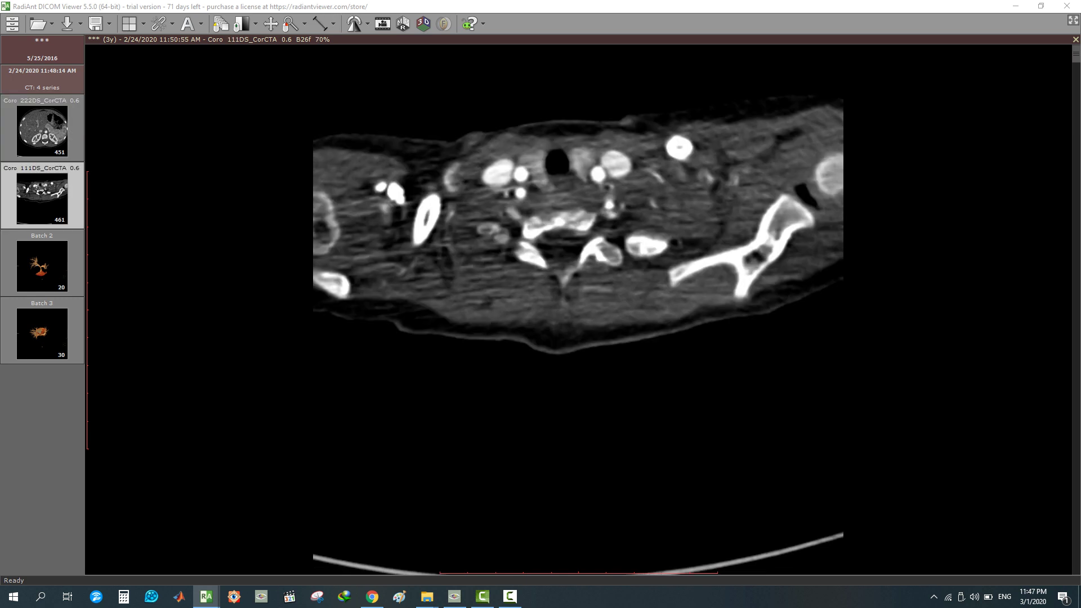
scroll(578, 309, down, 1)
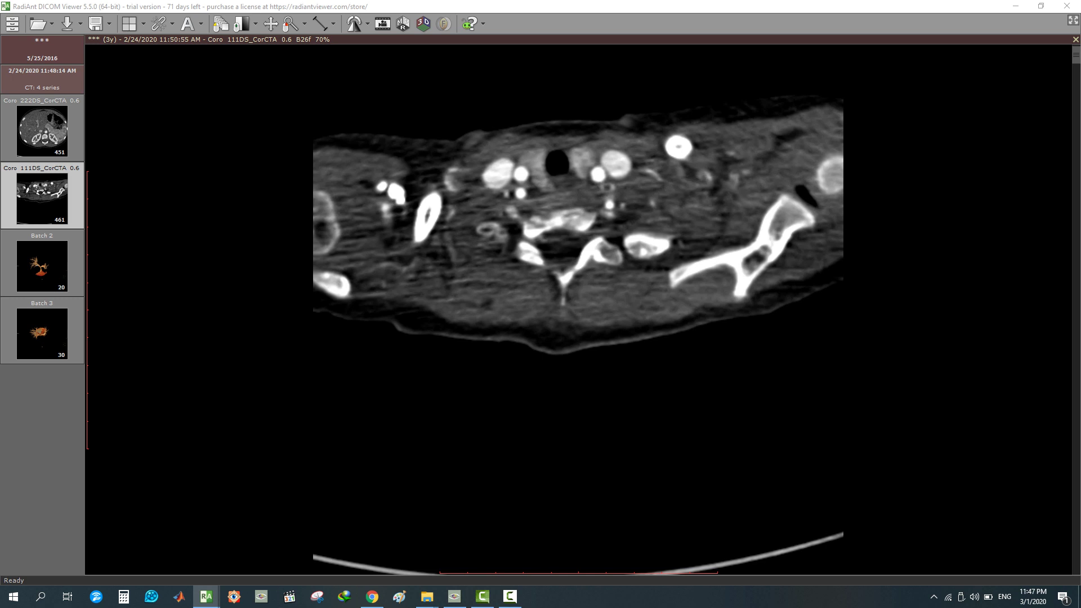
Review the axial slices of the 111DS_CorCTA series from the lower neck down to the upper abdomen
scroll(578, 253, down, 20)
scroll(578, 253, down, 20)
scroll(578, 265, up, 20)
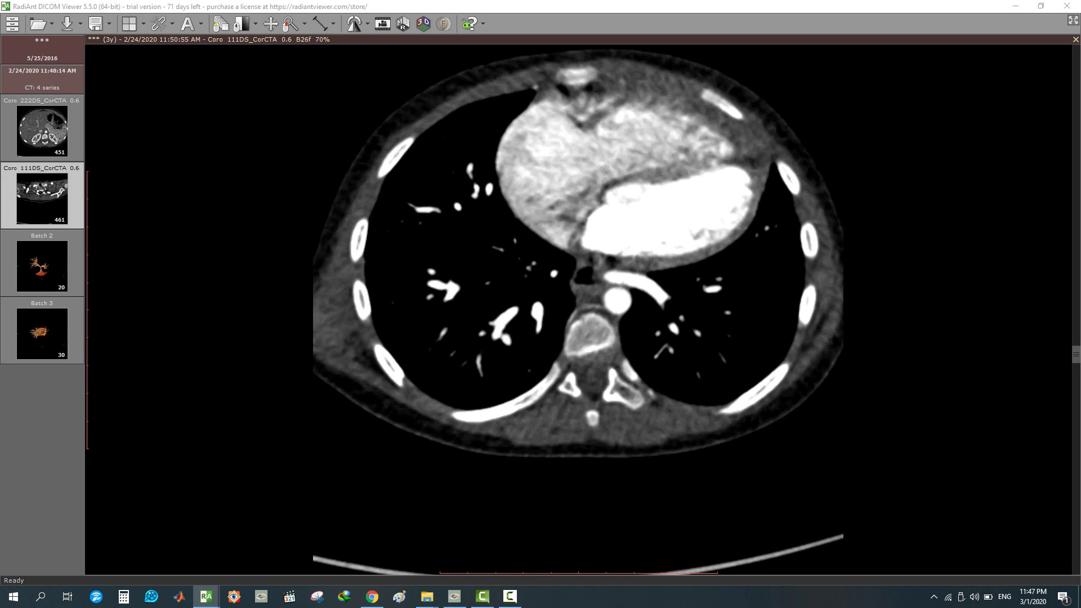
scroll(578, 253, down, 15)
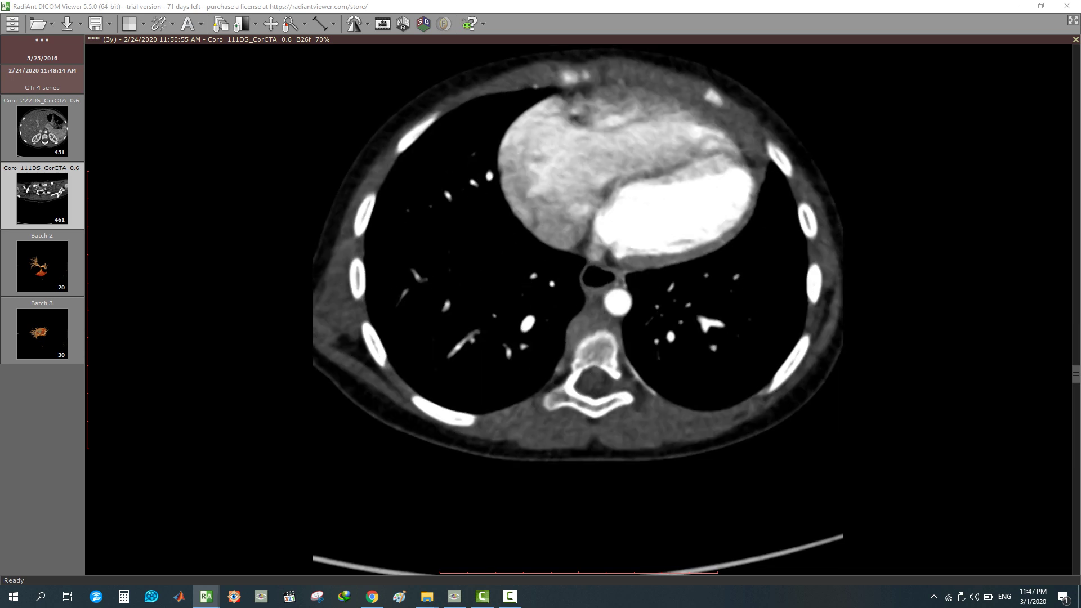
key(Home)
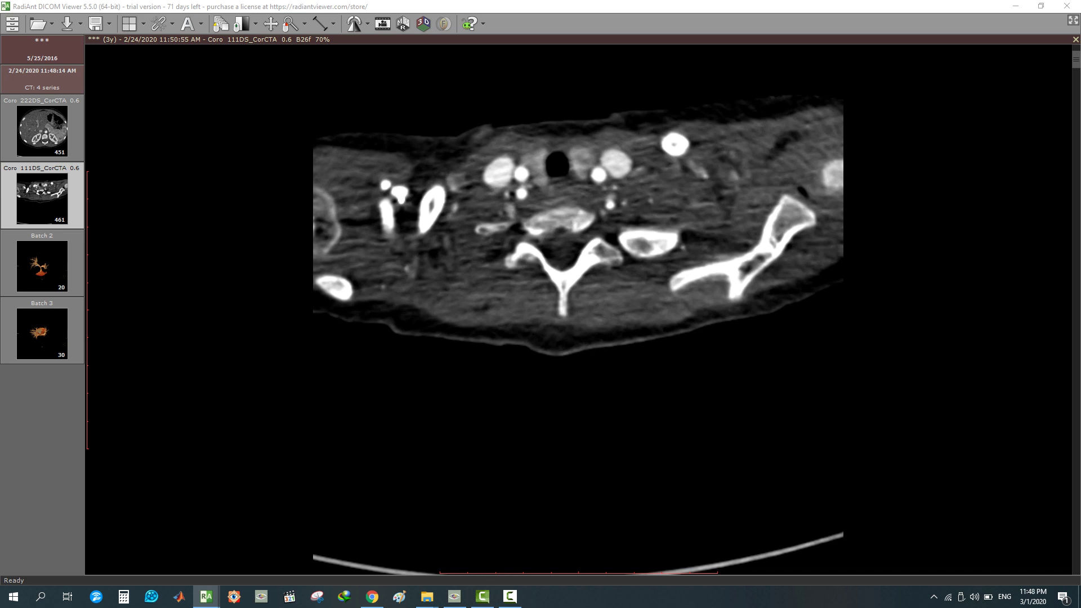
drag(578, 226, 578, 435)
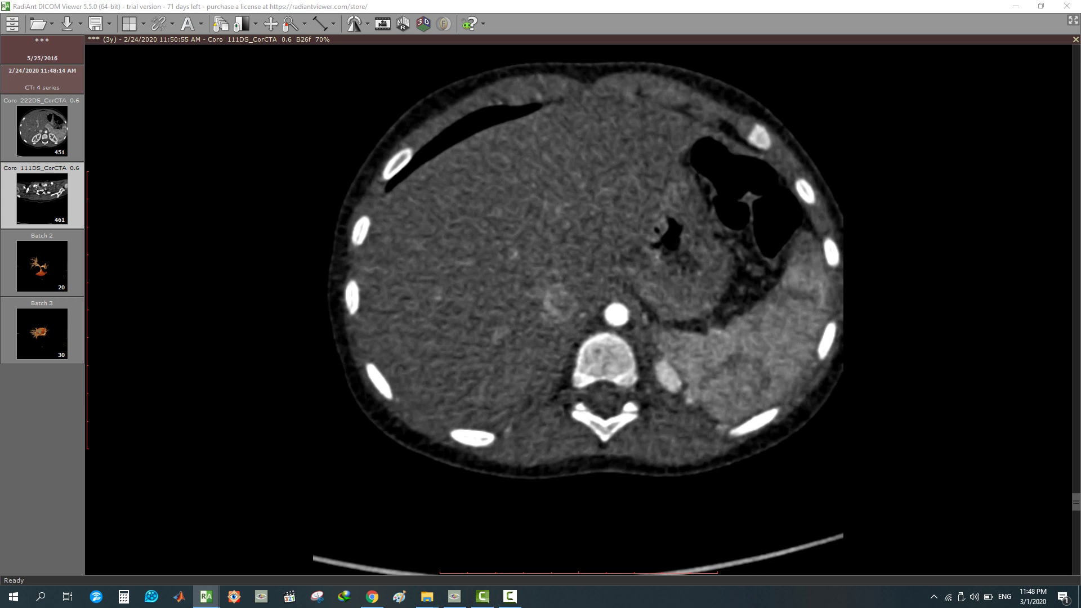
Return to the heart-level axial slices and adjust the window to about WL 295, WW 1154
drag(578, 434, 578, 339)
middle_drag(578, 340, 631, 339)
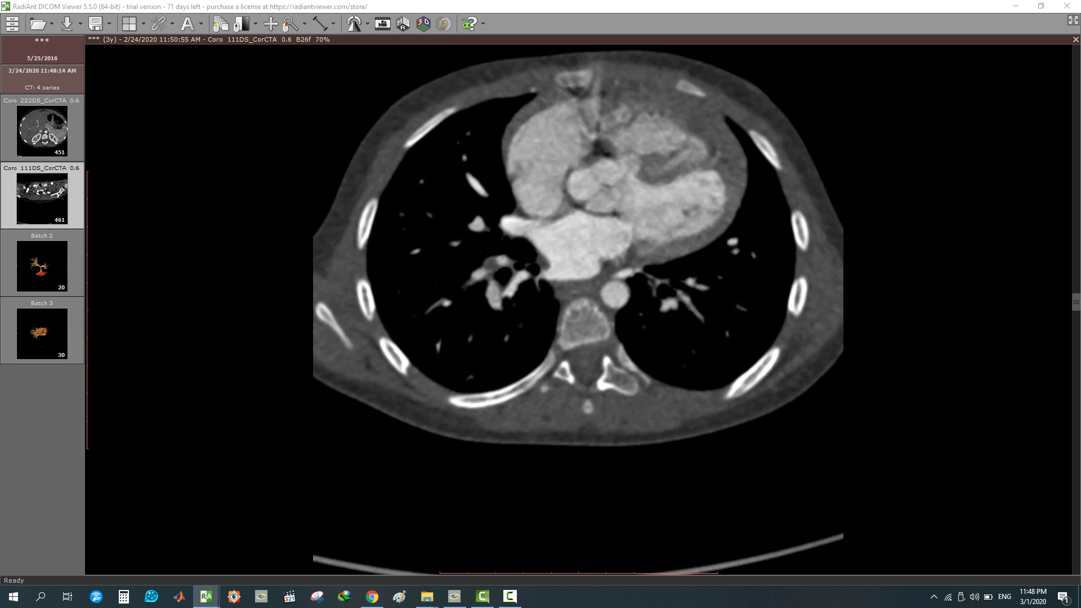
mouse_move(578, 339)
mouse_down()
mouse_move(578, 307)
mouse_move(578, 372)
mouse_move(578, 354)
mouse_up()
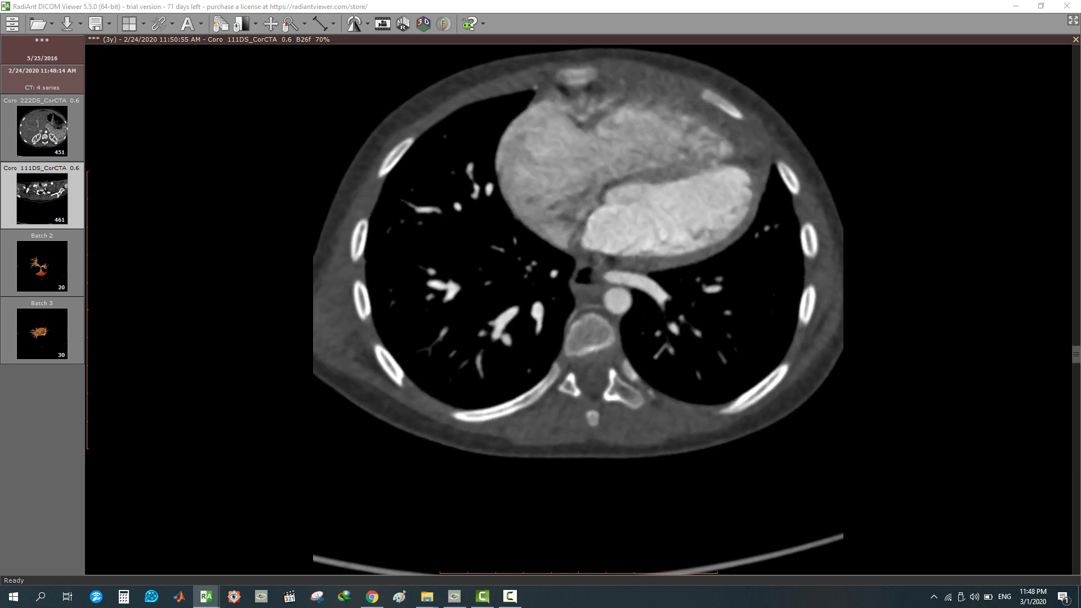
Open the 111DS_CorCTA series in a full-screen 3D MPR view
click(402, 24)
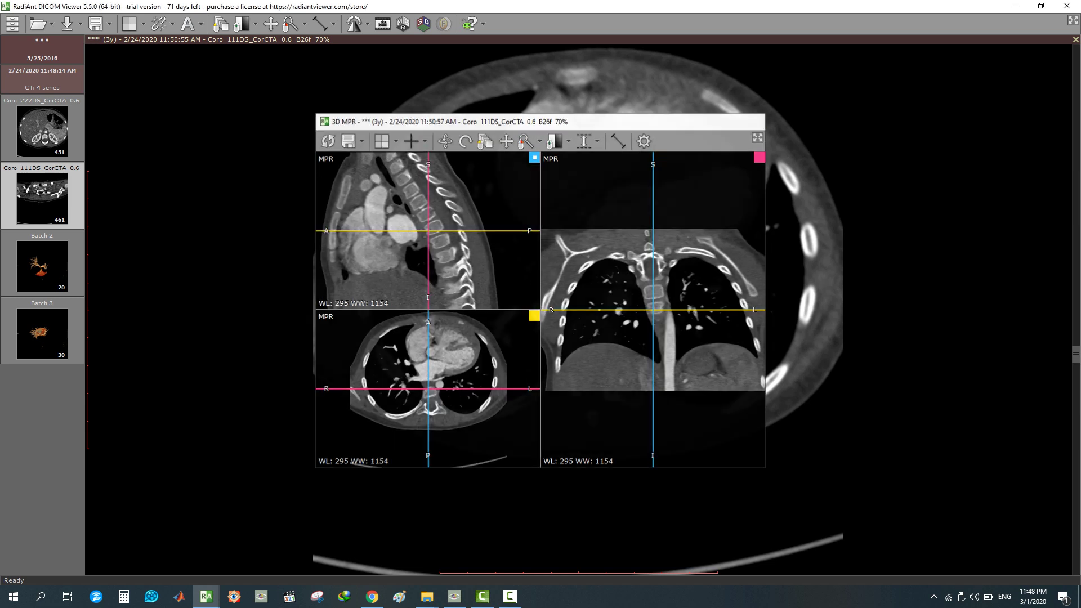
click(751, 121)
click(402, 23)
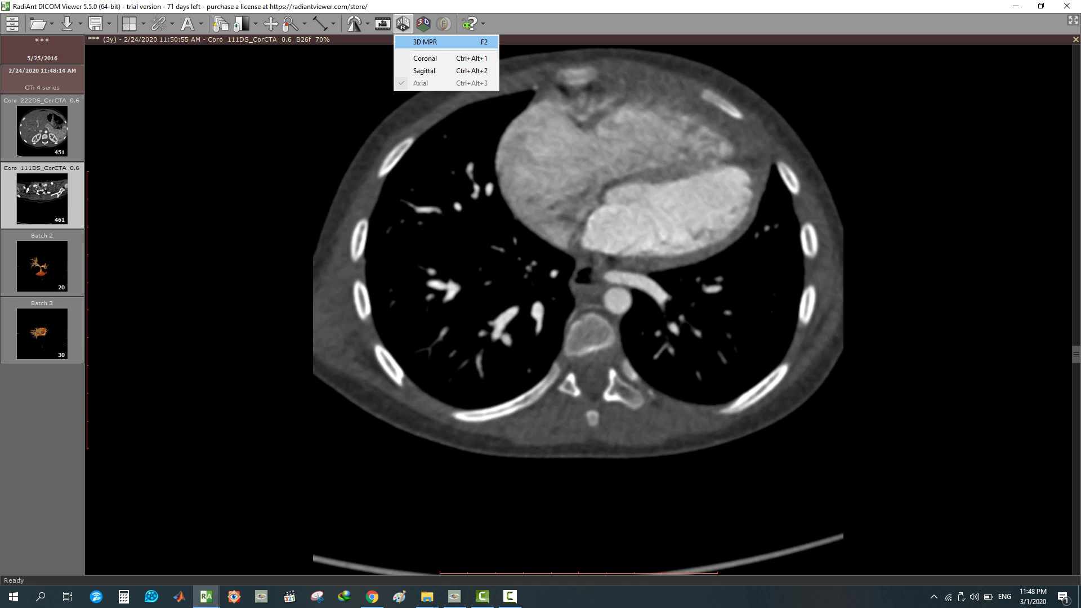
click(425, 42)
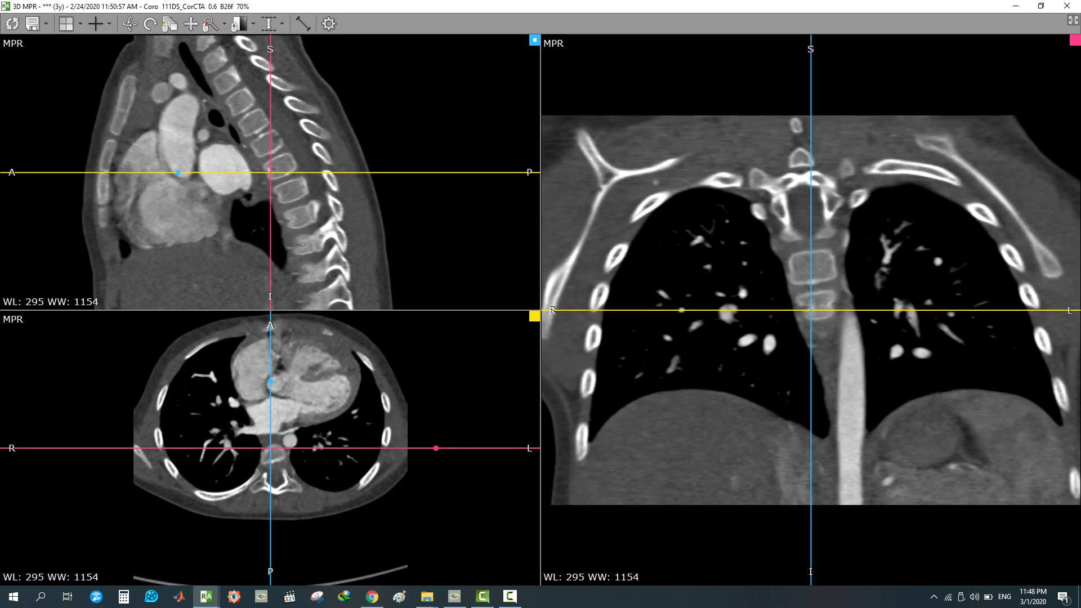
Centre the MPR crosshair in the left ventricle and align its axial and coronal lines with the ventricle's long axis
right_drag(379, 394, 380, 417)
drag(379, 417, 380, 432)
drag(270, 447, 304, 399)
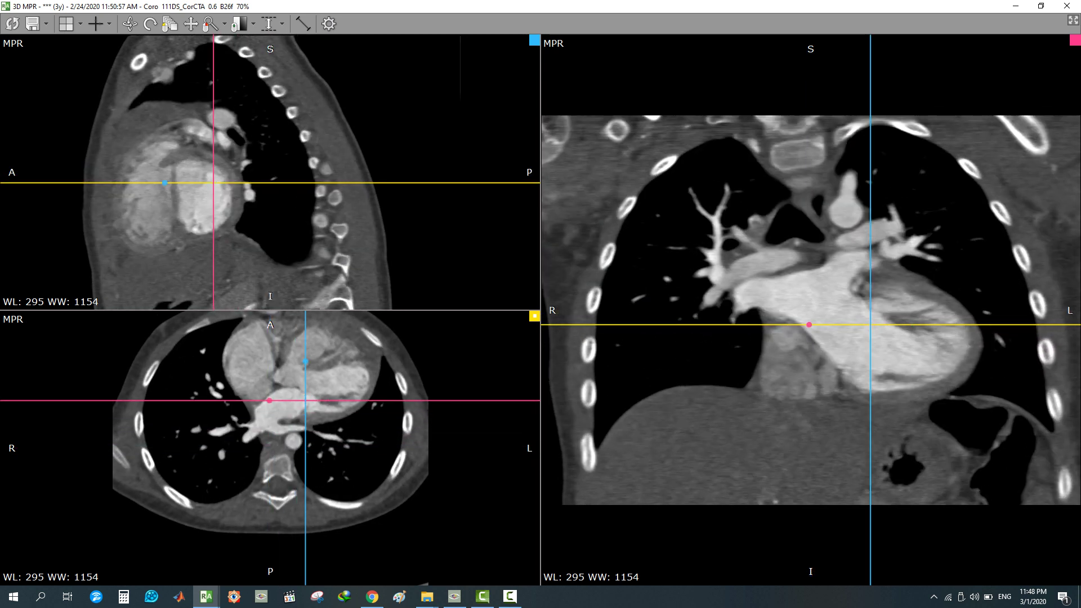
drag(460, 400, 451, 349)
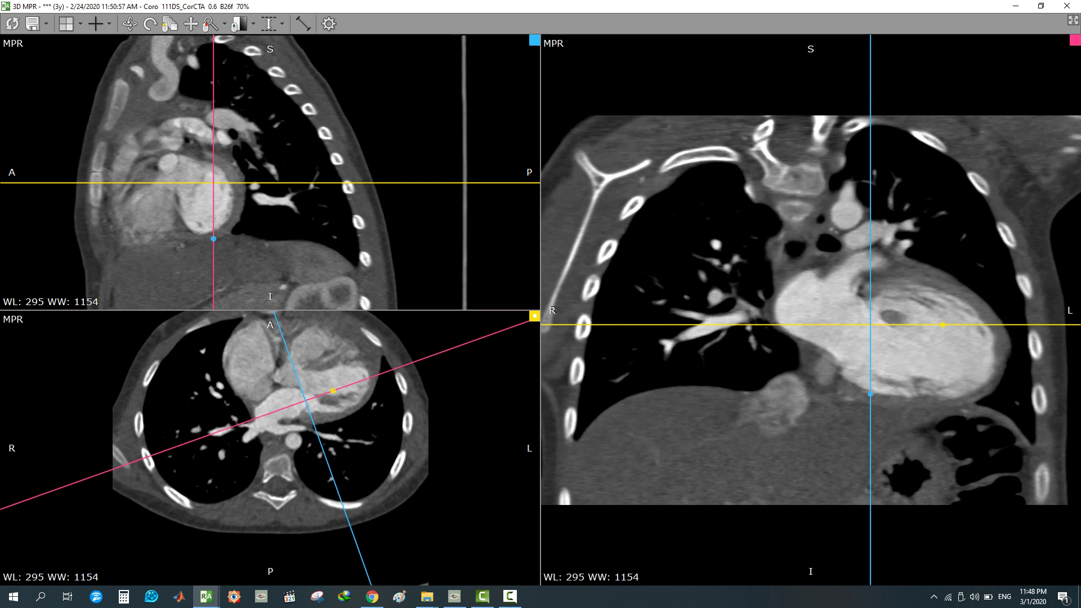
scroll(310, 398, down, 5)
drag(1042, 330, 994, 377)
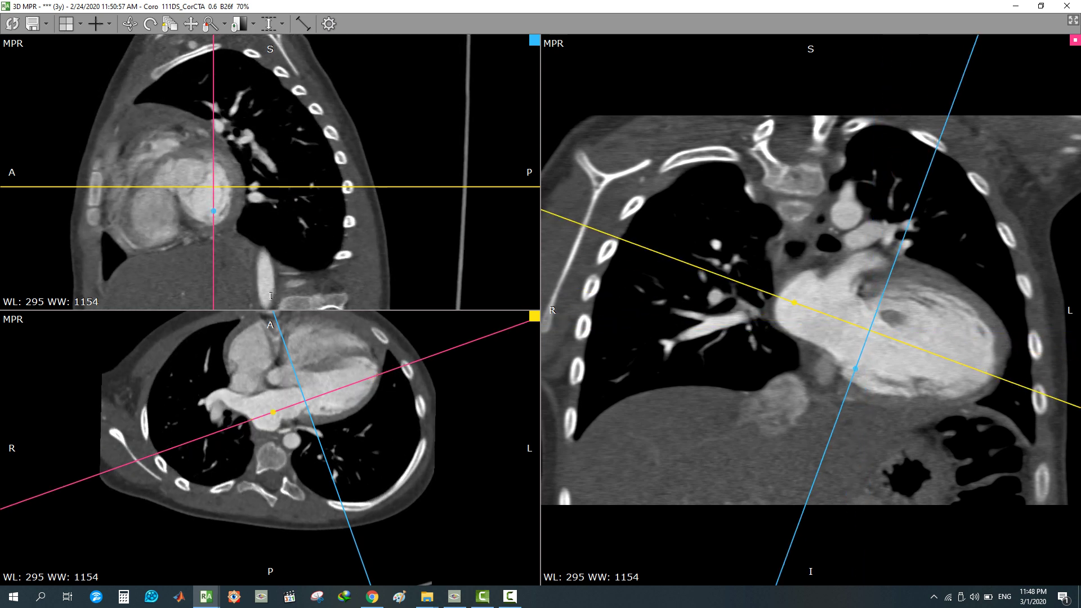
Examine the left ventricle's short-axis slices back and forth between base and apex
scroll(273, 179, down, 10)
scroll(203, 175, down, 10)
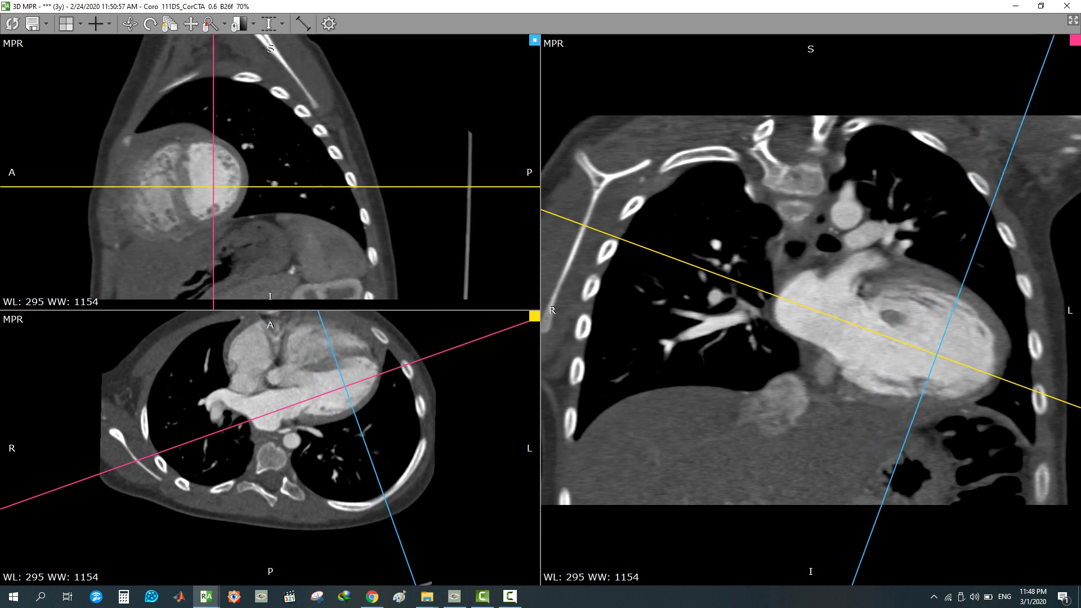
scroll(203, 175, up, 5)
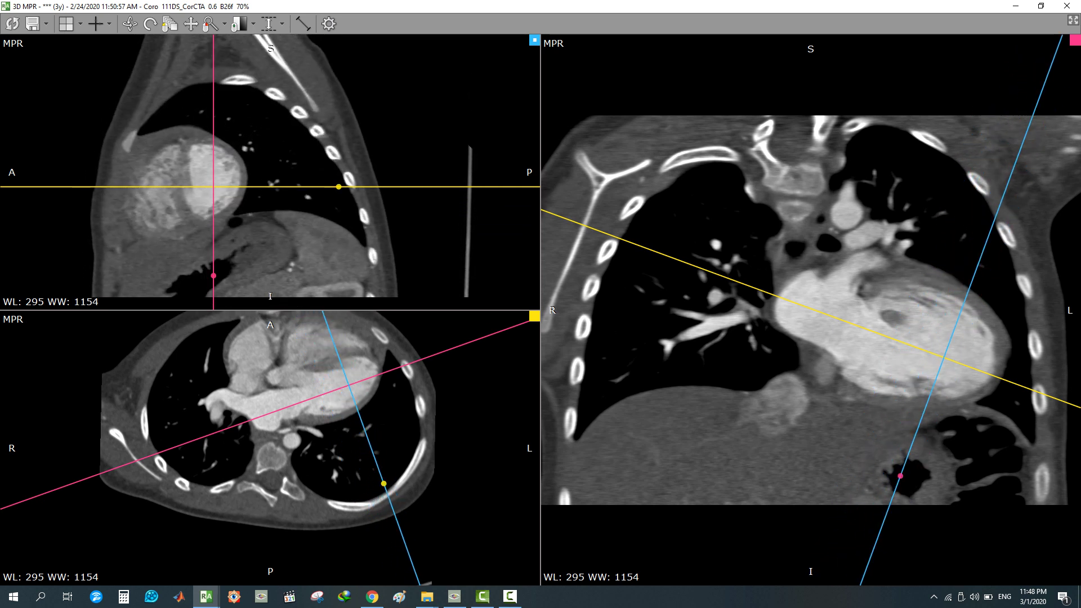
scroll(203, 176, up, 3)
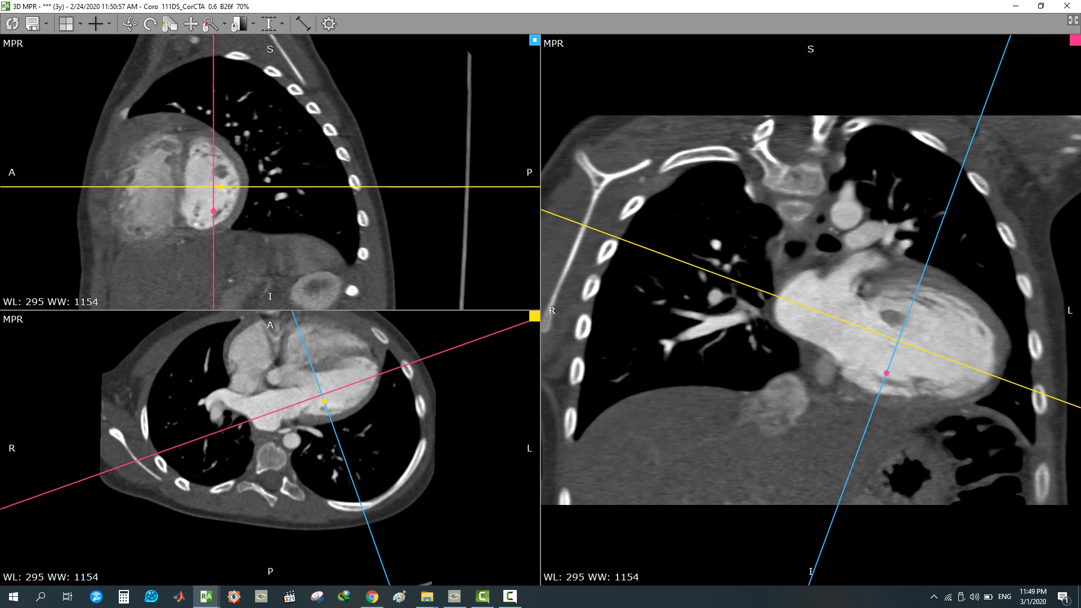
scroll(202, 176, down, 5)
scroll(203, 176, up, 3)
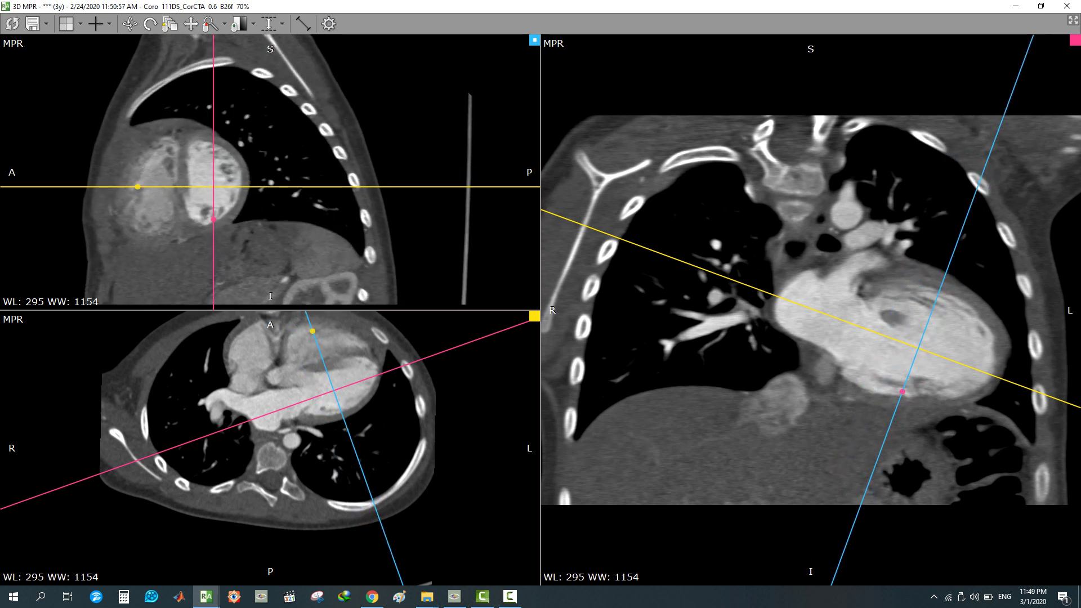
Move the crosshair centre into the right ventricle on the short-axis view and examine the slices toward the apex
drag(213, 187, 154, 199)
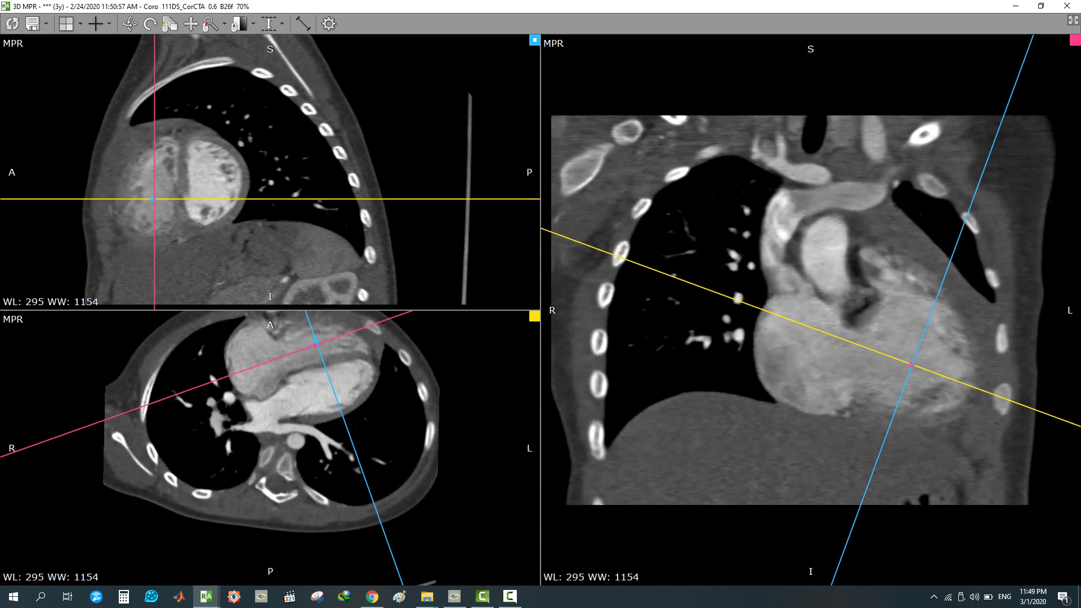
scroll(225, 180, down, 1)
scroll(237, 169, up, 3)
scroll(236, 169, up, 3)
scroll(236, 168, down, 10)
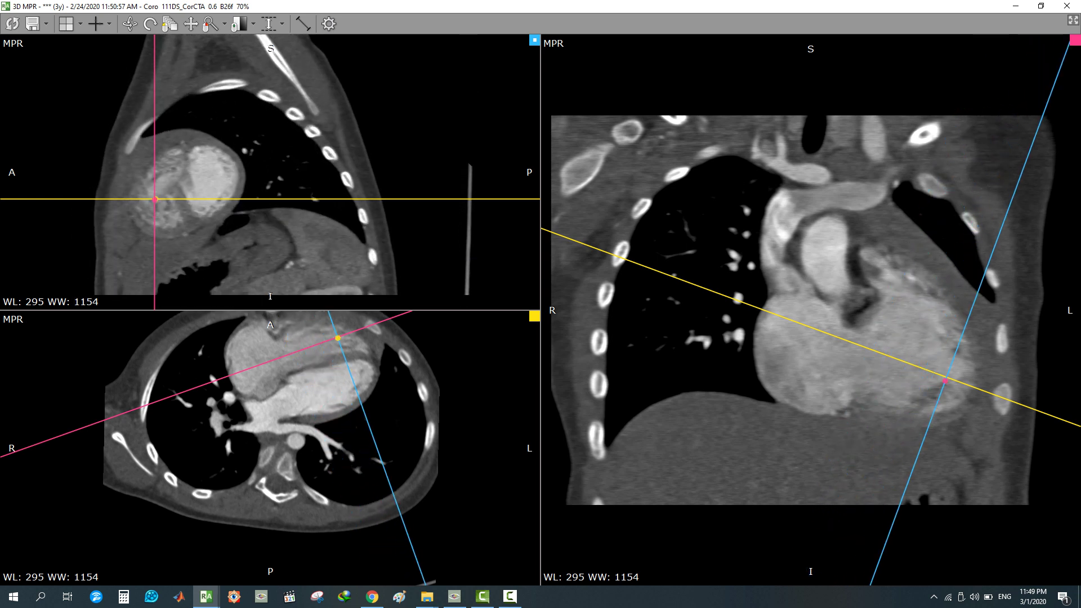
scroll(237, 169, up, 3)
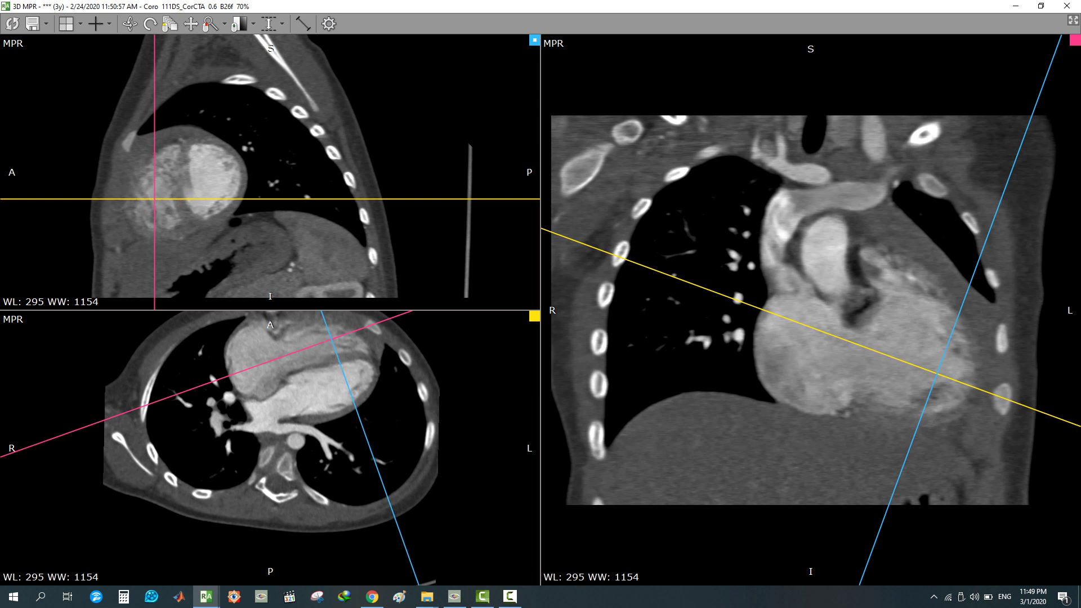
Enlarge and magnify the axial oblique view to inspect the heart chambers, and restore the three-view layout
drag(259, 181, 259, 158)
double_click(380, 401)
right_drag(380, 401, 380, 382)
right_drag(691, 168, 691, 128)
click(191, 24)
drag(529, 66, 506, 311)
right_drag(506, 312, 506, 215)
click(170, 23)
mouse_move(349, 135)
mouse_down()
mouse_move(349, 225)
mouse_move(349, 129)
mouse_up()
mouse_move(710, 293)
mouse_down()
mouse_move(710, 236)
mouse_move(710, 310)
mouse_move(710, 290)
mouse_up()
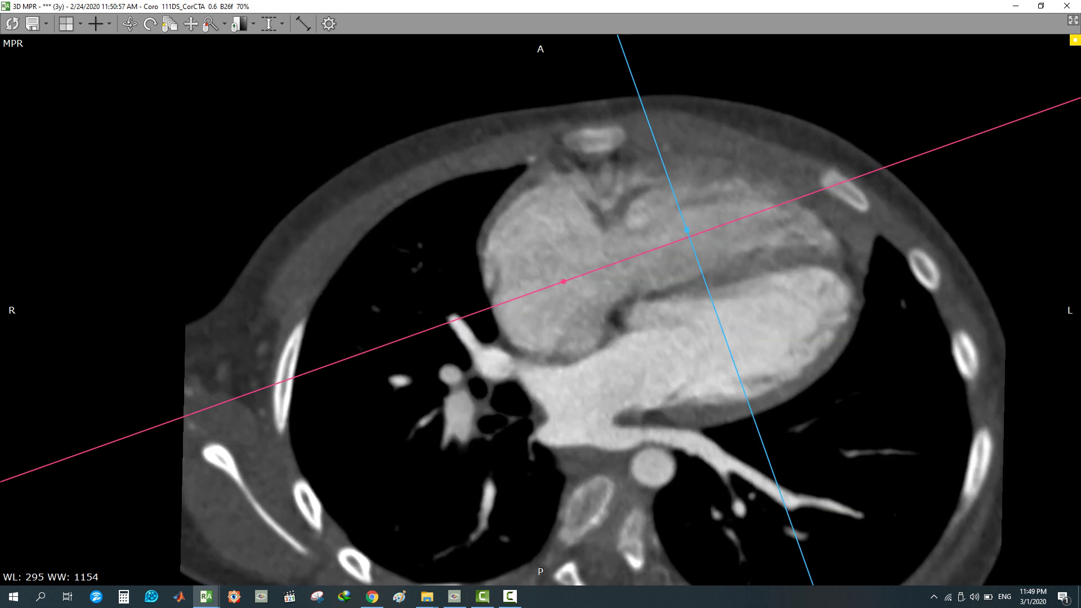
double_click(710, 290)
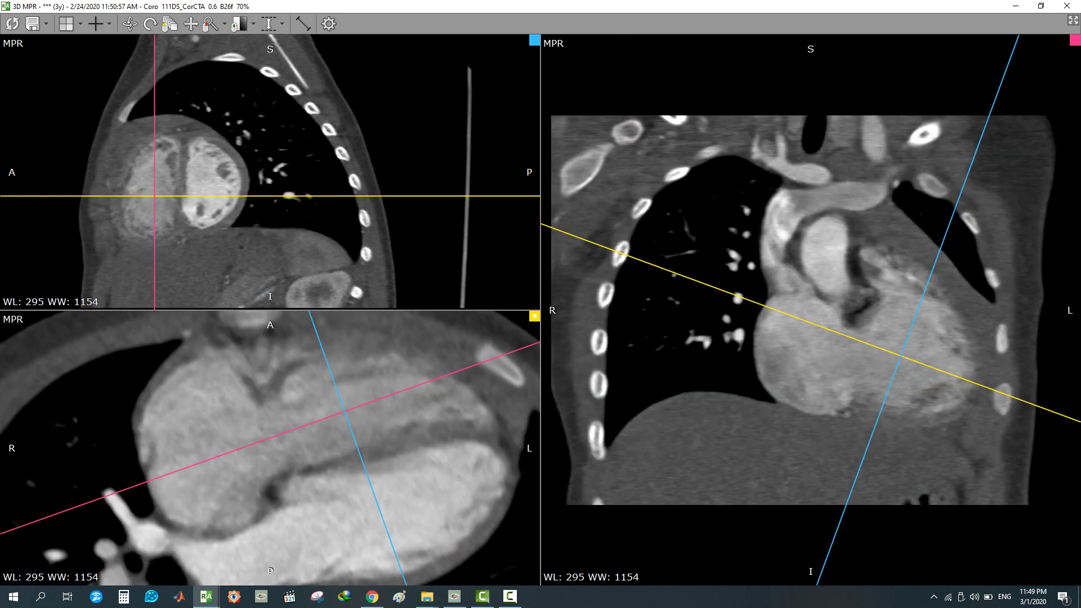
Reset the MPR views and align the axial crosshair with the long axis through the left atrium and left ventricle
drag(154, 196, 221, 189)
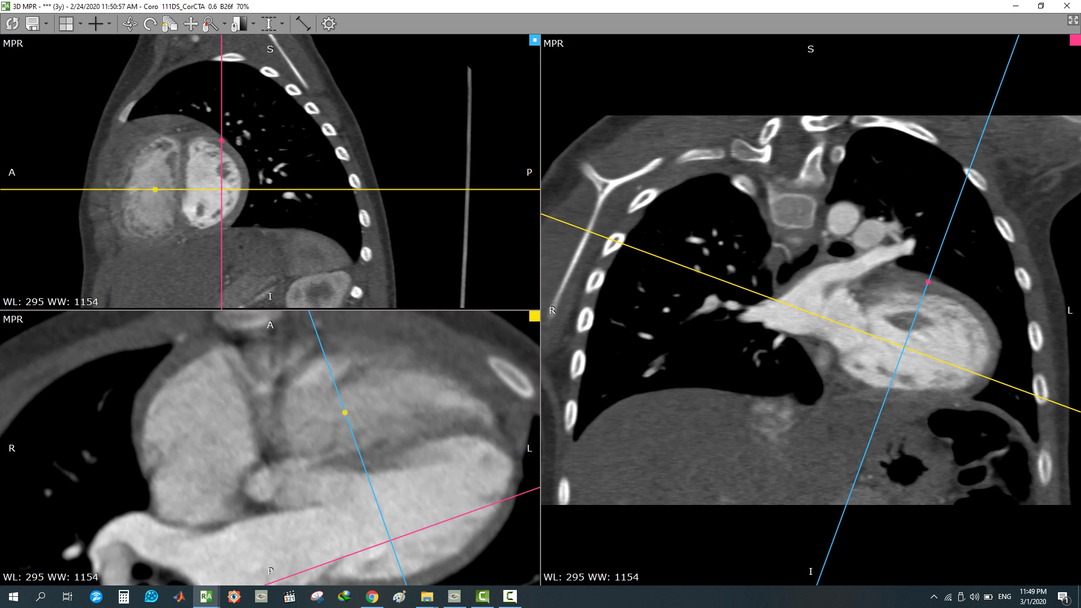
click(12, 23)
drag(270, 448, 297, 407)
drag(408, 408, 459, 372)
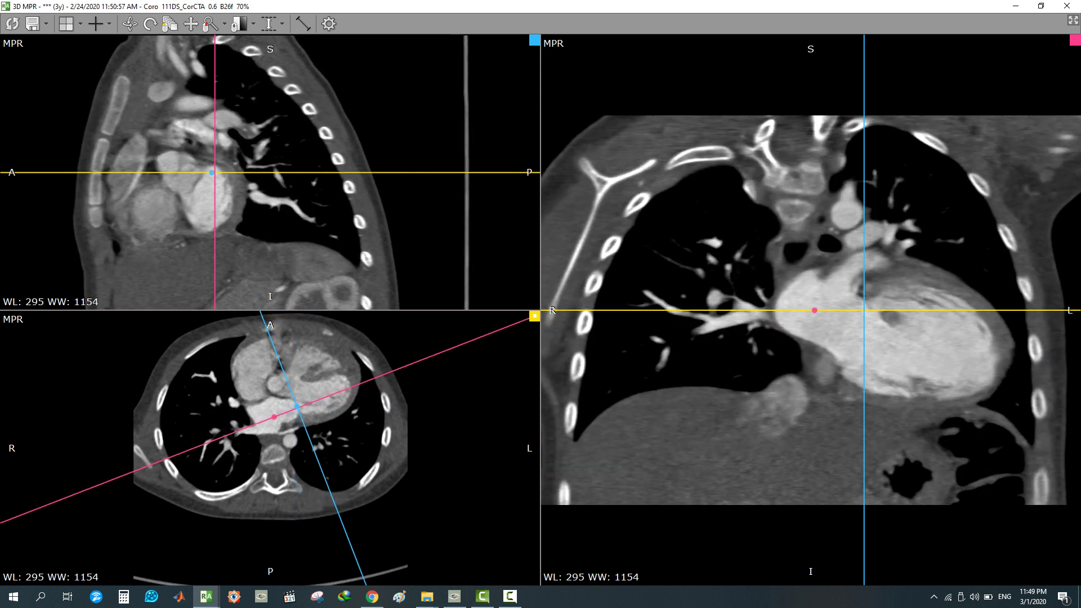
Tilt the crosshair in the coronal view to follow the left ventricle's long axis toward the apex
drag(1044, 310, 1022, 392)
key(ctrl+z)
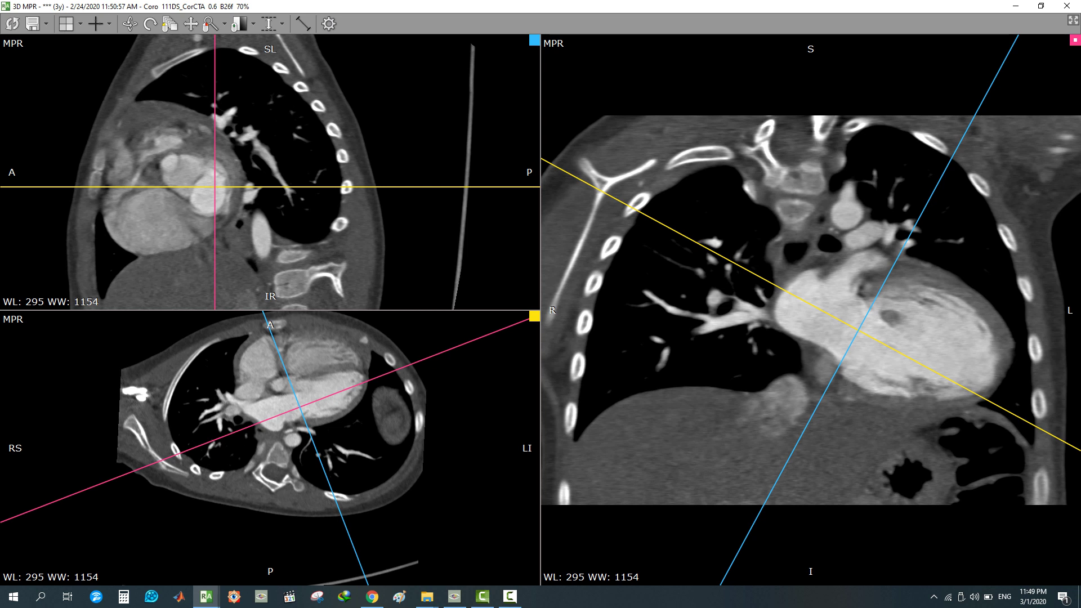
key(ctrl+z)
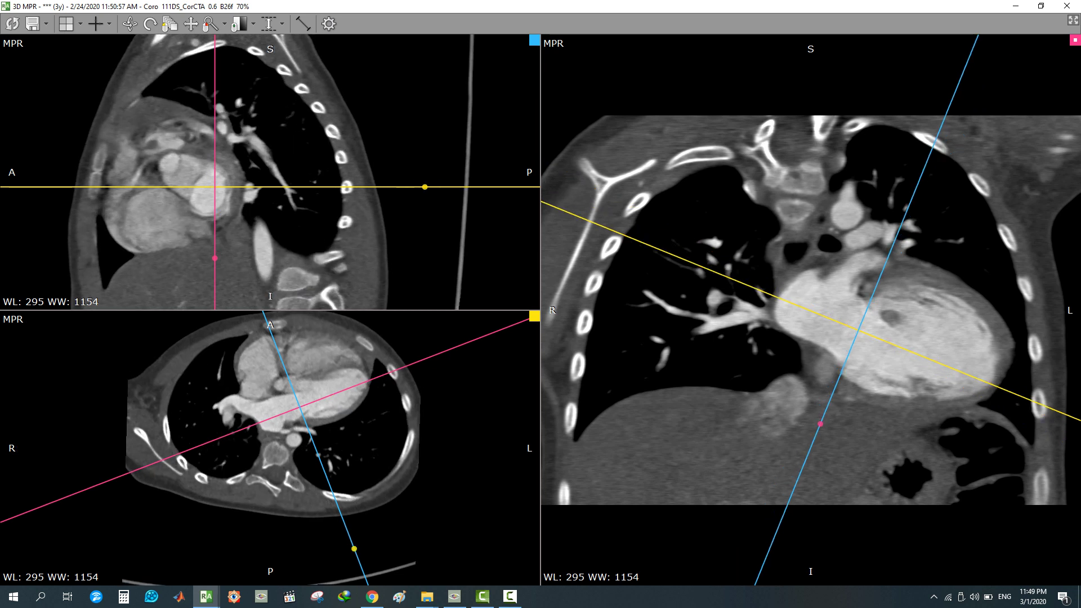
Shift the short-axis plane to mid-ventricle and rotate the short-axis crosshair so its pink line parallels the septum
drag(349, 536, 379, 535)
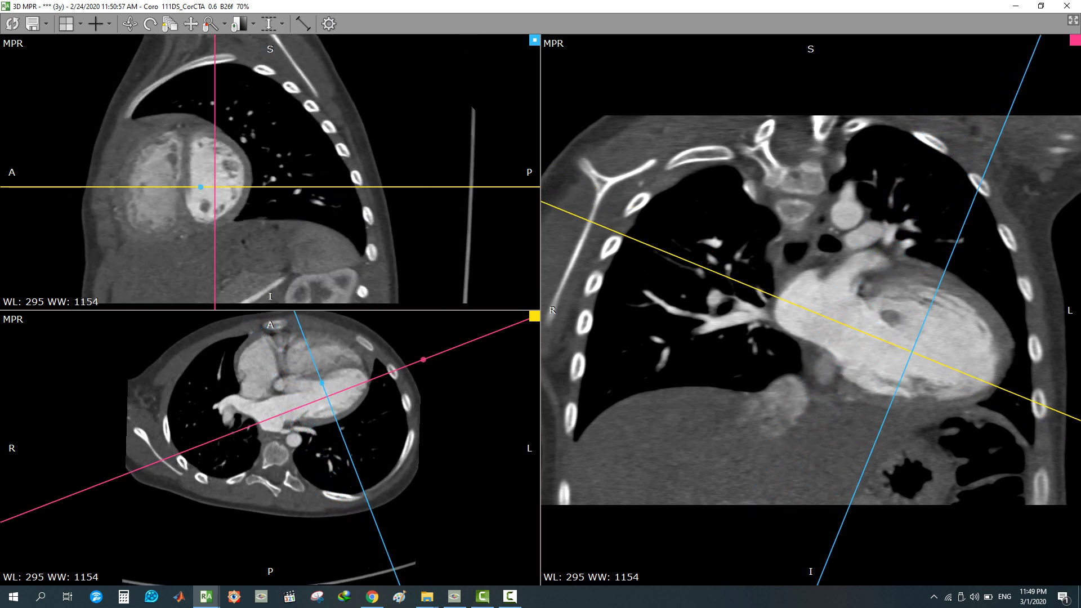
drag(400, 186, 373, 134)
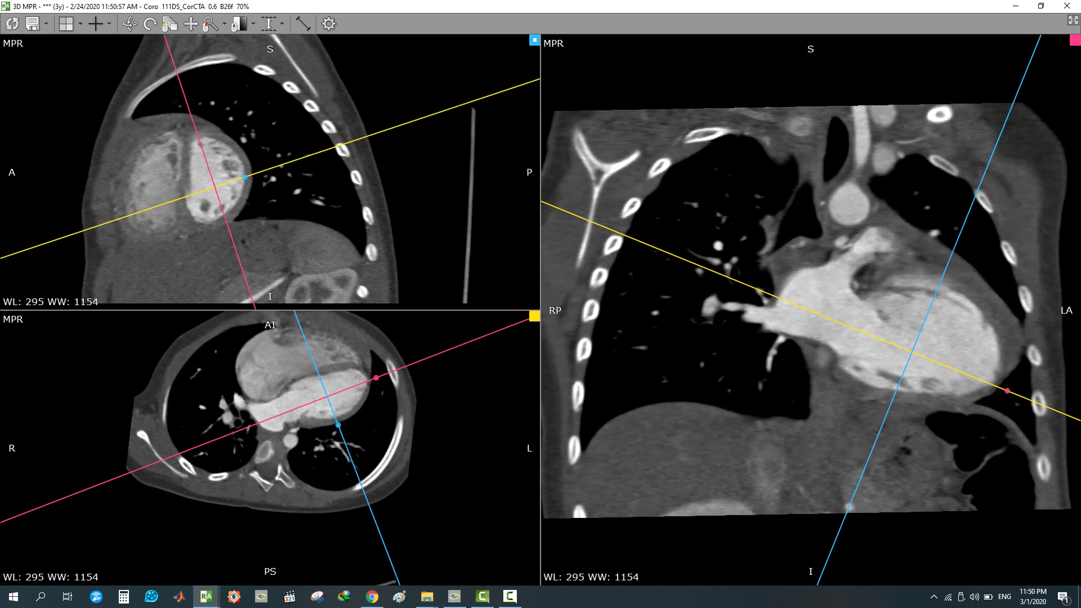
Enlarge the axial oblique view, magnify and centre the heart, and adjust the window to WL 354 and WW 1126
double_click(377, 378)
right_drag(515, 227, 515, 218)
click(190, 24)
drag(574, 194, 403, 395)
right_drag(403, 396, 403, 287)
drag(572, 378, 514, 428)
middle_drag(552, 417, 521, 359)
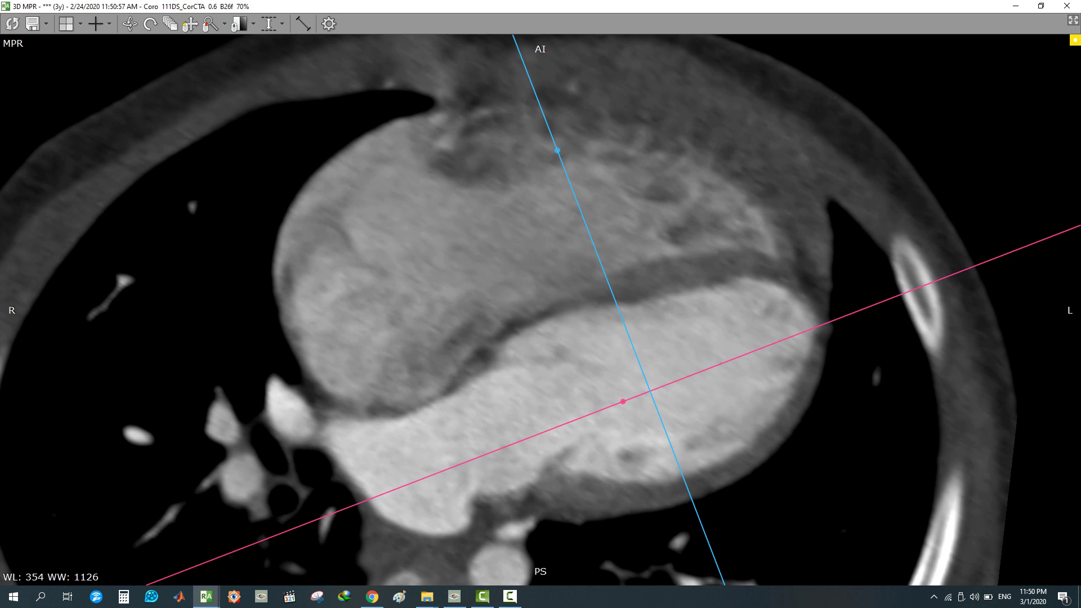
Examine the neighbouring slices of the enlarged view from the four-chamber level to the left ventricular outflow tract and back
scroll(540, 310, down, 10)
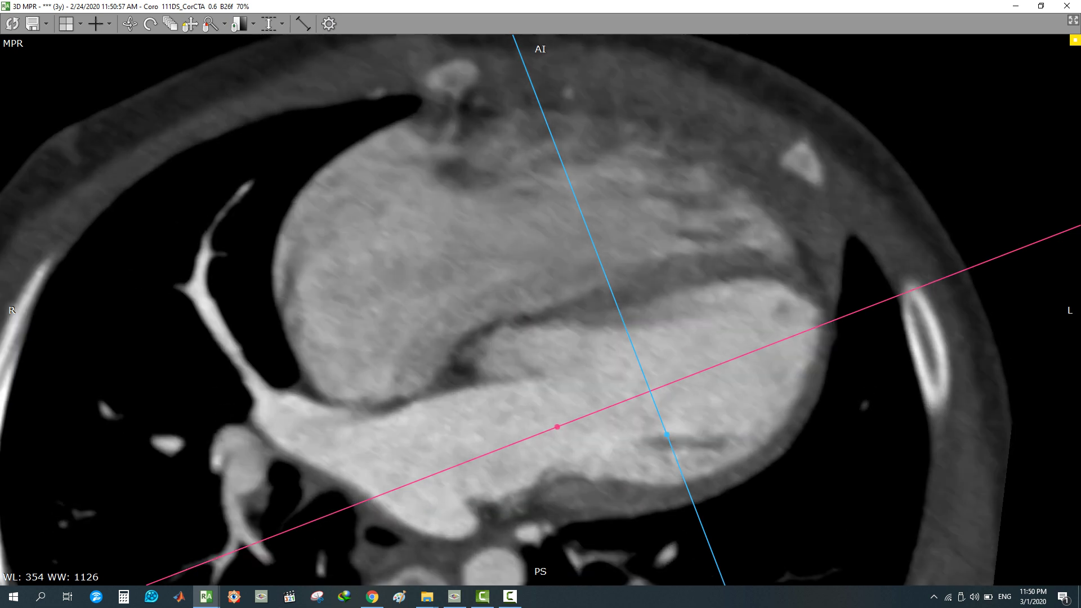
scroll(540, 310, down, 2)
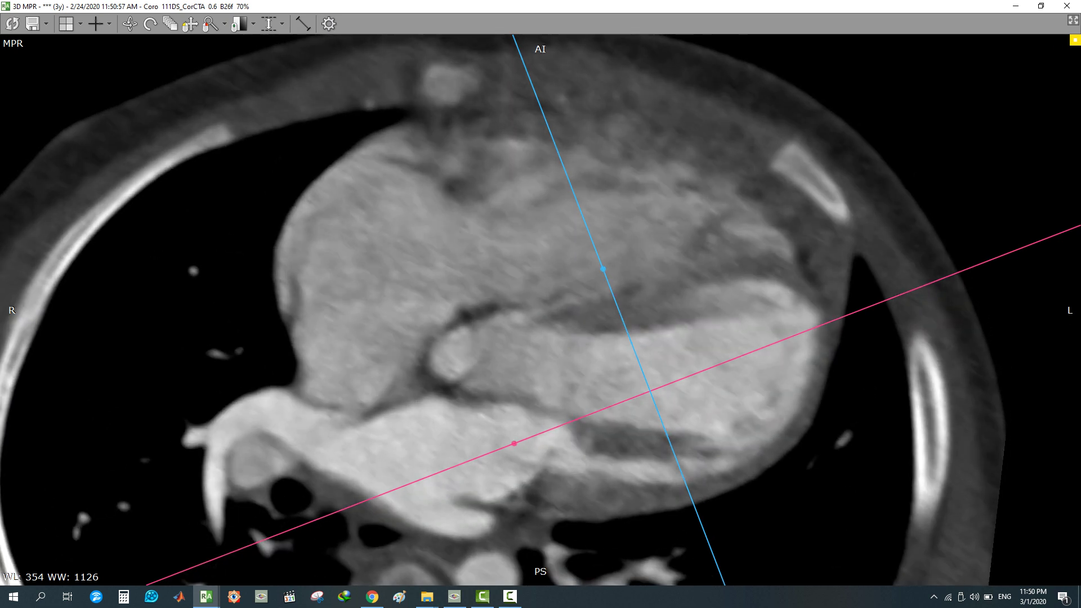
scroll(541, 309, down, 3)
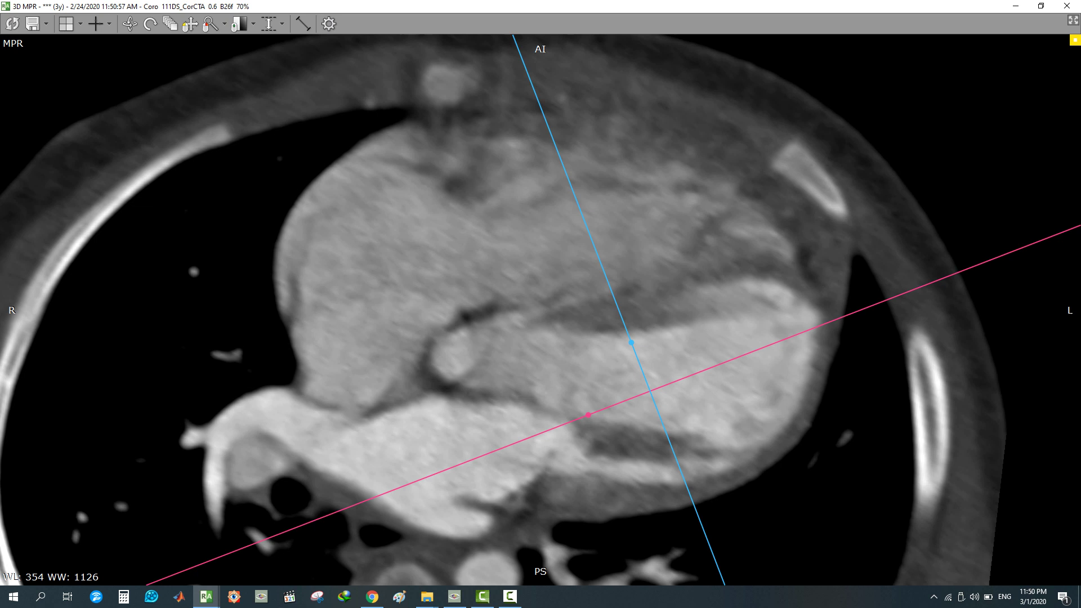
scroll(540, 309, down, 10)
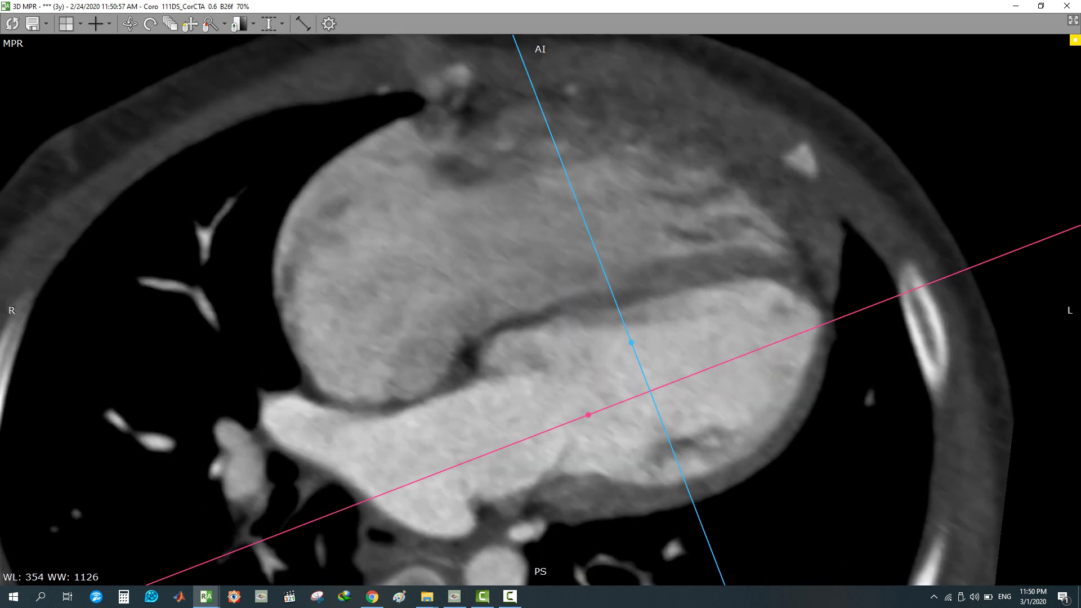
scroll(541, 309, down, 3)
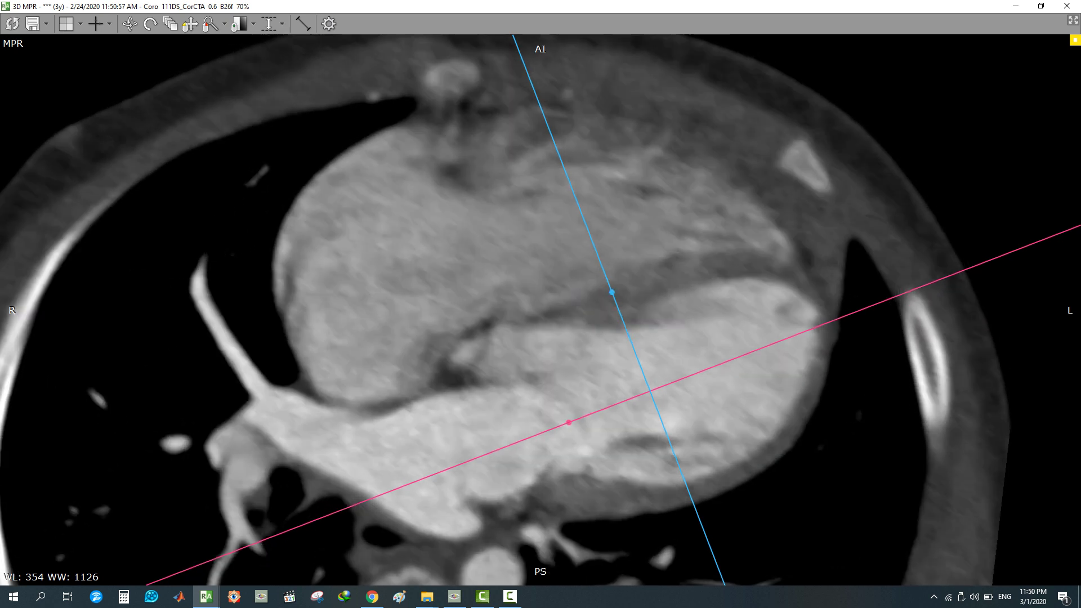
scroll(540, 309, down, 8)
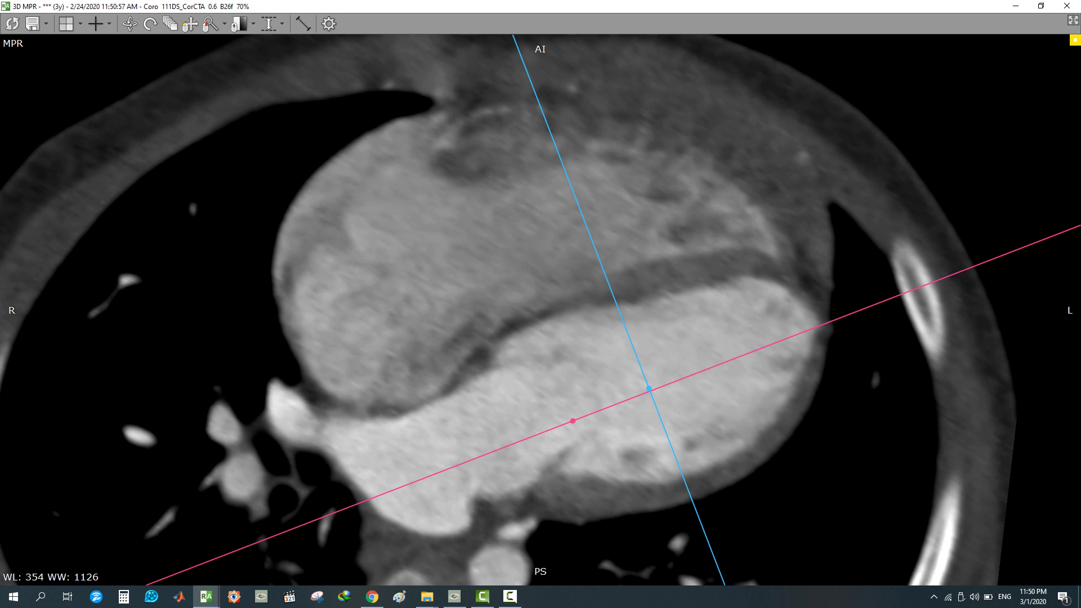
Fine-tune the magnification and position of the four-chamber view and hide the crosshair axes
drag(514, 305, 544, 308)
drag(363, 225, 345, 238)
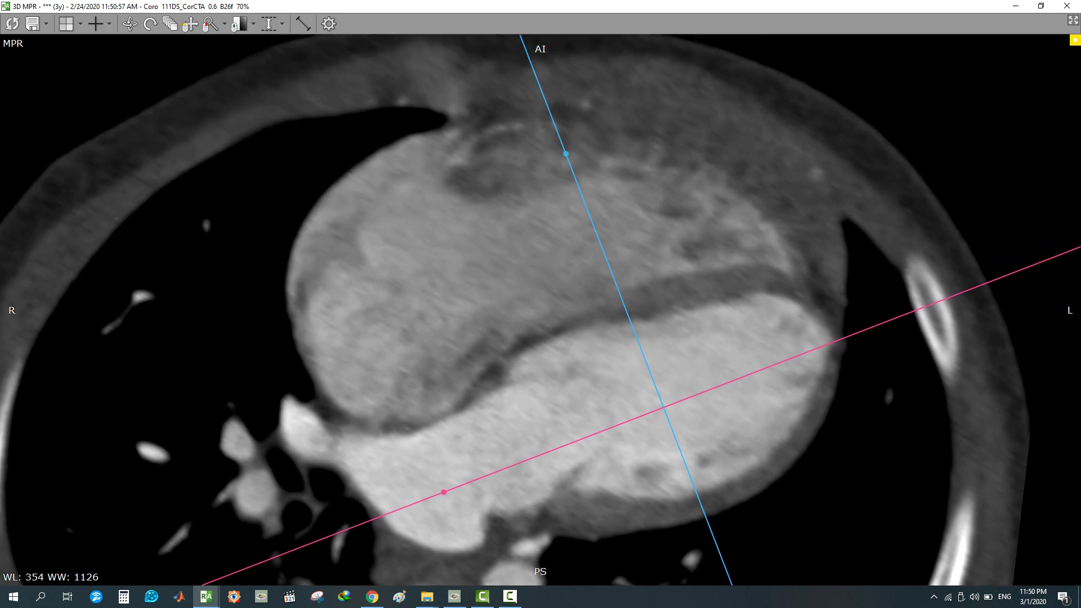
right_drag(460, 232, 459, 212)
drag(460, 211, 455, 223)
right_drag(456, 223, 461, 227)
drag(465, 252, 464, 250)
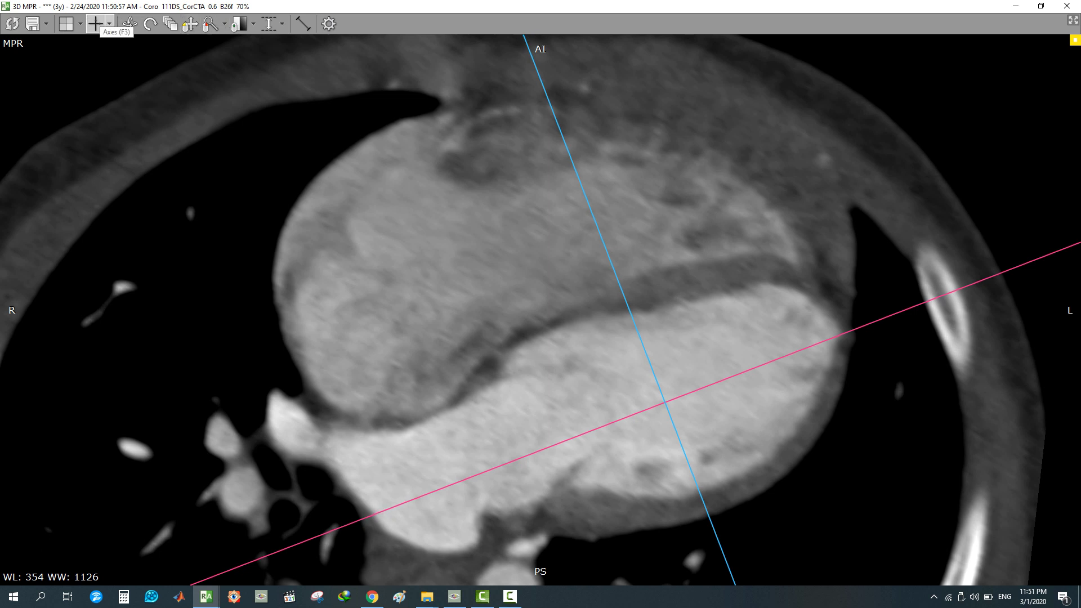
click(96, 24)
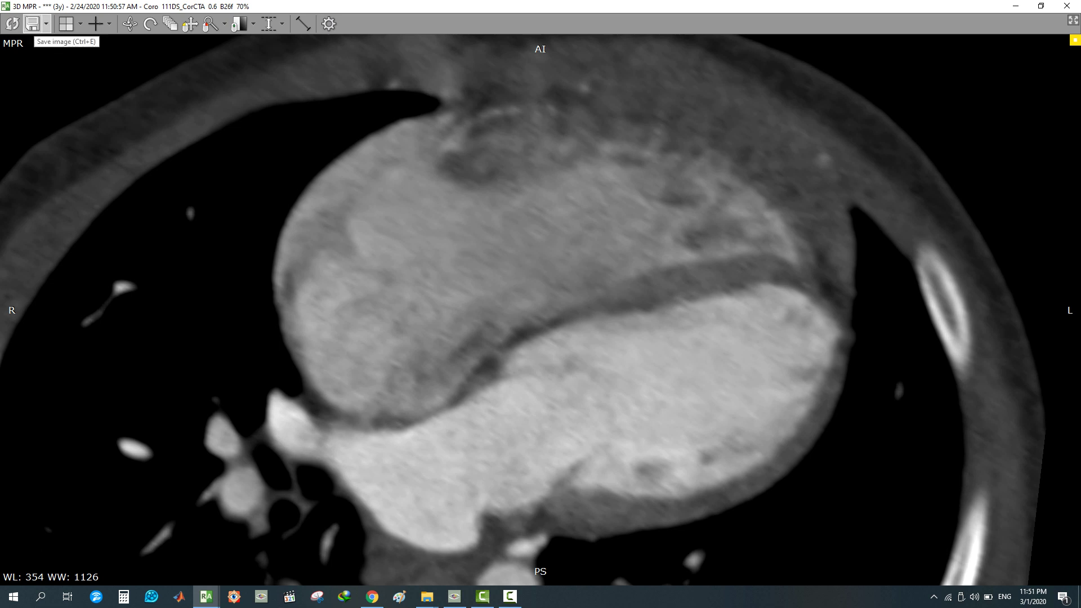
Save the four-chamber image to a new folder named 000 on Local Disk (E:)
click(32, 23)
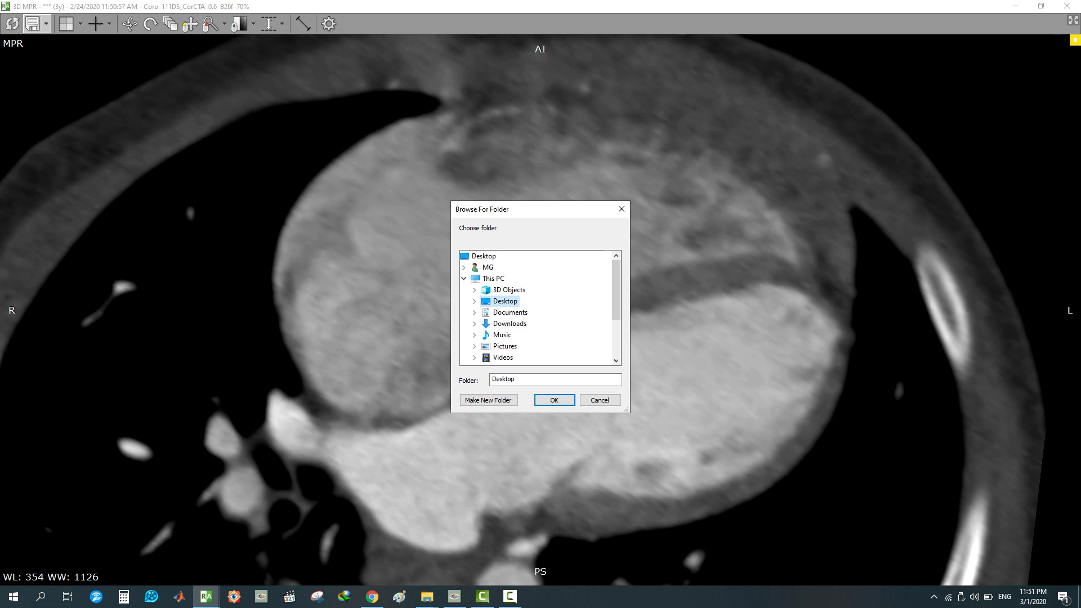
scroll(523, 331, down, 2)
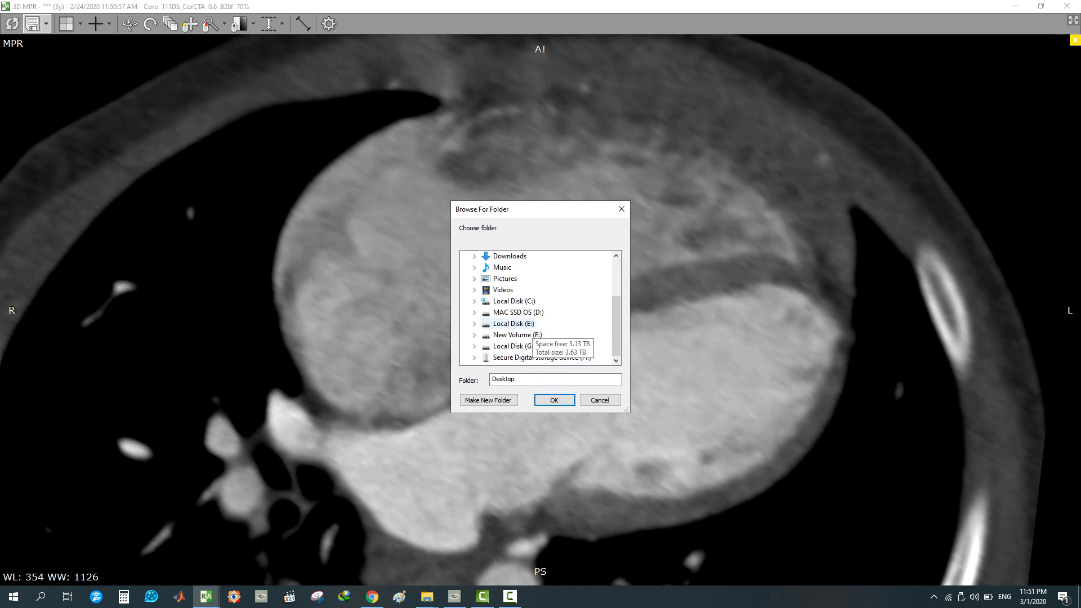
click(514, 323)
click(488, 400)
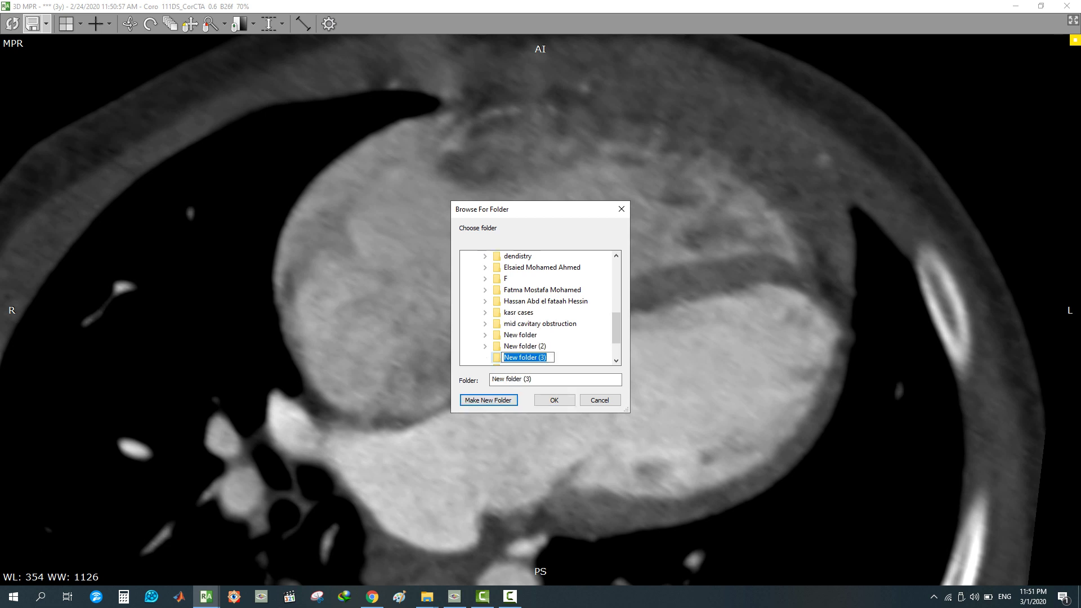
text(000)
key(Return)
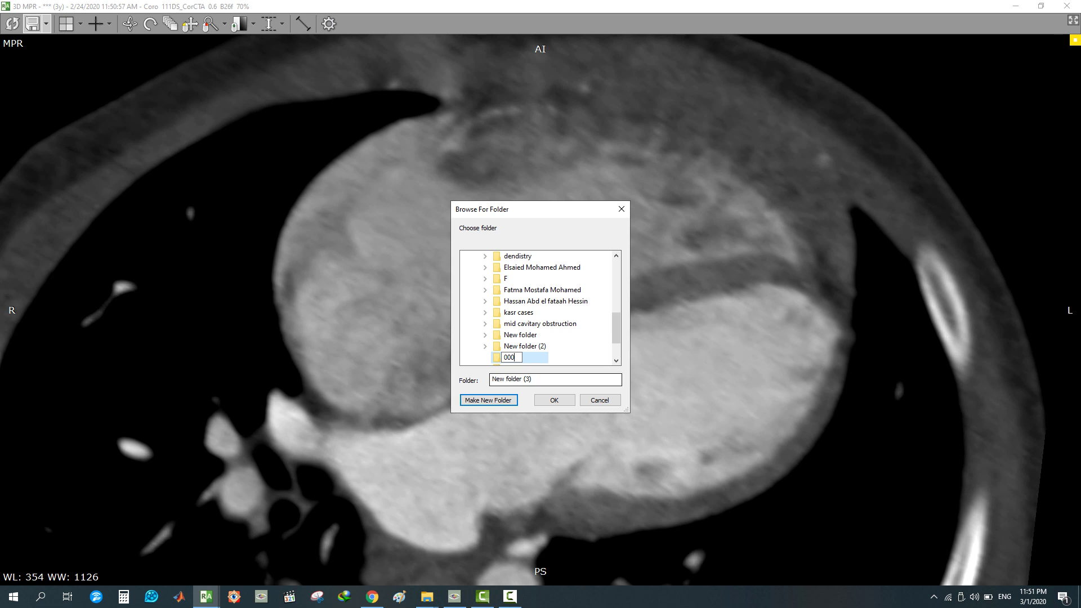
key(Return)
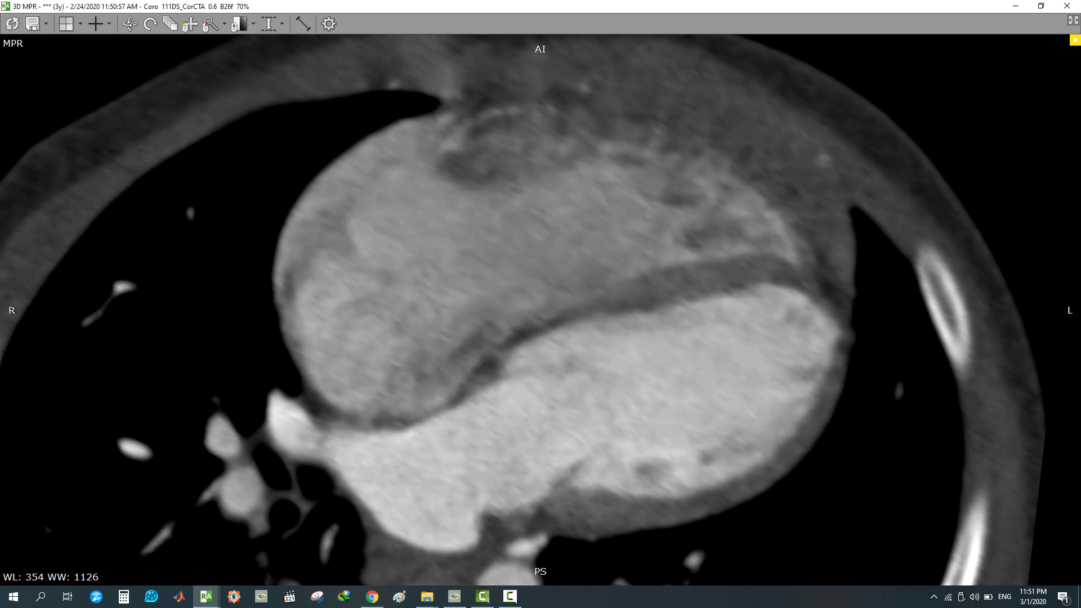
Start another image save and look through the user folder and its Desktop subfolders for a destination
click(32, 23)
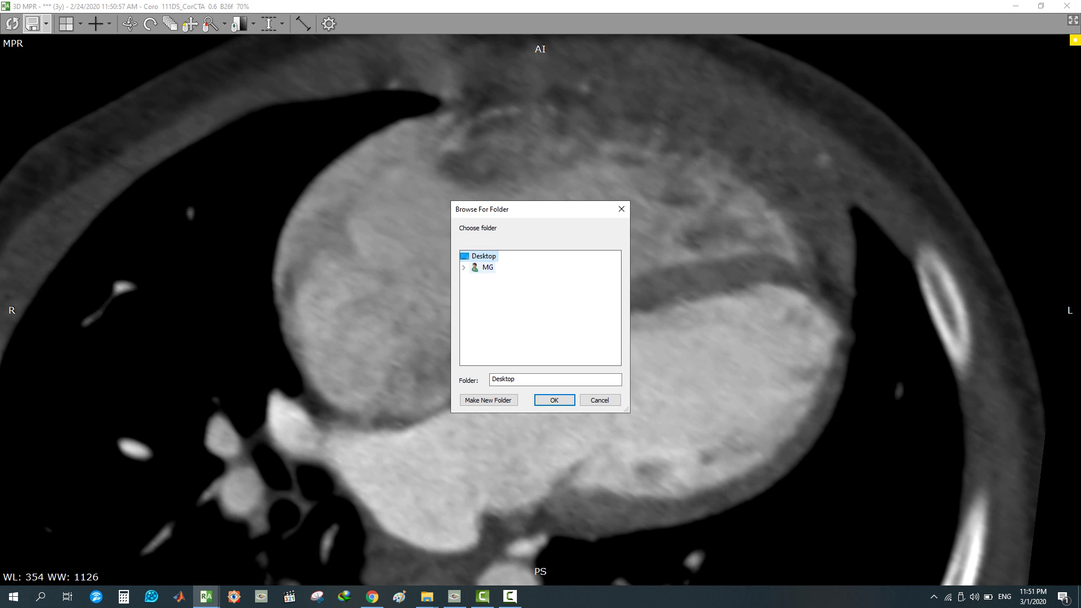
double_click(487, 267)
scroll(486, 265, up, 1)
click(485, 255)
scroll(523, 337, down, 5)
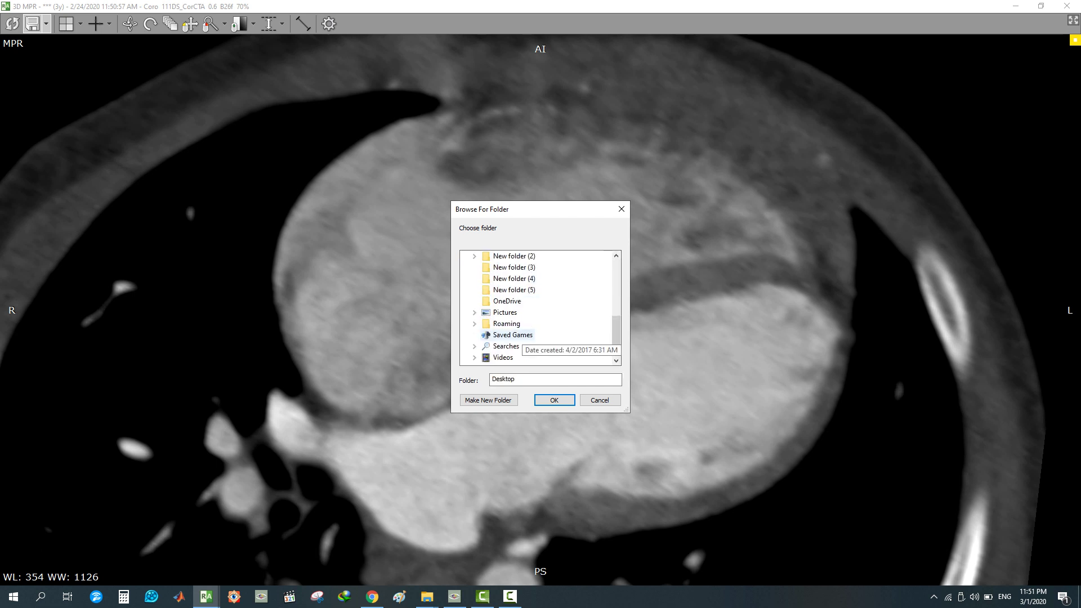
scroll(523, 337, up, 5)
double_click(505, 323)
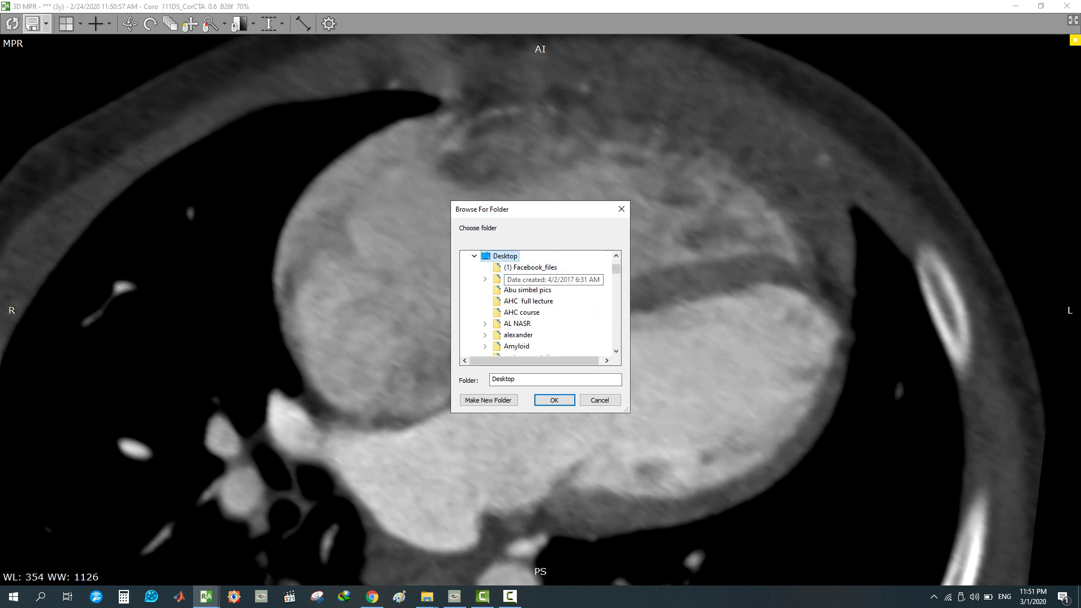
double_click(505, 257)
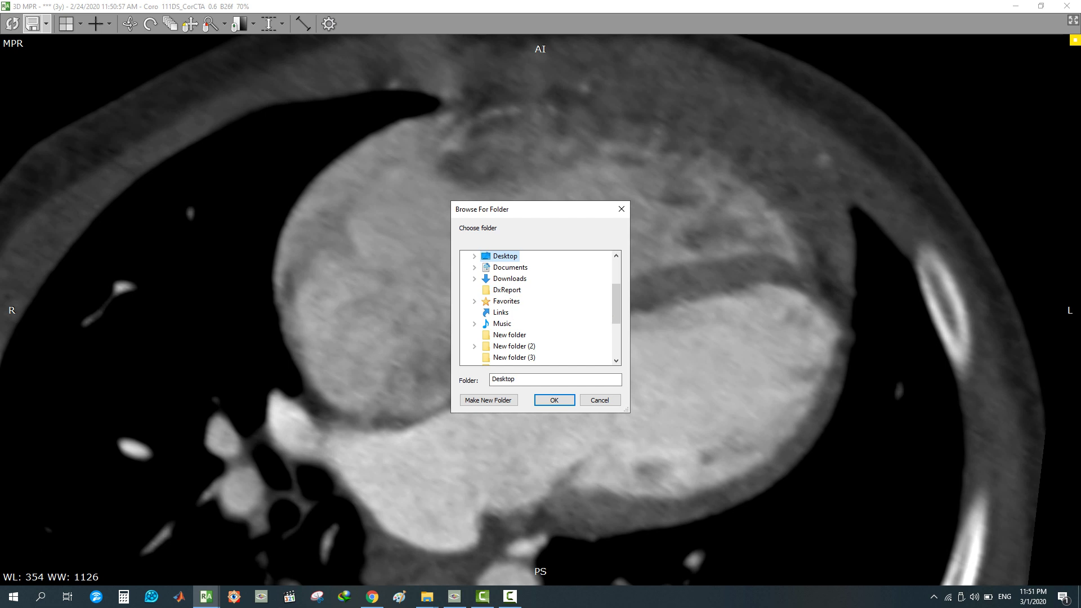
scroll(538, 327, down, 3)
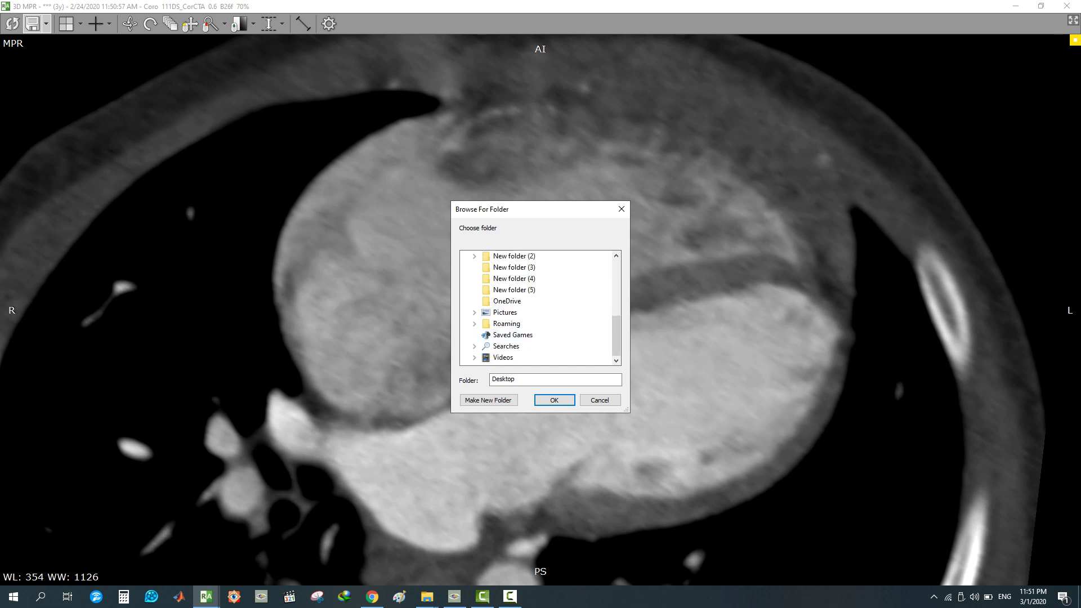
scroll(537, 307, up, 5)
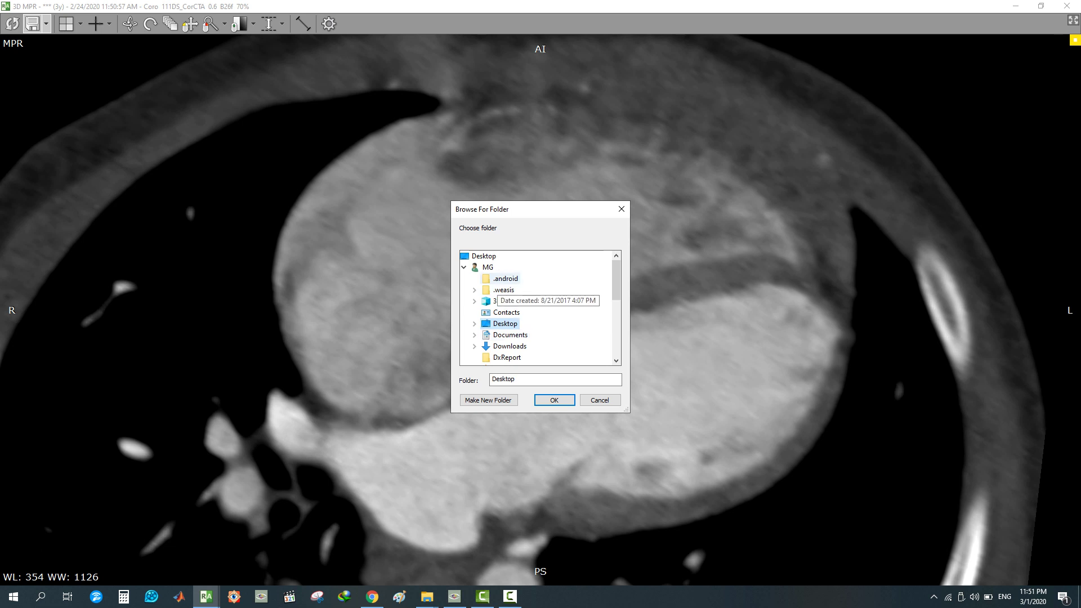
Create a new folder on the Desktop, enter 000 as the destination folder name, and confirm the save
click(482, 257)
click(488, 400)
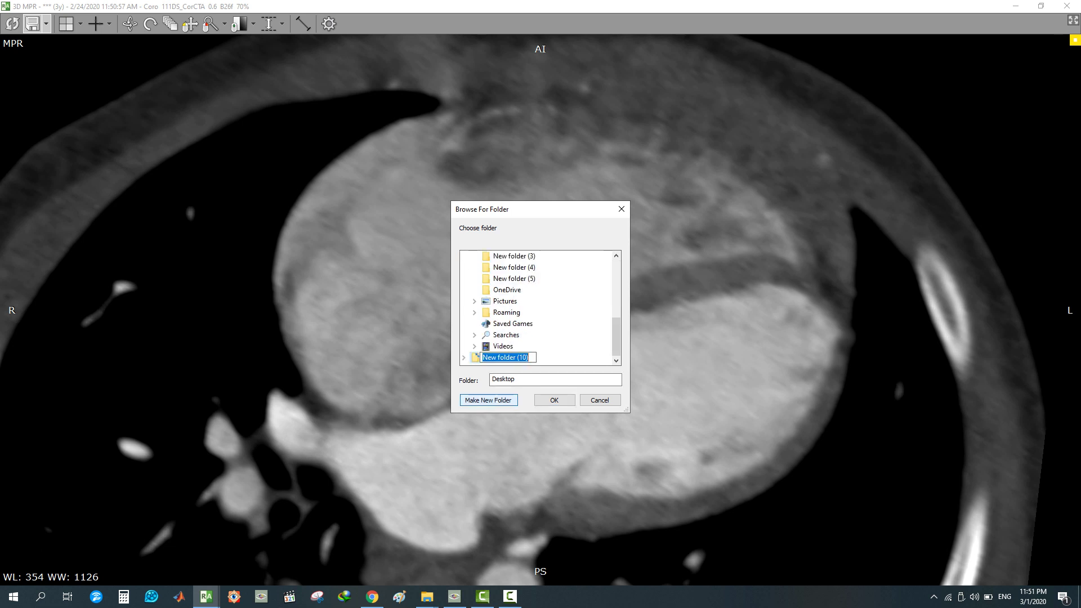
key(Return)
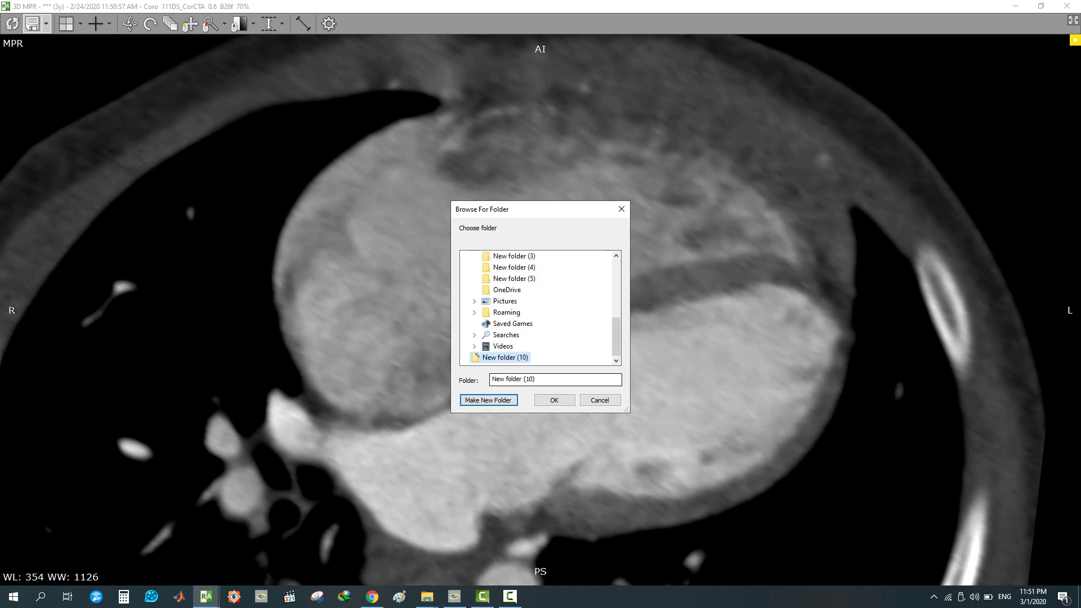
drag(537, 379, 491, 379)
text(000)
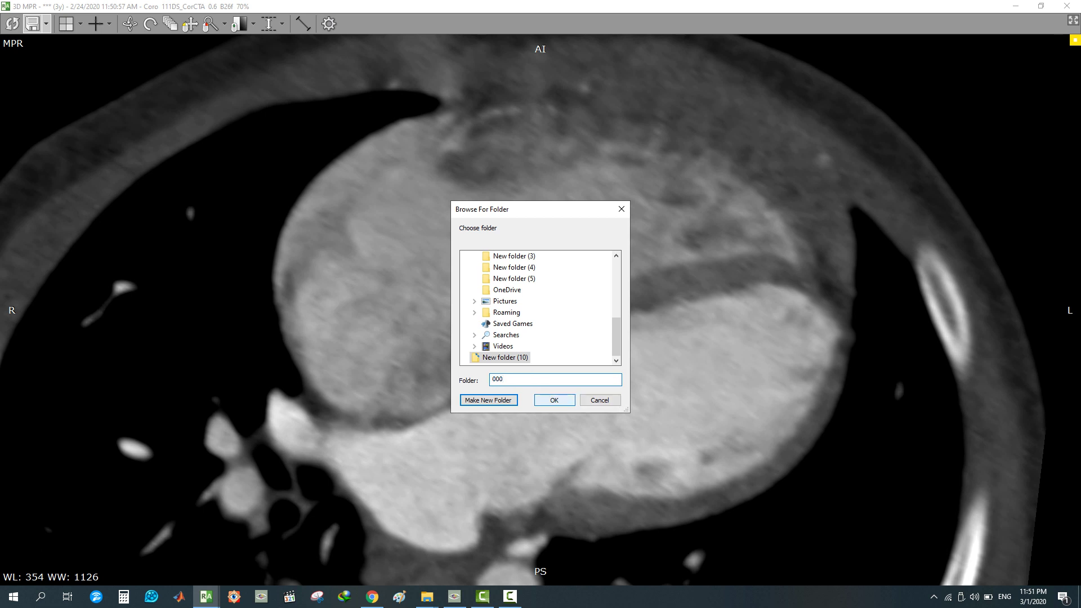
key(Return)
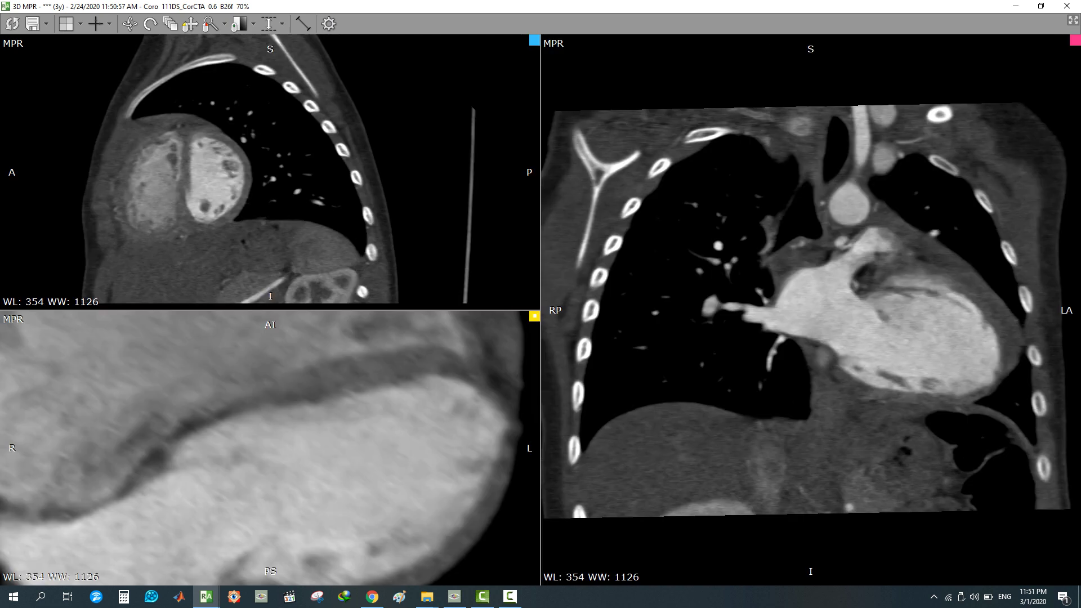
Reset the MPR views, show the crosshair axes again, and shift the axial image slightly downward
click(12, 23)
click(96, 24)
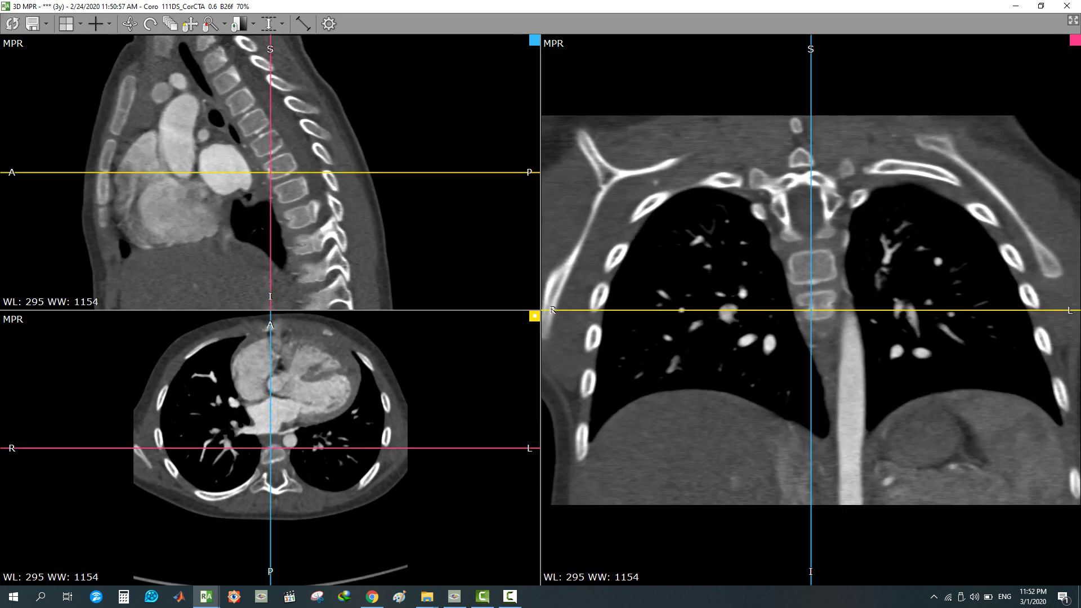
middle_drag(355, 368, 361, 413)
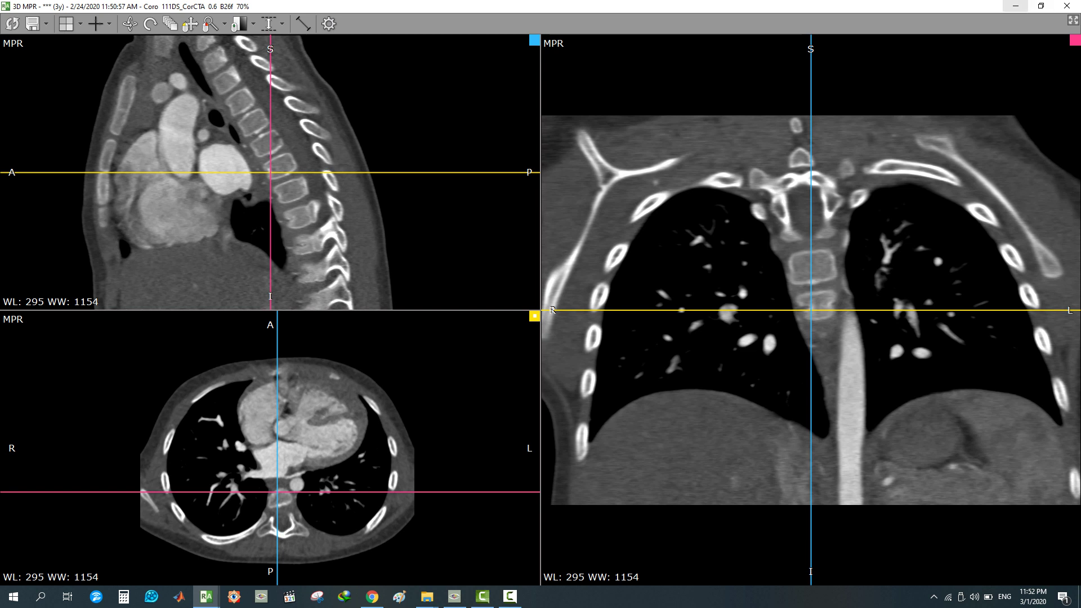
Return to the main viewer, browse the Coro 222DS_CorCTA 0.6 B26f 40% series, and open it in a maximized 3D MPR window
click(1016, 5)
drag(578, 169, 578, 408)
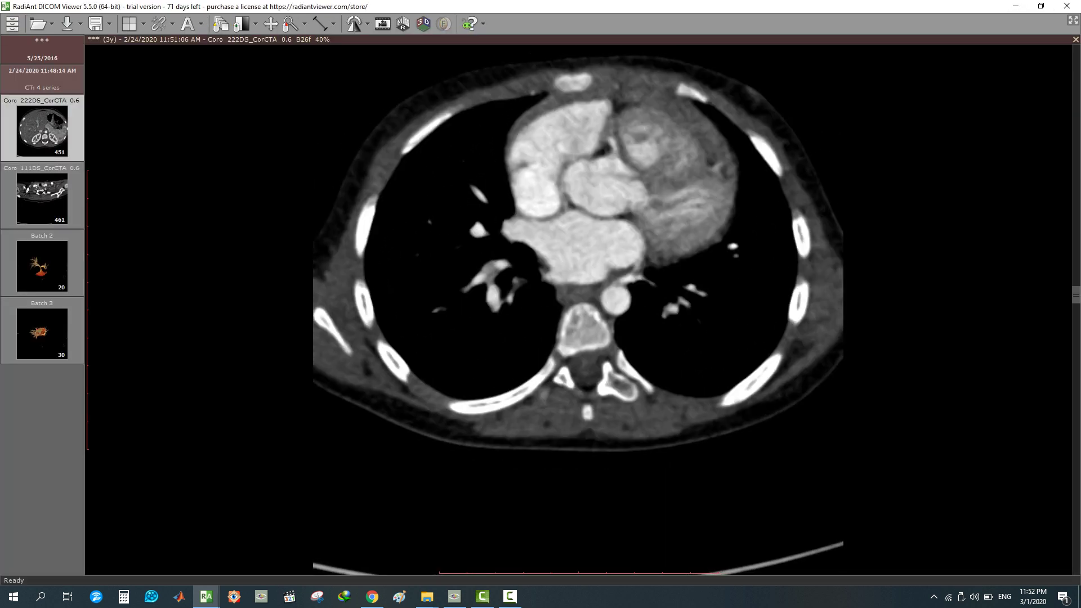
scroll(578, 254, up, 10)
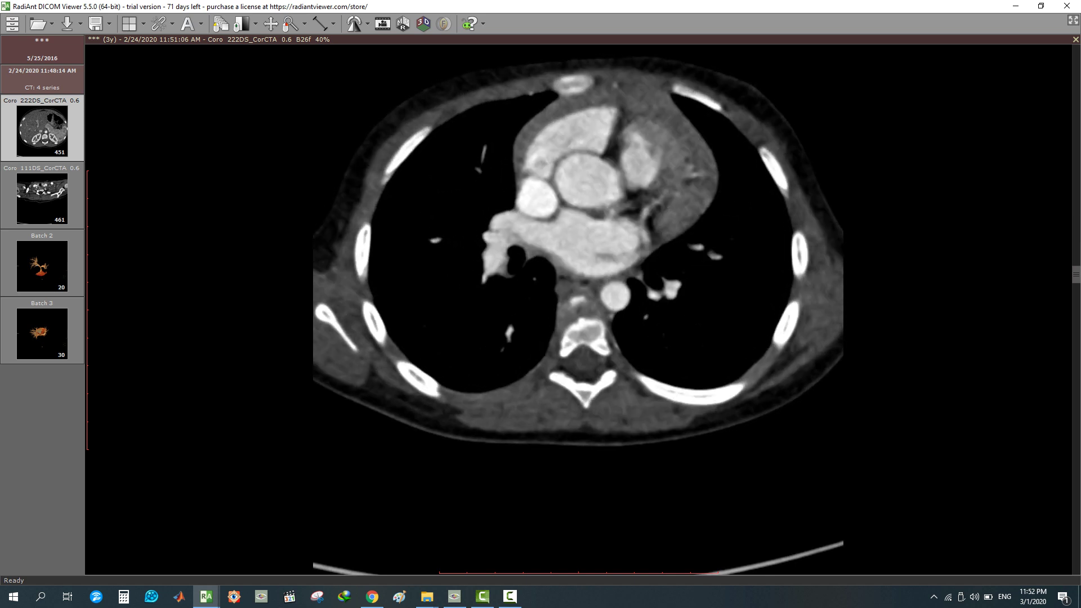
right_drag(578, 309, 578, 287)
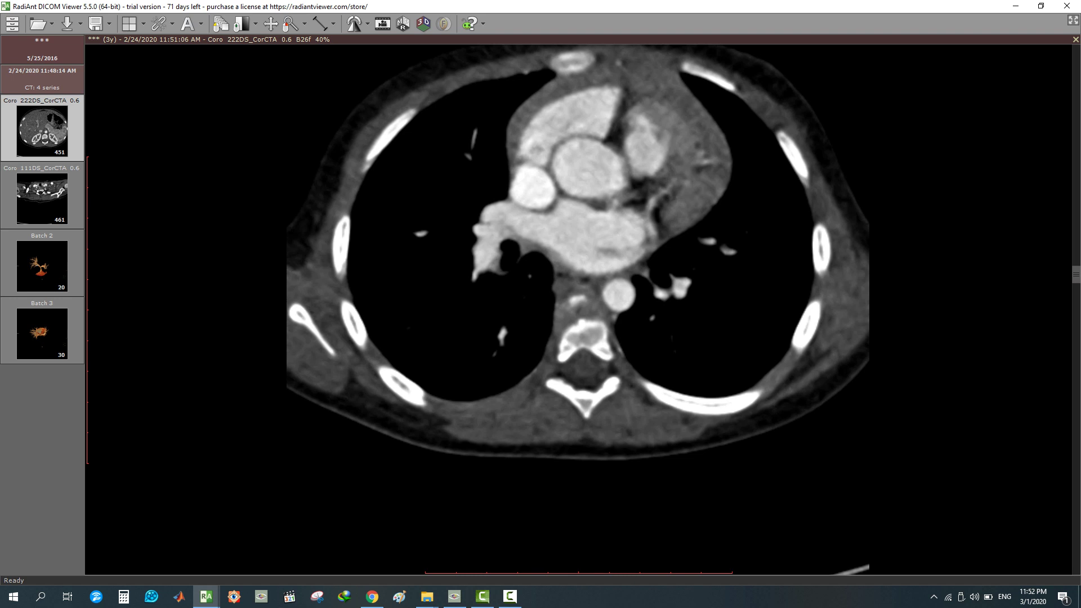
scroll(577, 251, up, 20)
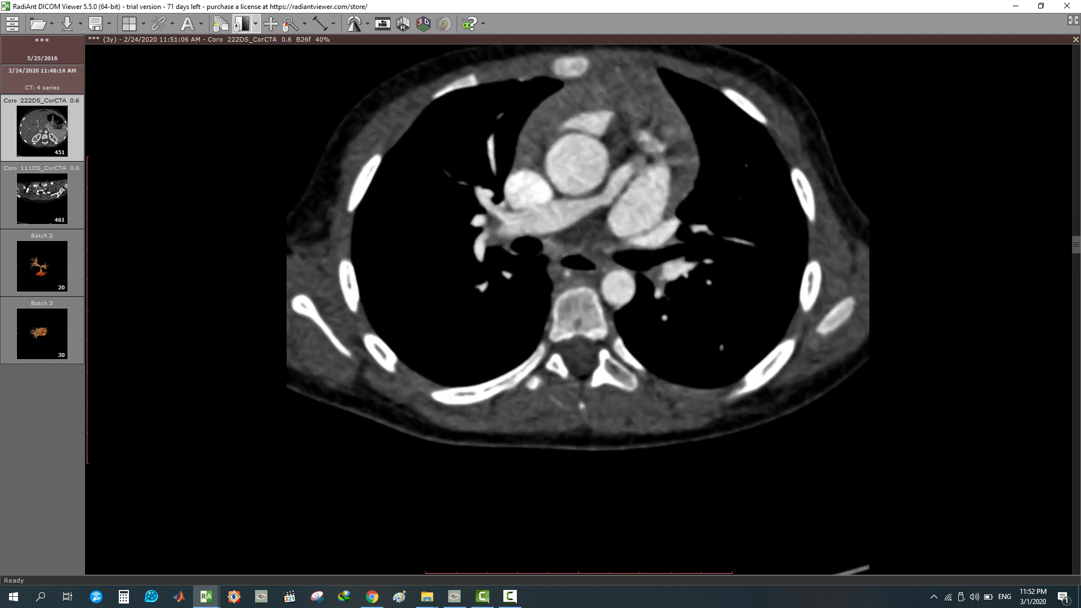
click(403, 24)
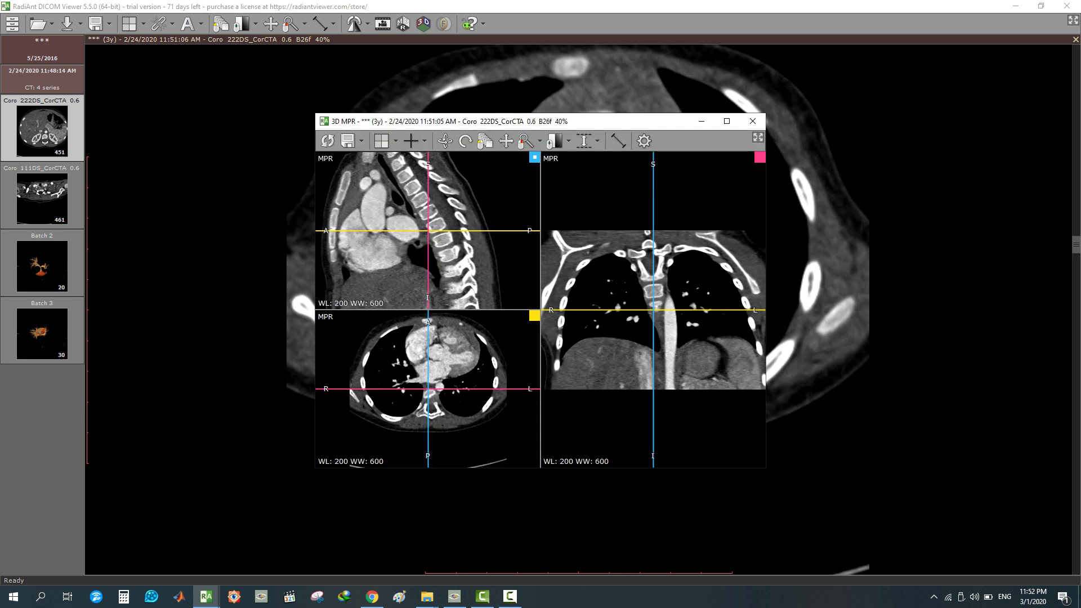
click(727, 121)
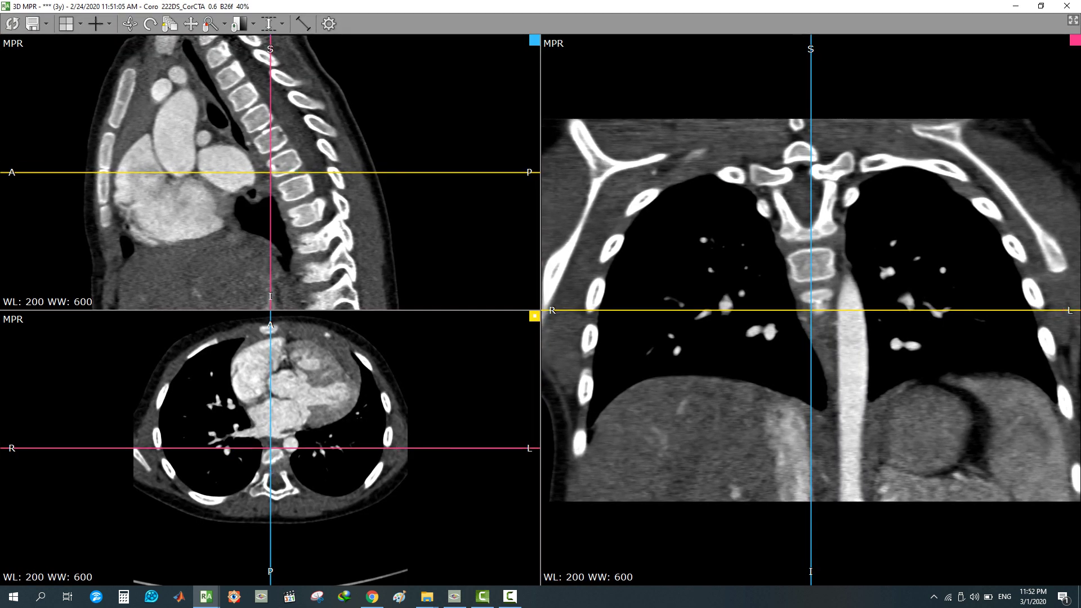
Centre the crosshair beside the ascending aorta, and tilt and raise the axial plane using the coronal and sagittal views
drag(304, 441, 290, 388)
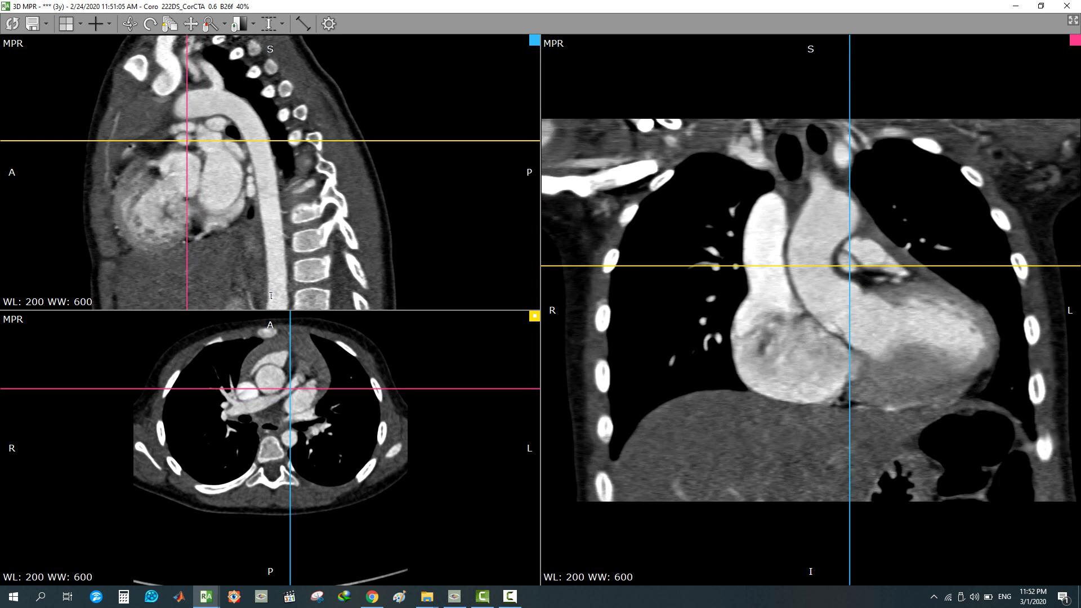
drag(1006, 265, 1003, 292)
drag(384, 141, 352, 117)
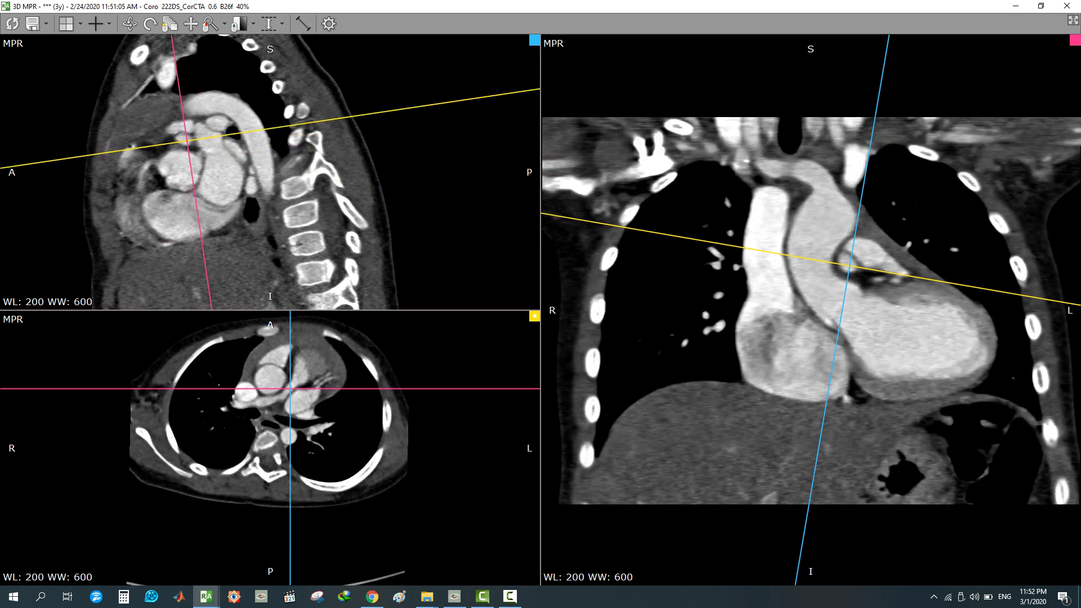
scroll(290, 450, up, 5)
scroll(336, 389, up, 3)
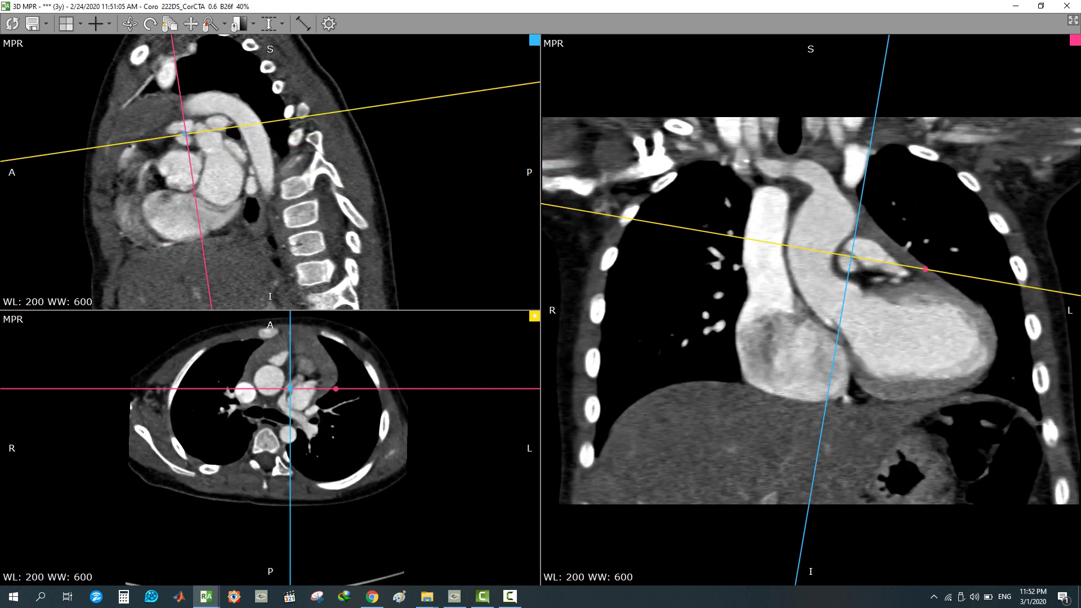
Switch the axial view to MIP and reduce its slab thickness to 4.6 mm
click(281, 24)
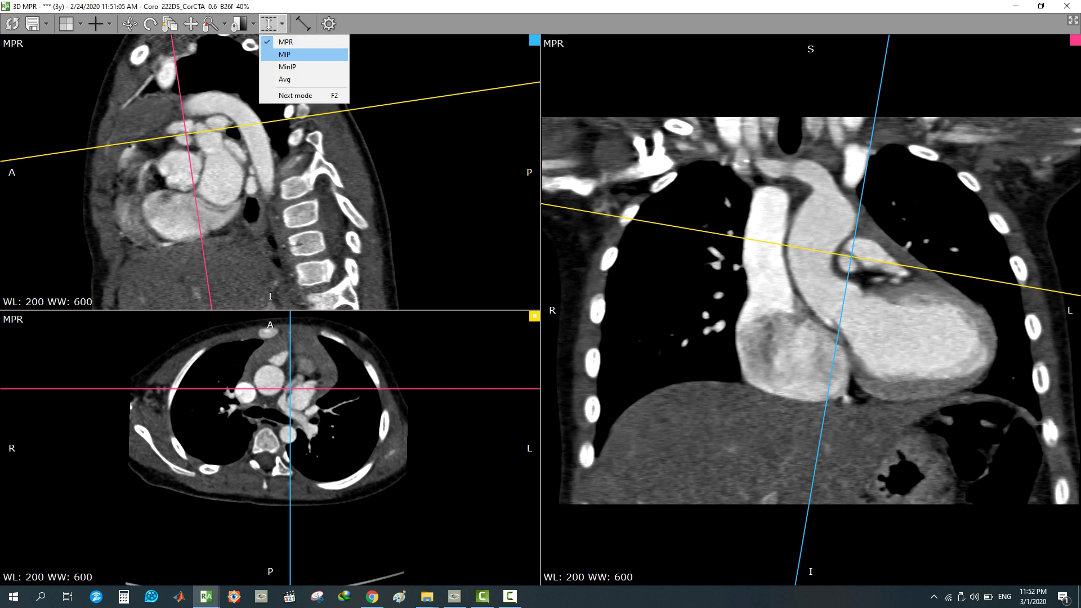
click(284, 54)
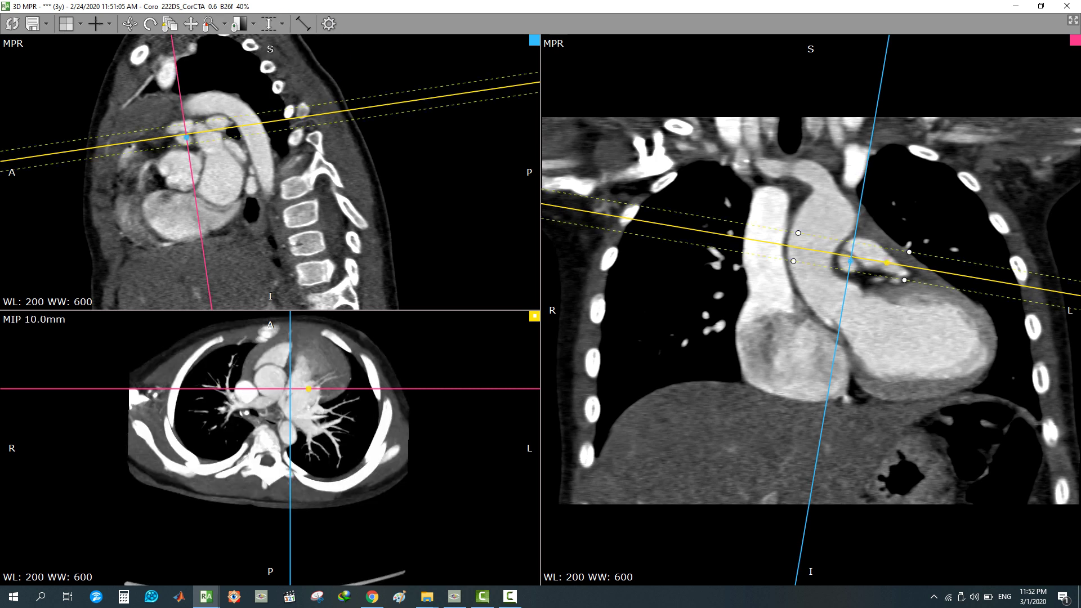
drag(909, 252, 908, 259)
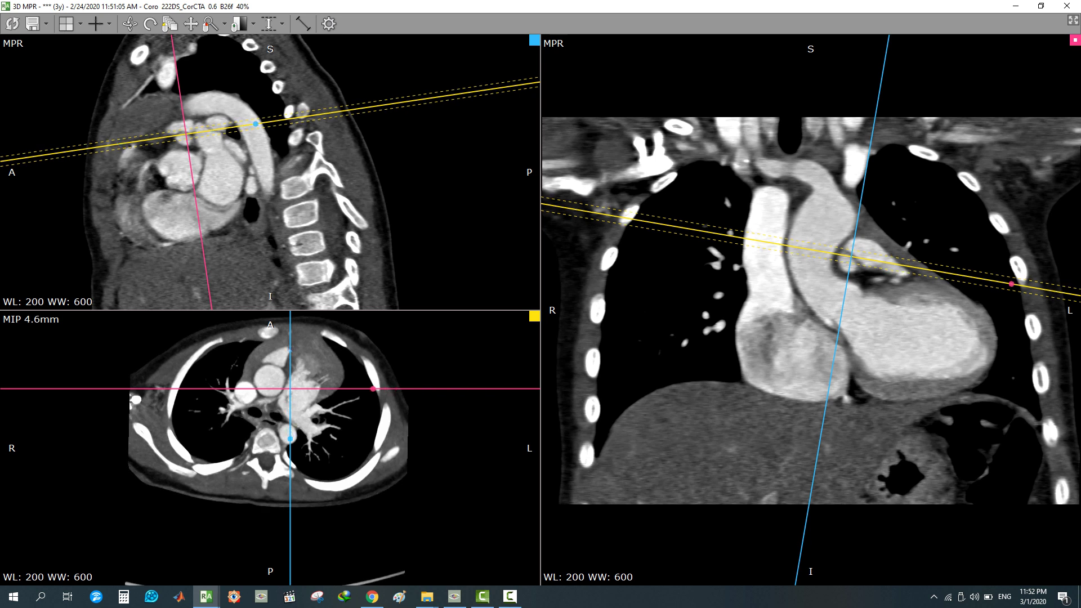
Refine the axial slab's tilt in the sagittal and coronal views and adjust the crosshair position beside the aorta
drag(500, 87, 505, 148)
drag(1037, 288, 1039, 269)
drag(289, 388, 284, 391)
drag(376, 143, 378, 165)
scroll(284, 392, down, 10)
drag(284, 391, 291, 385)
mouse_move(1047, 282)
mouse_down()
mouse_move(1045, 305)
mouse_move(1046, 282)
mouse_up()
drag(511, 199, 511, 55)
Maximize the axial MIP view, set the window to WL 370 and WW 814, and enlarge and centre the heart
double_click(271, 450)
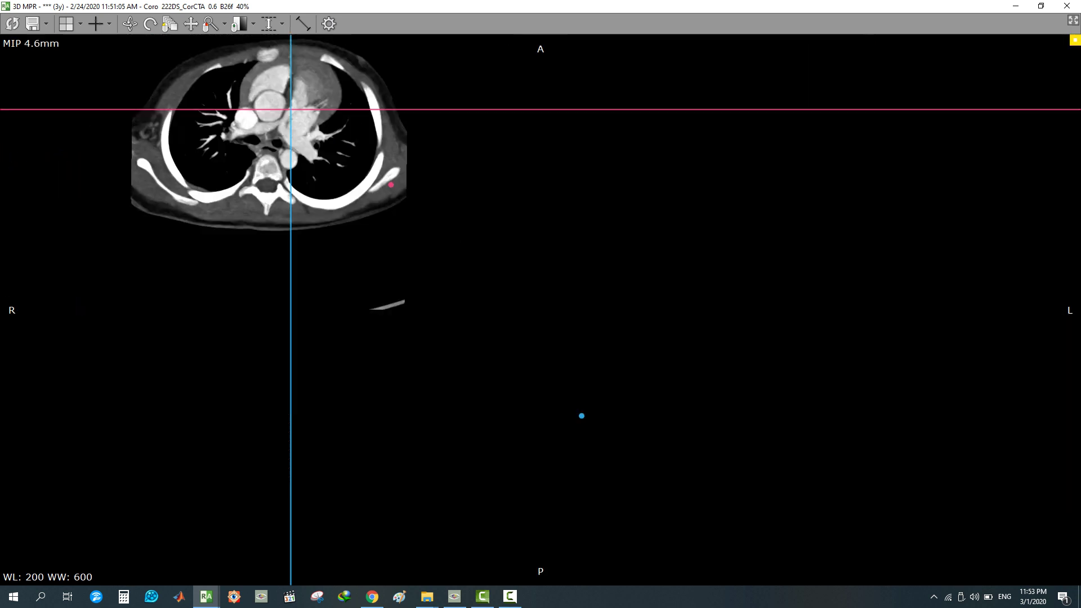
right_drag(579, 419, 585, 427)
scroll(560, 253, up, 5)
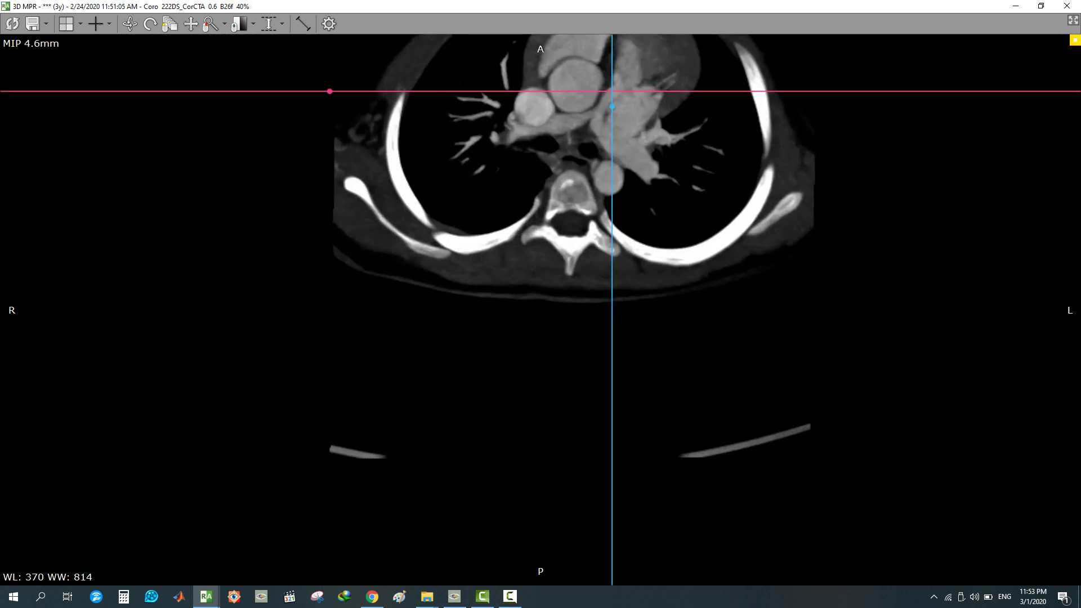
middle_drag(610, 92, 629, 290)
scroll(569, 285, up, 3)
scroll(541, 309, down, 2)
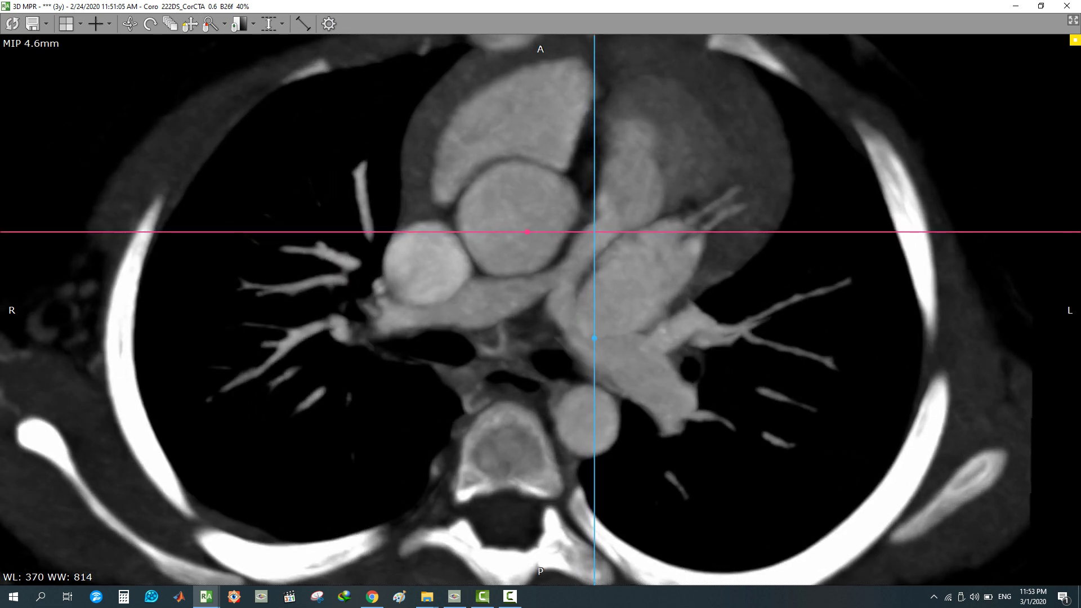
Thin the axial MIP slab to 2.8 mm in the coronal view and maximize the axial view again
key(space)
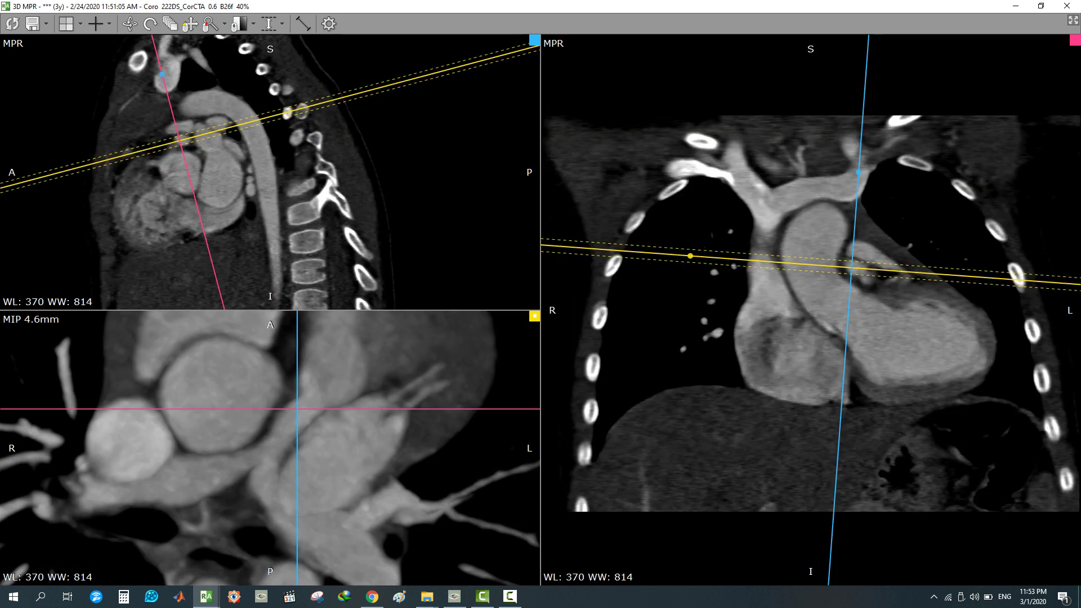
drag(957, 269, 957, 271)
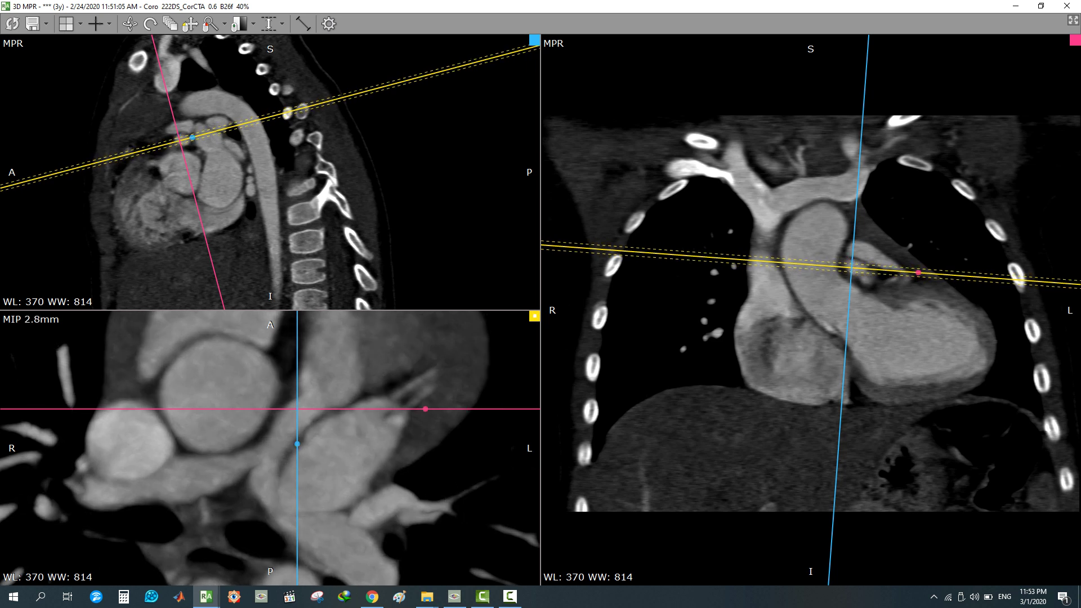
key(space)
scroll(540, 309, down, 3)
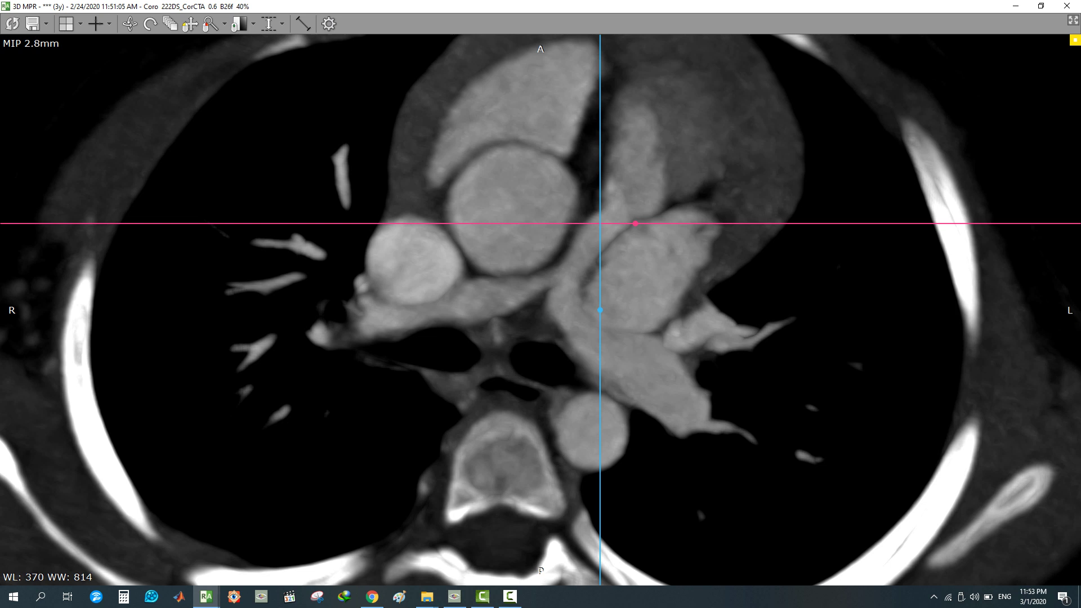
Fine-tune the tilt of the 2.8 mm axial MIP plane around the crosshair centre with the 3D rotation tool
scroll(540, 310, down, 4)
scroll(540, 310, down, 2)
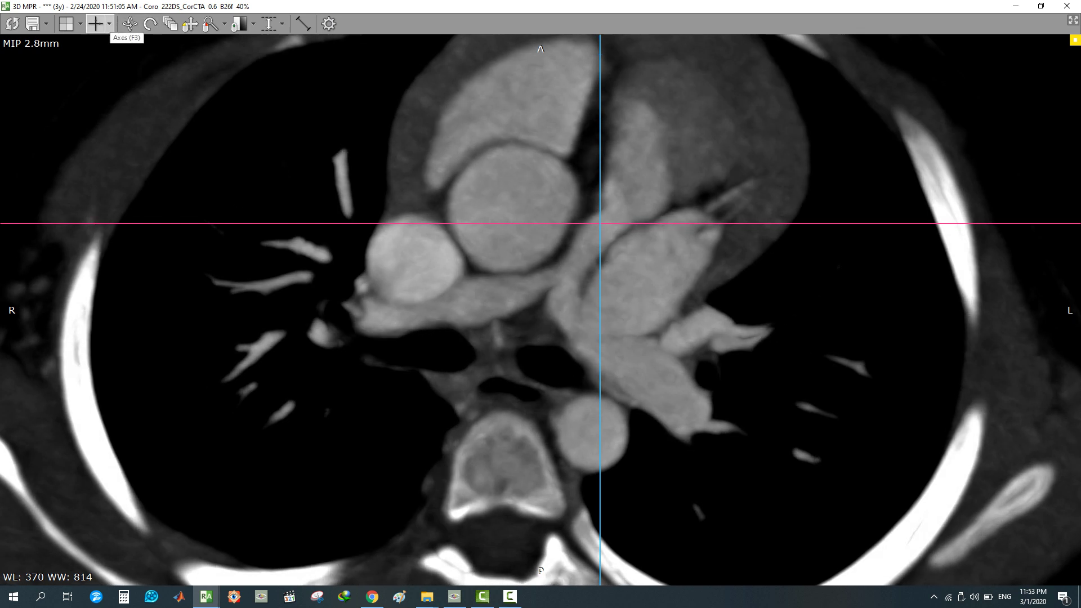
click(129, 23)
scroll(540, 310, down, 5)
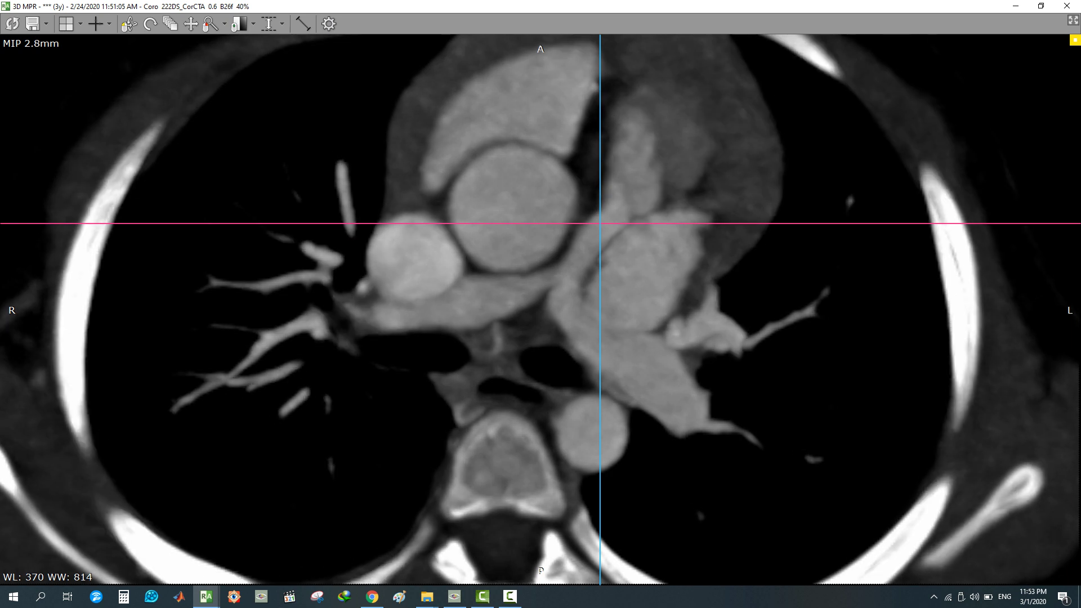
scroll(541, 310, down, 6)
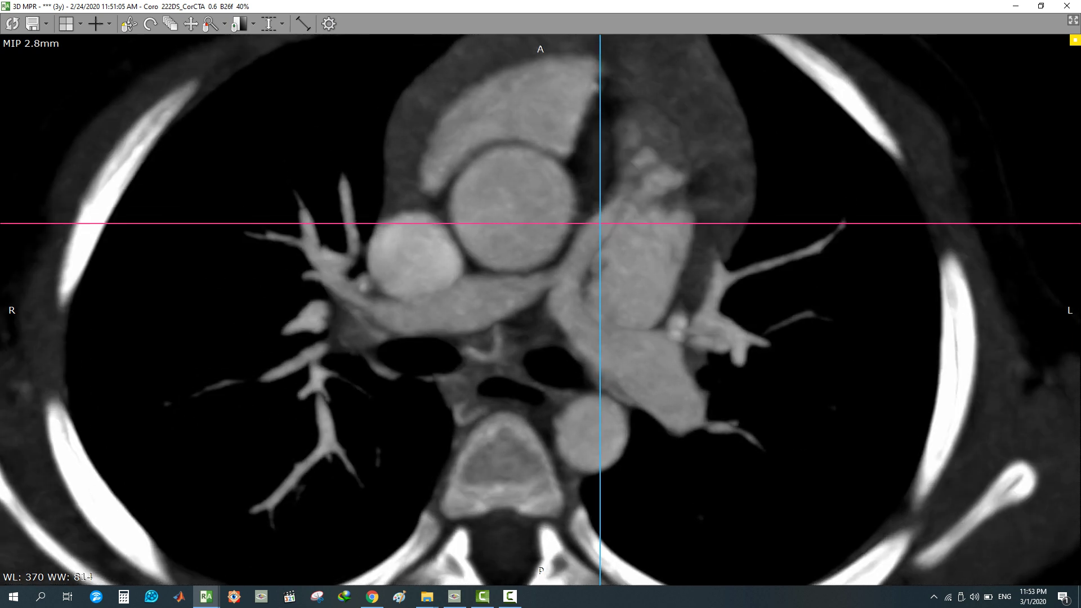
scroll(540, 310, down, 6)
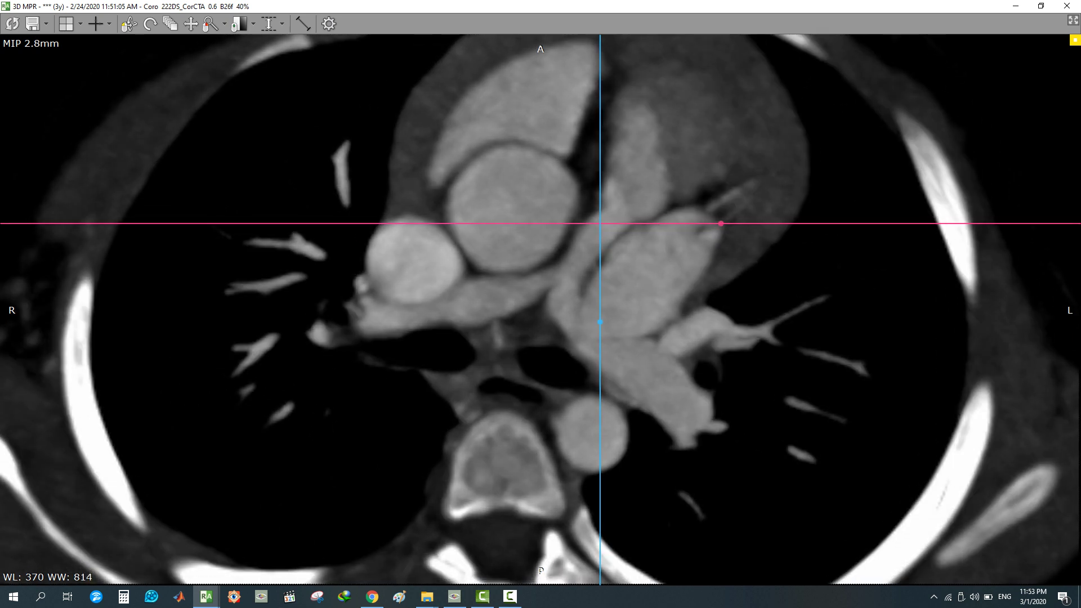
scroll(541, 310, down, 5)
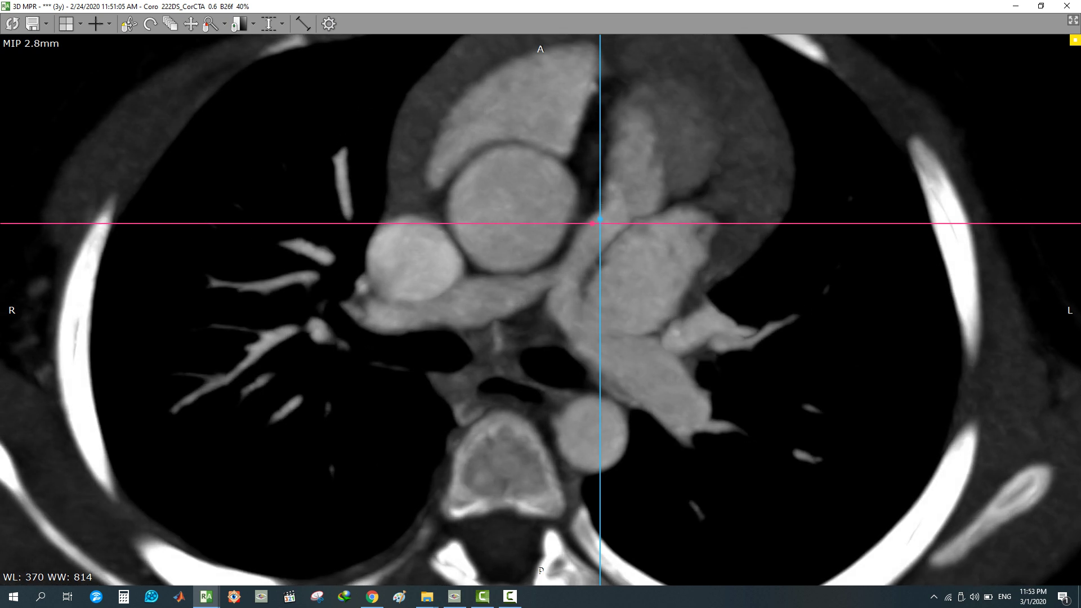
scroll(540, 310, down, 2)
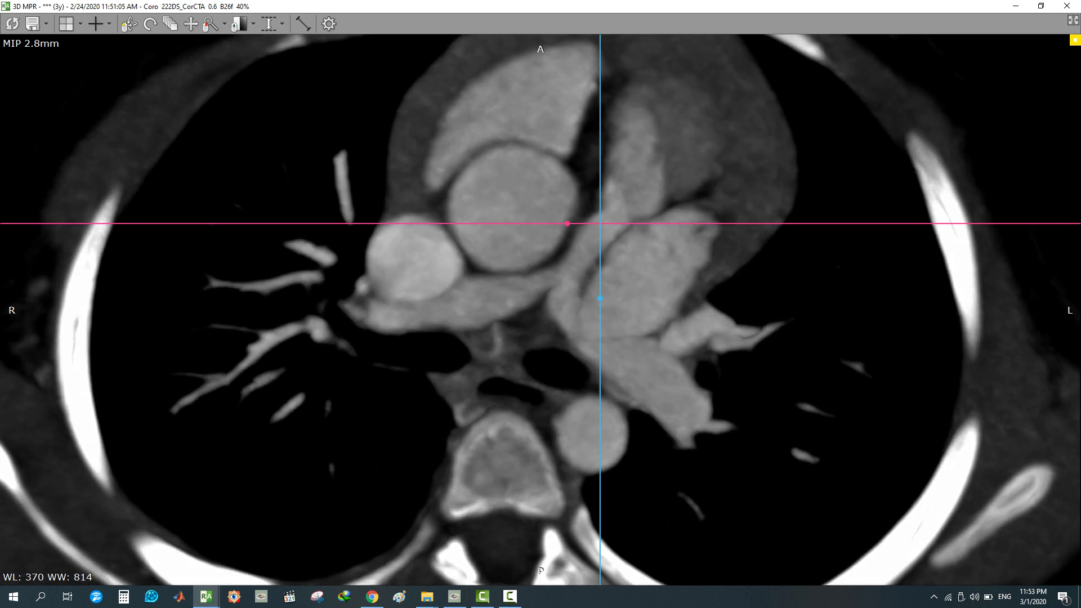
scroll(540, 310, down, 1)
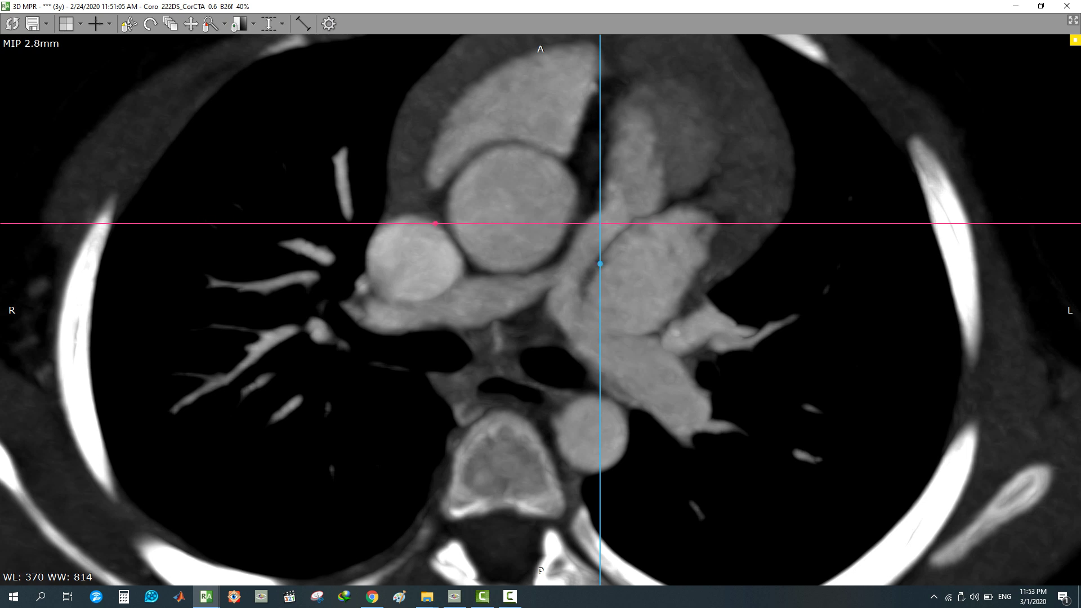
Pan and enlarge the heart in the axial MIP view and hide the crosshair axes
click(190, 24)
drag(394, 242, 359, 290)
right_drag(358, 289, 358, 276)
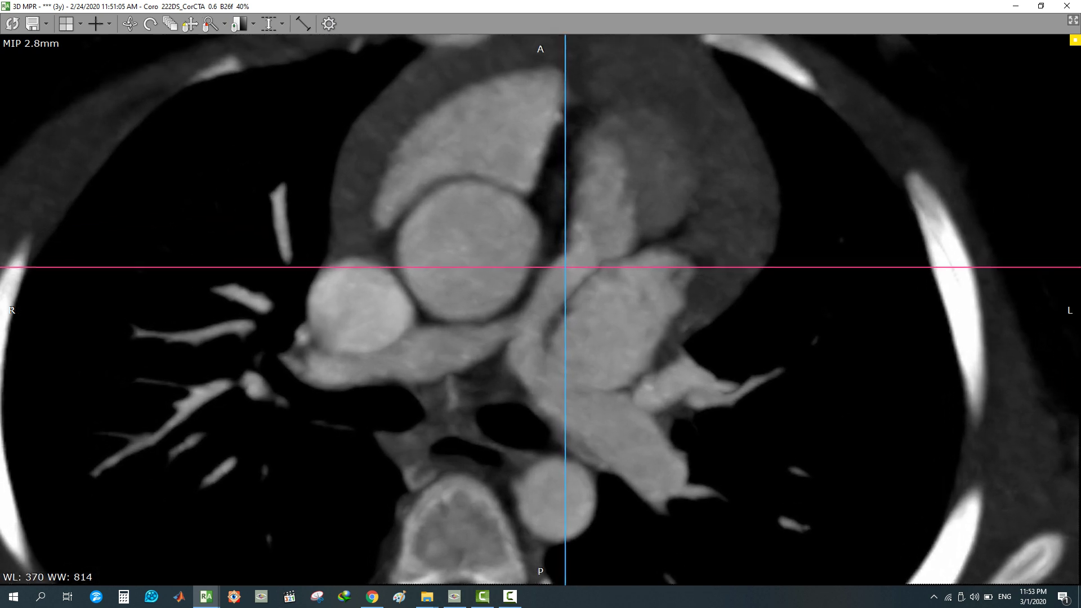
click(96, 24)
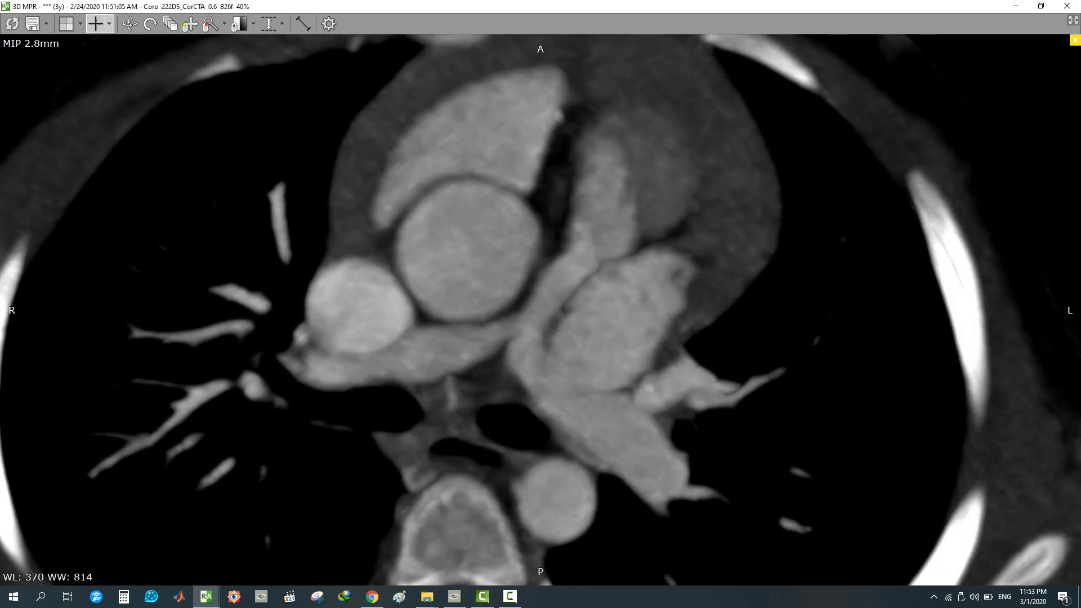
Save the axial MIP image to the Desktop folder New folder (10)
click(32, 23)
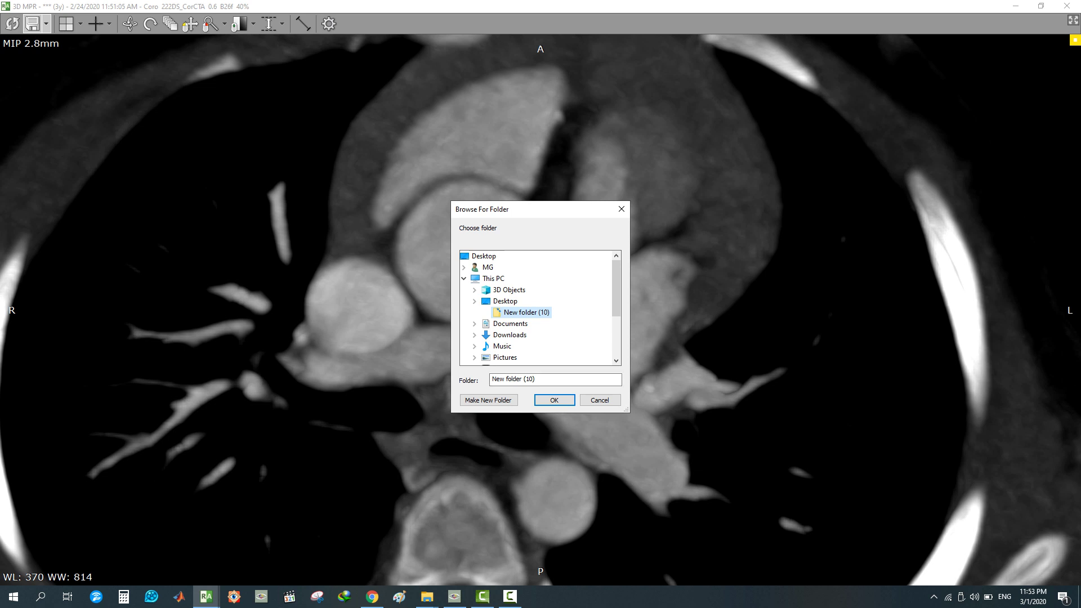
scroll(616, 304, down, 3)
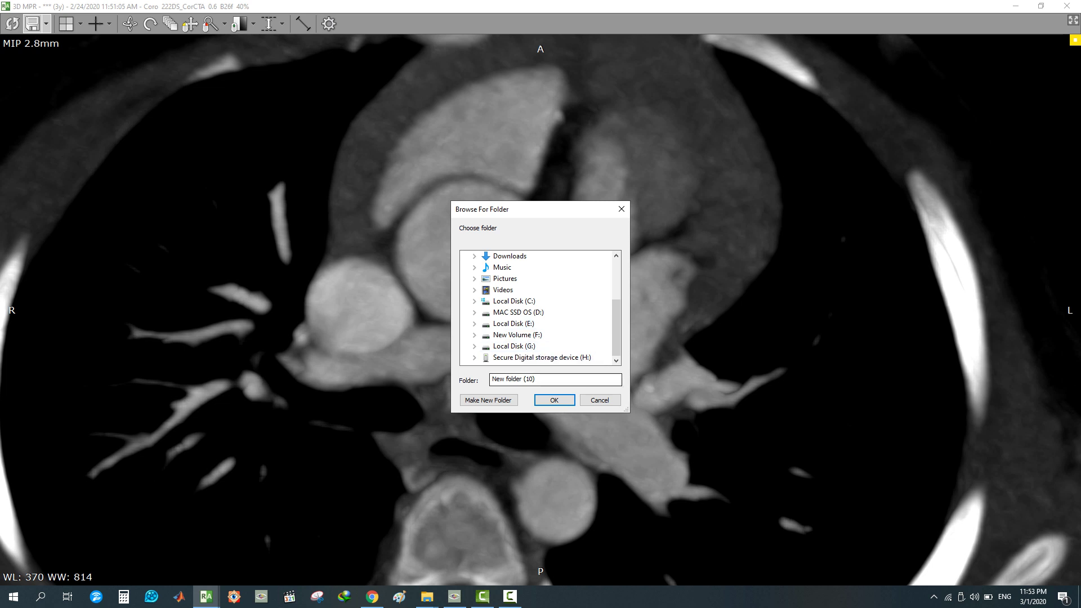
click(554, 400)
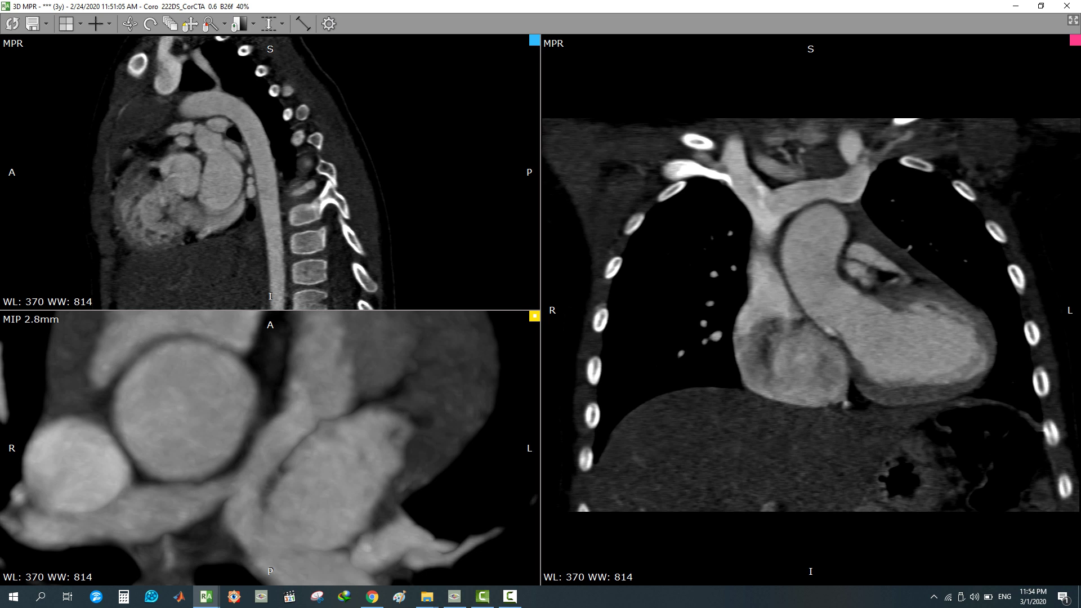
Show the crosshair axes again and reset the MPR views
click(96, 23)
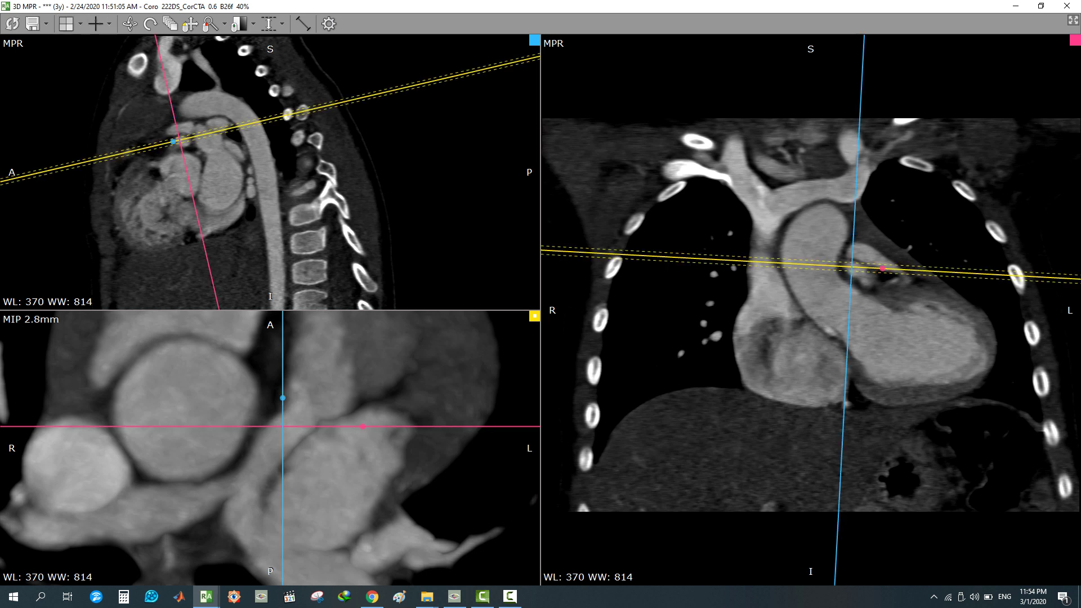
click(12, 24)
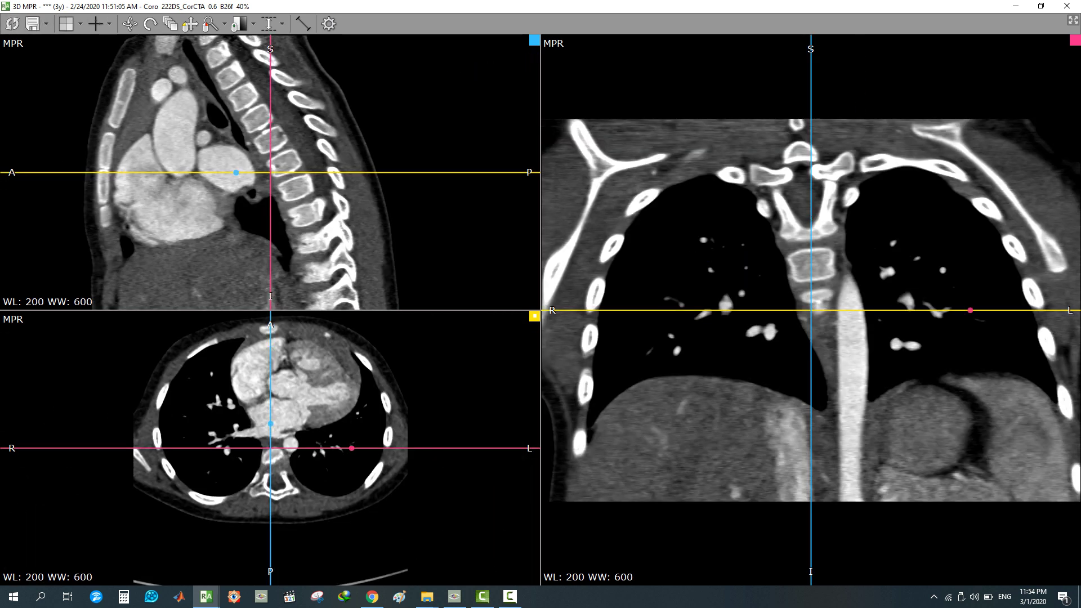
Move the crosshair beside the aorta at the pulmonary artery level and rotate the coronal plane obliquely in the axial and sagittal views
scroll(270, 444, up, 5)
scroll(270, 445, up, 5)
drag(270, 448, 293, 372)
drag(472, 372, 466, 324)
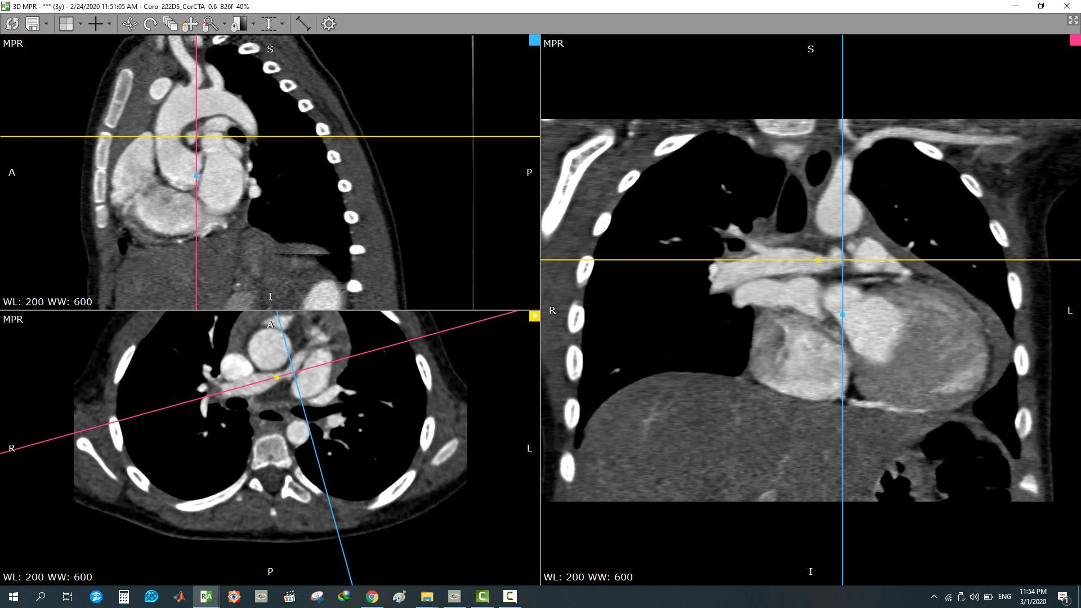
drag(365, 137, 335, 29)
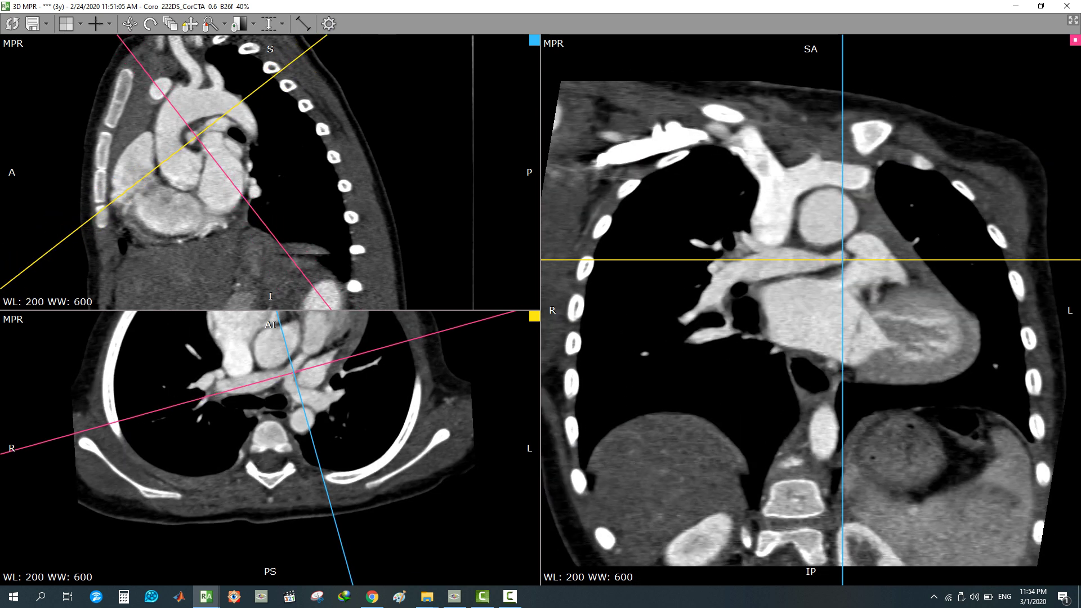
Switch the oblique coronal view to MIP, thin its slab to 2.3 mm, and slightly refine its rotation
click(281, 24)
click(284, 54)
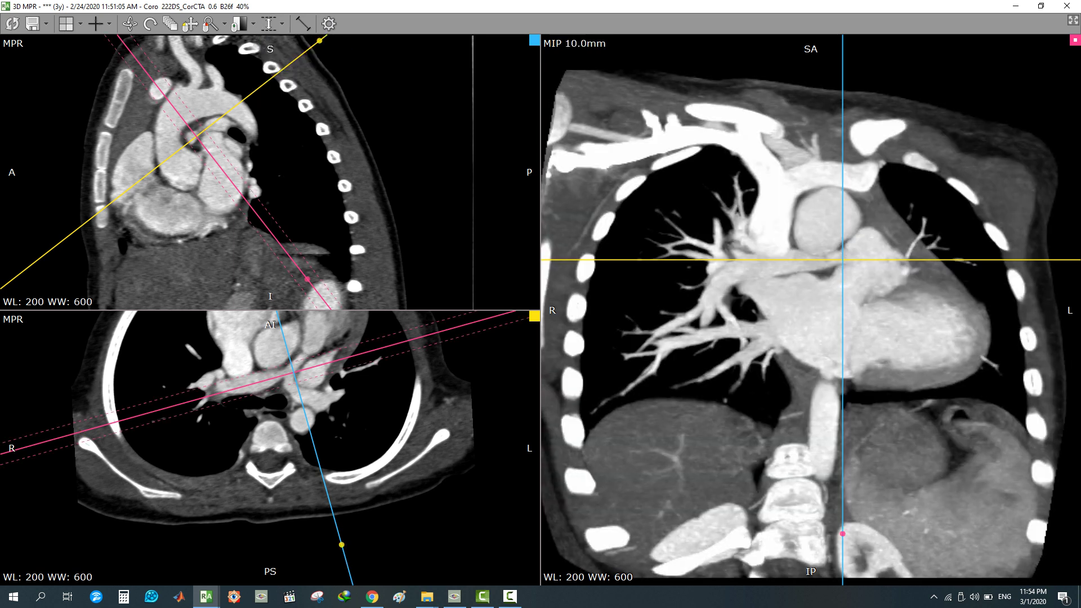
drag(213, 141, 206, 145)
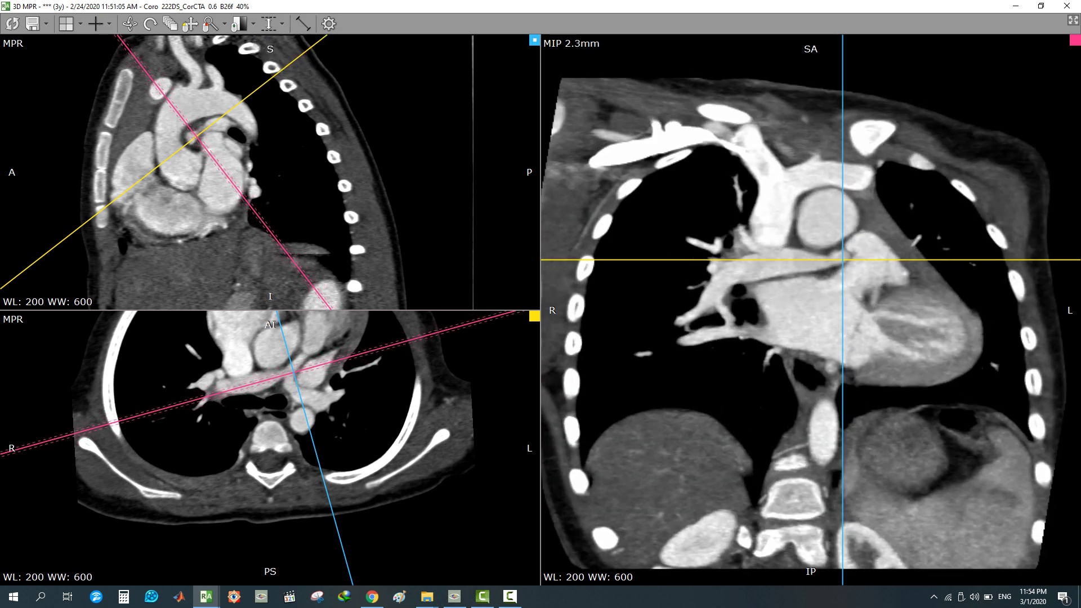
mouse_move(470, 323)
mouse_down()
mouse_move(474, 337)
mouse_move(470, 322)
mouse_up()
mouse_move(316, 289)
mouse_down()
mouse_move(282, 302)
mouse_move(312, 291)
mouse_up()
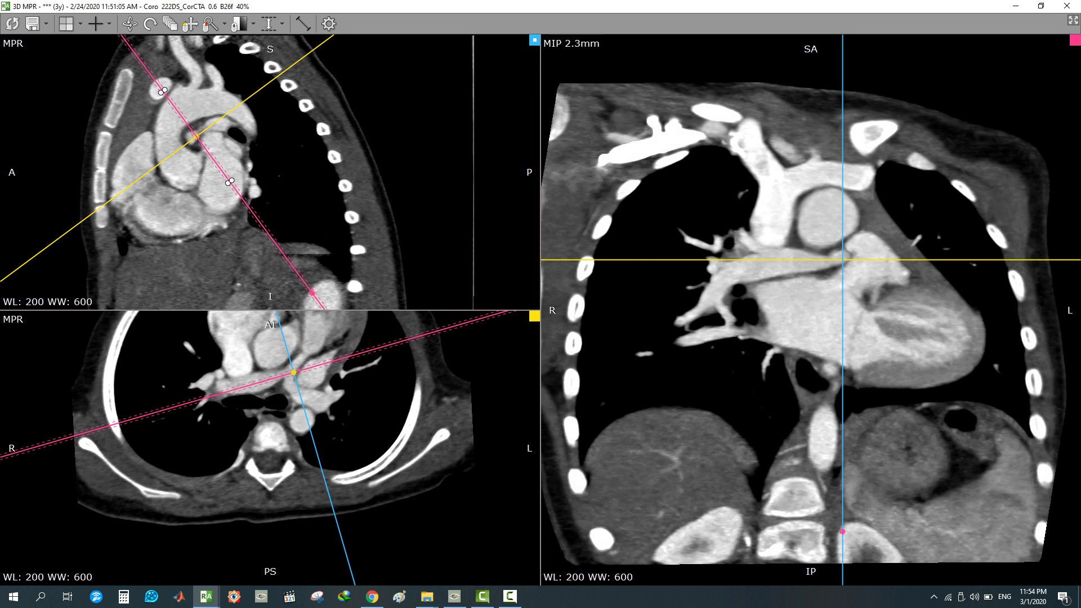
Maximize the oblique coronal MIP, enlarge and centre the heart, set WL 309 and WW 900, and hide the crosshair axes
double_click(905, 417)
right_drag(905, 417, 905, 338)
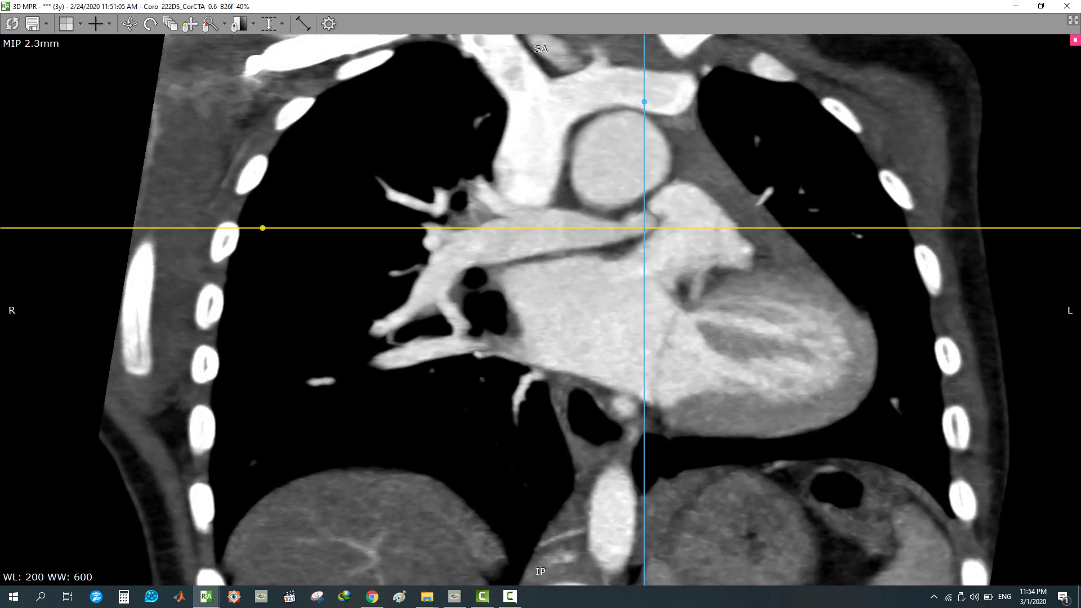
drag(451, 254, 471, 320)
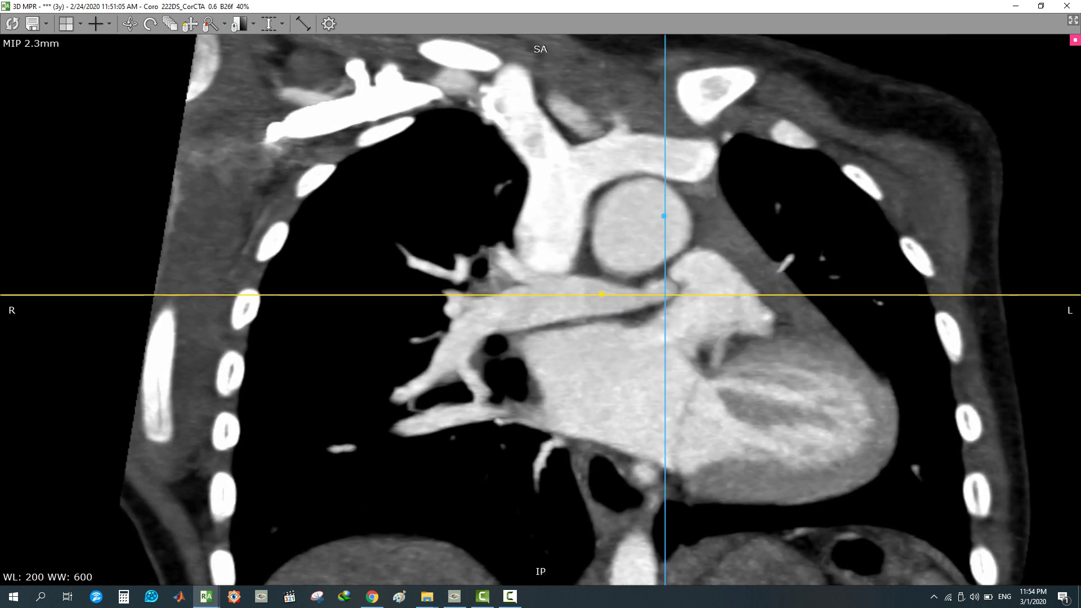
right_drag(471, 320, 471, 298)
middle_drag(471, 298, 527, 342)
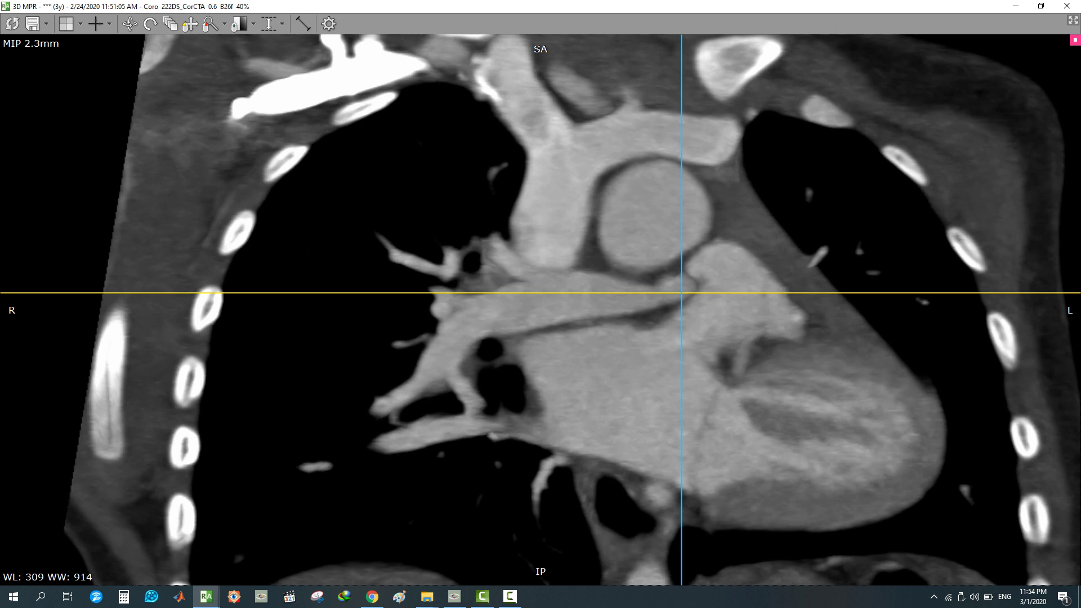
click(96, 24)
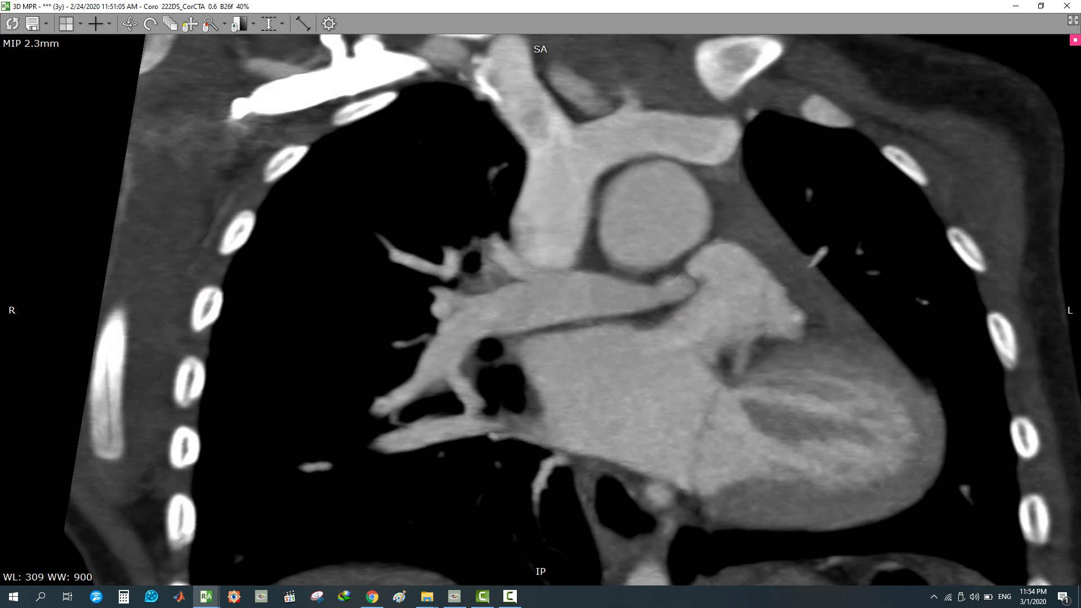
Save the maximized oblique coronal MIP to New folder (10), restore the three-view layout and reset the MPR views
click(32, 24)
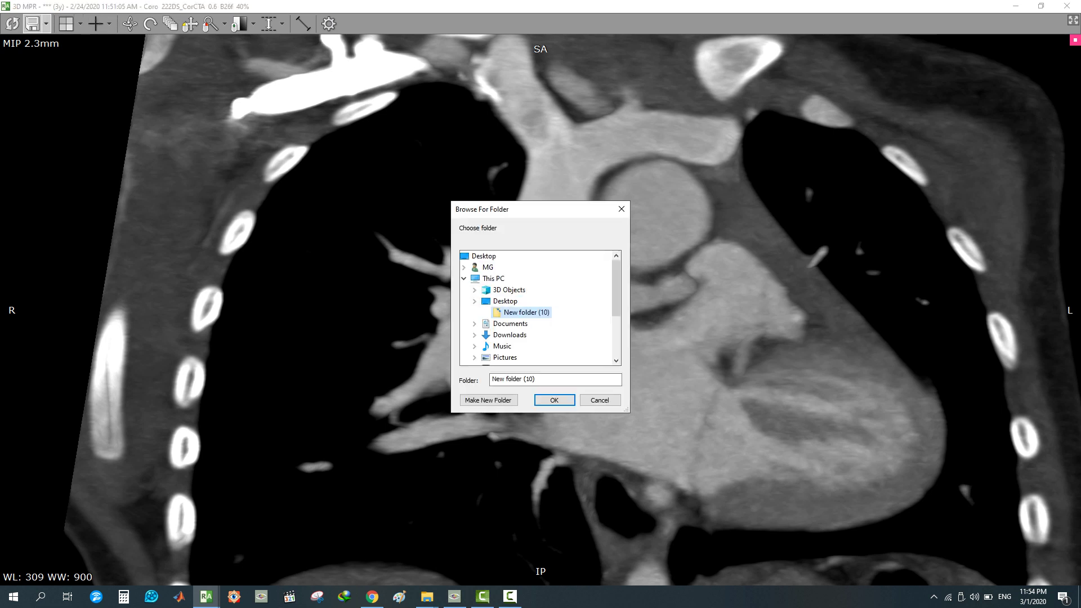
click(554, 400)
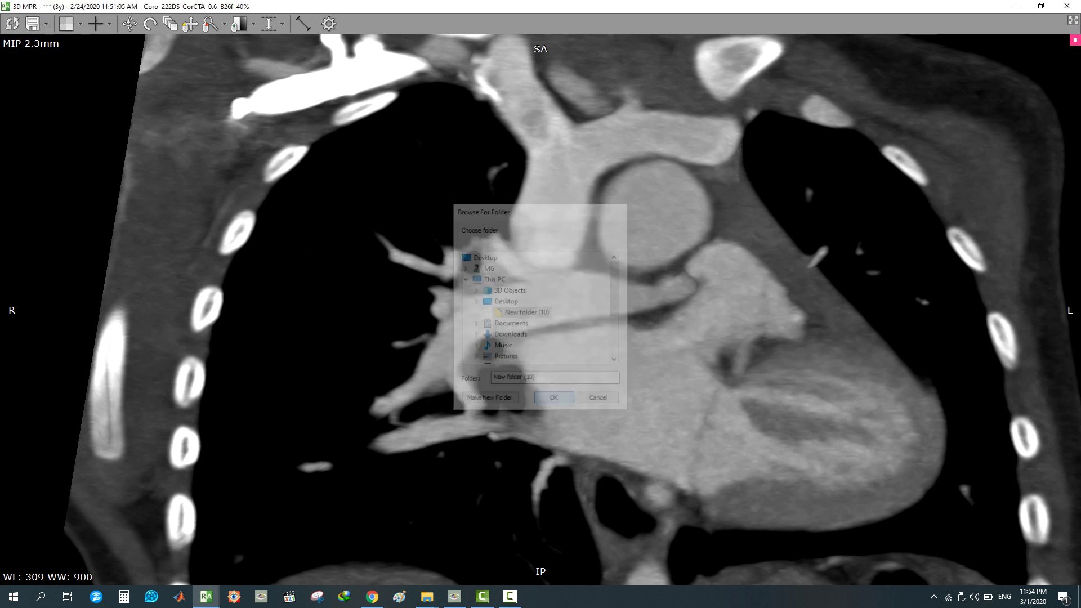
double_click(554, 400)
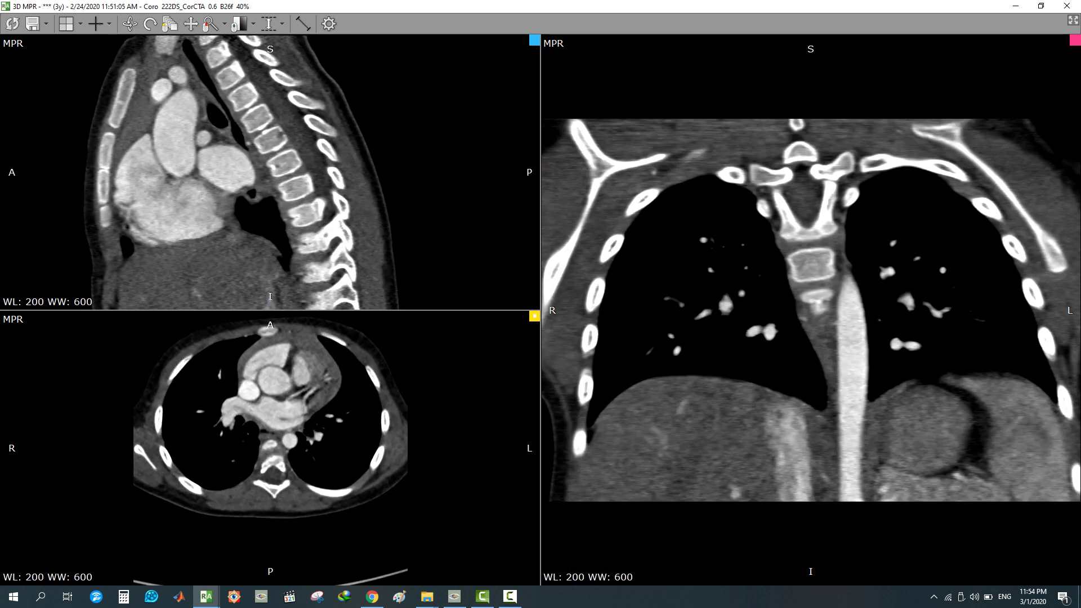
Show the crosshair axes, place the crosshair at the left pulmonary artery, and rotate the coronal plane obliquely in the axial and sagittal views
click(96, 23)
click(288, 409)
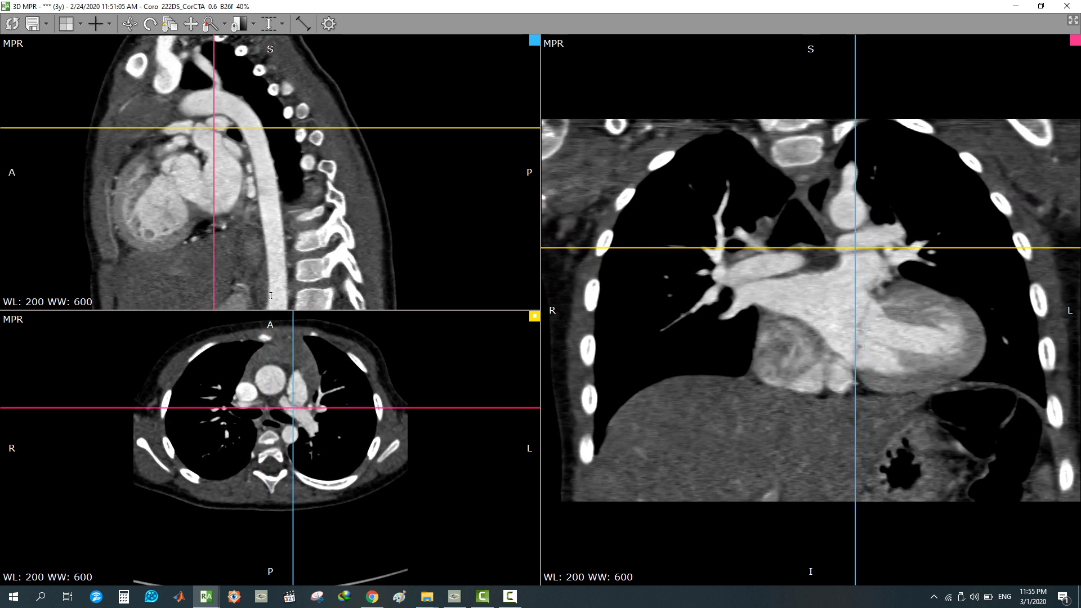
drag(394, 408, 363, 483)
scroll(811, 310, up, 3)
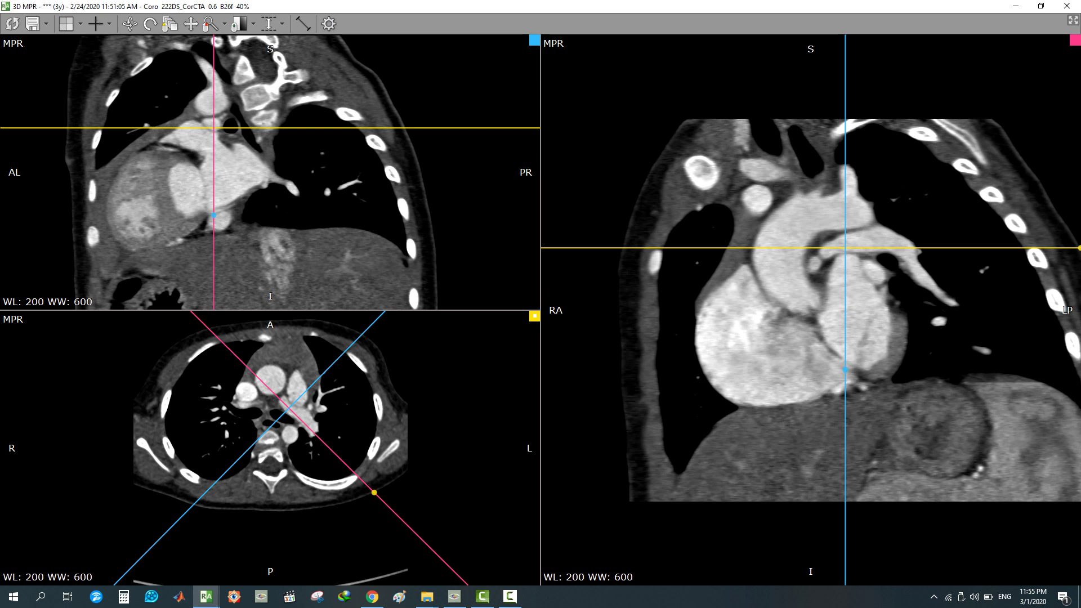
scroll(811, 310, up, 3)
drag(394, 128, 390, 94)
right_drag(728, 221, 740, 250)
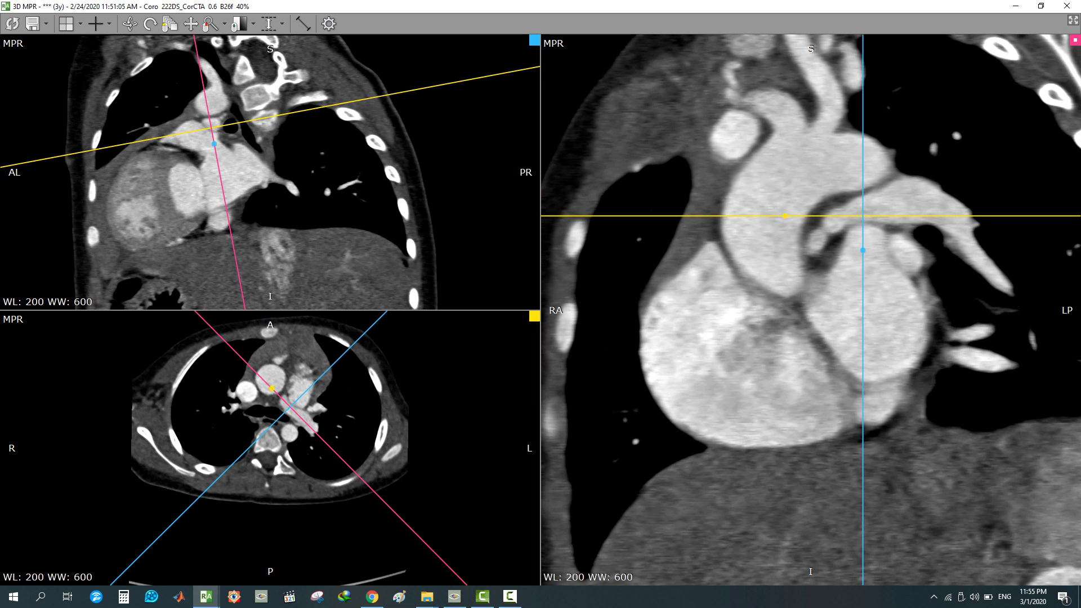
Switch the oblique coronal view to MIP, thin its slab to 3.0 mm, and set WL 245 and WW 637
double_click(774, 289)
right_drag(773, 289, 773, 282)
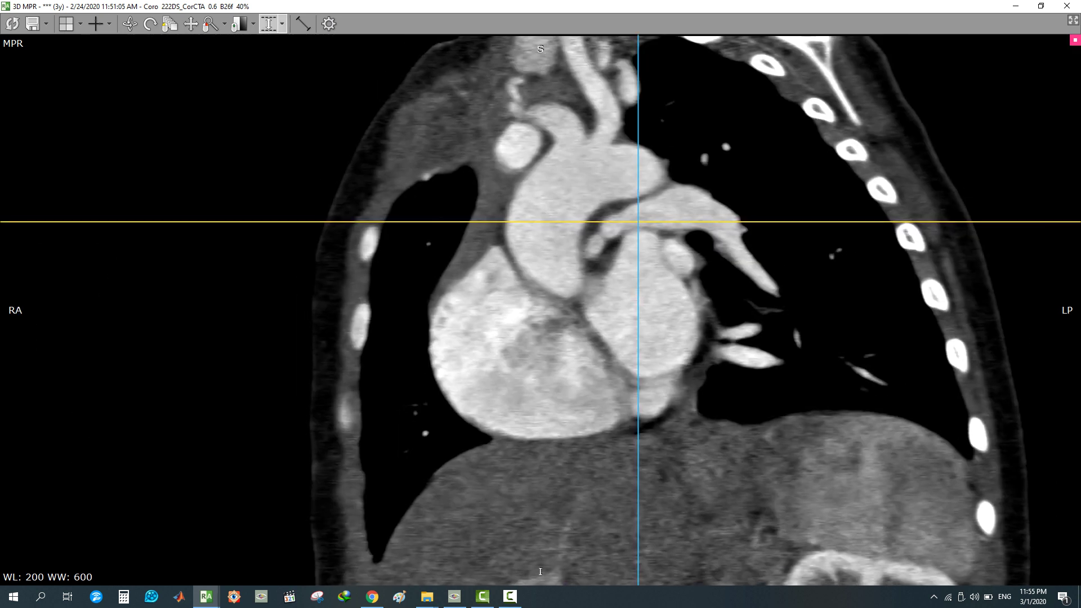
click(282, 24)
click(287, 54)
double_click(664, 189)
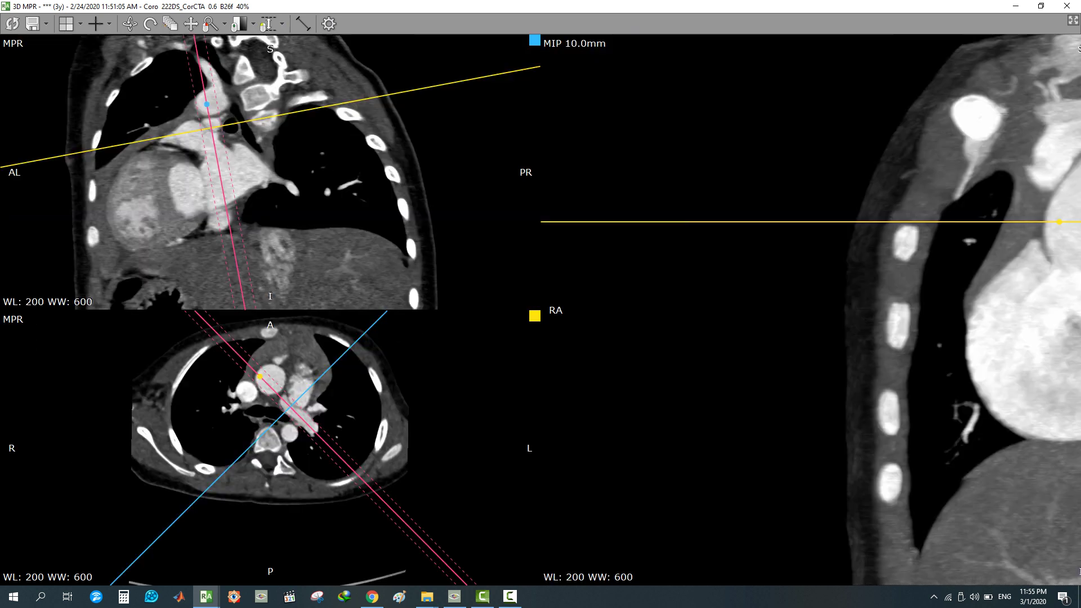
drag(190, 75, 197, 73)
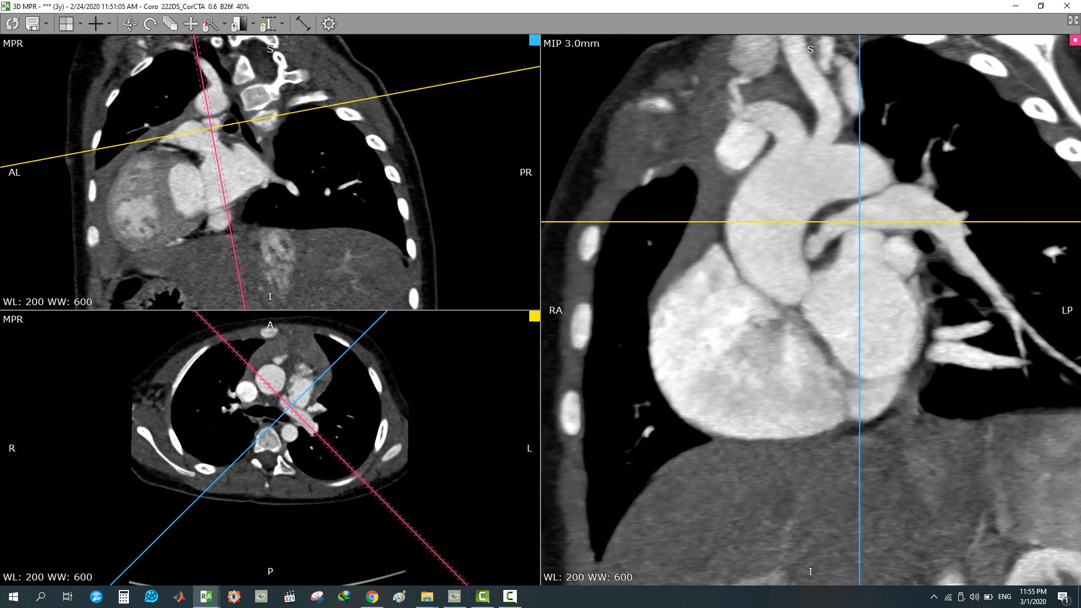
middle_drag(775, 231, 796, 256)
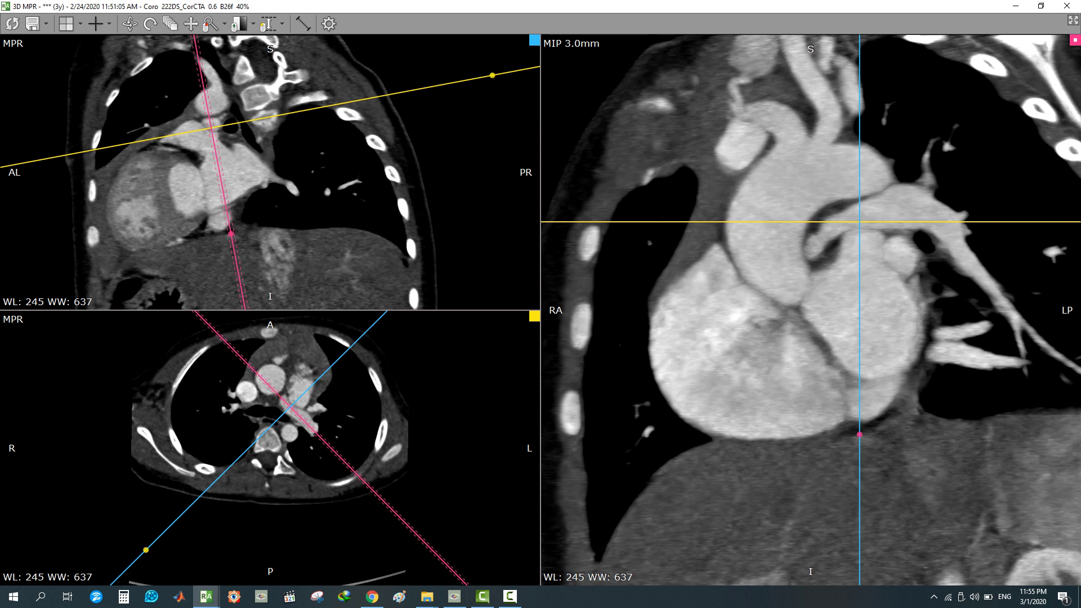
Refine the 3.0 mm MIP plane's rotation slightly in the axial and sagittal views
mouse_move(431, 551)
mouse_down()
mouse_move(443, 539)
mouse_move(427, 553)
mouse_up()
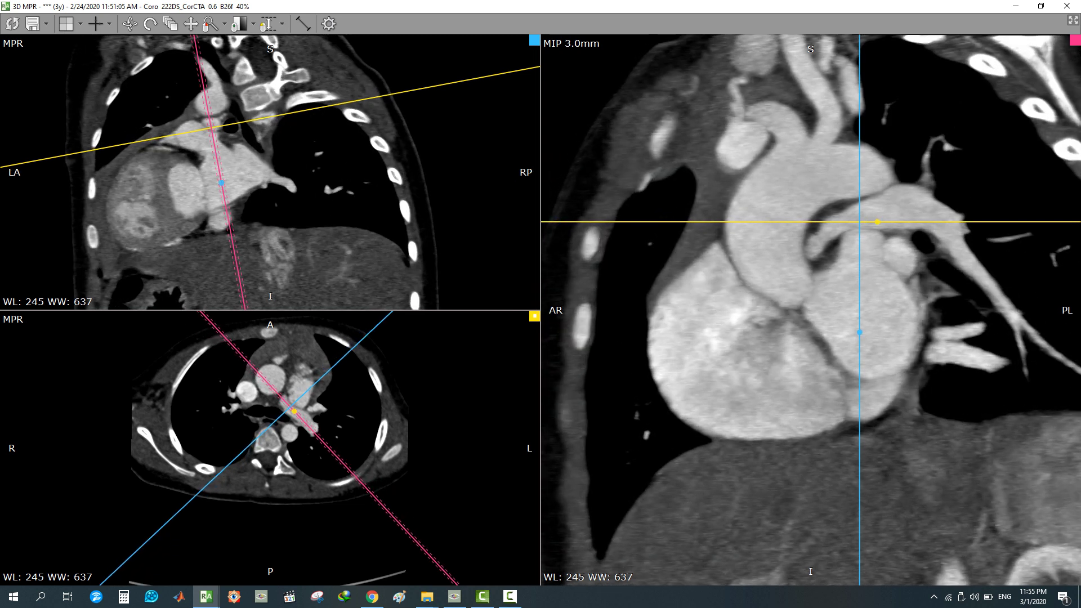
right_drag(874, 332, 901, 310)
drag(433, 86, 431, 75)
Maximize the 3.0 mm oblique MIP, hide the crosshair axes, and enlarge and centre the heart and great vessels
double_click(900, 327)
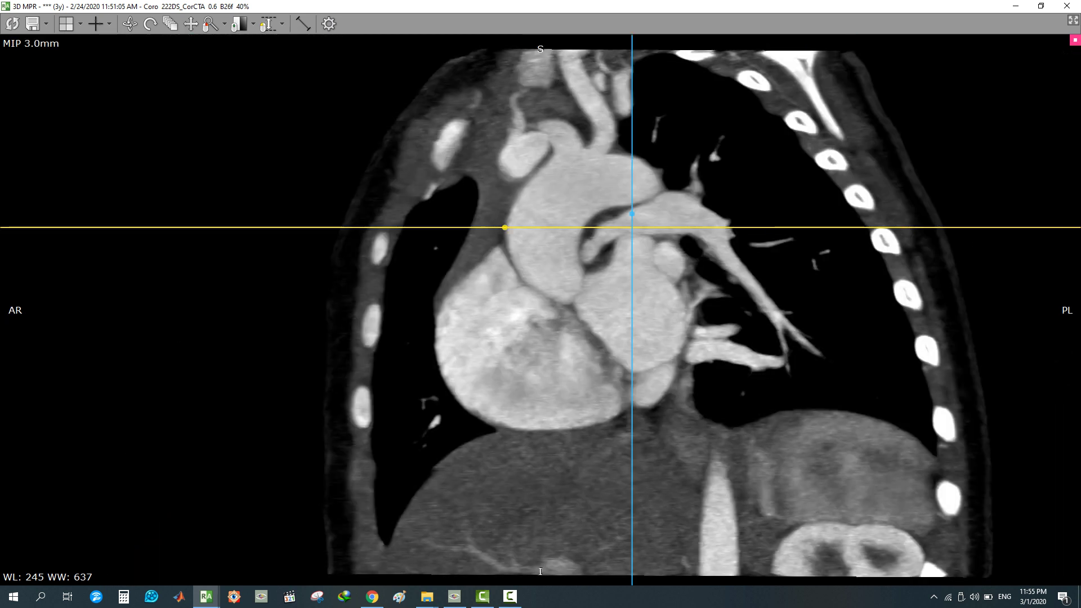
click(96, 24)
right_drag(507, 270, 506, 333)
click(191, 24)
drag(506, 237, 444, 287)
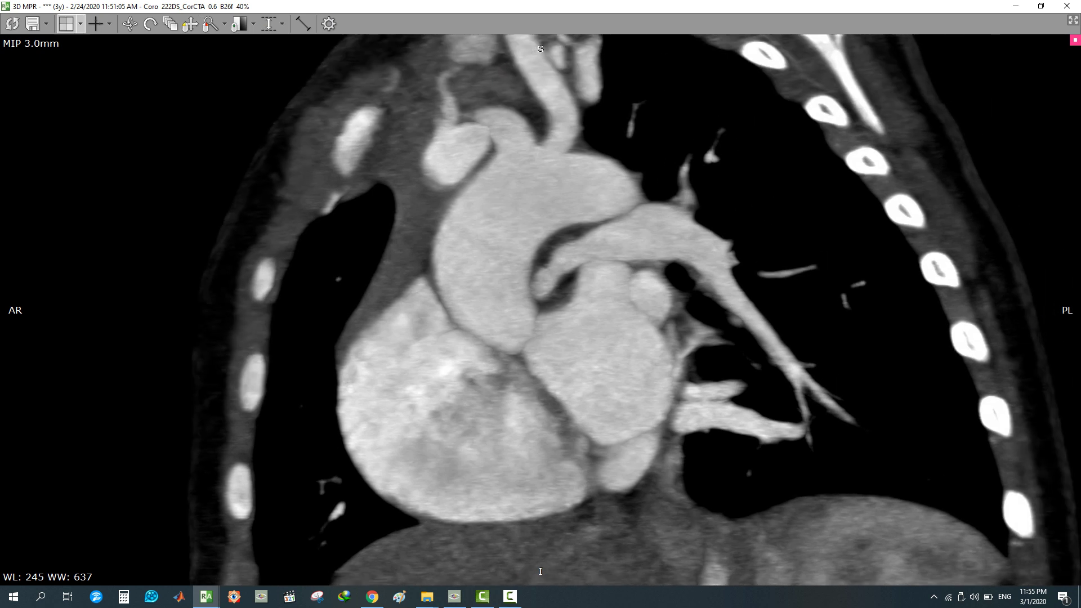
Save the enlarged 3.0 mm oblique MIP to New folder (10), restore the three-view layout and reset the MPR views
click(32, 24)
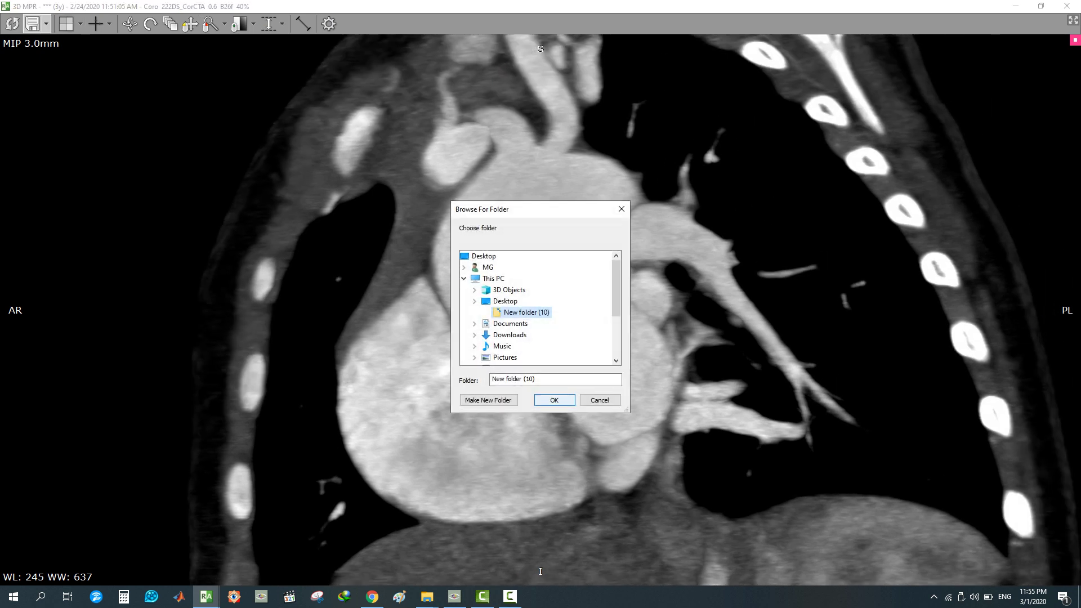
click(555, 400)
double_click(554, 400)
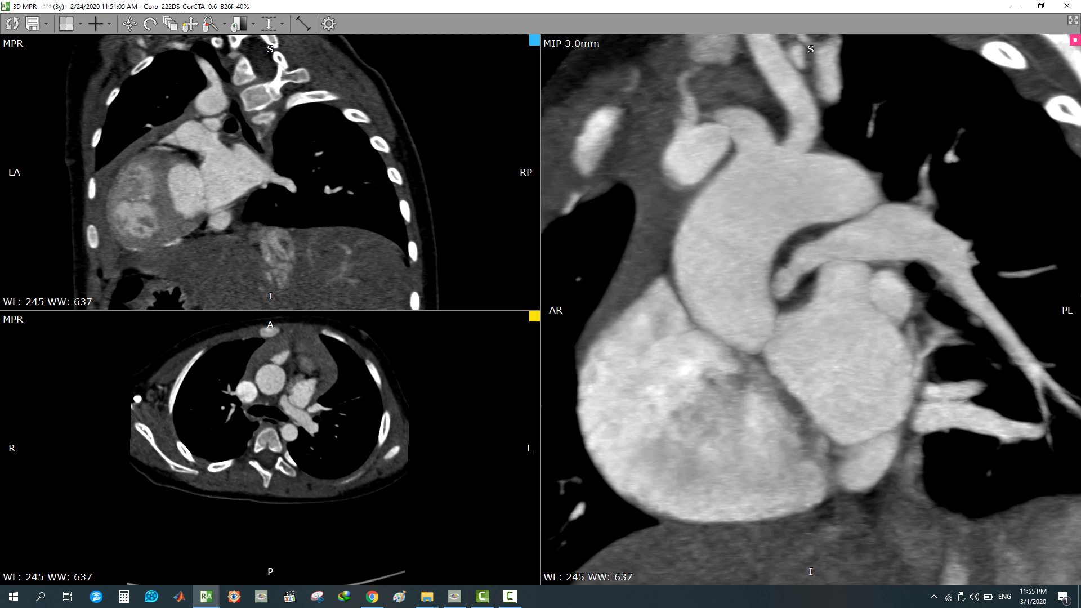
click(13, 24)
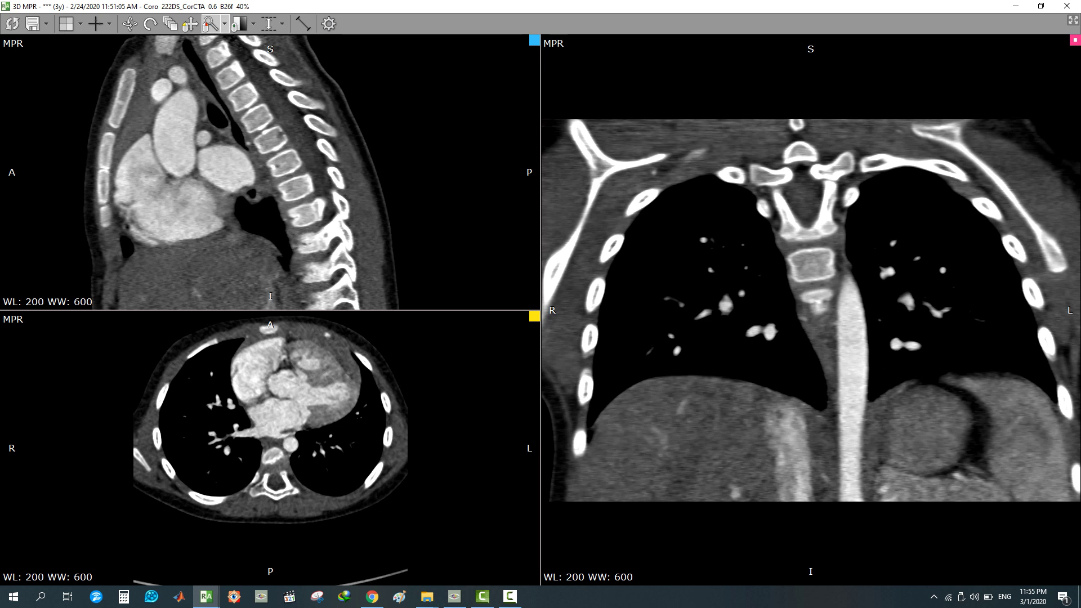
Centre the crosshair on the posterior left atrium at the pulmonary vein level and tilt the coronal plane in the axial and sagittal views
click(170, 24)
drag(270, 450, 271, 419)
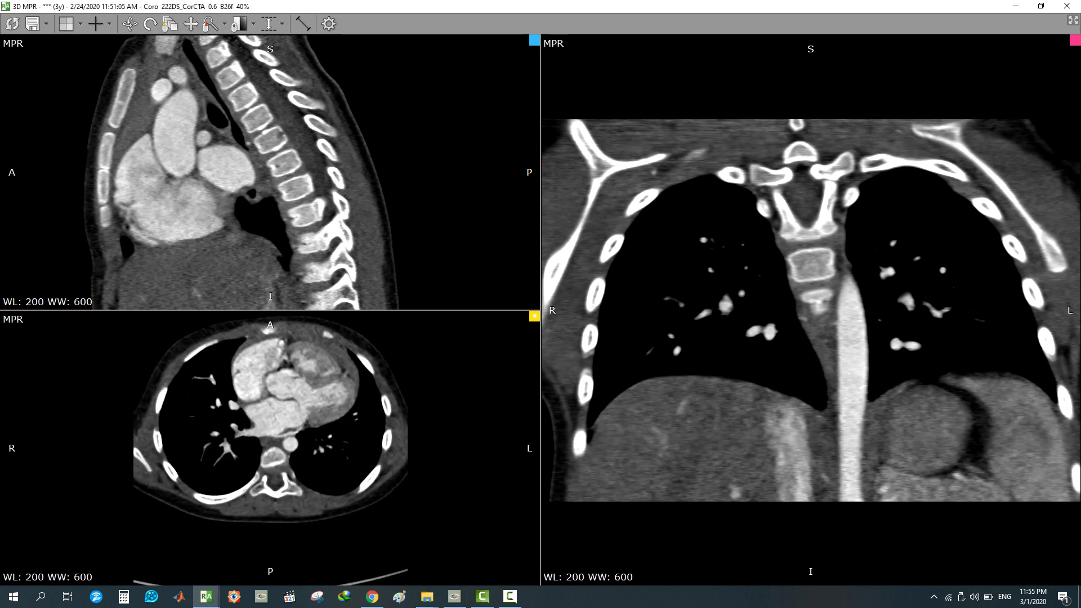
click(95, 24)
drag(270, 448, 269, 432)
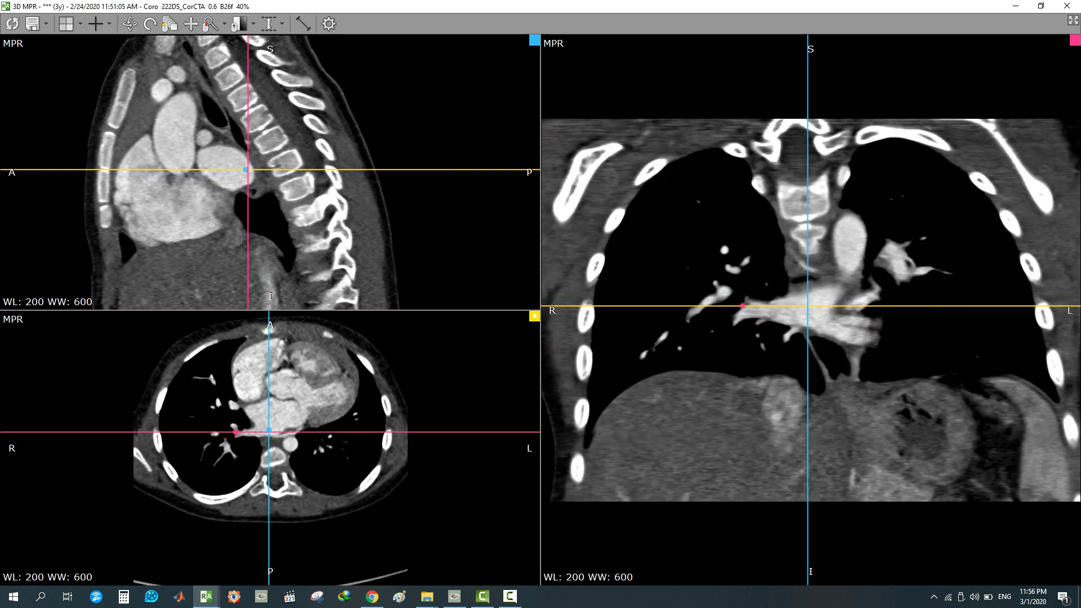
drag(405, 432, 405, 435)
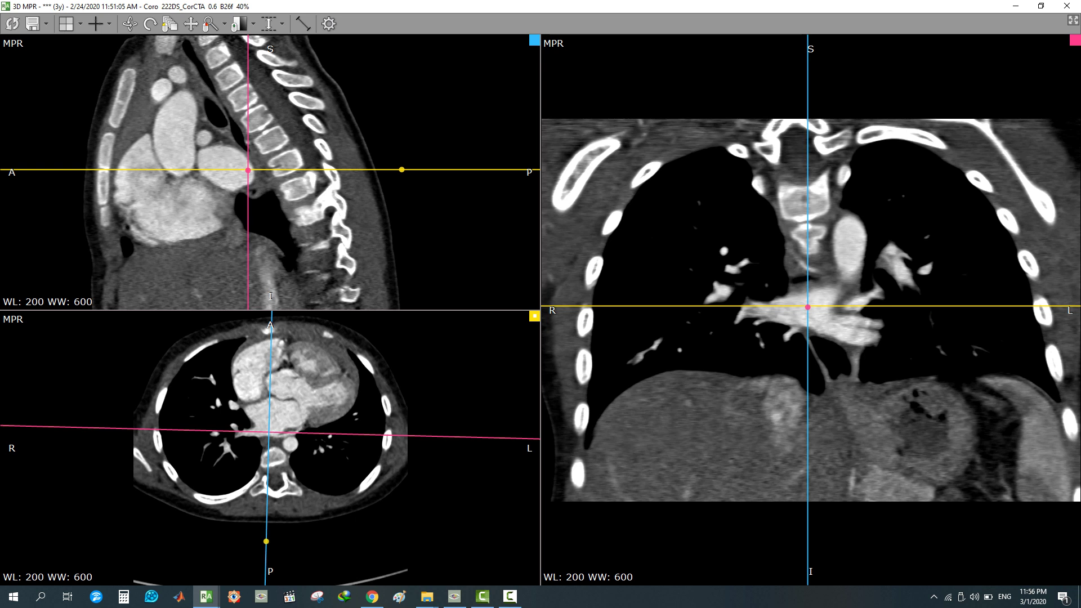
drag(249, 74, 207, 83)
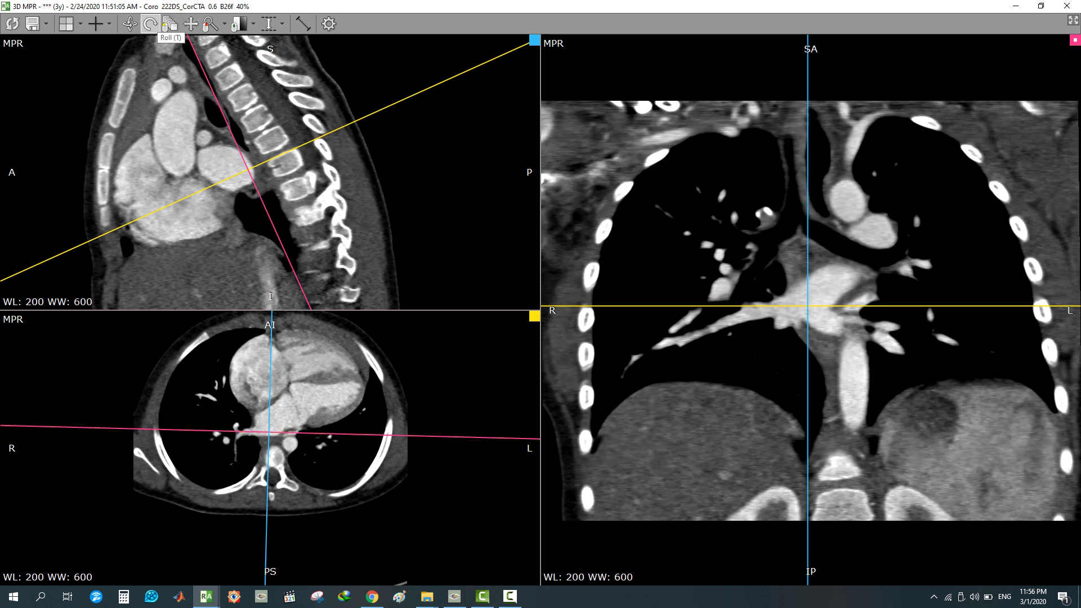
Switch the tilted coronal view to MIP, rotate it further along the pulmonary veins, and thin its slab to 7.4 mm
click(281, 24)
click(296, 55)
drag(467, 438, 466, 458)
drag(429, 88, 405, 49)
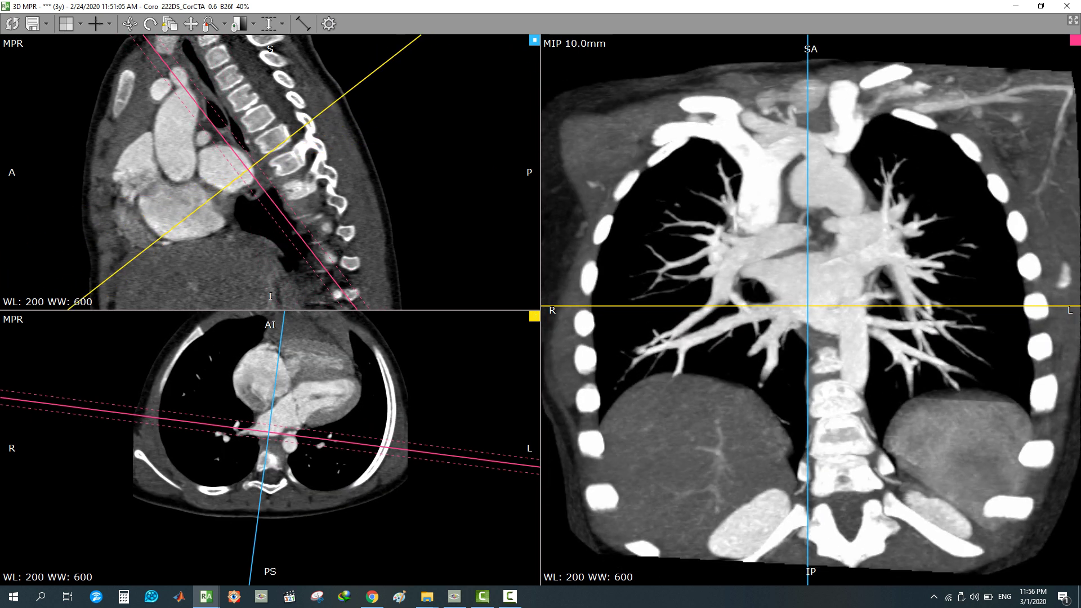
drag(325, 432, 325, 435)
Set WL 327 and WW 715, maximize and enlarge the pulmonary vein MIP, and hide the crosshair axes
right_drag(919, 315, 977, 371)
double_click(910, 376)
right_drag(910, 376, 916, 391)
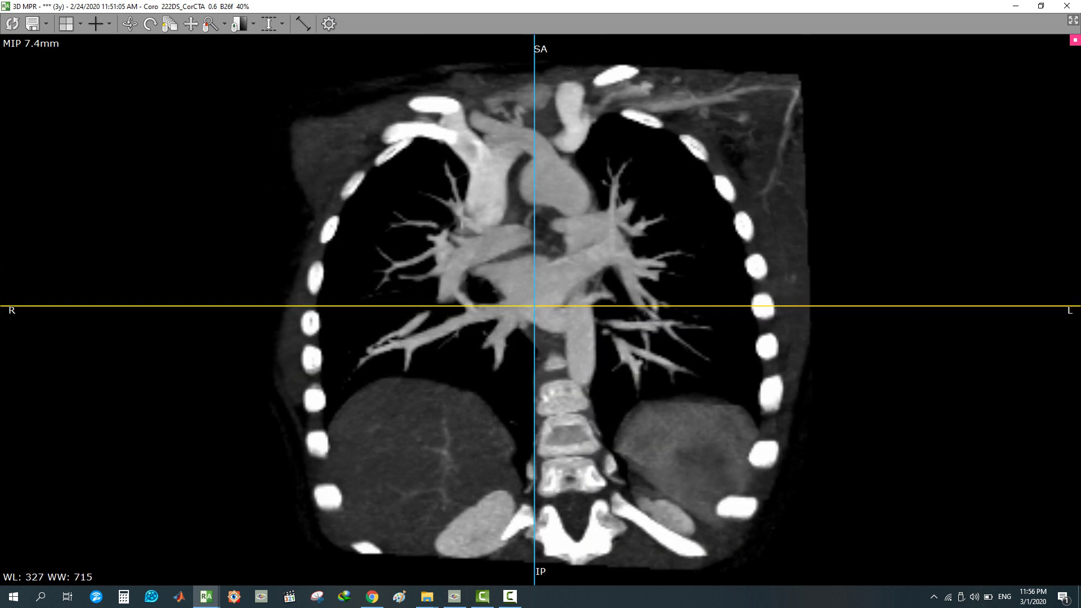
middle_drag(916, 391, 916, 349)
click(96, 23)
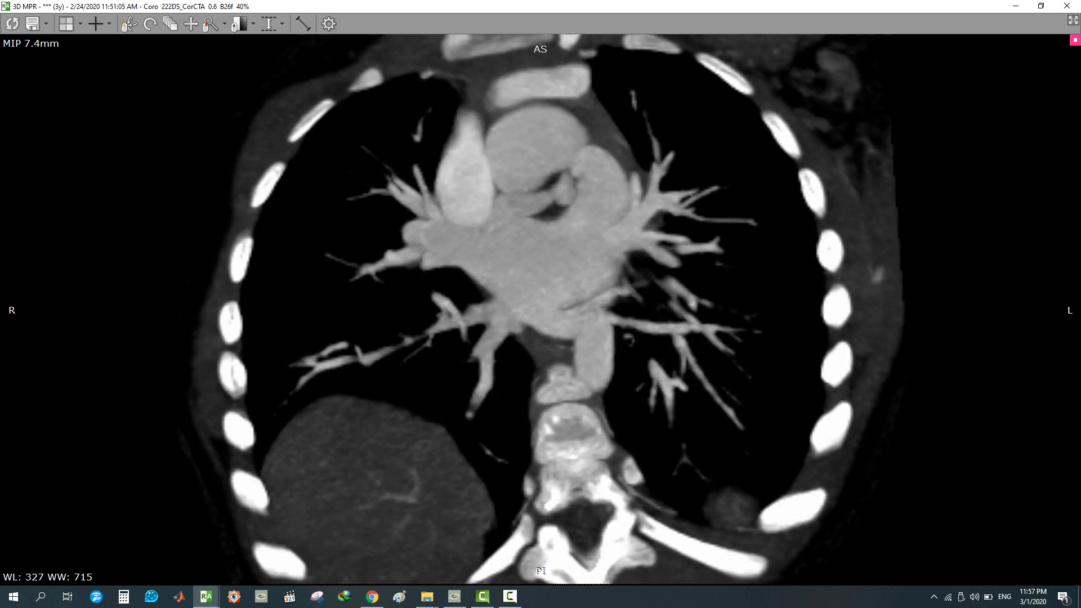
Restore the three-view layout with crosshair axes, shift the crosshair within the left atrium, and thin the MIP slab to 5.2 mm
click(66, 24)
click(96, 24)
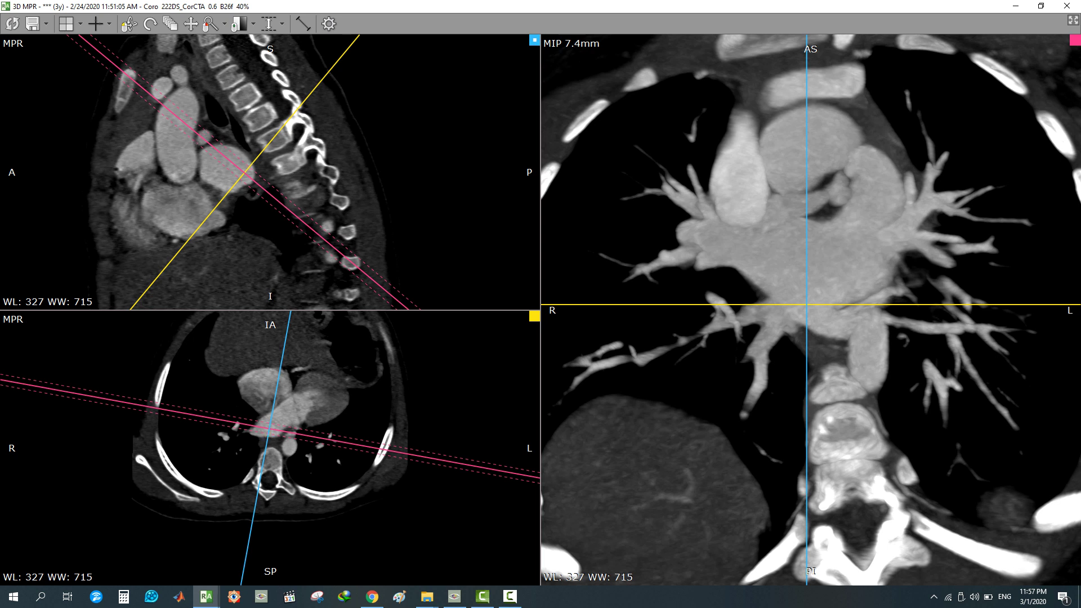
mouse_move(811, 293)
mouse_down()
mouse_move(810, 315)
mouse_move(822, 282)
mouse_up()
mouse_move(867, 327)
mouse_down()
mouse_move(900, 323)
mouse_move(887, 320)
mouse_move(890, 299)
mouse_move(869, 327)
mouse_move(868, 316)
mouse_move(872, 325)
mouse_move(886, 308)
mouse_move(876, 315)
mouse_move(879, 295)
mouse_move(863, 321)
mouse_move(872, 332)
mouse_up()
scroll(872, 332, up, 7)
scroll(872, 332, down, 3)
scroll(872, 332, down, 3)
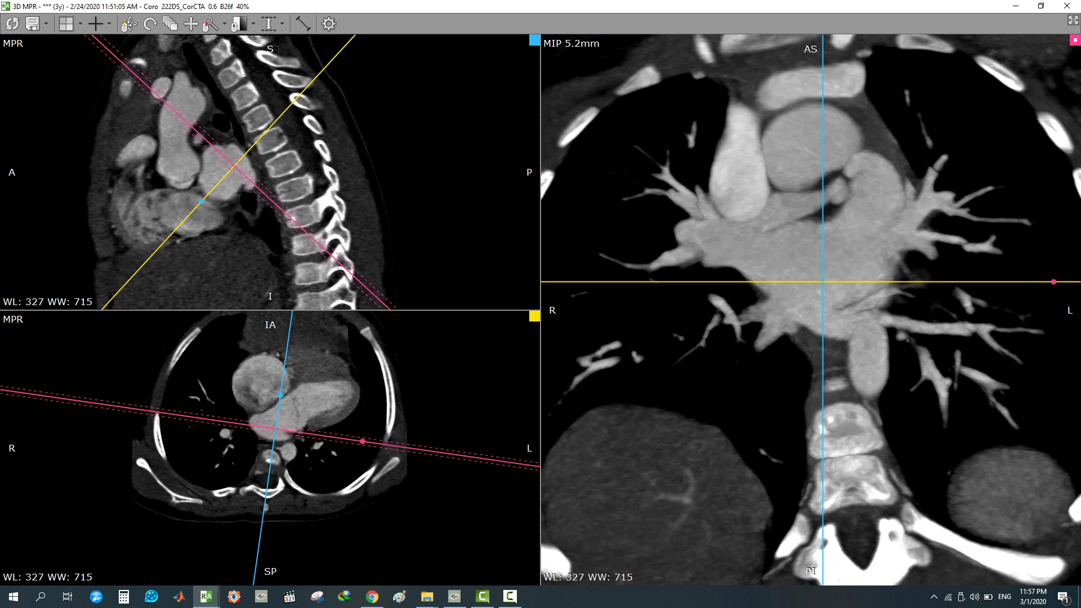
Hide the crosshair axes, then adjust the slice position and freely rotate the 5.2 mm MIP to align it with the pulmonary veins
click(96, 23)
middle_drag(284, 417, 298, 436)
drag(299, 436, 301, 442)
click(170, 24)
mouse_move(282, 394)
mouse_down()
mouse_move(282, 430)
mouse_move(281, 405)
mouse_up()
drag(810, 304, 810, 322)
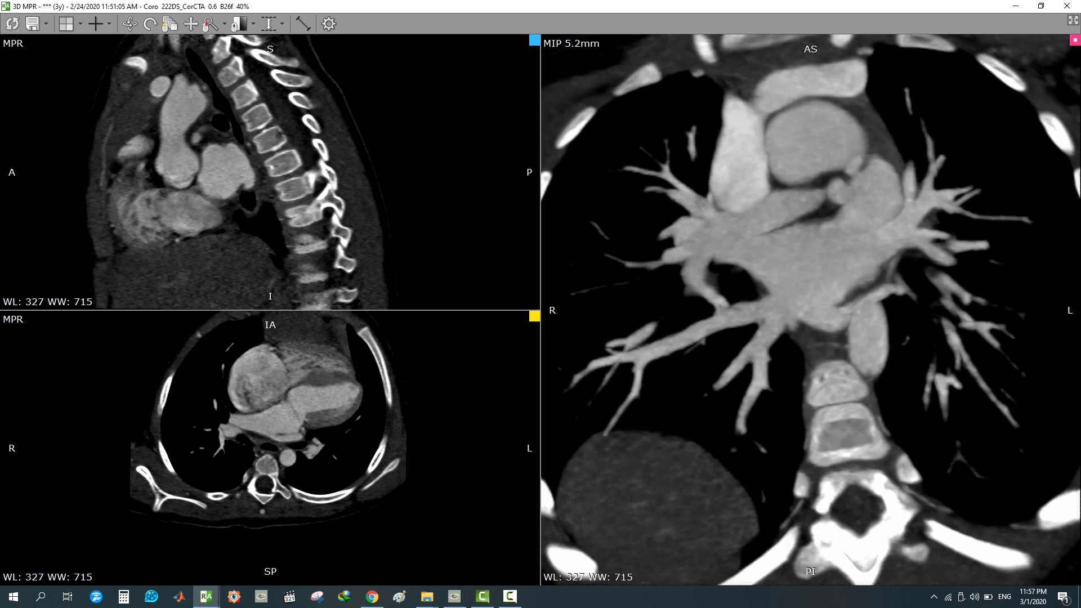
click(129, 24)
mouse_move(810, 310)
mouse_down()
mouse_move(800, 309)
mouse_move(807, 296)
mouse_move(825, 309)
mouse_move(797, 303)
mouse_move(805, 320)
mouse_move(816, 309)
mouse_up()
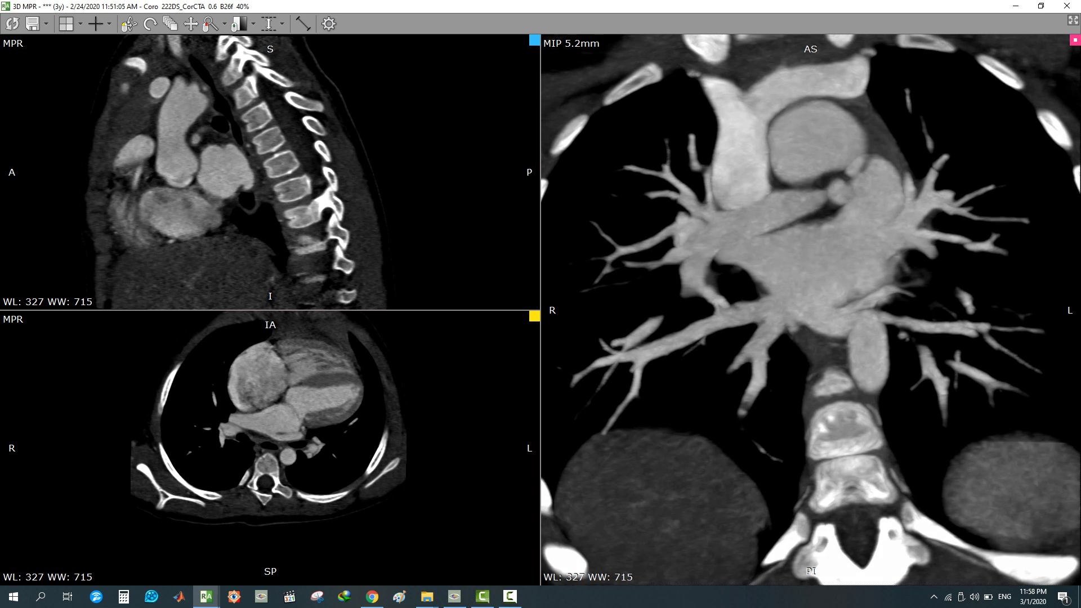
Maximize the pulmonary vein MIP, save it to New folder (10), restore the three-view layout and reset the MPR views
double_click(810, 310)
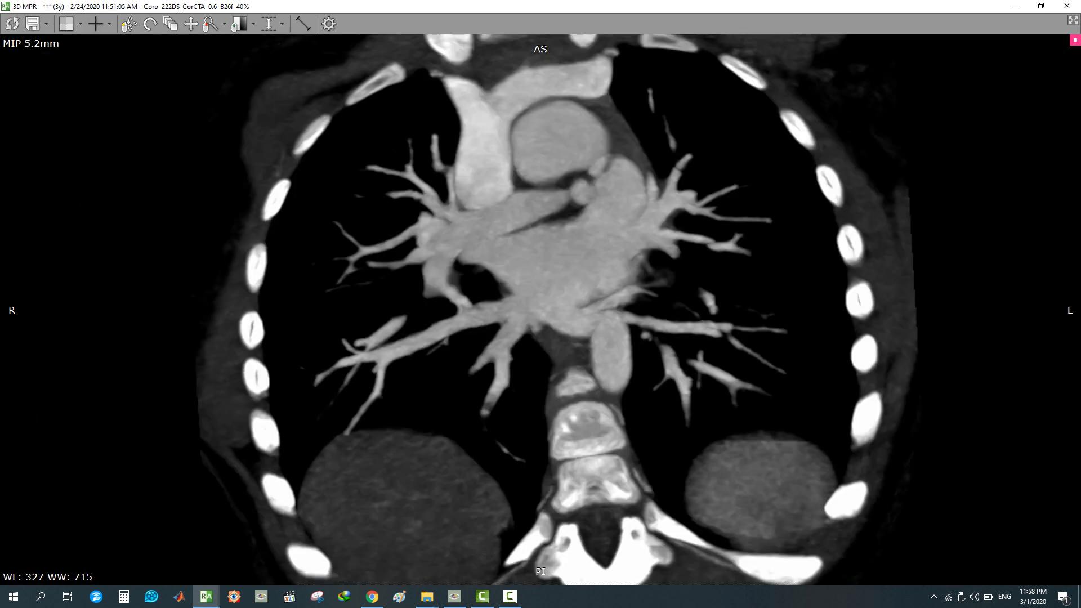
click(33, 23)
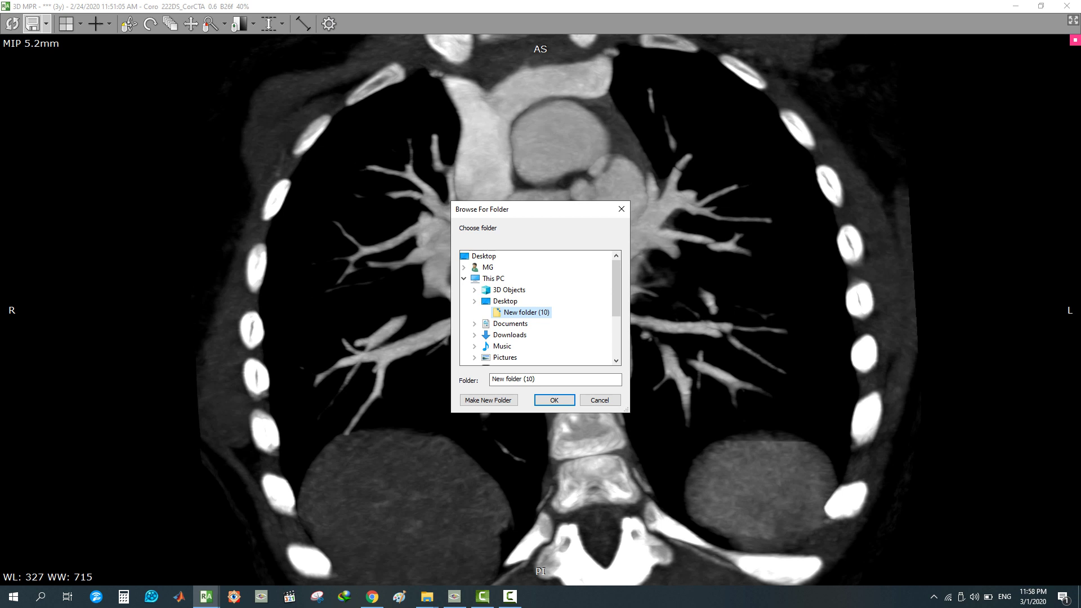
click(554, 400)
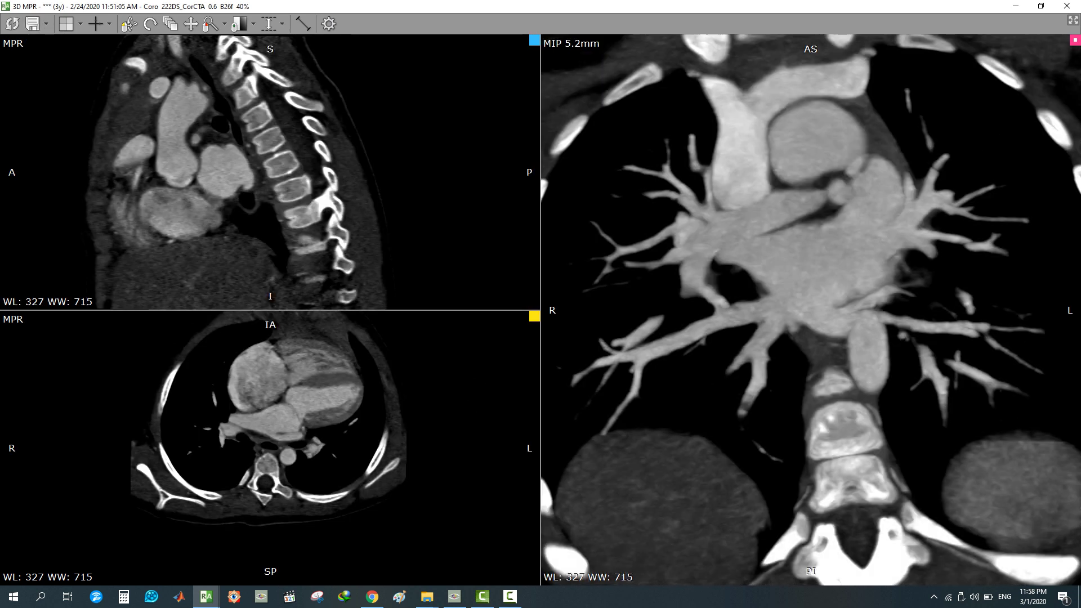
click(12, 24)
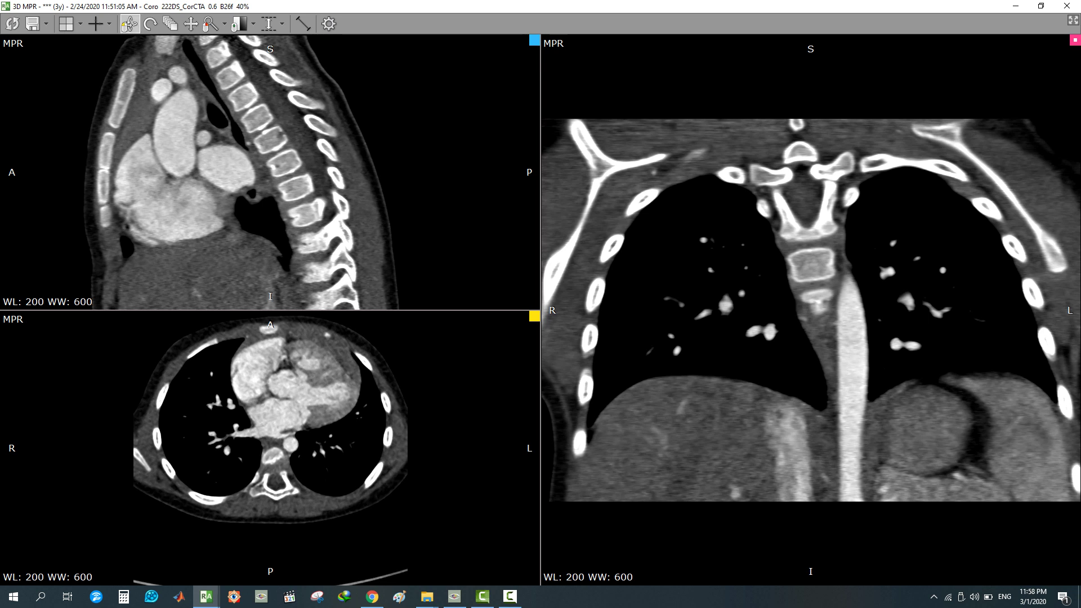
Browse the axial slices to the ventricular level, show the crosshair axes, and place the crosshair near the left ventricular outflow tract
click(170, 23)
drag(270, 416, 270, 479)
click(95, 23)
drag(270, 448, 296, 387)
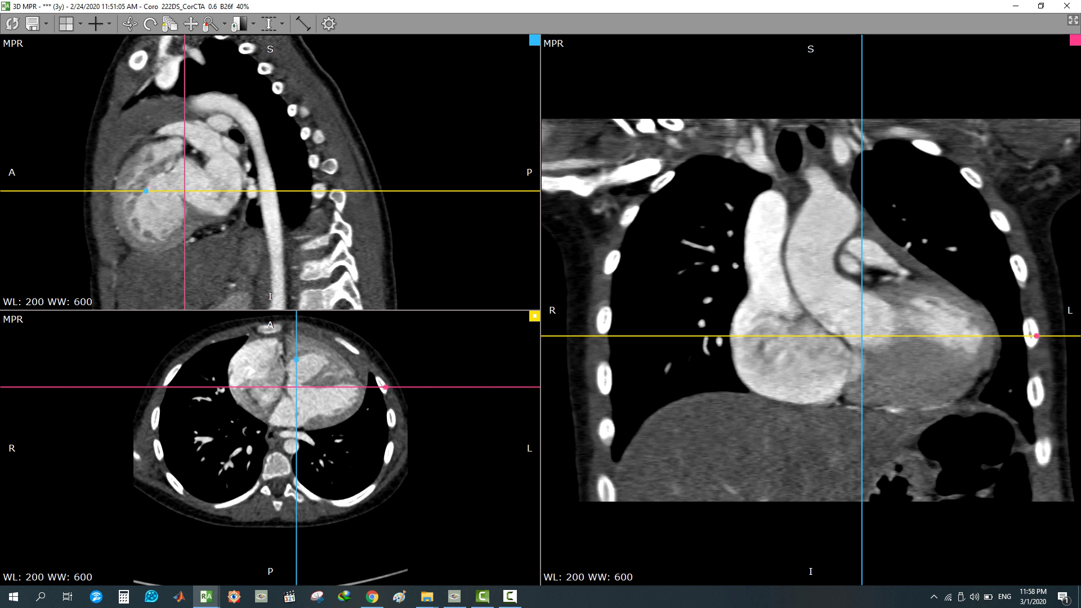
Fine-tune the axial level and crosshair position at the outflow tract and rotate the coronal plane slightly in the axial view
scroll(271, 447, down, 5)
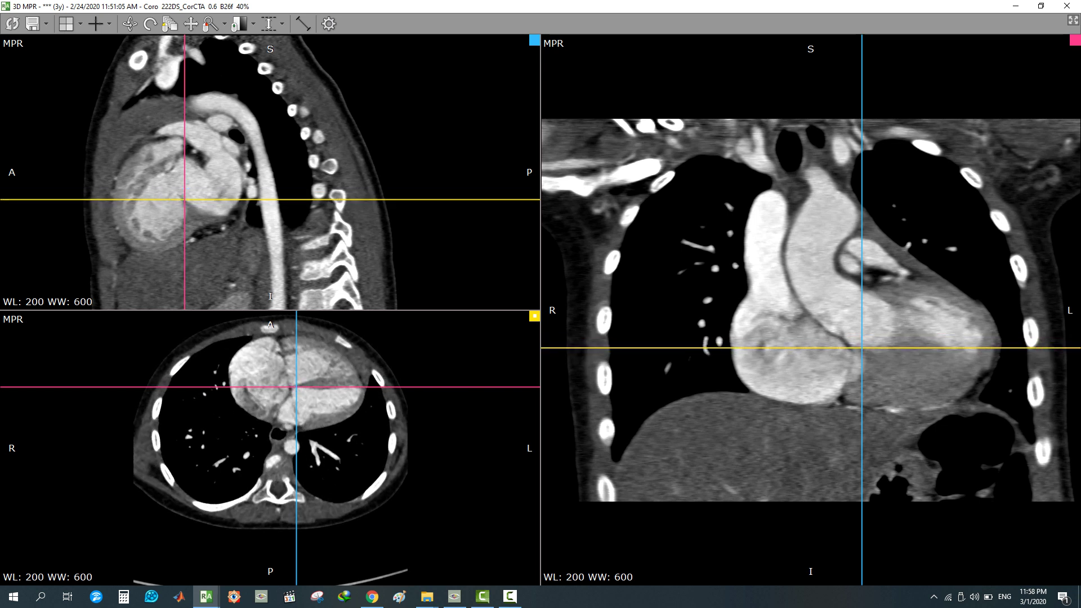
scroll(271, 448, up, 6)
drag(296, 385, 294, 385)
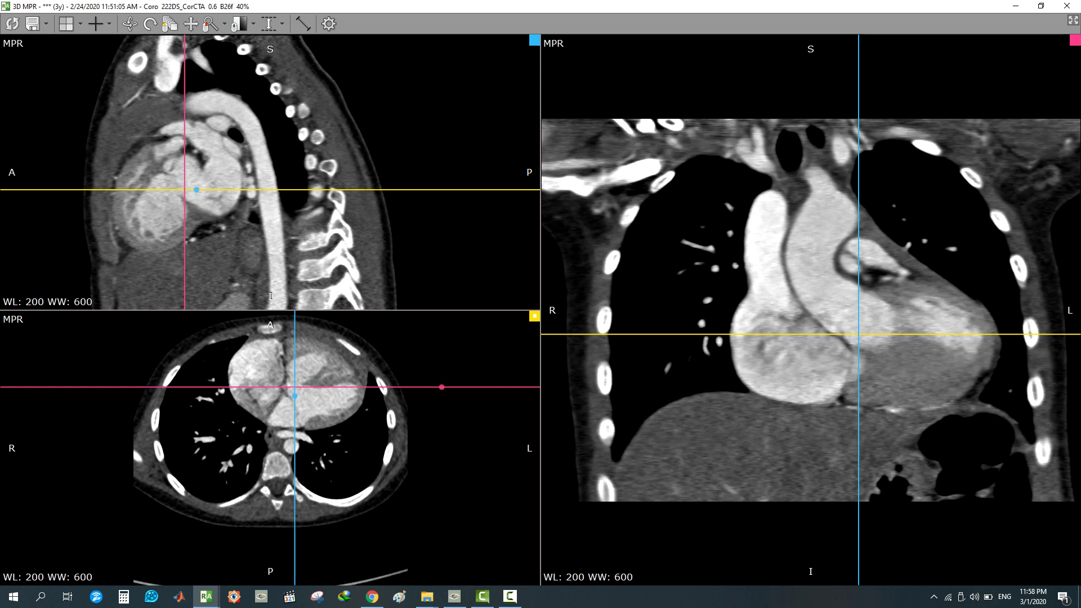
drag(489, 386, 487, 359)
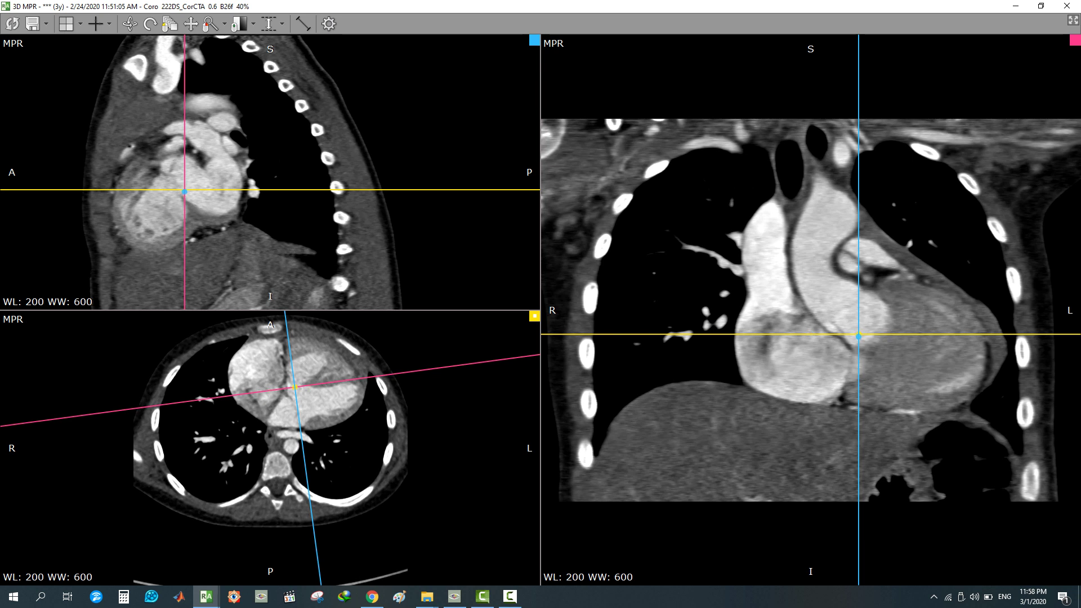
Centre the crosshair on the left ventricular outflow tract in the coronal view and tilt the planes obliquely along it
drag(858, 334, 862, 322)
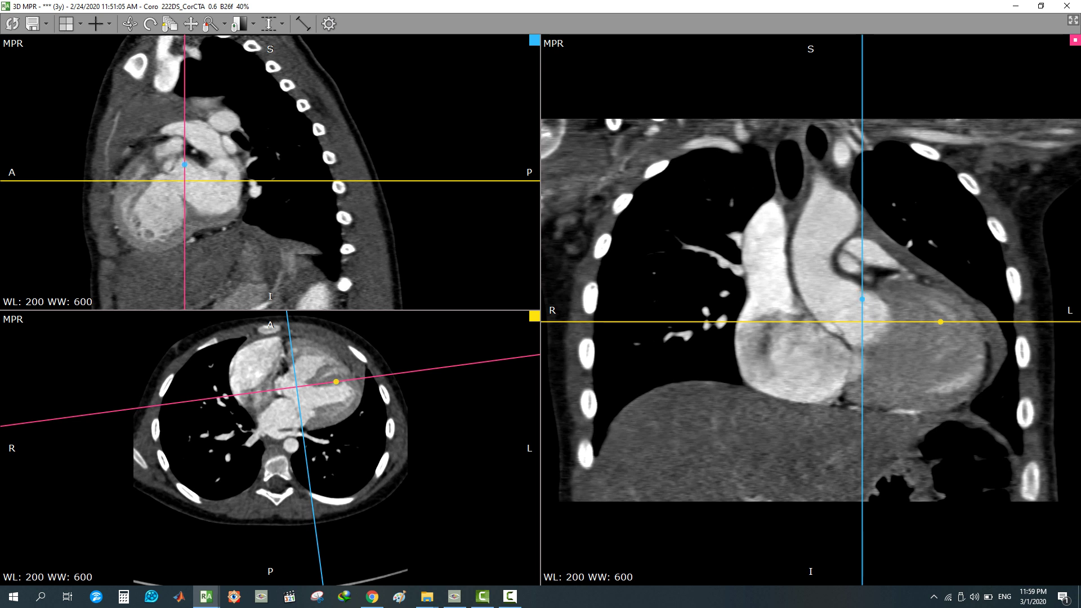
drag(1046, 322, 971, 194)
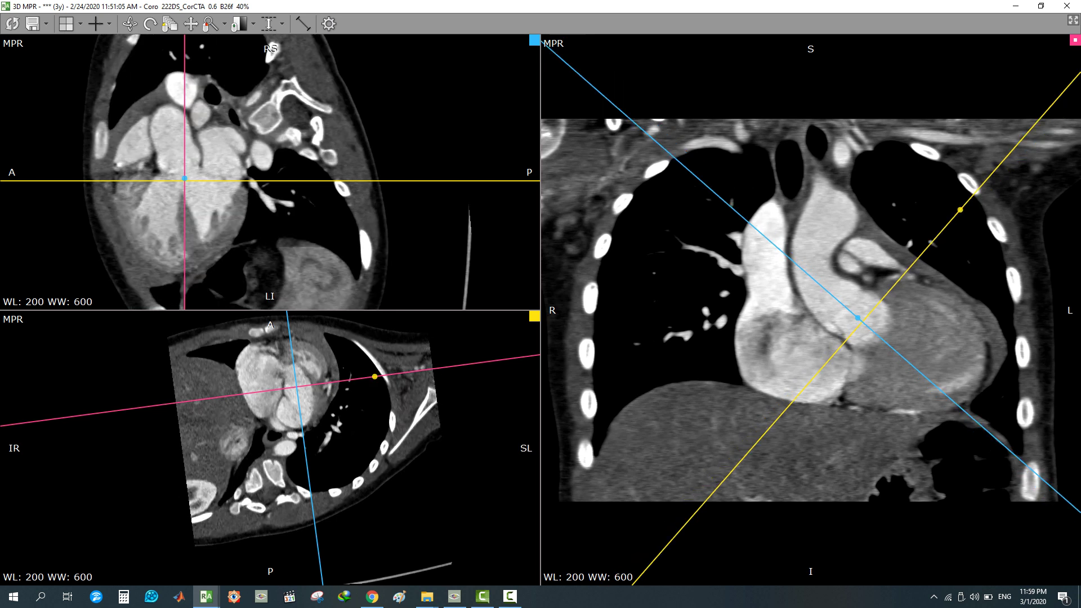
drag(302, 434, 307, 433)
Maximize the oblique sagittal view, enlarge and centre the heart, and fine-tune the crosshair just above the septal crest
double_click(208, 281)
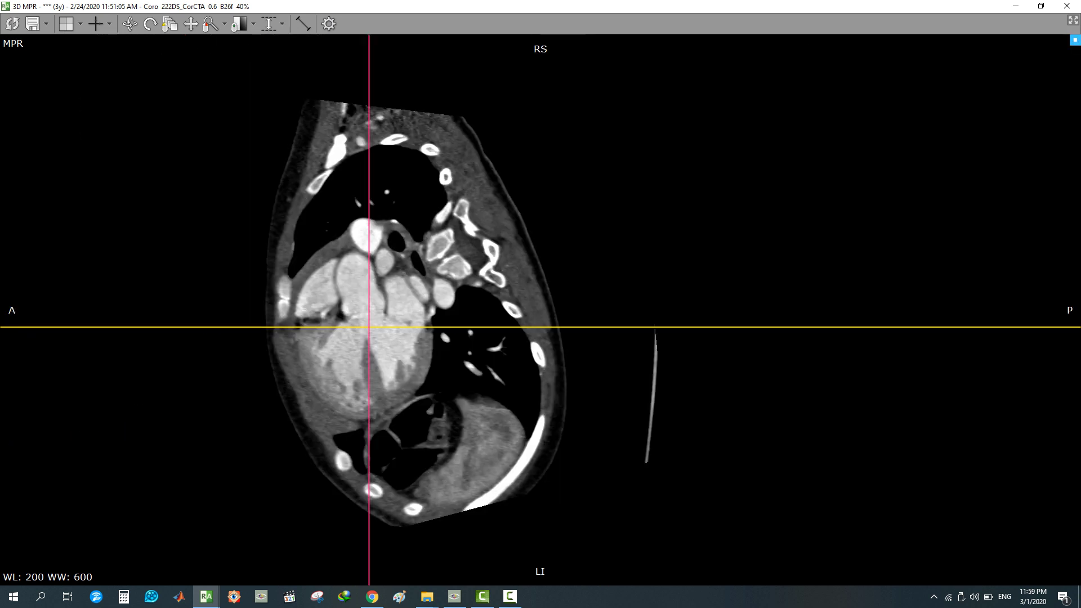
right_drag(509, 439, 523, 341)
click(191, 24)
drag(248, 254, 539, 249)
right_drag(529, 375, 528, 336)
scroll(677, 349, down, 2)
scroll(677, 349, up, 2)
drag(528, 342, 521, 342)
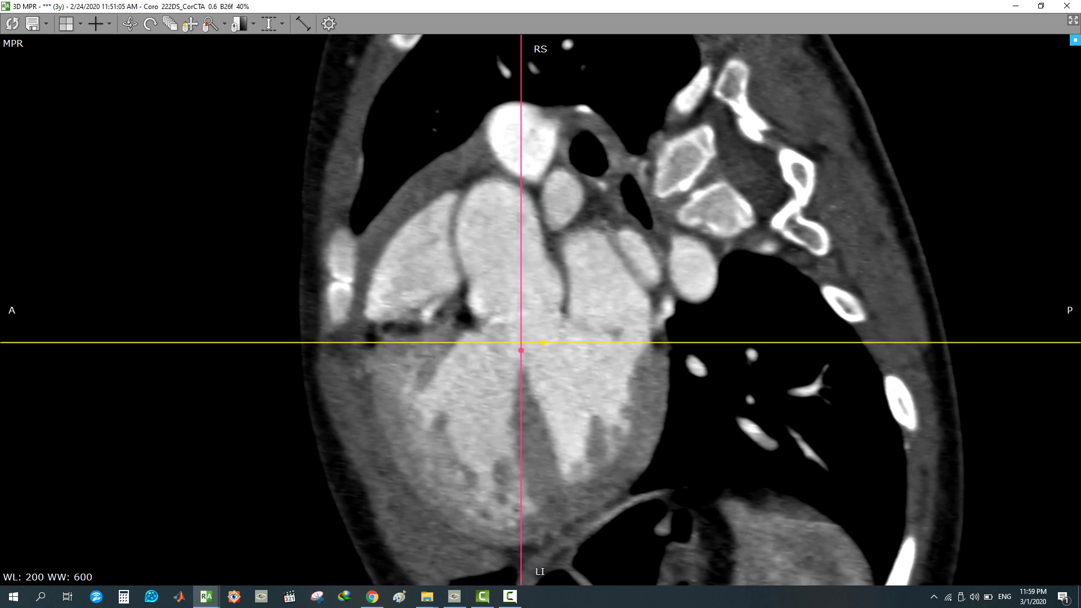
mouse_move(580, 422)
right_down()
mouse_move(585, 376)
mouse_move(591, 410)
right_up()
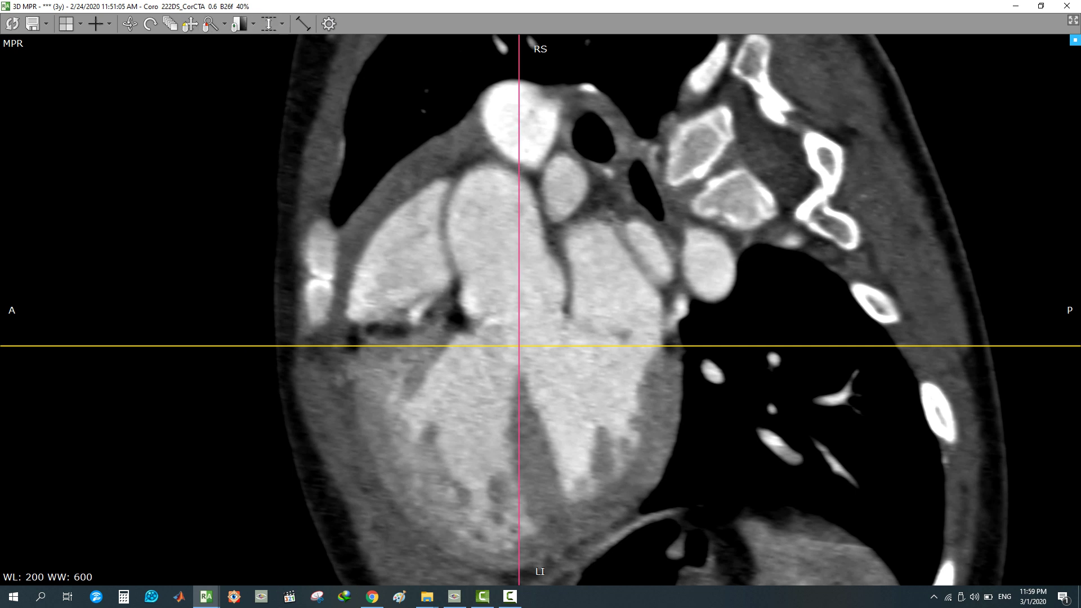
Hide the axes and measure from the septal crest to both edges of the aortic root, moving the first label clear
click(302, 23)
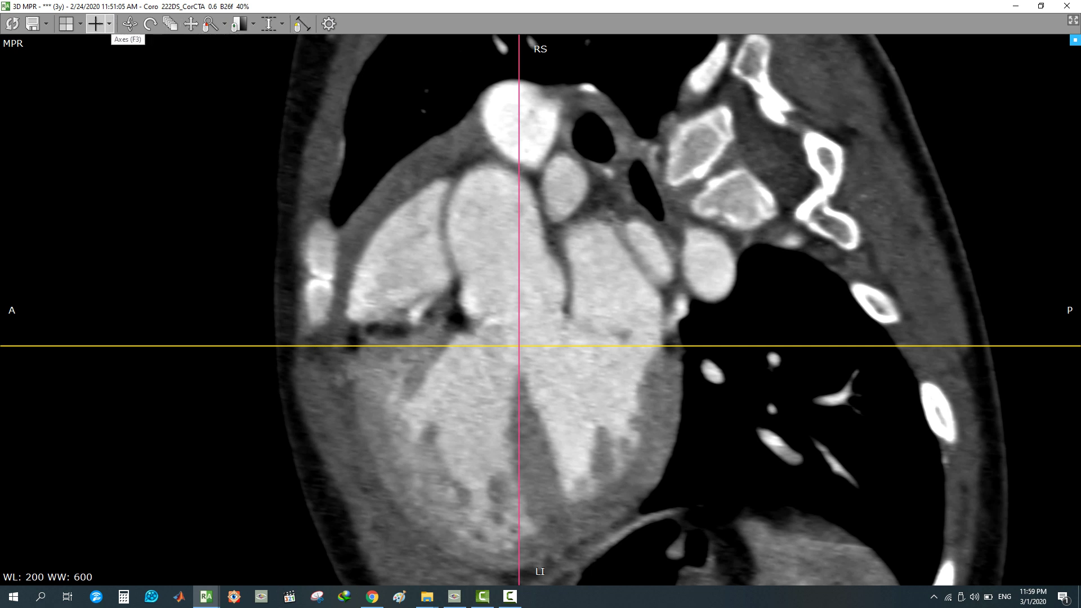
click(97, 24)
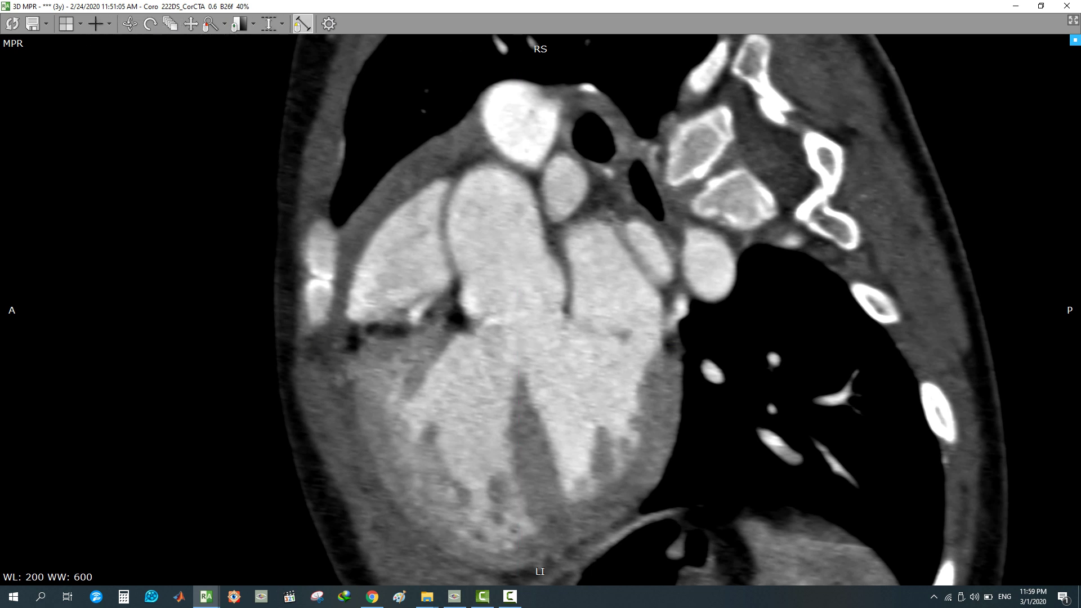
drag(522, 371, 467, 326)
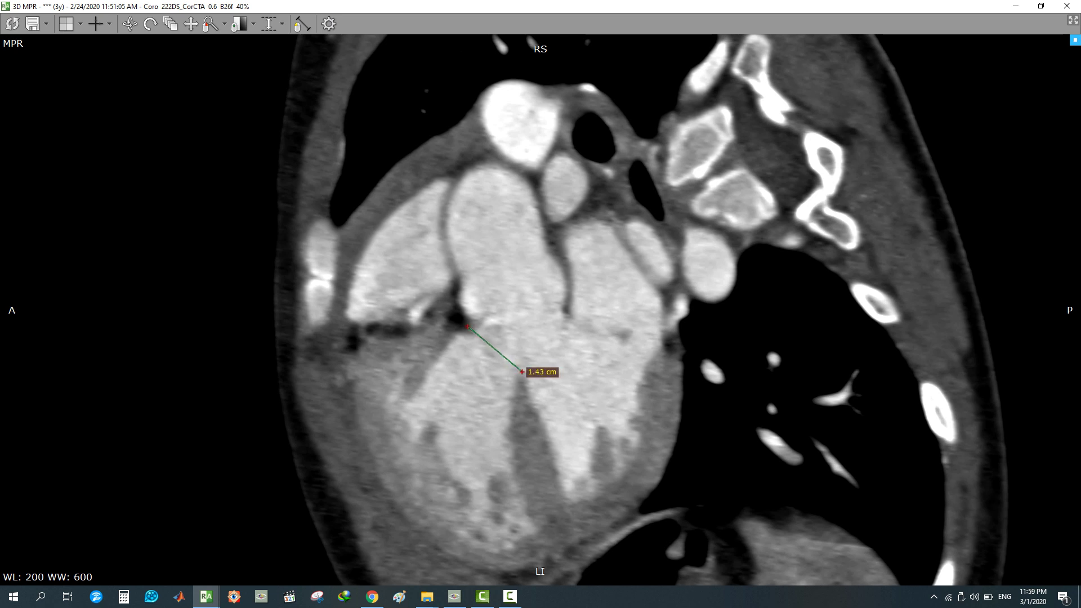
drag(542, 372, 662, 343)
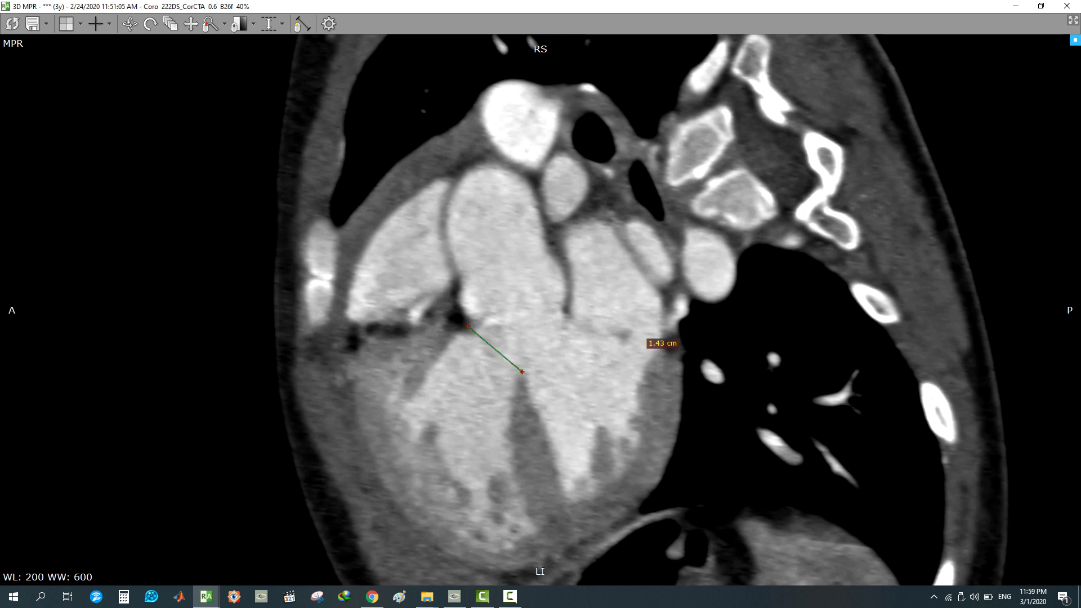
drag(570, 317, 523, 372)
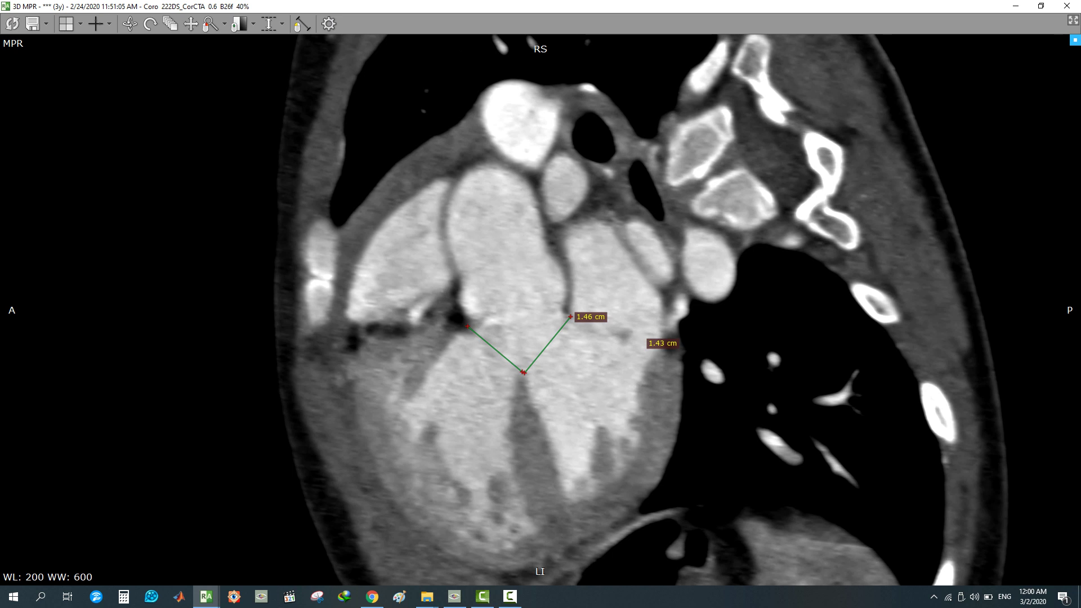
Reset the MPR views, show the axes, place the crosshair at the outflow tract and rotate the coronal plane slightly in the axial view
click(13, 23)
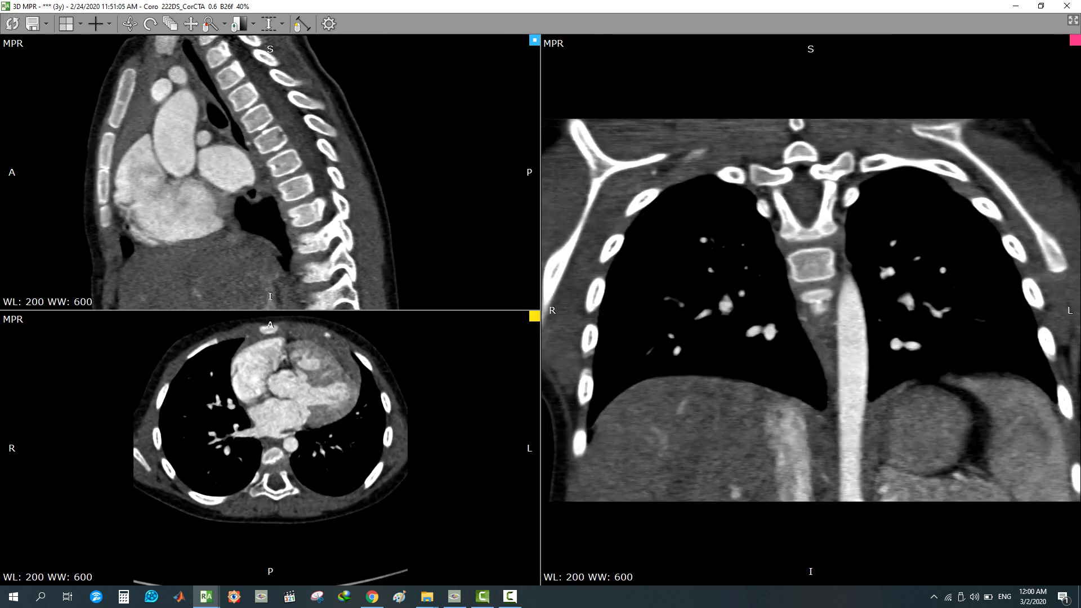
click(95, 24)
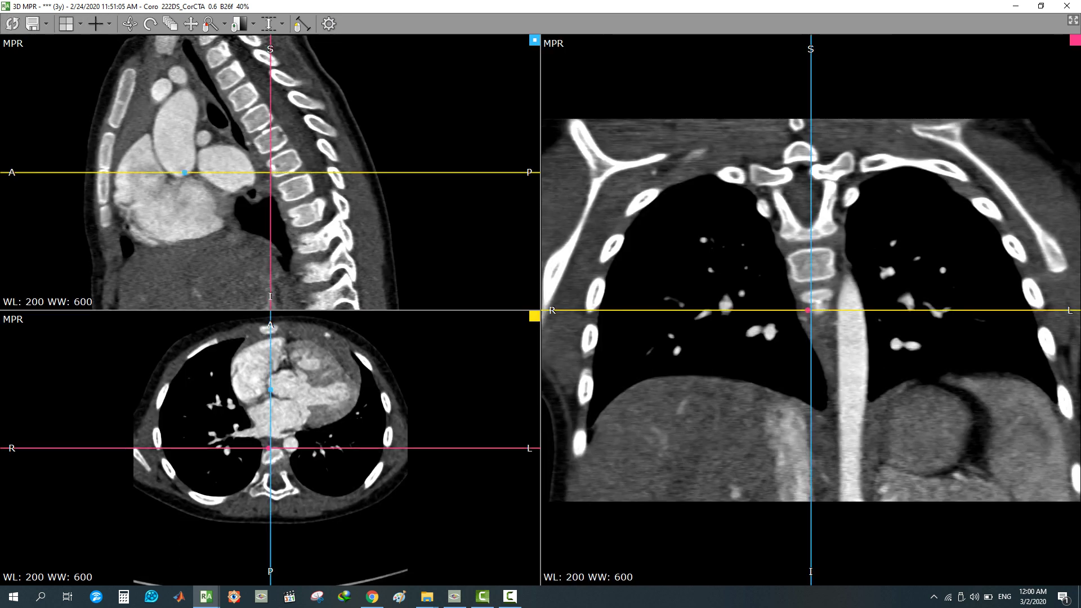
scroll(270, 445, down, 5)
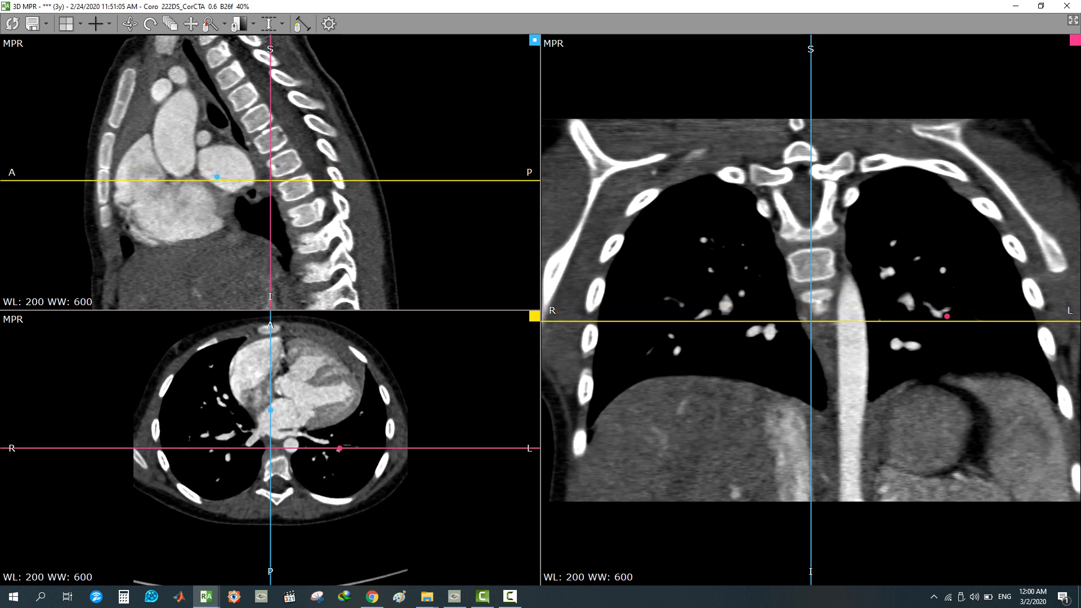
drag(270, 448, 296, 386)
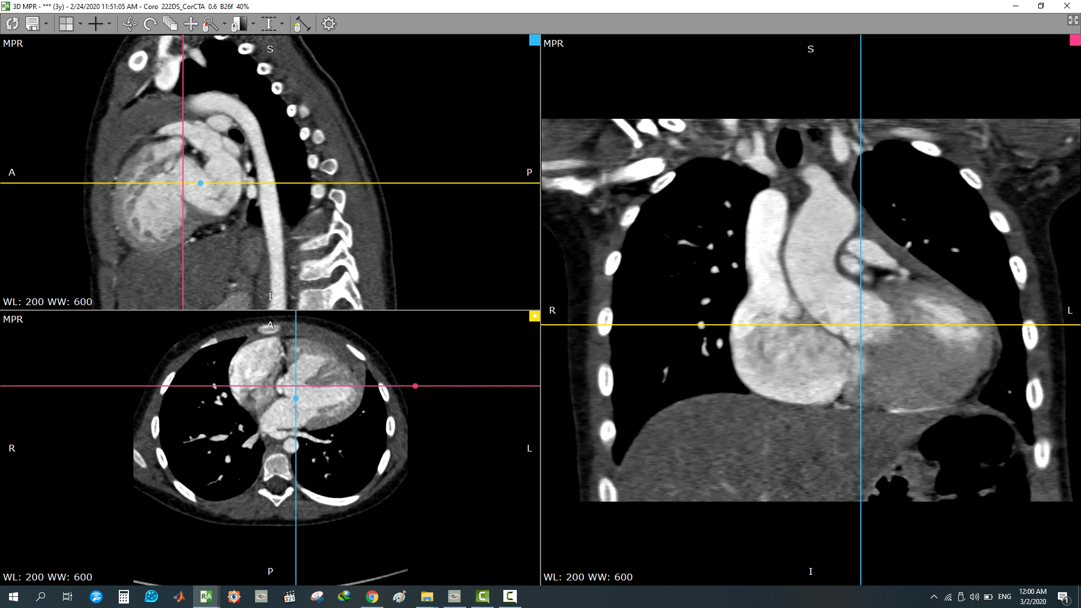
drag(477, 386, 476, 359)
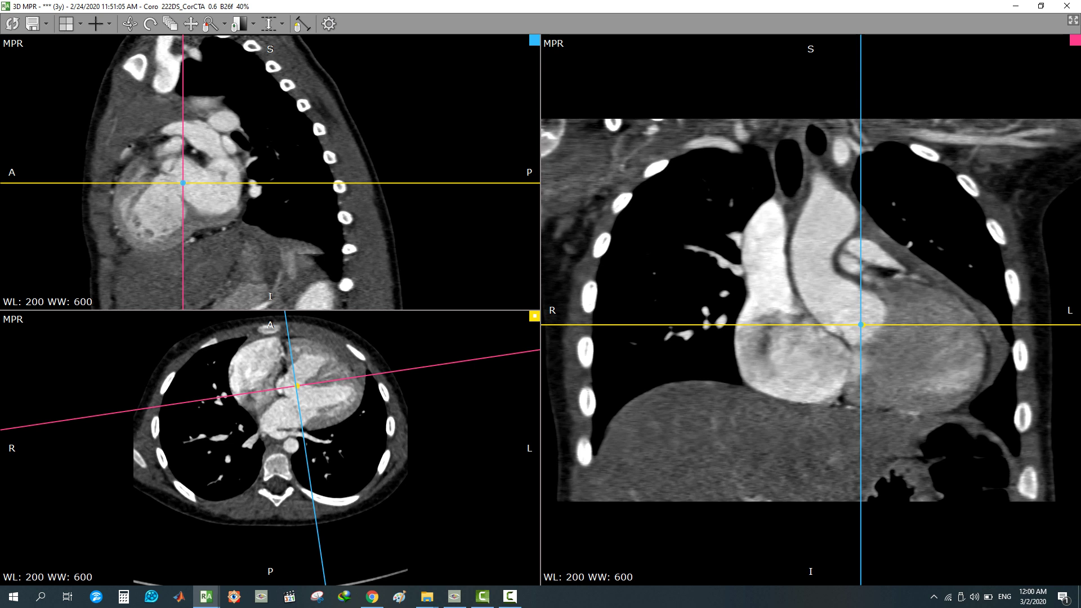
Tilt the planes obliquely along the outflow tract in the coronal view and remove the stray measurement
drag(861, 325, 861, 325)
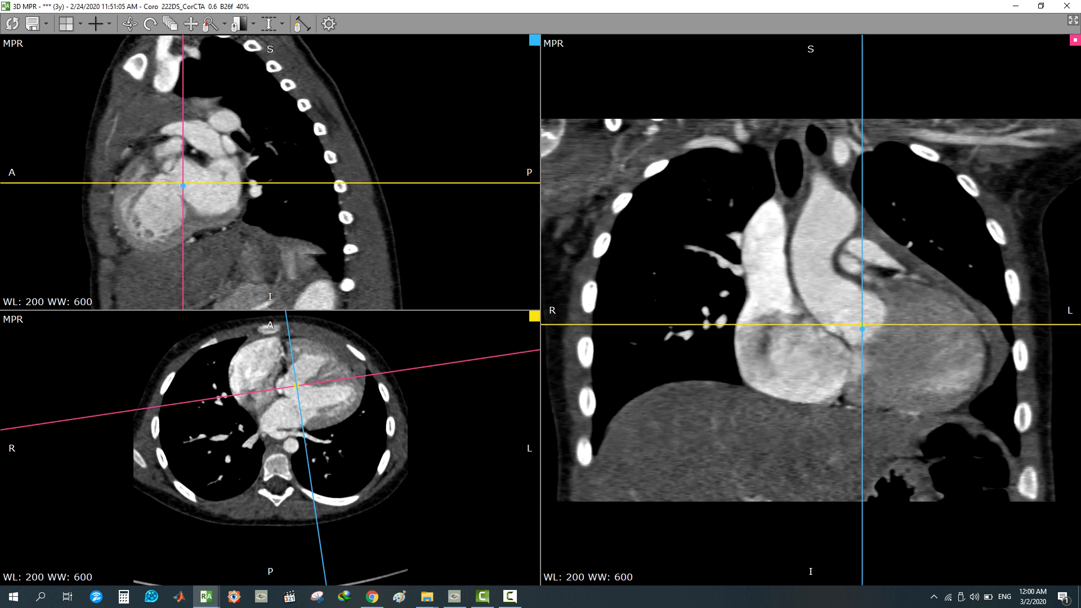
drag(979, 325, 941, 238)
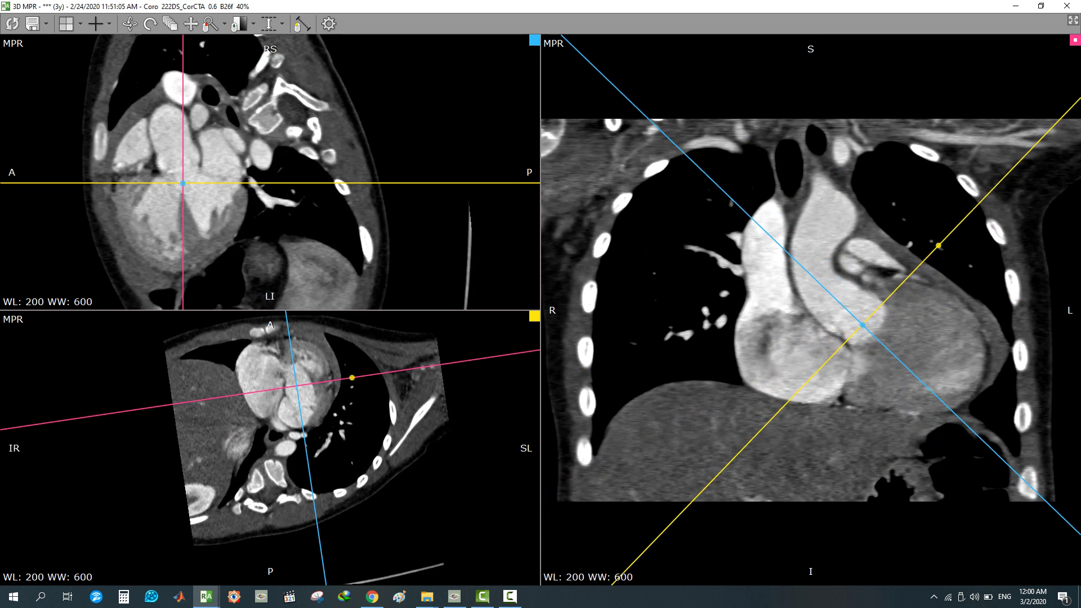
drag(213, 208, 217, 218)
key(Delete)
Maximize the oblique sagittal view, enlarge the heart and fine-tune the slice and crosshair position at the septal crest
double_click(366, 143)
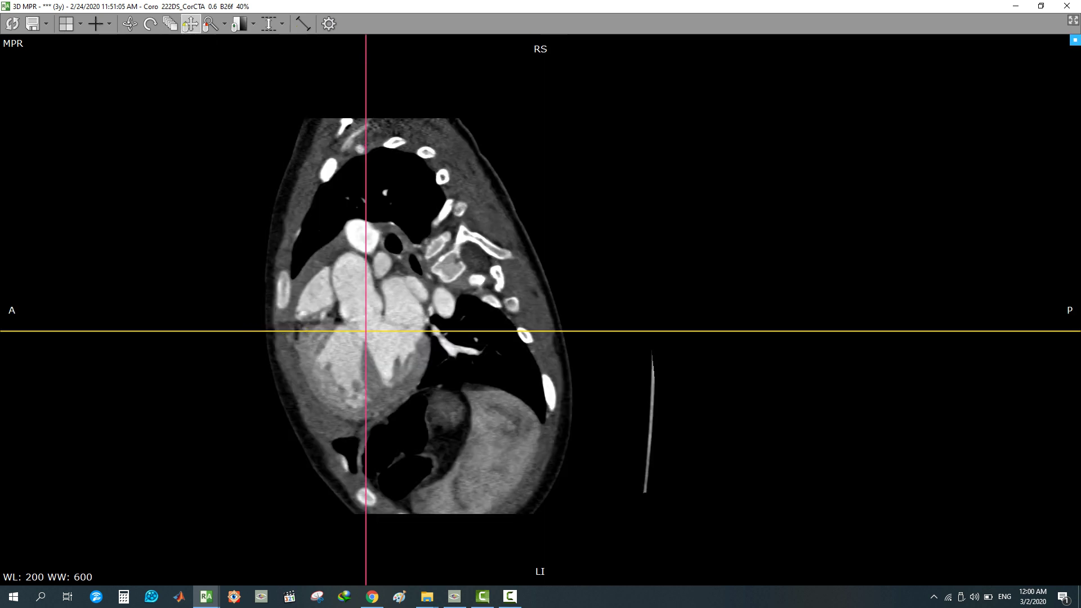
right_drag(548, 377, 548, 298)
click(169, 24)
drag(337, 185, 373, 446)
drag(241, 346, 241, 346)
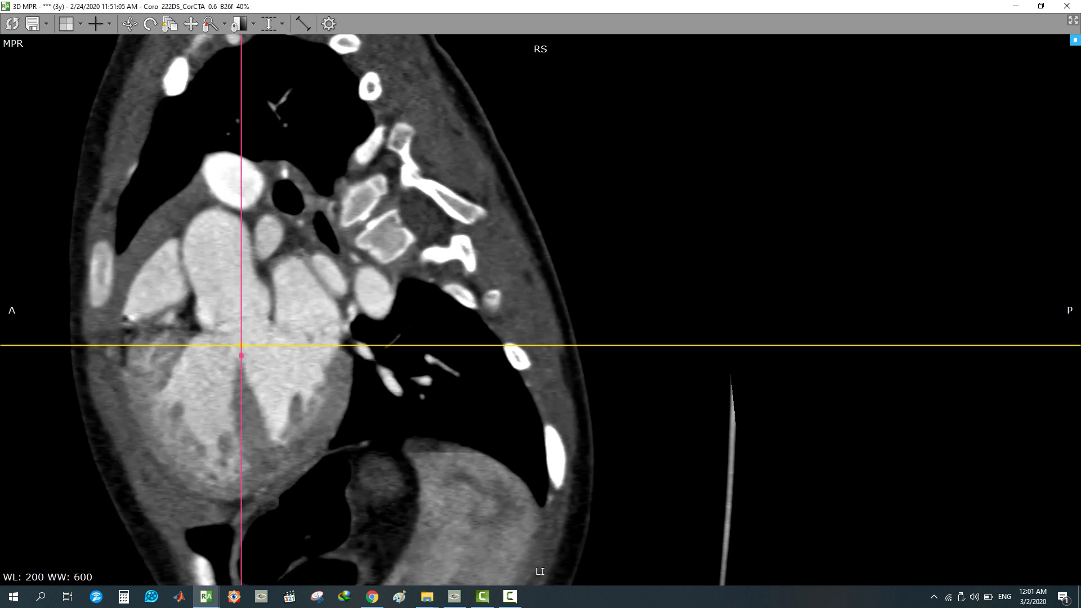
Check the oblique view in the three-view layout, maximize it again and hide the crosshair axes
double_click(367, 286)
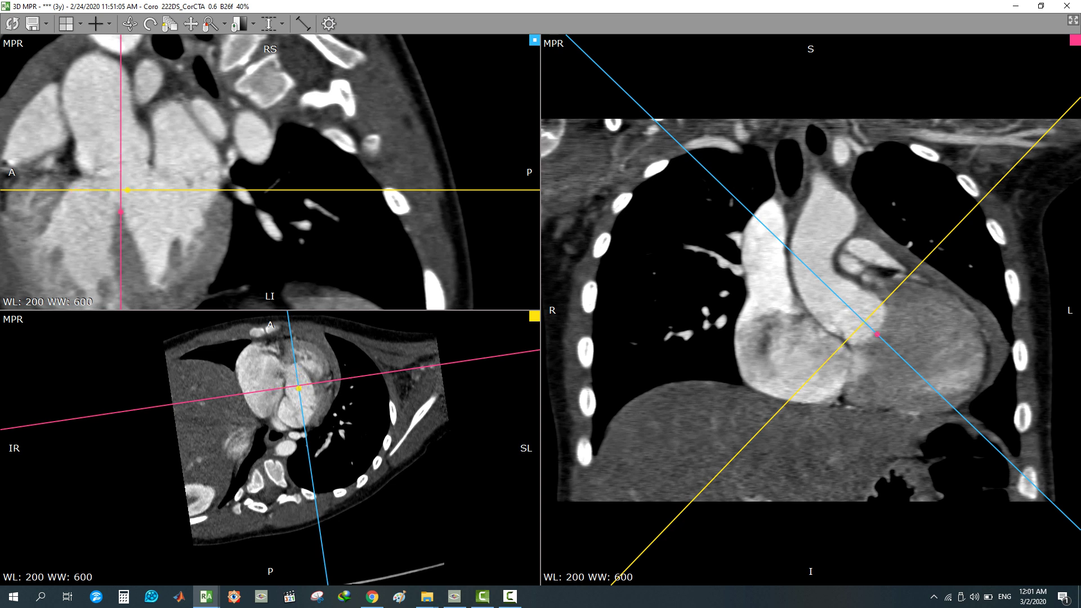
middle_drag(238, 231, 242, 261)
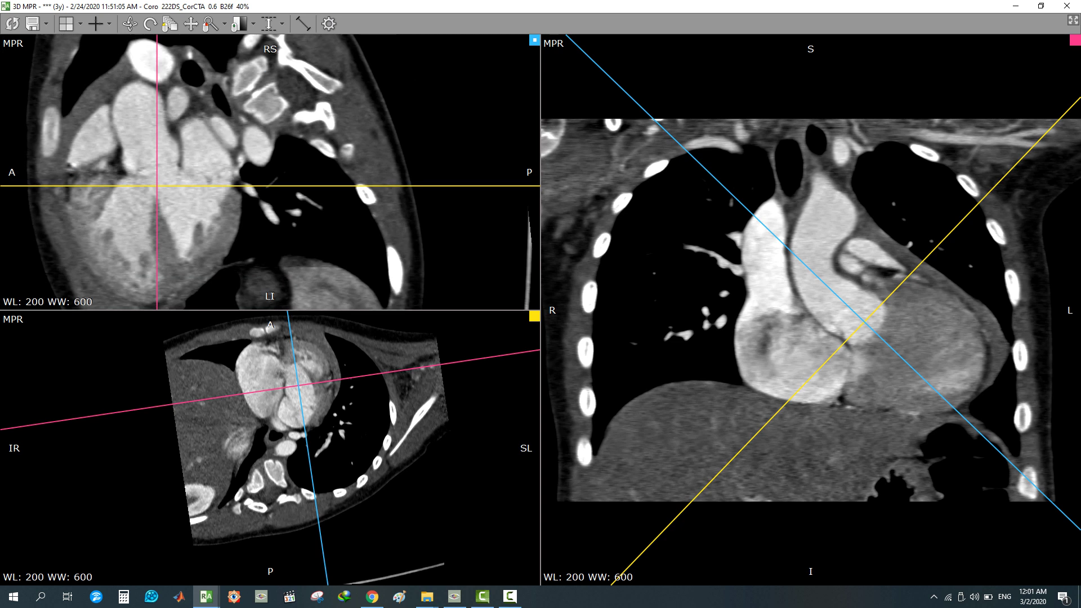
double_click(242, 261)
middle_drag(564, 261, 495, 169)
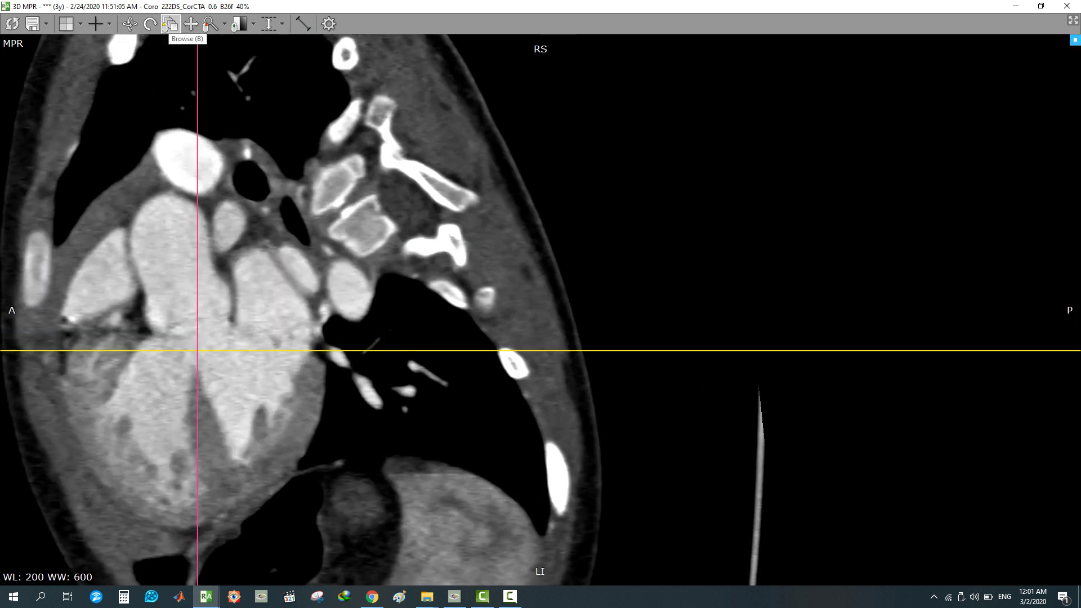
click(96, 23)
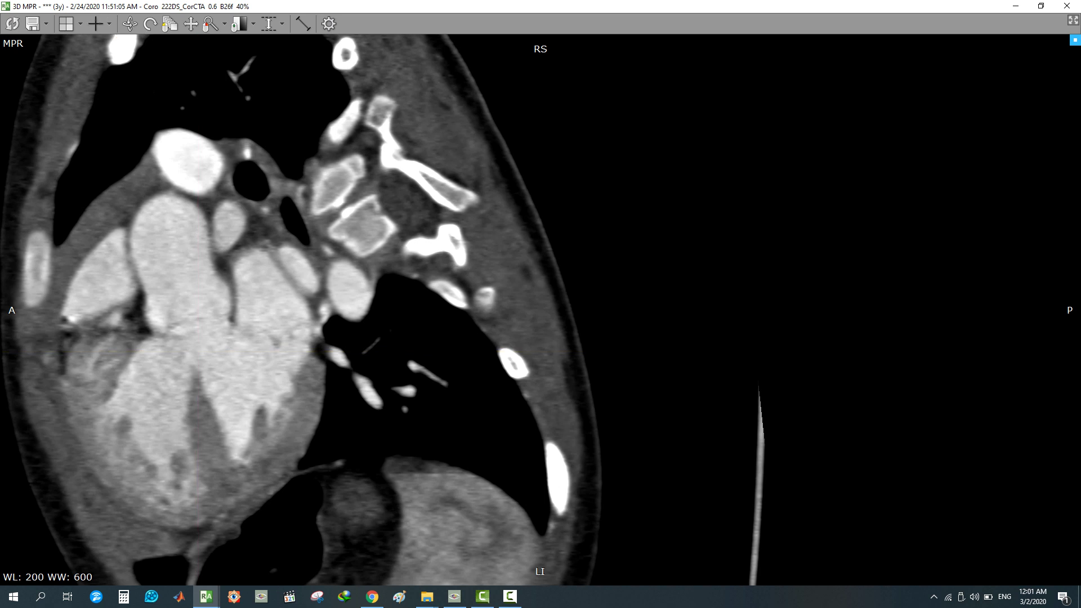
Centre and enlarge the heart in the oblique view and set the window to WL 299, WW 628
click(191, 24)
drag(253, 253, 578, 244)
right_drag(578, 244, 578, 301)
drag(578, 301, 589, 261)
middle_drag(589, 261, 605, 317)
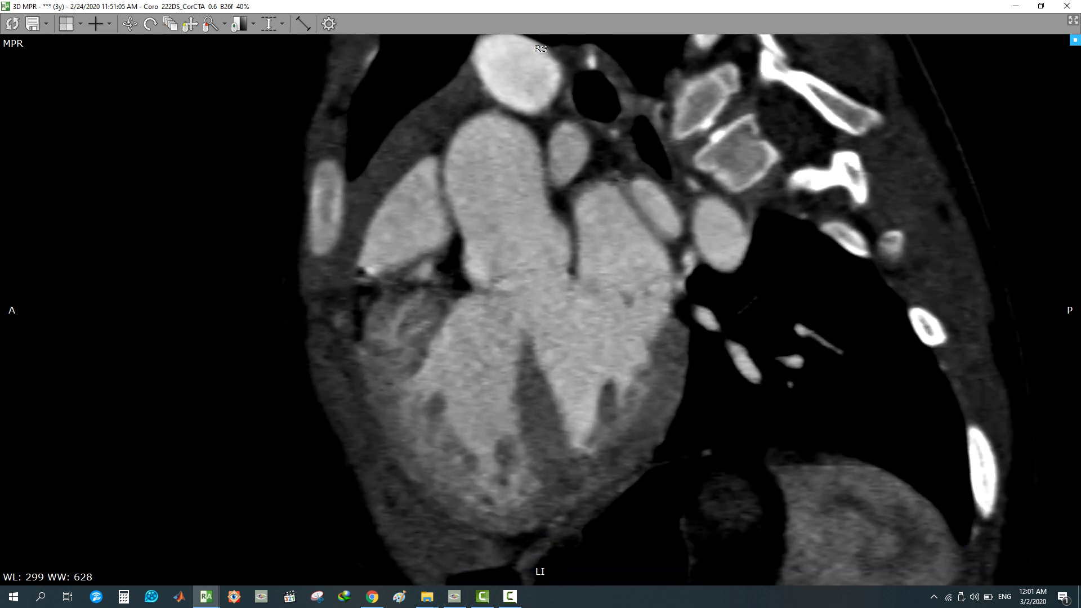
Save the oblique image of the ventricles and aortic root, then reset the MPR views
click(33, 24)
key(Return)
click(12, 24)
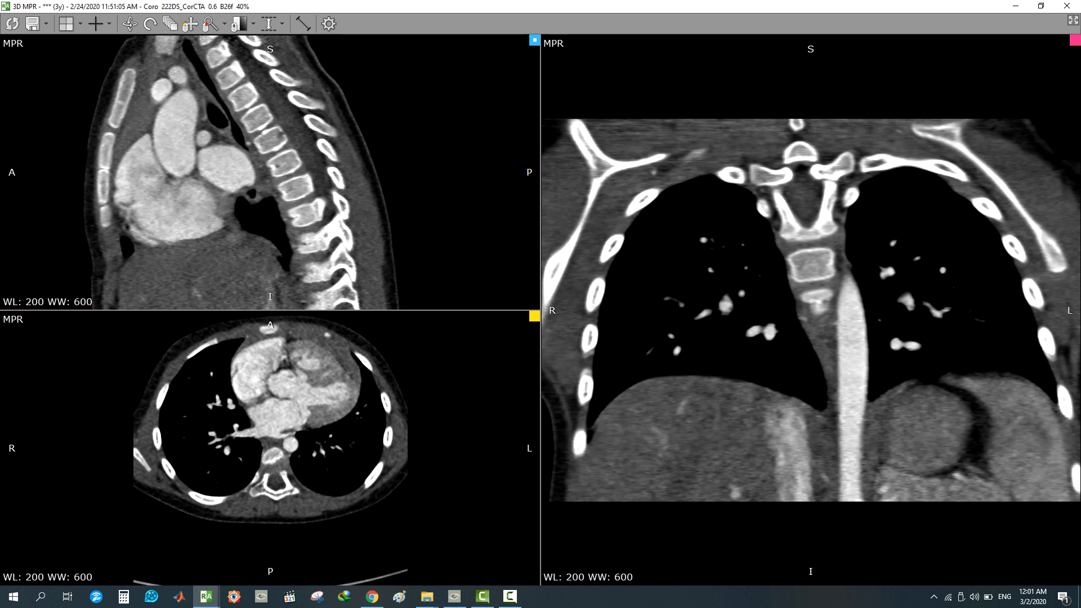
Examine the axial slices around the left atrium and pulmonary veins in an enlarged, maximized view
click(170, 24)
double_click(271, 428)
right_drag(338, 349, 338, 237)
click(191, 23)
drag(450, 186, 395, 346)
click(169, 23)
mouse_move(349, 169)
mouse_down()
mouse_move(349, 406)
mouse_move(349, 185)
mouse_up()
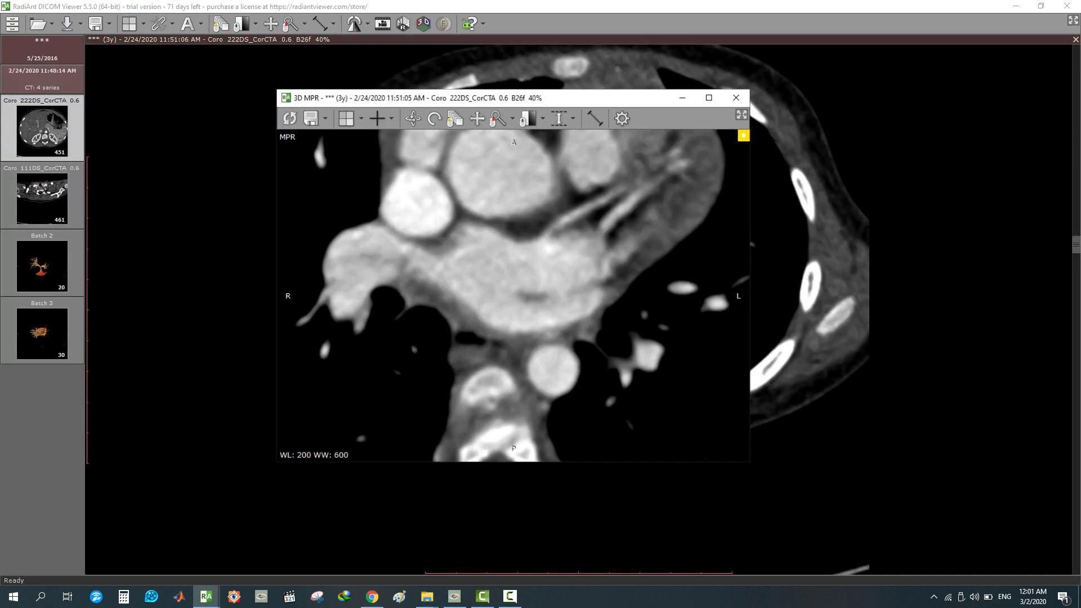
Return to the main viewer, display the Coro 111DS_CorCTA series and browse its enlarged axial images to the ventricular level
click(1040, 5)
click(42, 198)
drag(349, 225, 349, 309)
click(271, 23)
drag(450, 186, 458, 343)
right_drag(459, 343, 458, 256)
drag(458, 256, 460, 162)
click(221, 23)
drag(394, 197, 394, 407)
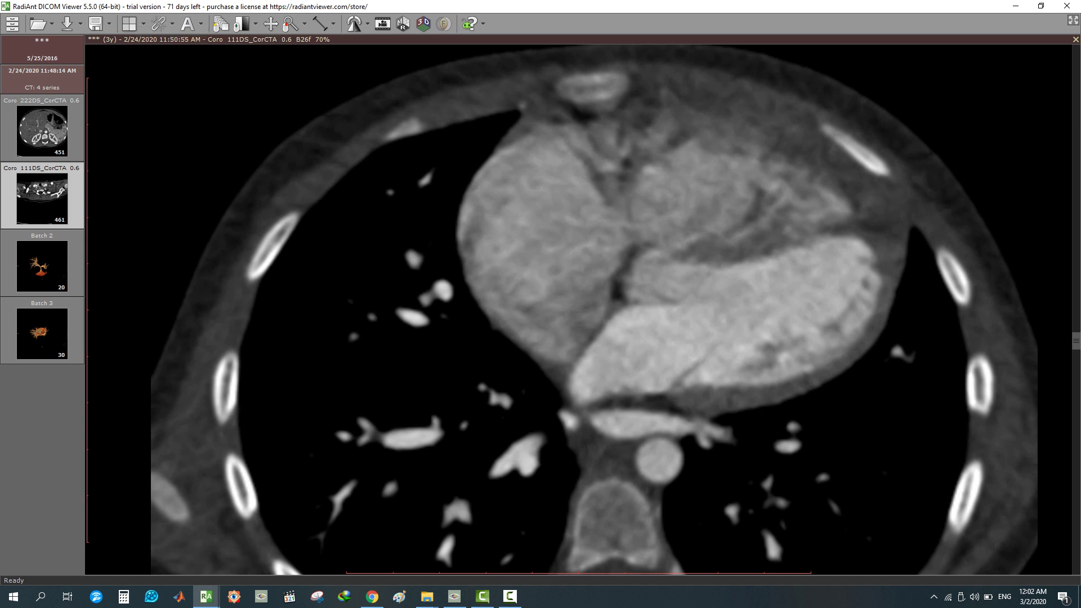
Open the 111DS_CorCTA series in a maximized 3D MPR window and align the planes with the left ventricle's long axis
click(402, 24)
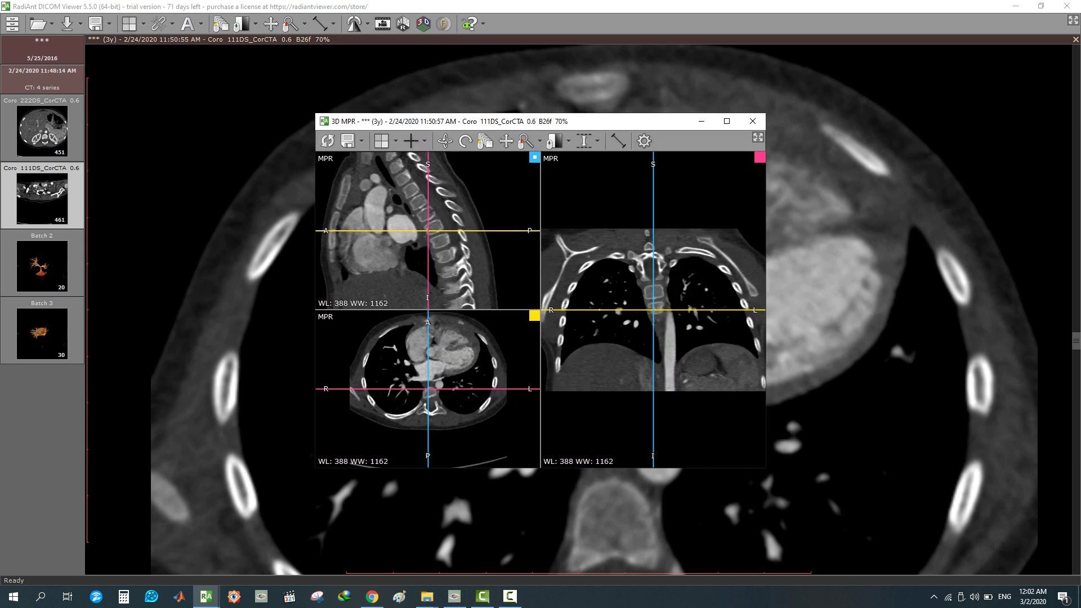
click(727, 120)
drag(271, 448, 307, 404)
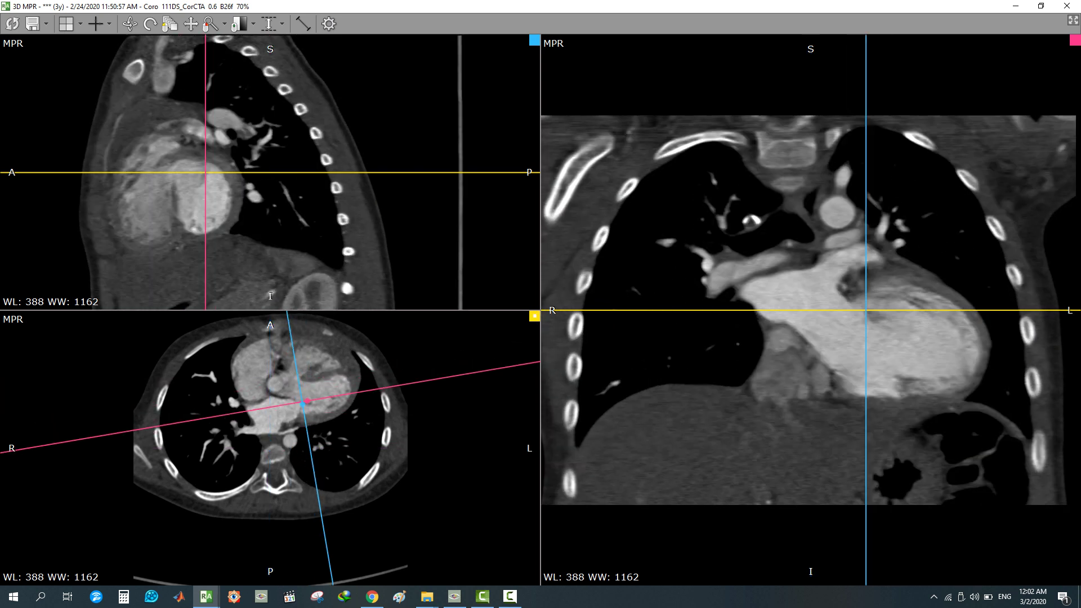
drag(410, 383, 409, 377)
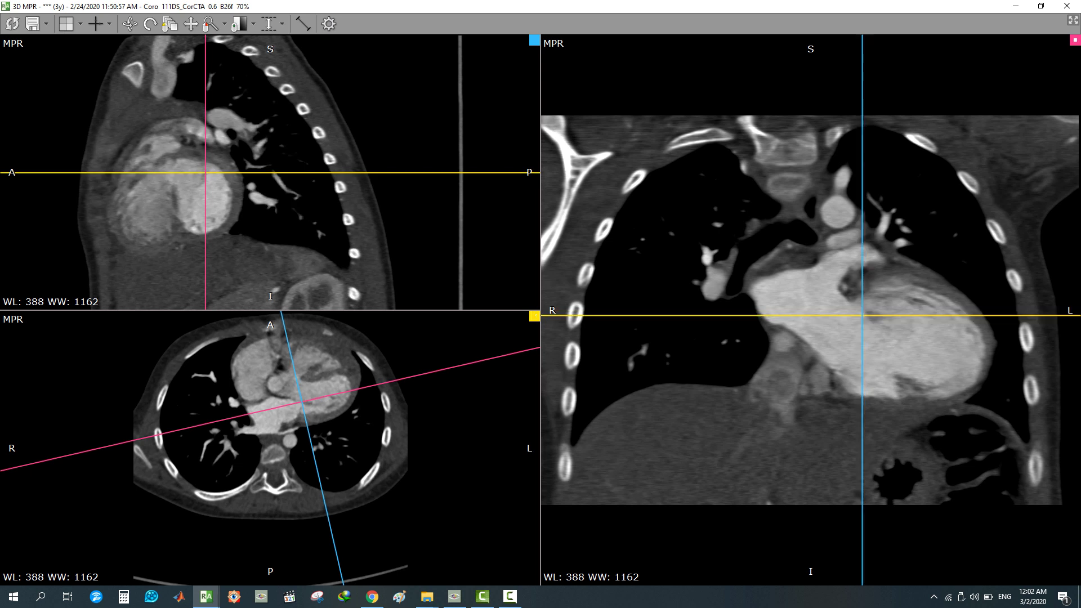
drag(865, 310, 849, 341)
drag(1042, 341, 1034, 395)
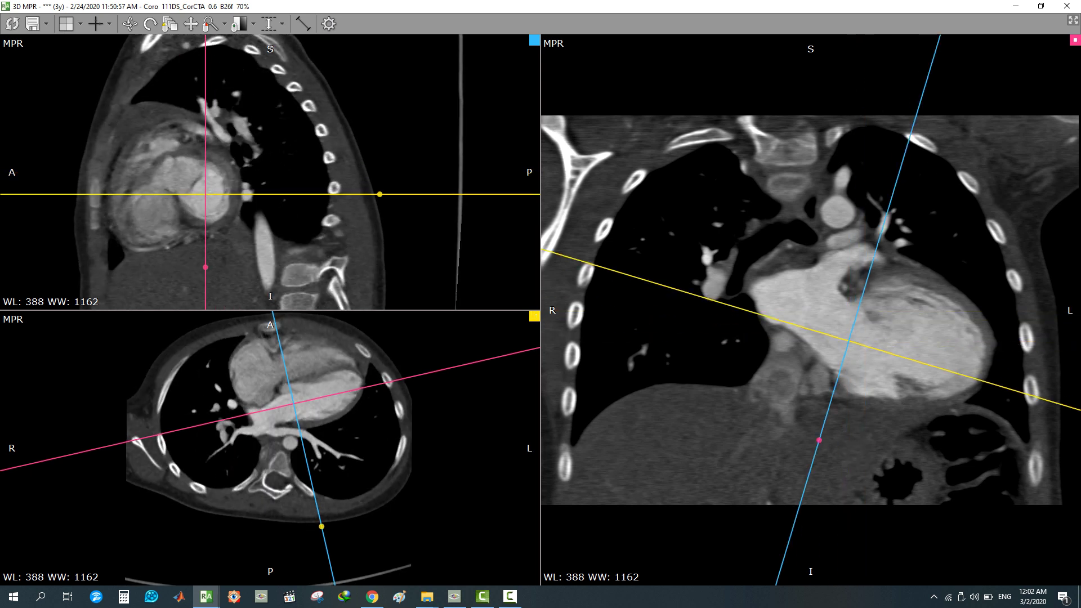
Maximize the short-axis view, then enlarge and centre both ventricles
double_click(281, 169)
right_drag(282, 169, 281, 101)
click(191, 23)
drag(443, 256, 681, 163)
right_drag(681, 163, 676, 297)
drag(675, 297, 820, 285)
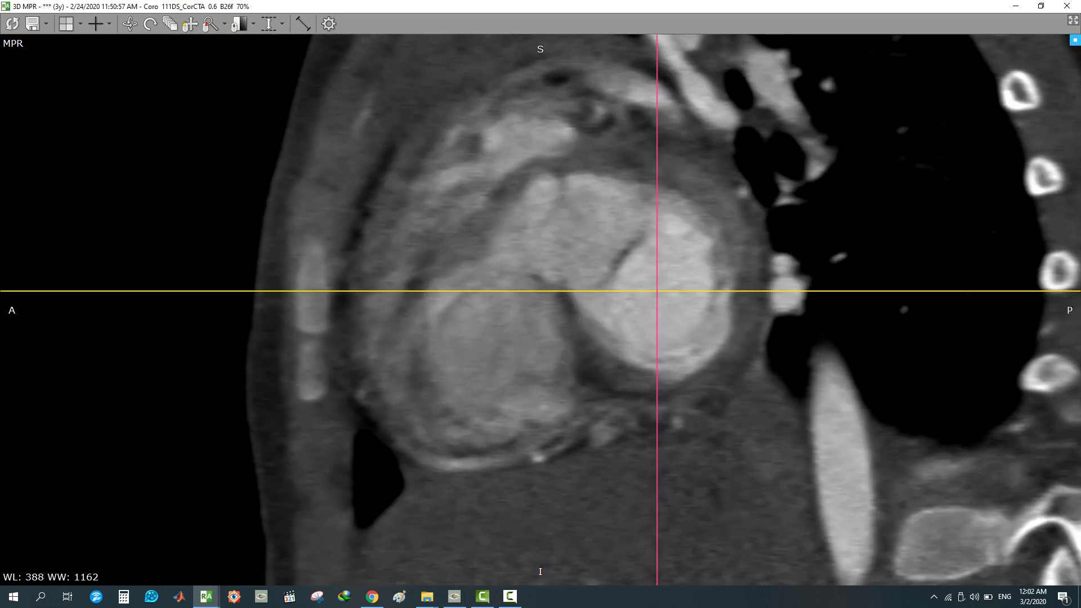
Hide the axes, browse the short-axis slices through the ventricles and set the window to WL 359, WW 547
click(96, 24)
click(170, 24)
drag(540, 253, 540, 337)
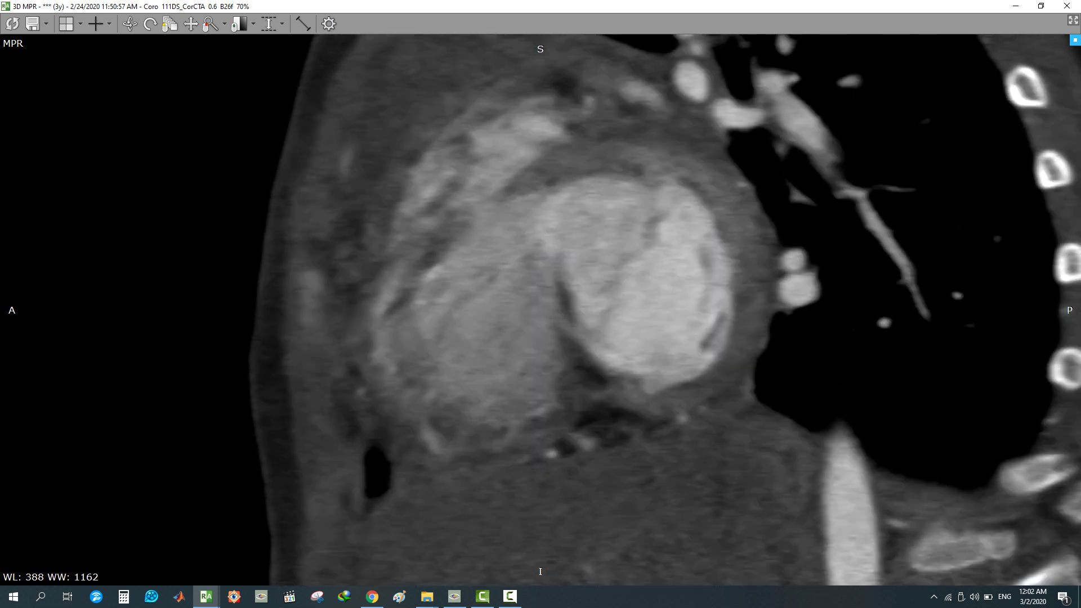
drag(540, 337, 540, 285)
middle_drag(540, 285, 368, 277)
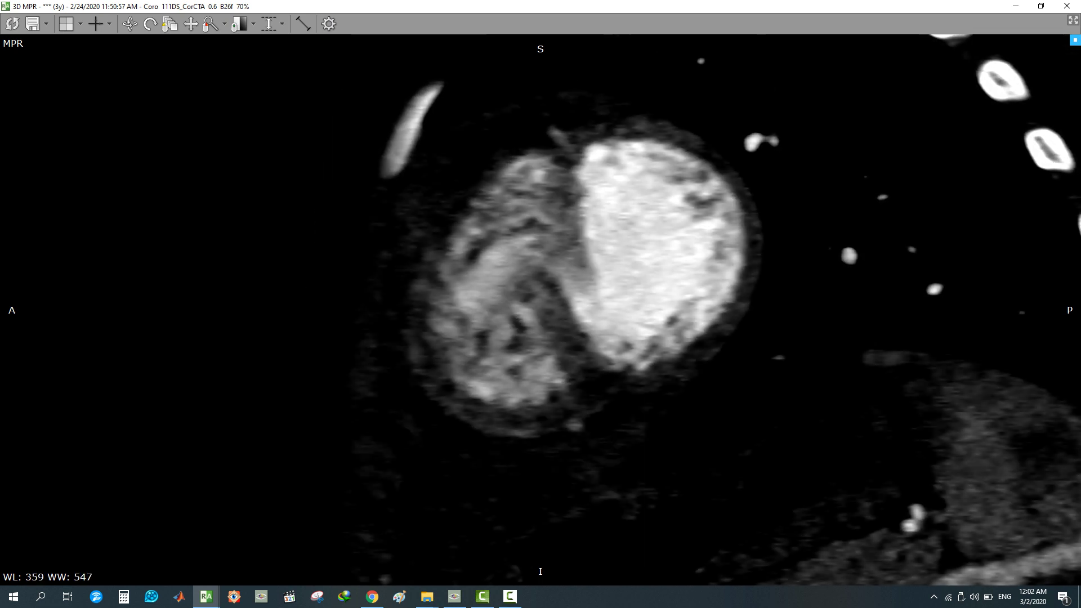
Fine-tune the short-axis slice, set the window to WL 375, WW 527, and measure across the gap in the ventricular septum
drag(368, 277, 368, 265)
middle_drag(368, 265, 362, 269)
drag(362, 269, 362, 269)
click(303, 24)
click(562, 254)
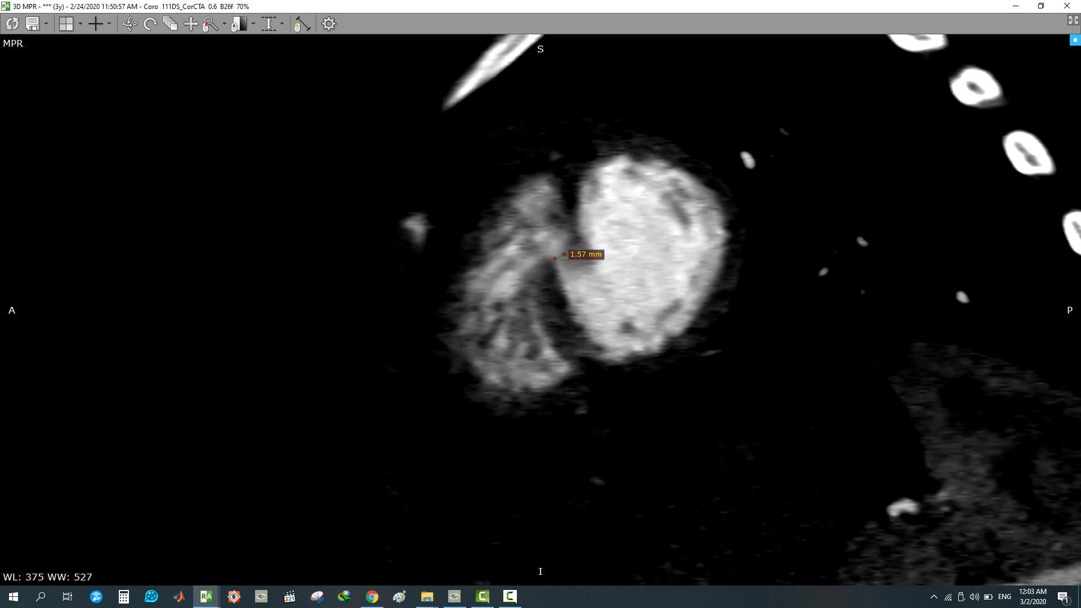
Examine the short-axis slices around the septal gap and on through both ventricles toward the base
scroll(564, 254, down, 4)
scroll(564, 255, up, 5)
scroll(554, 259, down, 5)
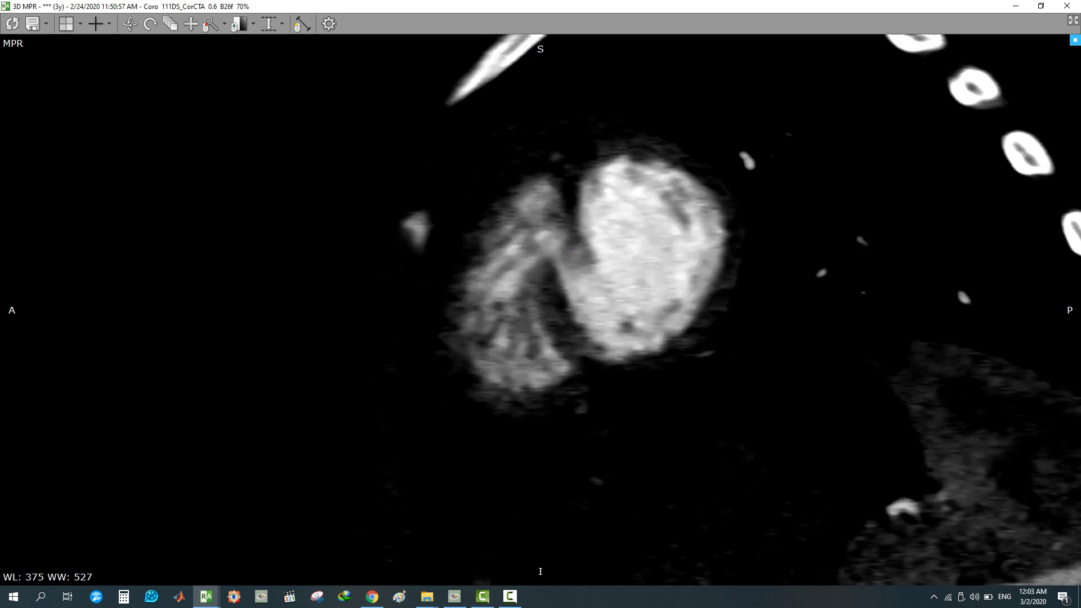
scroll(591, 253, down, 5)
scroll(591, 253, down, 1)
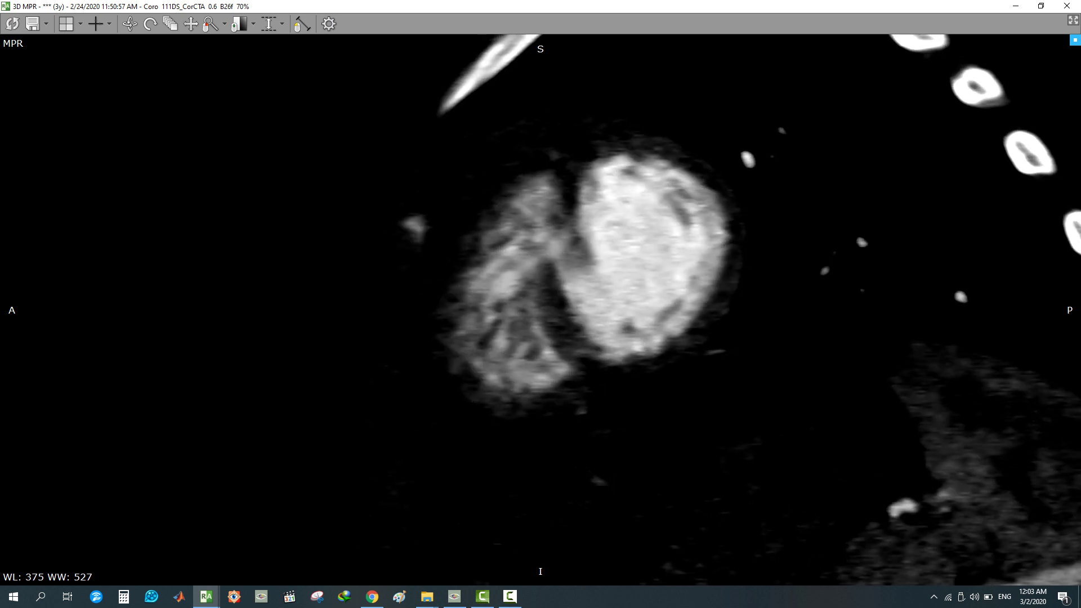
scroll(591, 253, down, 6)
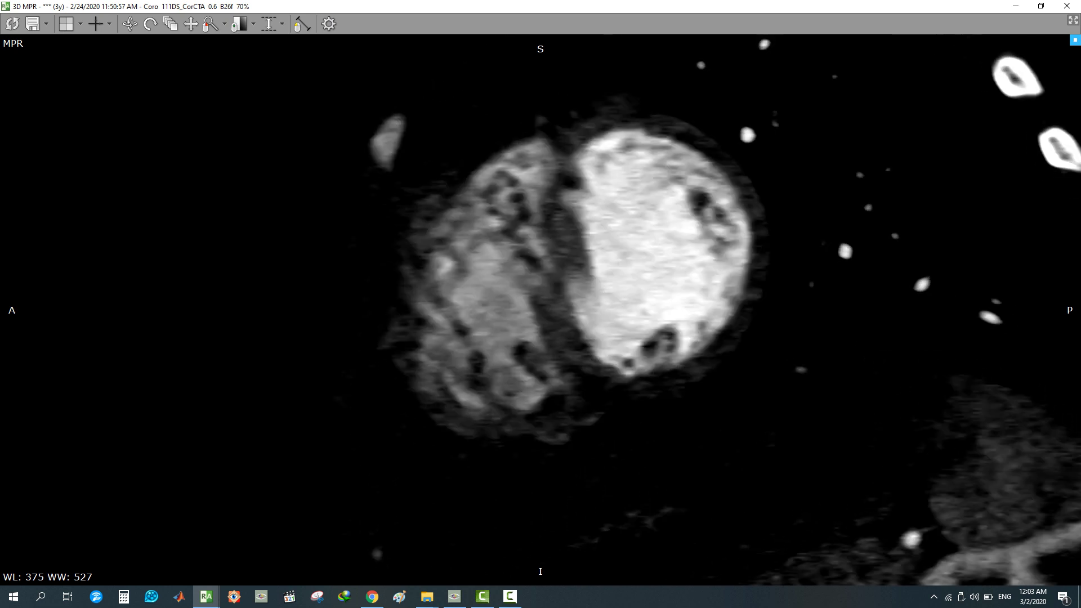
scroll(563, 270, down, 6)
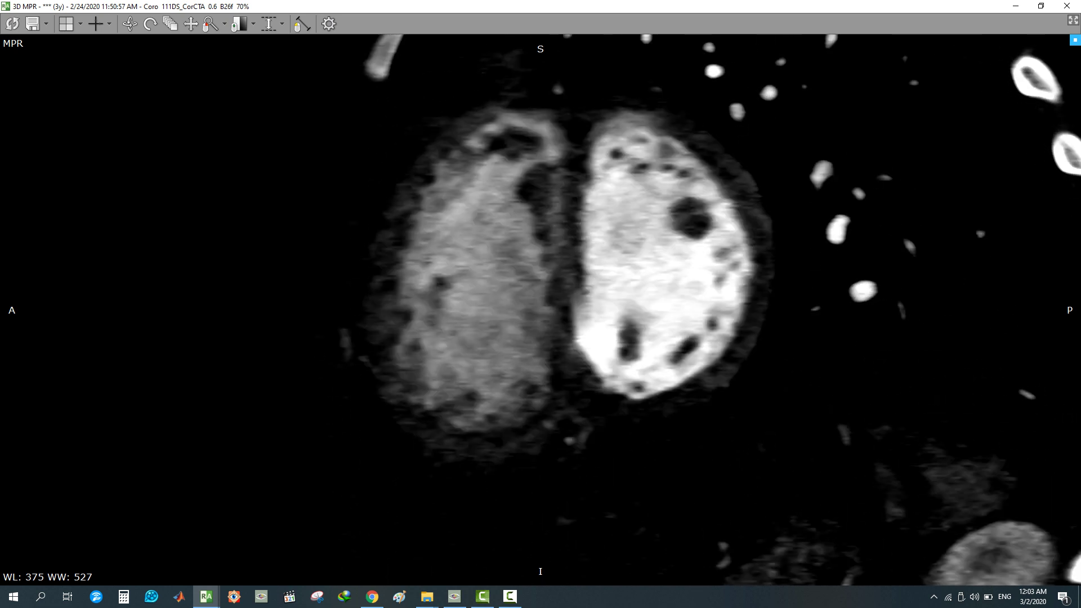
scroll(563, 270, down, 3)
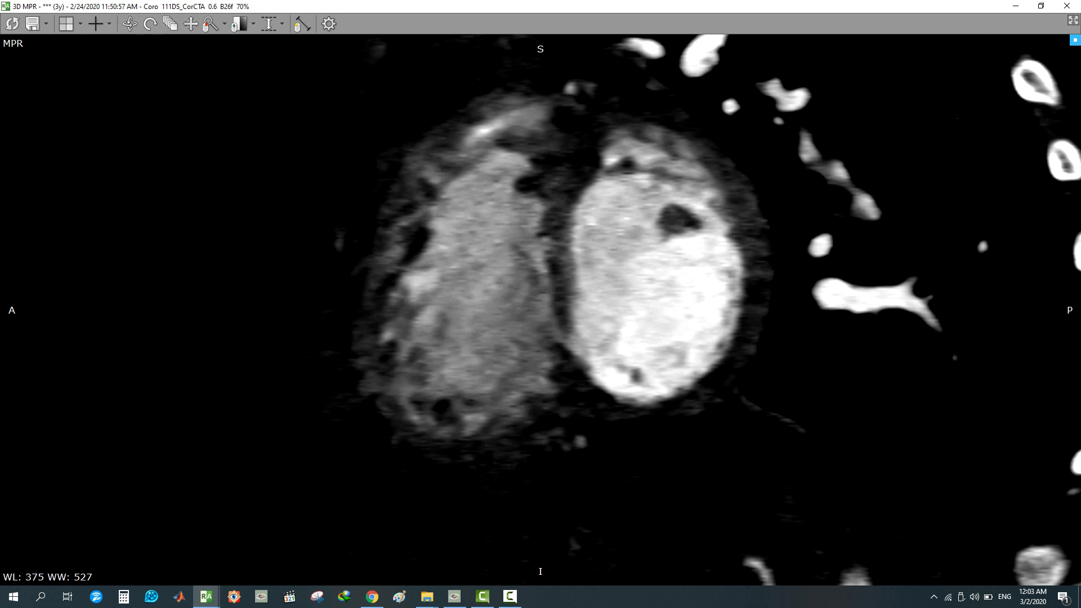
Reset the MPR planes, set the window to WL 460, WW 1192, and close the 111DS_CorCTA MPR window
click(12, 24)
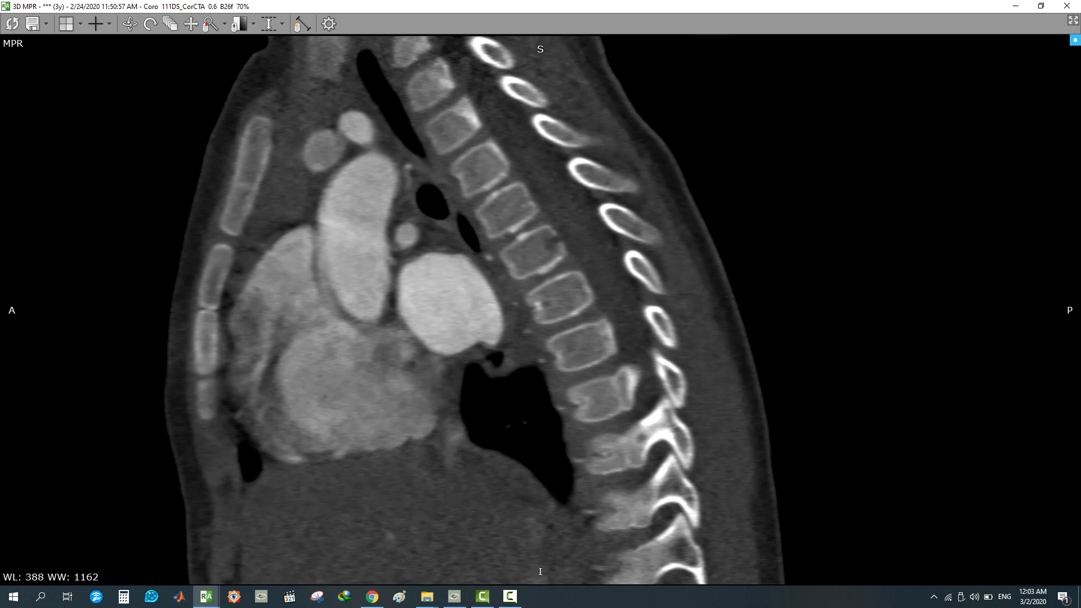
mouse_move(540, 309)
middle_down()
mouse_move(545, 338)
mouse_move(549, 329)
middle_up()
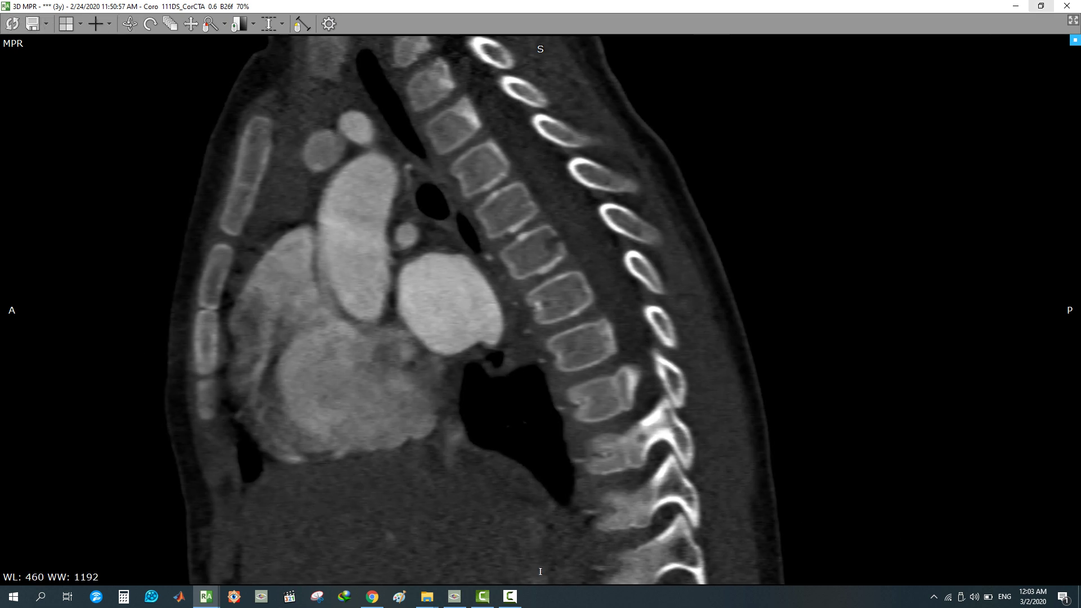
click(1067, 6)
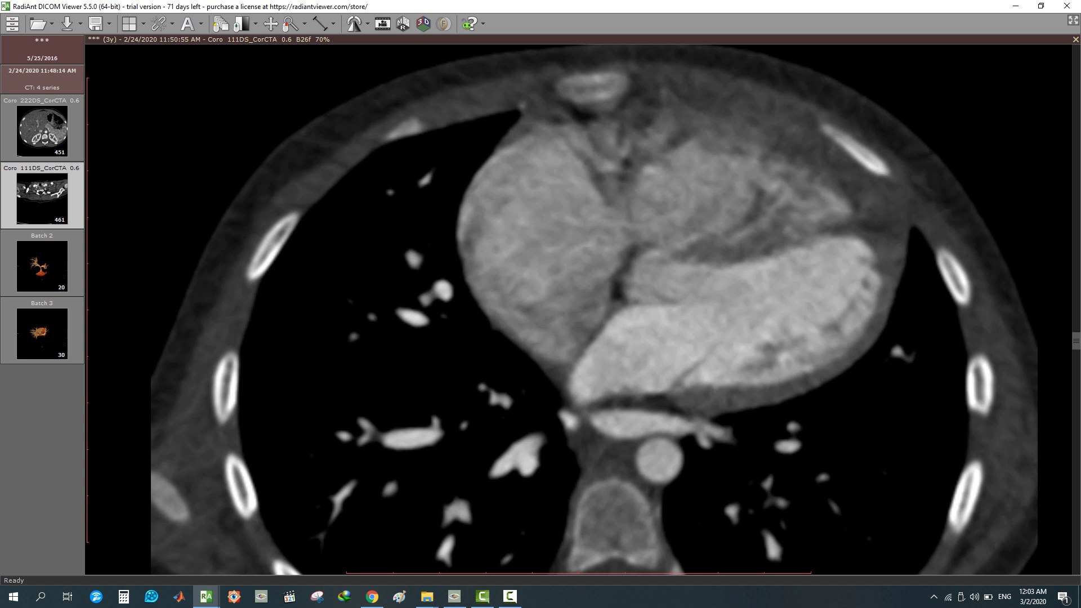
Open the 222DS_CorCTA series in a maximized 3D MPR window and enlarge its sagittal view to fill the window
click(43, 131)
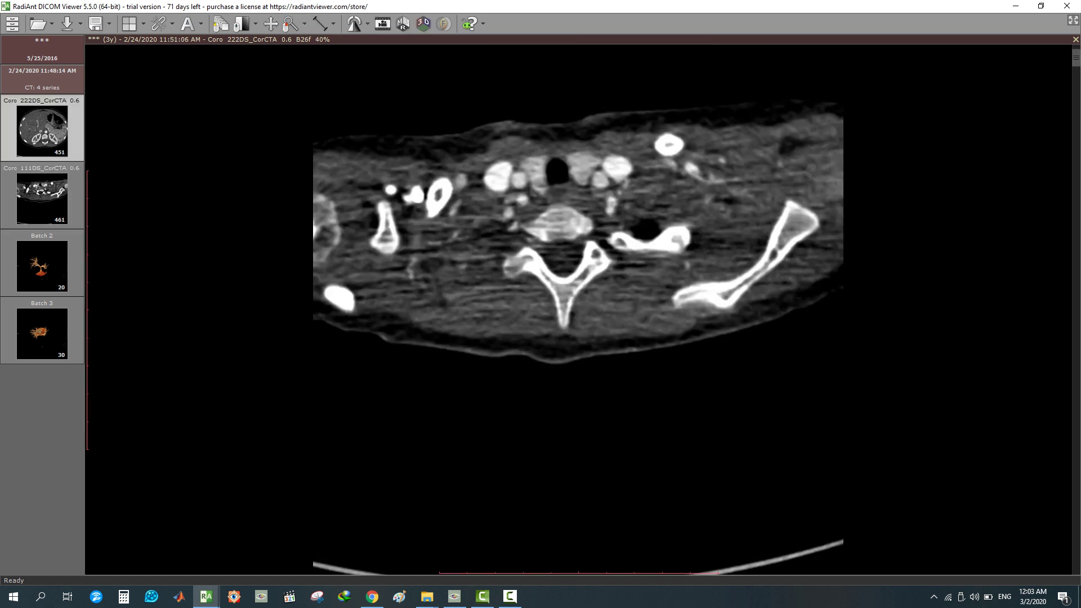
key(ctrl+m)
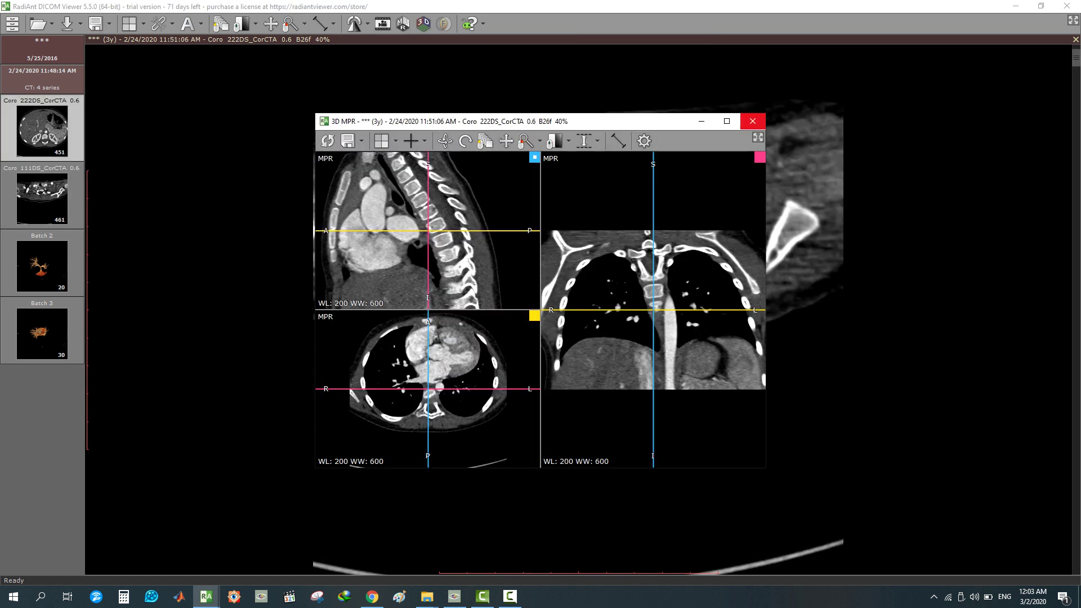
click(729, 118)
double_click(300, 210)
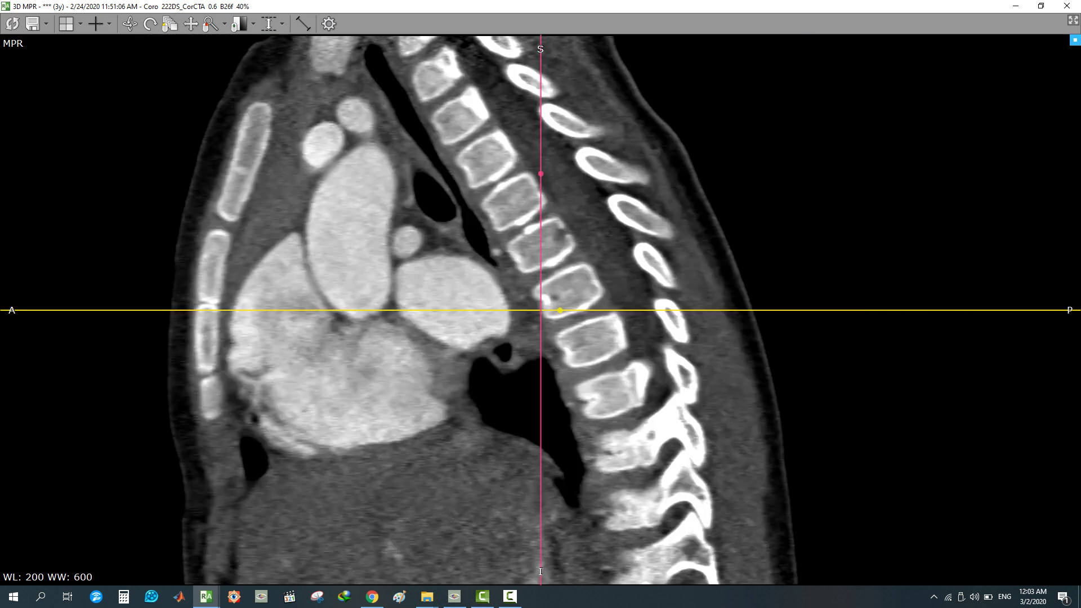
Browse the sagittal slices through the ventricles, the great vessels and the descending aorta
drag(518, 254, 518, 304)
scroll(540, 309, down, 10)
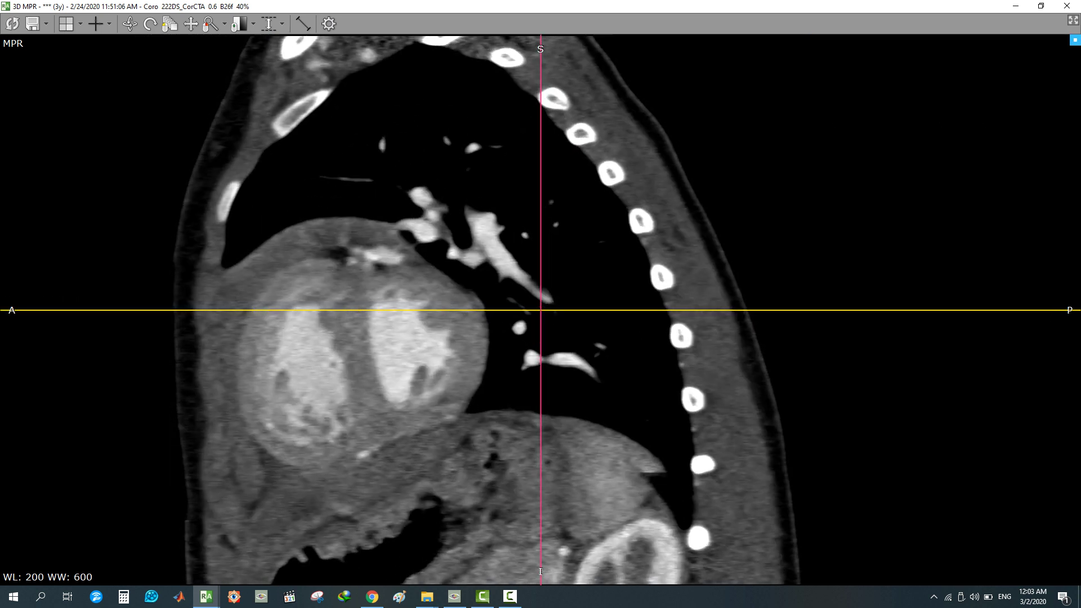
scroll(540, 309, up, 8)
scroll(541, 309, up, 5)
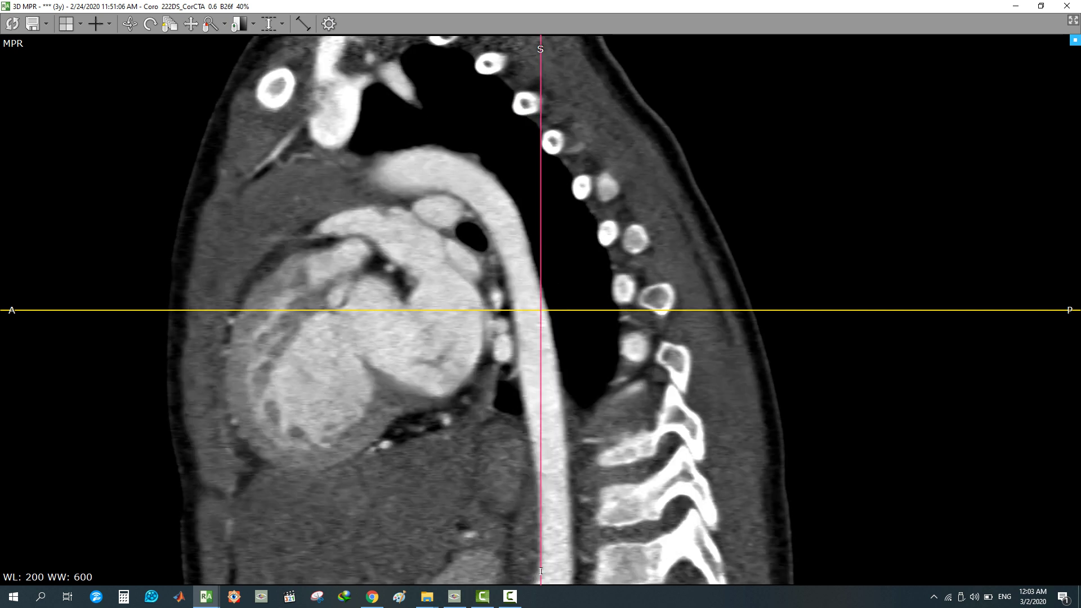
drag(336, 322, 348, 300)
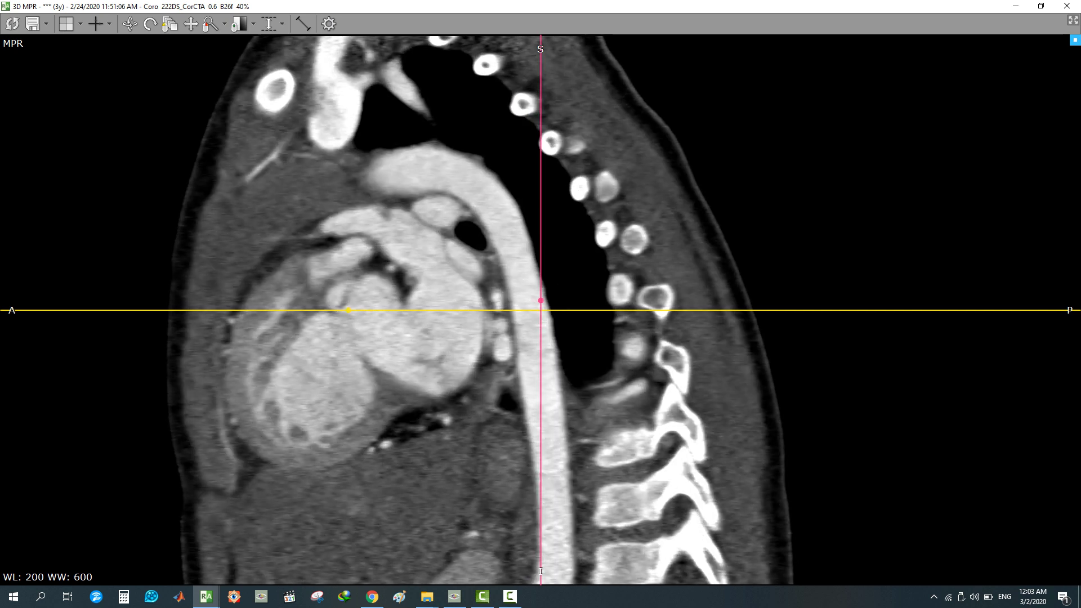
scroll(540, 309, up, 5)
scroll(541, 310, down, 8)
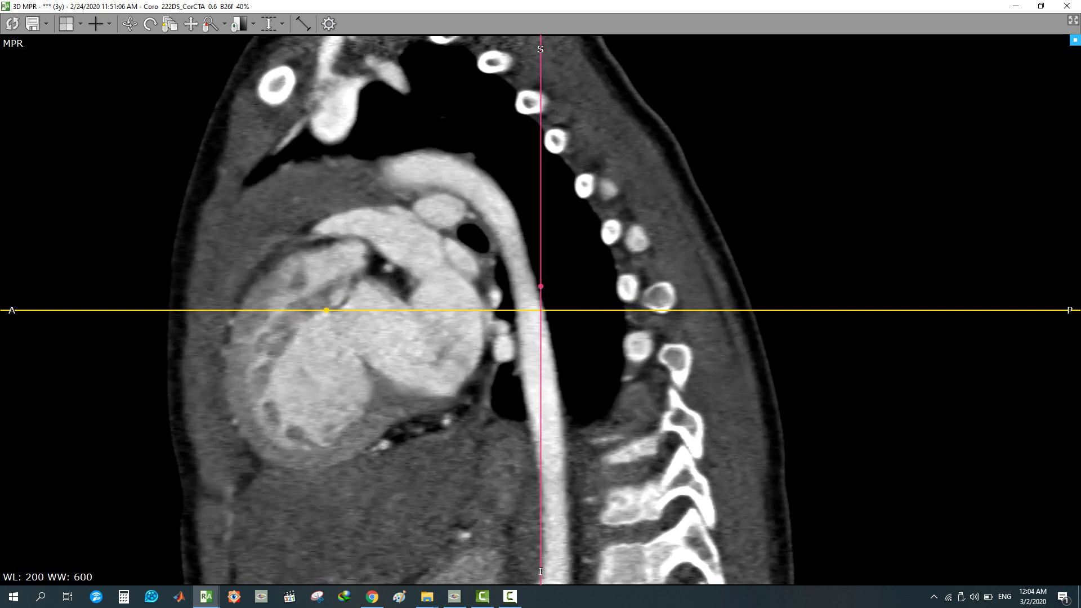
Set the window to WL 283, WW 632, refine the sagittal slice through the heart and restore the three-view layout
right_drag(320, 277, 304, 266)
drag(301, 277, 307, 265)
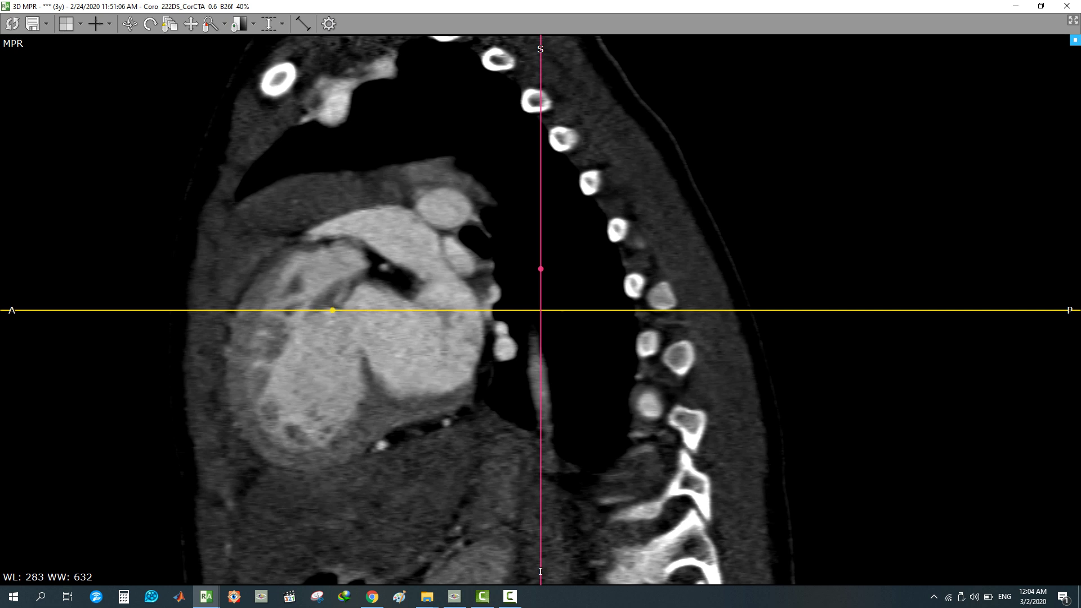
scroll(541, 310, up, 6)
scroll(540, 310, down, 8)
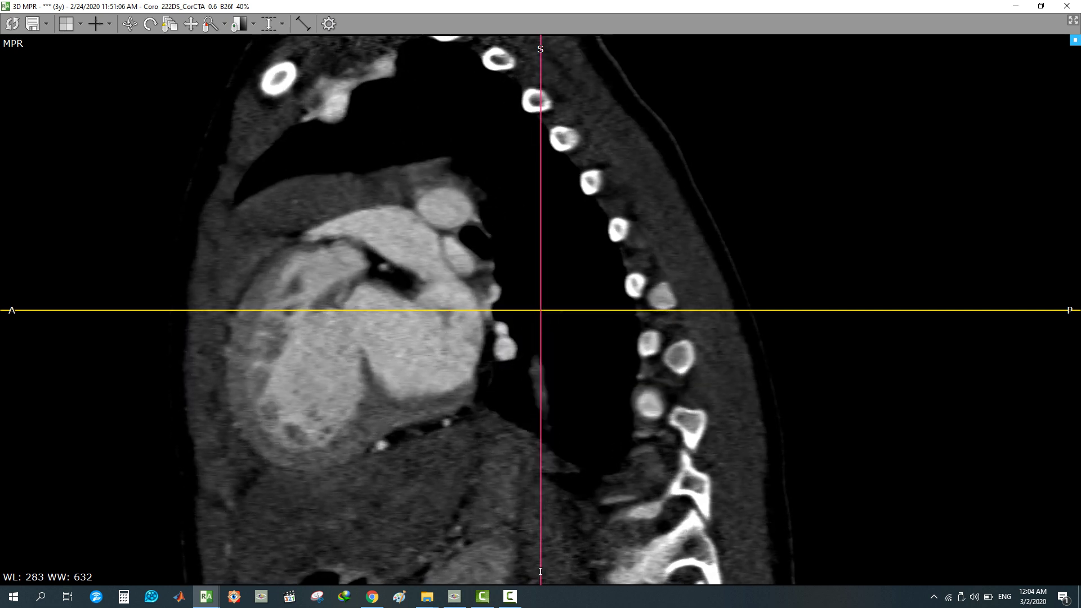
double_click(531, 256)
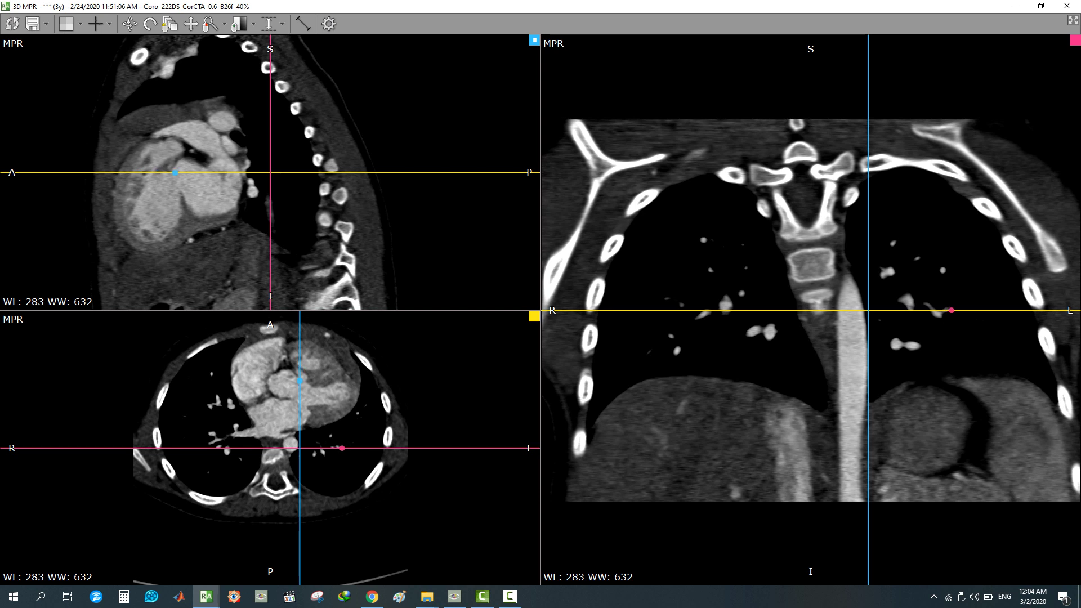
Enlarge the axial view, find the aortic root level and centre the planes on the ventricular outflow region beside it
ctrl+scroll(343, 376, up, 2)
scroll(353, 363, down, 9)
scroll(310, 365, up, 3)
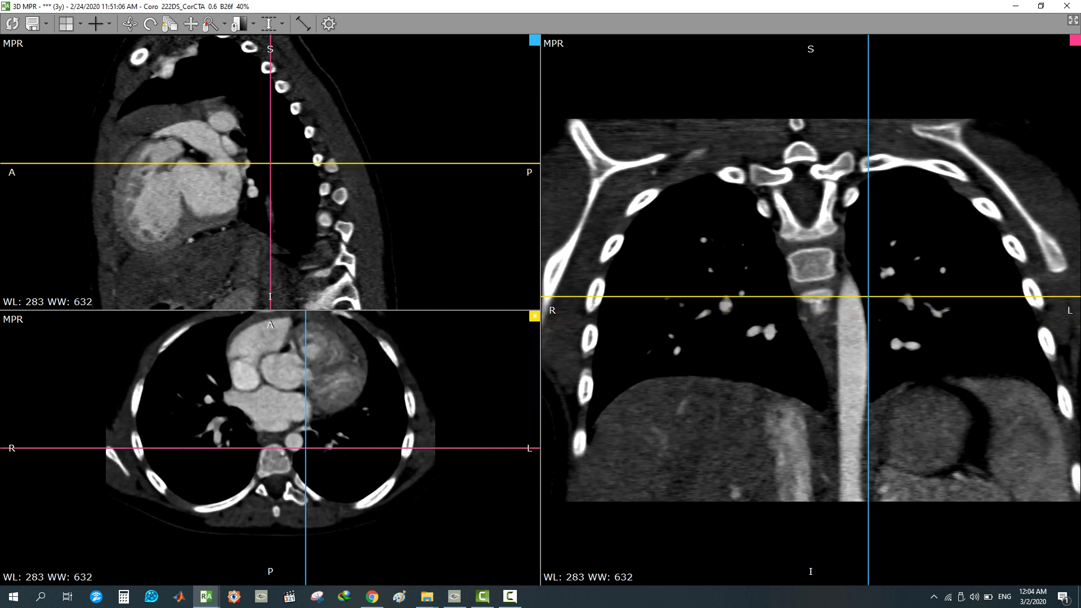
scroll(311, 365, down, 3)
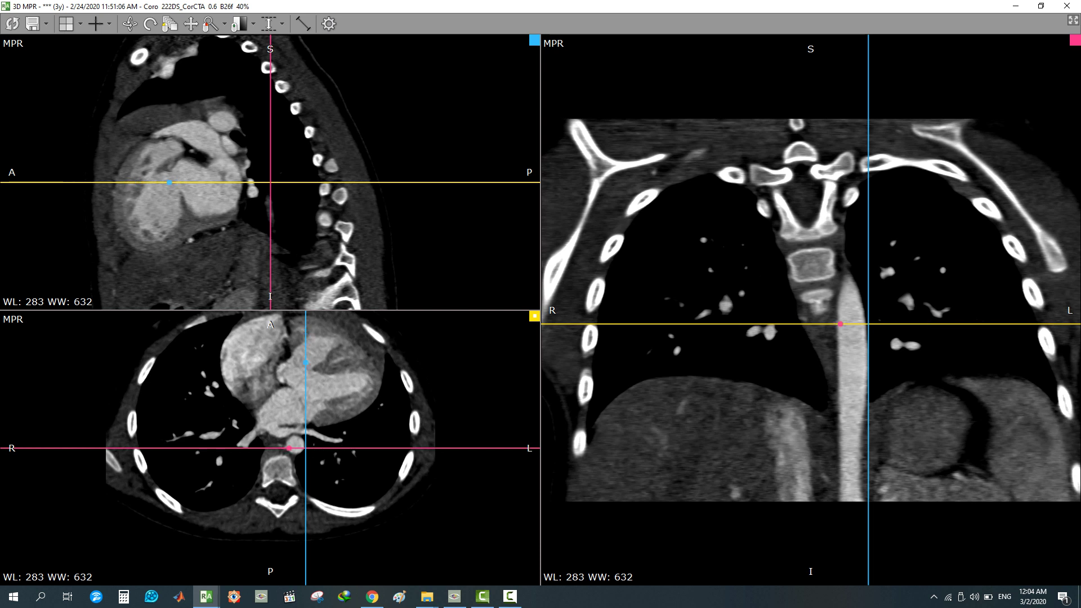
scroll(306, 365, up, 5)
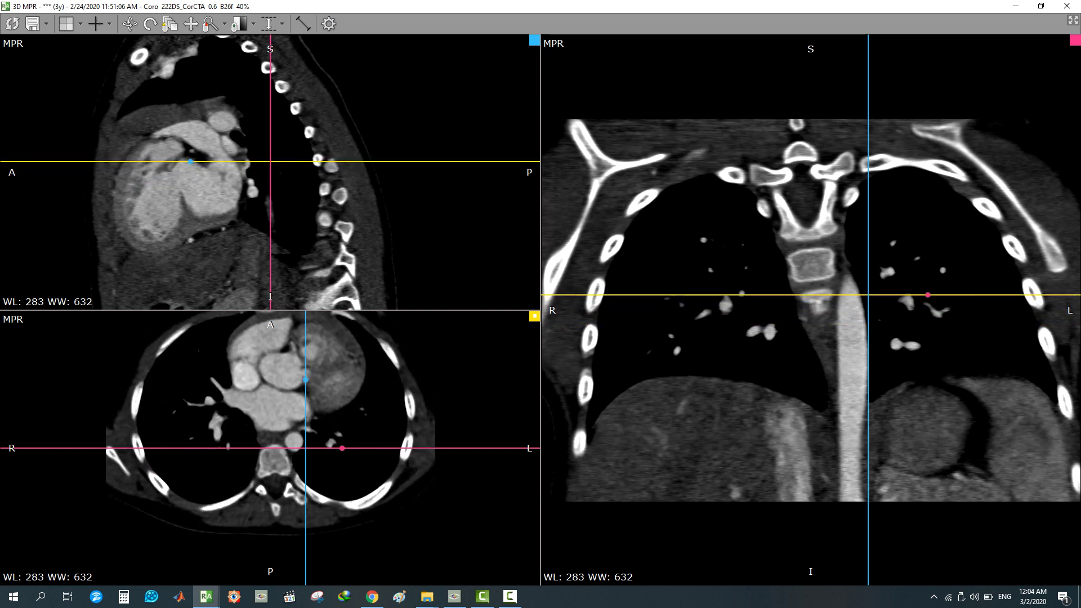
scroll(305, 365, up, 2)
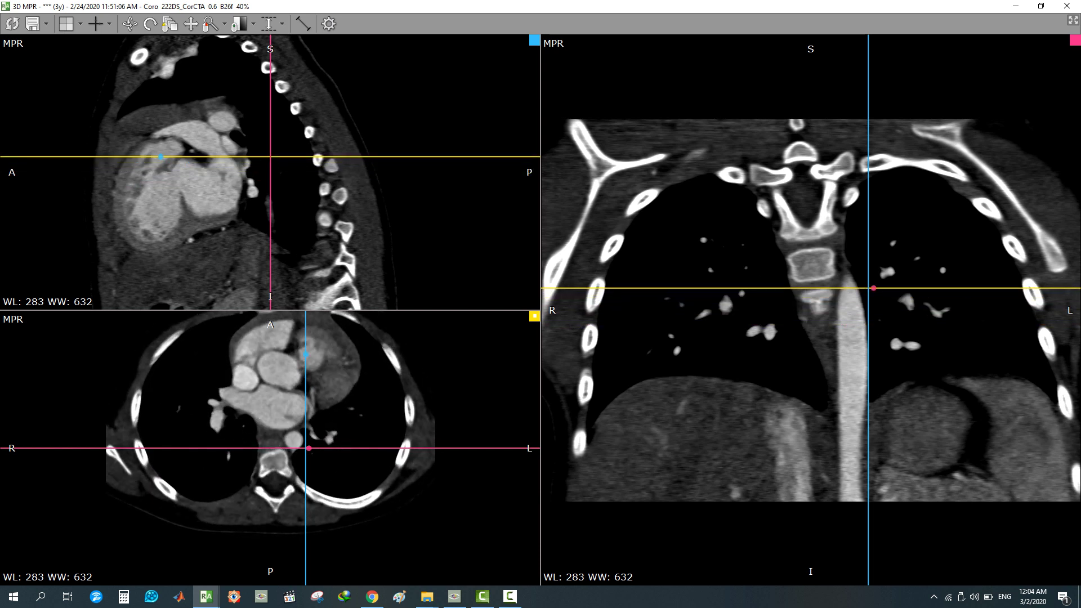
drag(306, 448, 316, 353)
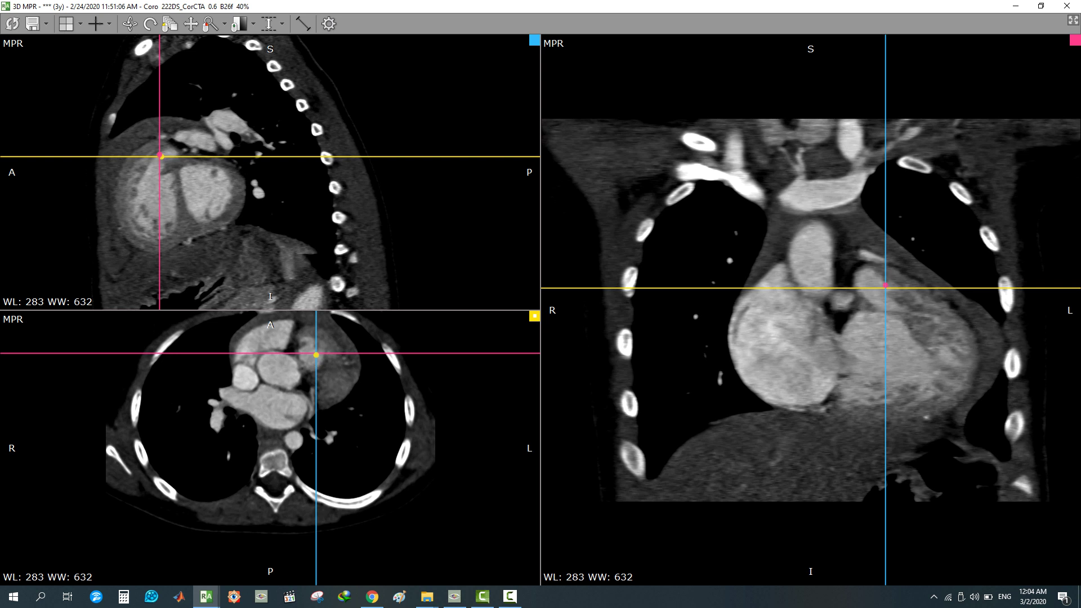
drag(885, 288, 882, 291)
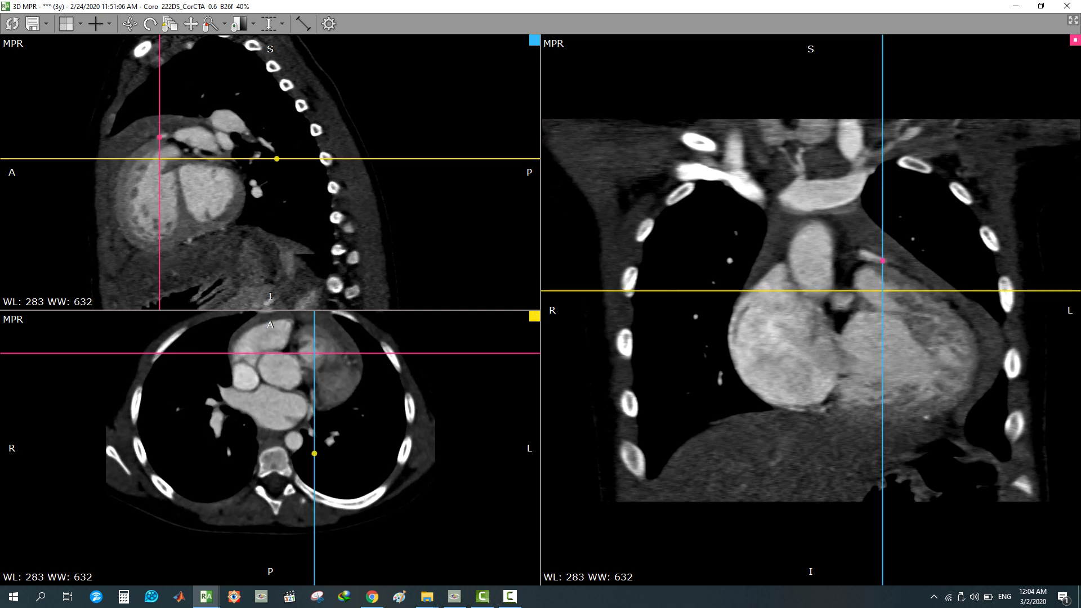
Fine-tune the sagittal slice so that it passes through the ventricles, the outflow region and the great artery above it
mouse_move(240, 148)
mouse_down()
mouse_move(239, 160)
mouse_move(240, 151)
mouse_up()
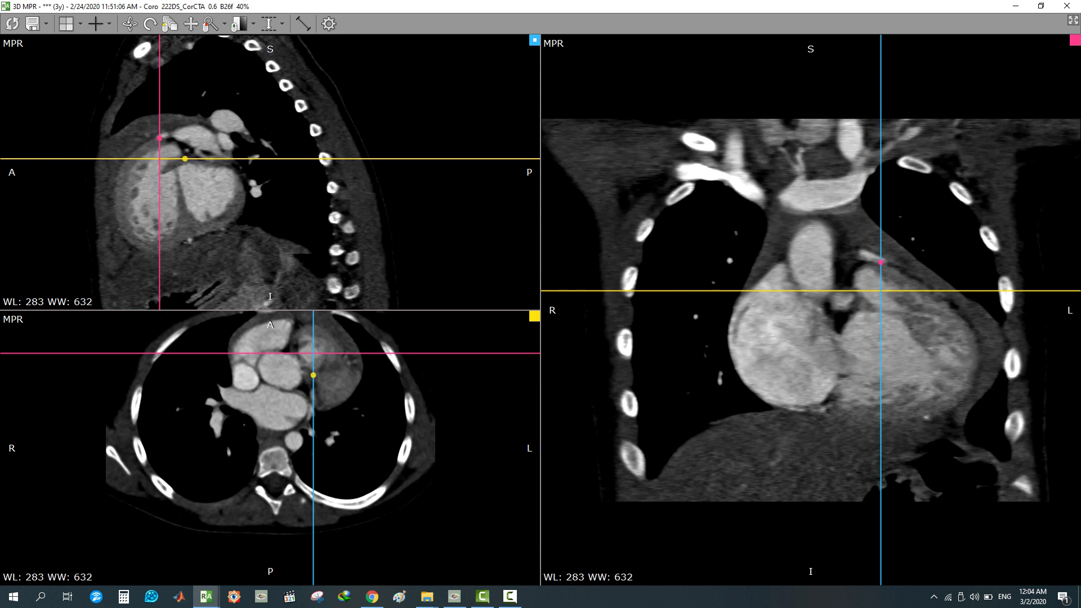
drag(201, 145, 201, 186)
scroll(171, 158, down, 3)
scroll(171, 159, down, 2)
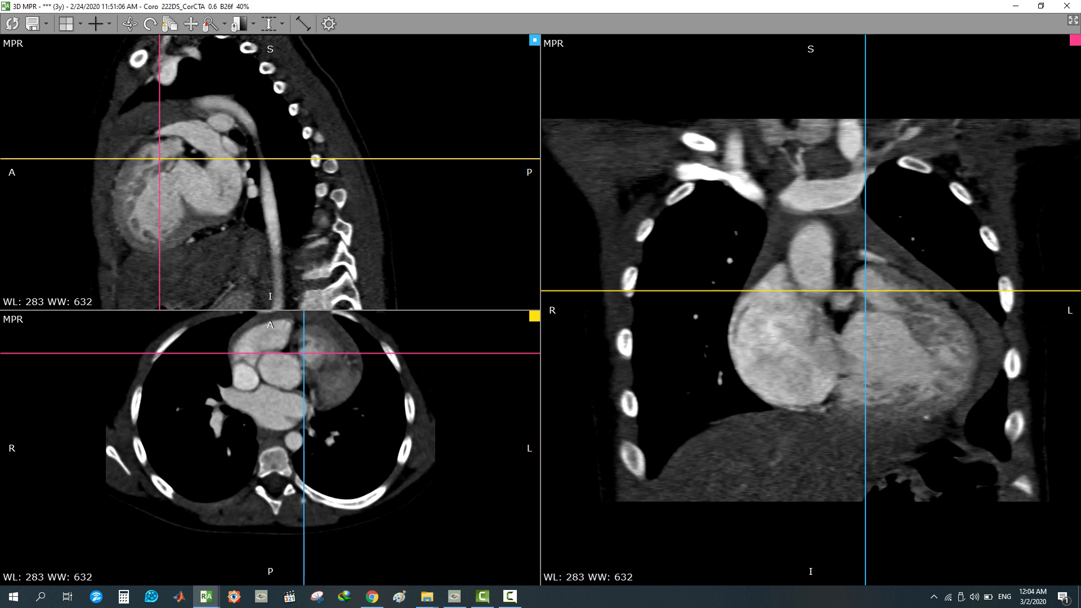
scroll(201, 159, up, 2)
scroll(201, 159, down, 3)
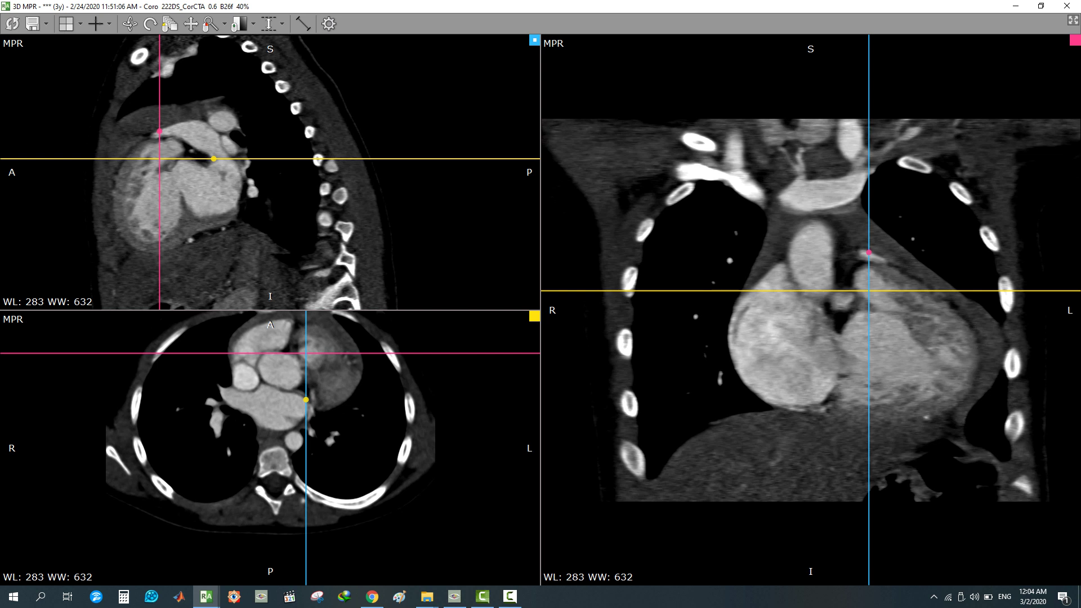
drag(252, 121, 253, 110)
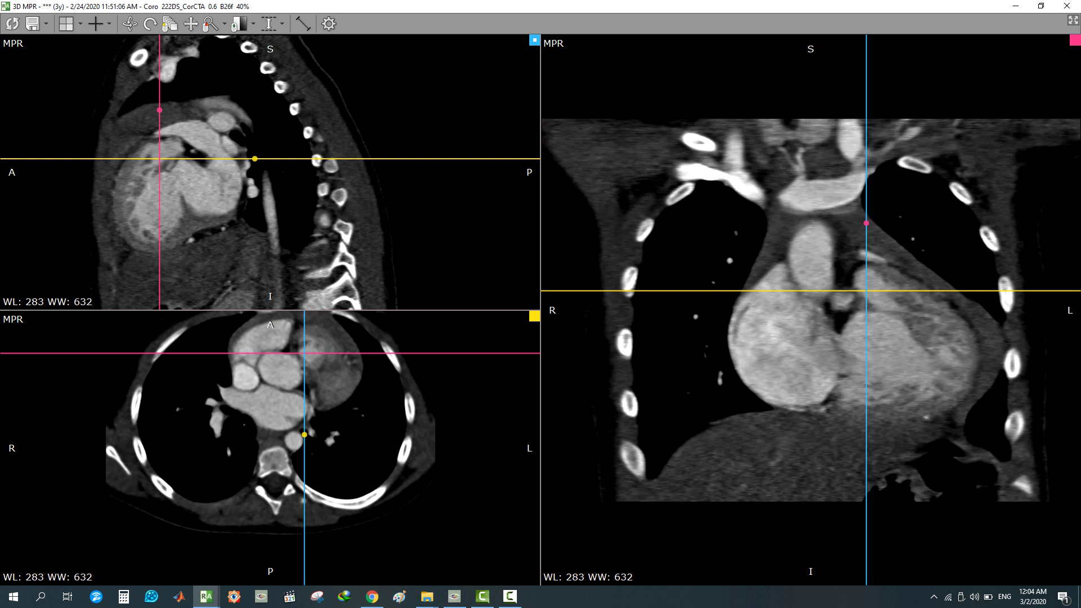
drag(253, 109, 252, 116)
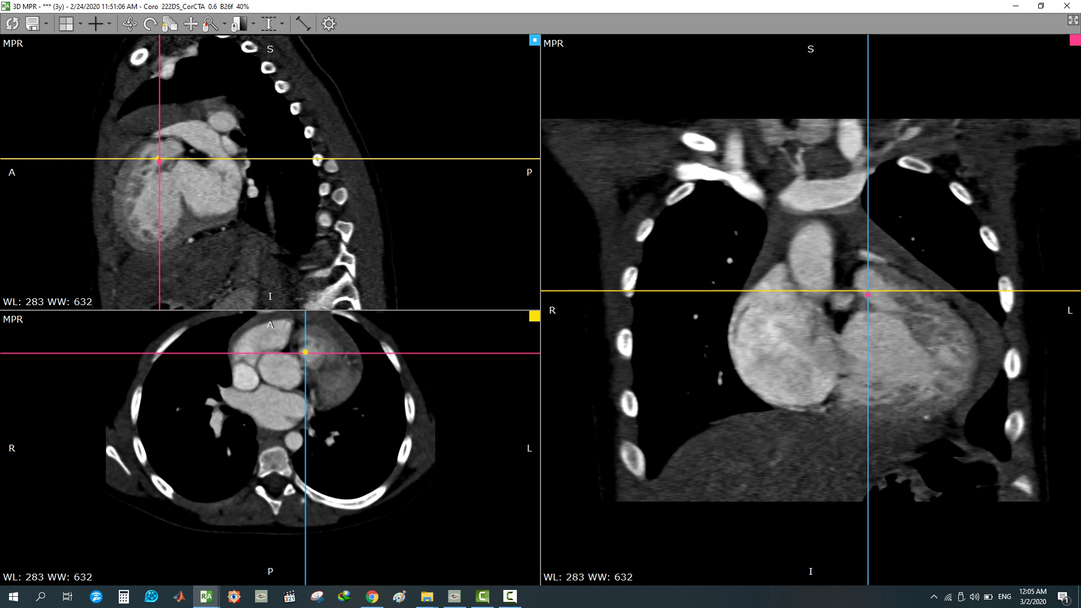
Recentre the crosshair on the outflow region in the sagittal view and tilt the axial and coronal planes about 45° clockwise
mouse_move(194, 149)
mouse_down()
mouse_move(186, 132)
mouse_move(171, 143)
mouse_move(176, 163)
mouse_move(164, 142)
mouse_move(154, 163)
mouse_move(209, 163)
mouse_move(192, 168)
mouse_up()
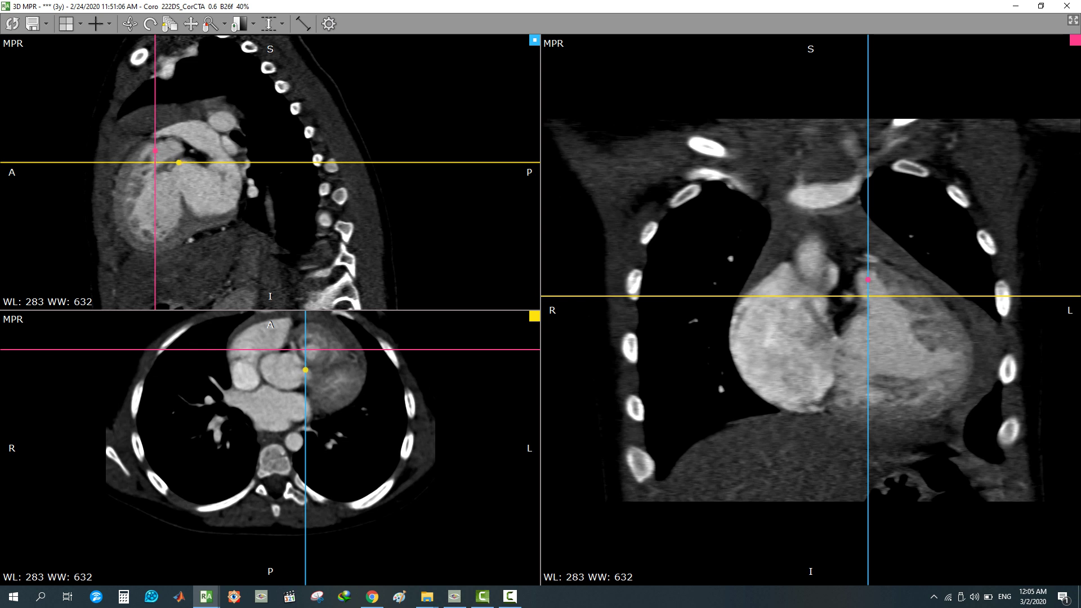
drag(155, 162, 163, 152)
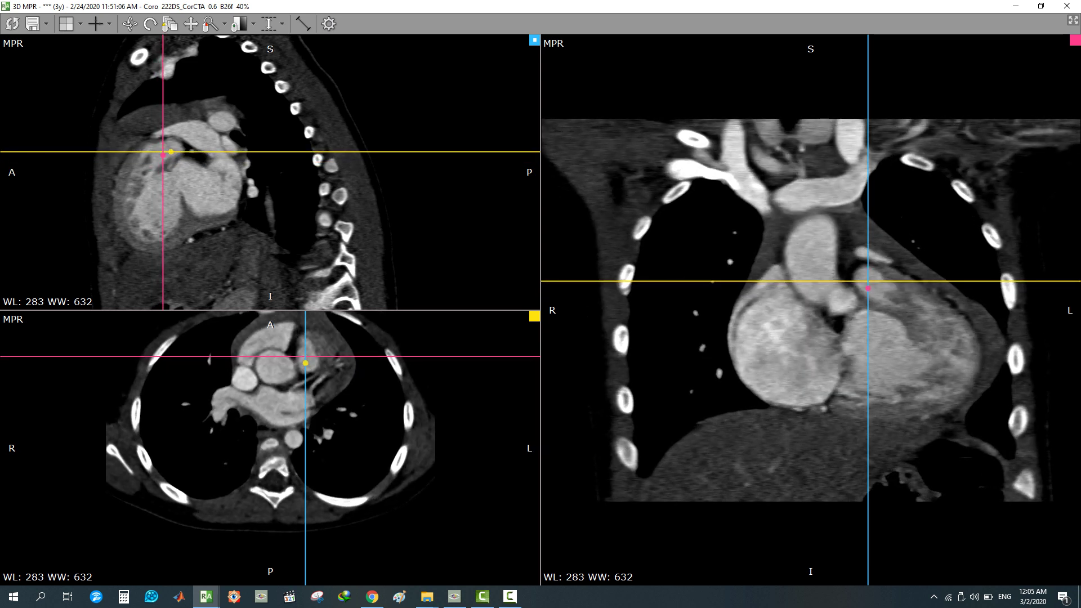
drag(321, 152, 272, 267)
drag(163, 152, 166, 151)
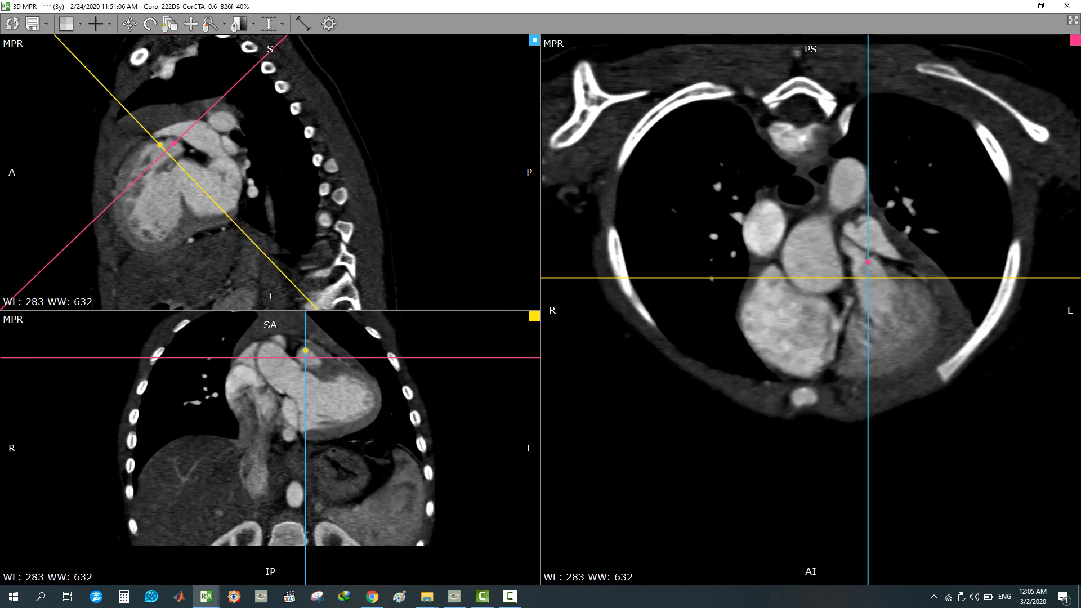
Rotate the axes about 15° counterclockwise in the tilted coronal view and fine-tune its slice through the outflow region
drag(1024, 277, 1025, 234)
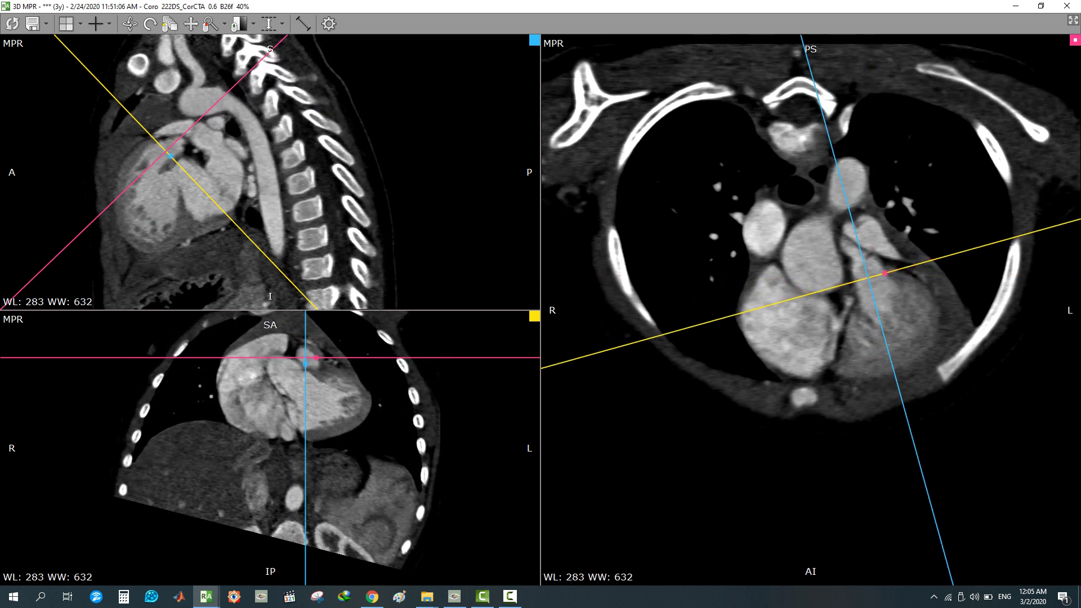
scroll(811, 309, down, 5)
scroll(811, 310, up, 6)
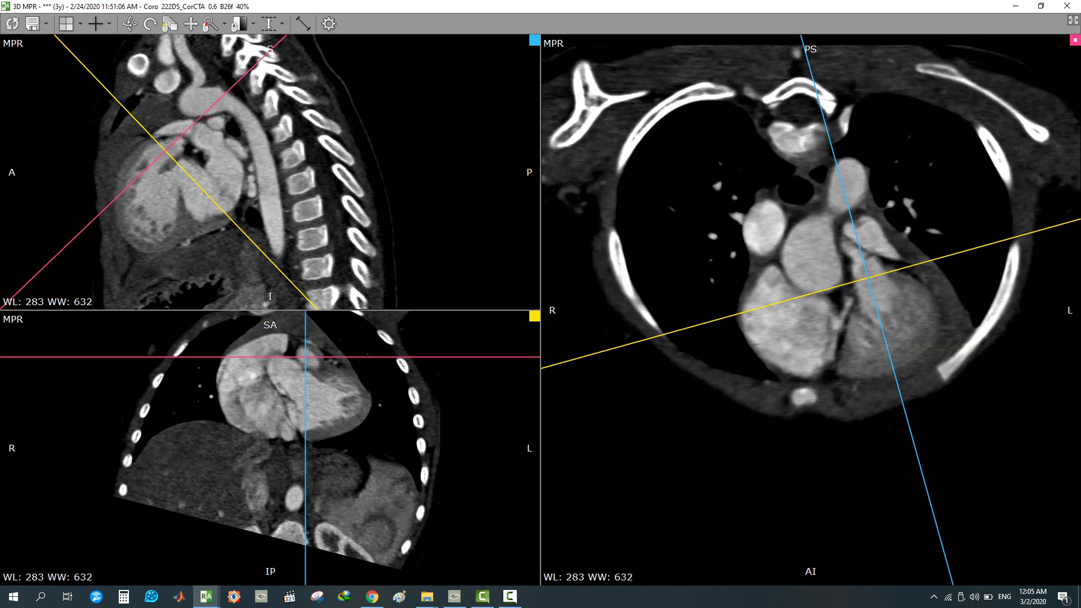
scroll(892, 272, down, 4)
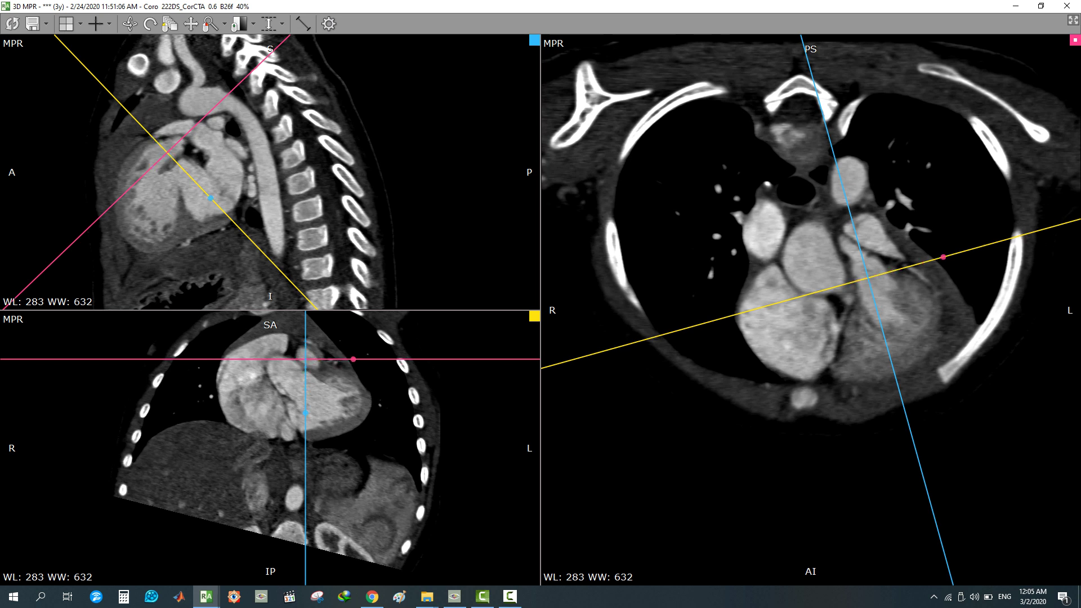
Enlarge the tilted coronal view, hide the axes and measure two perpendicular diameters of the outflow region
double_click(354, 393)
right_drag(647, 394, 647, 291)
click(191, 23)
drag(464, 236, 398, 451)
right_drag(398, 450, 398, 254)
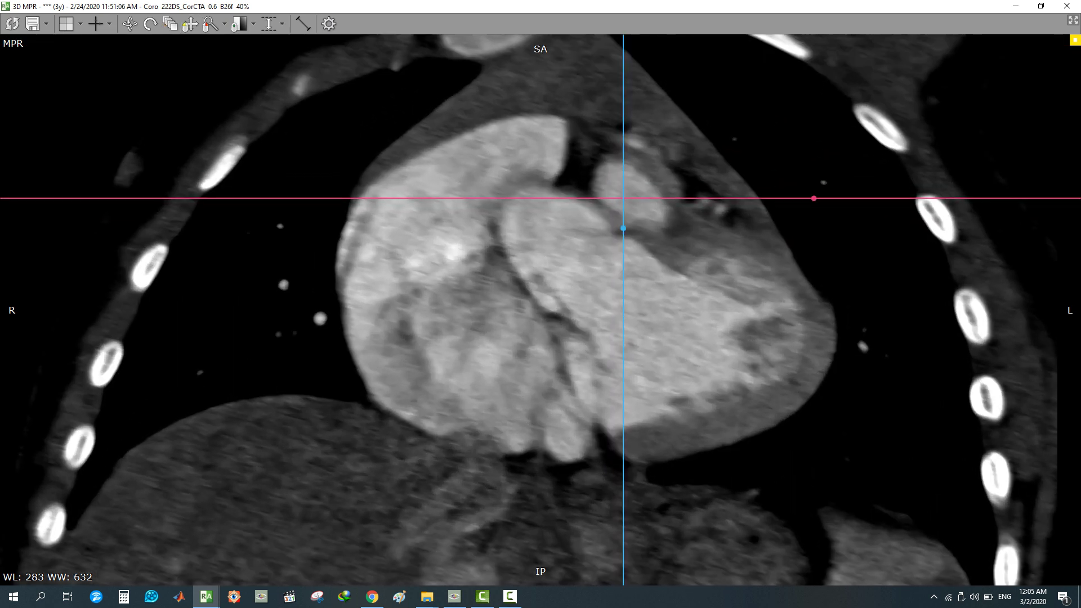
click(96, 23)
click(302, 23)
mouse_move(644, 175)
mouse_down()
mouse_move(620, 218)
mouse_move(656, 215)
mouse_move(594, 168)
mouse_up()
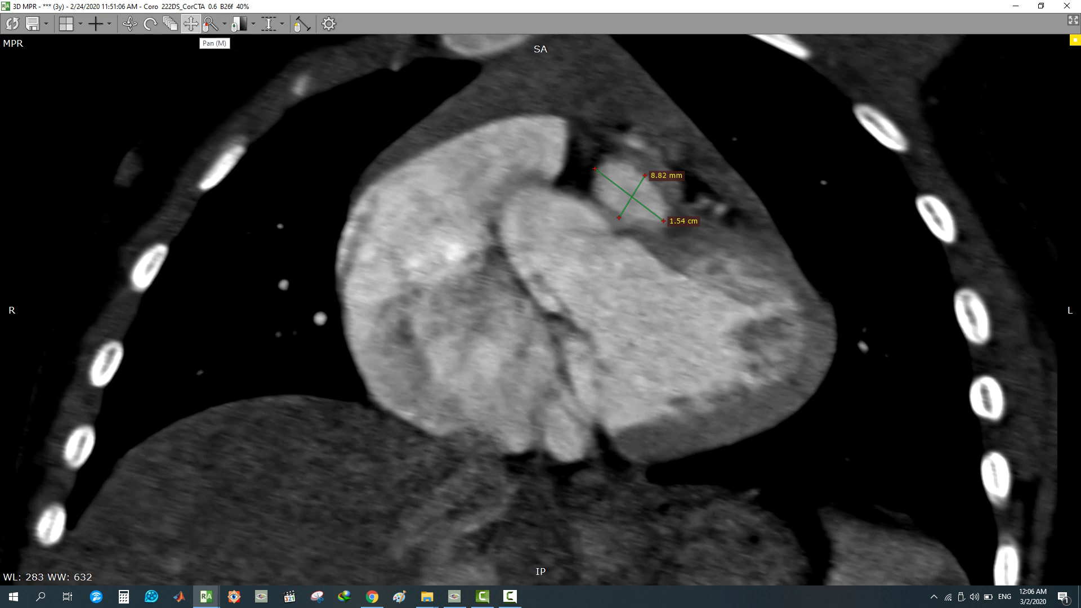
Examine the tilted coronal slices from the measured outflow region towards the great vessels and restore the three-view layout
scroll(279, 272, down, 8)
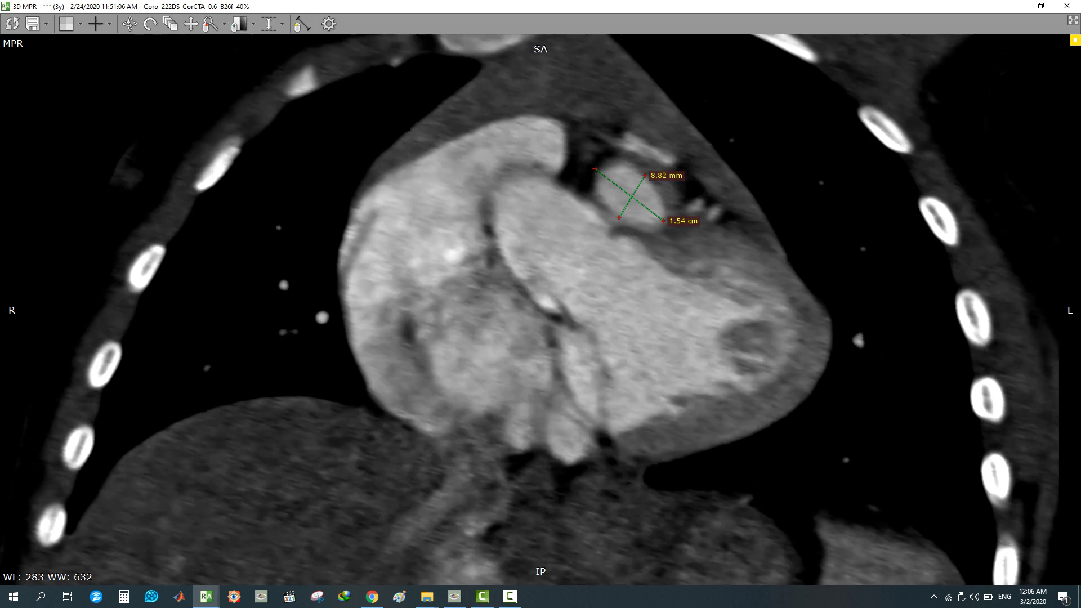
scroll(279, 272, down, 8)
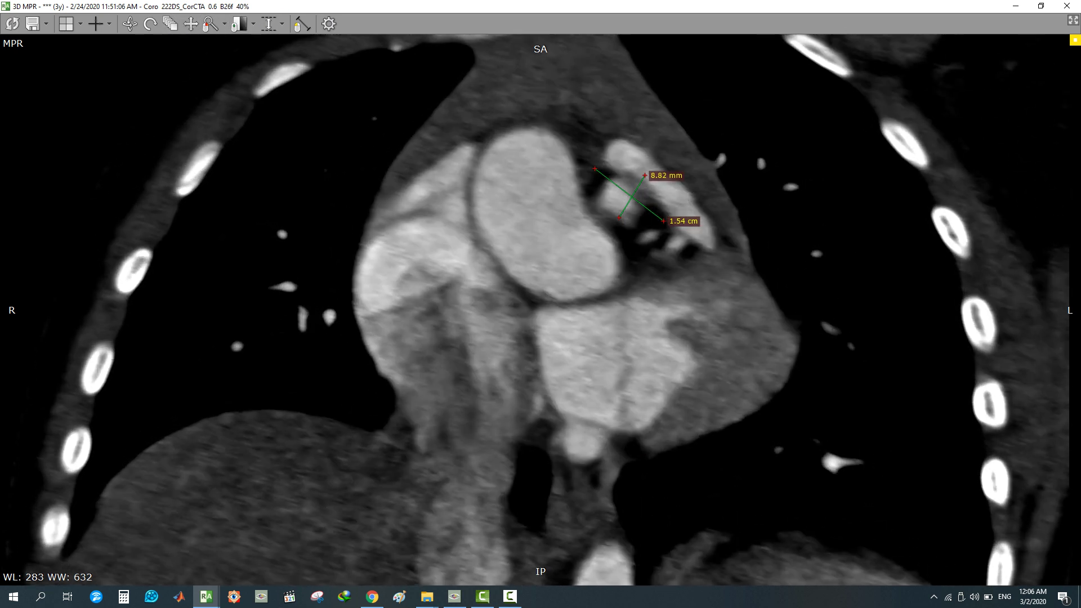
scroll(279, 272, up, 8)
scroll(279, 273, down, 8)
double_click(279, 272)
scroll(279, 272, down, 5)
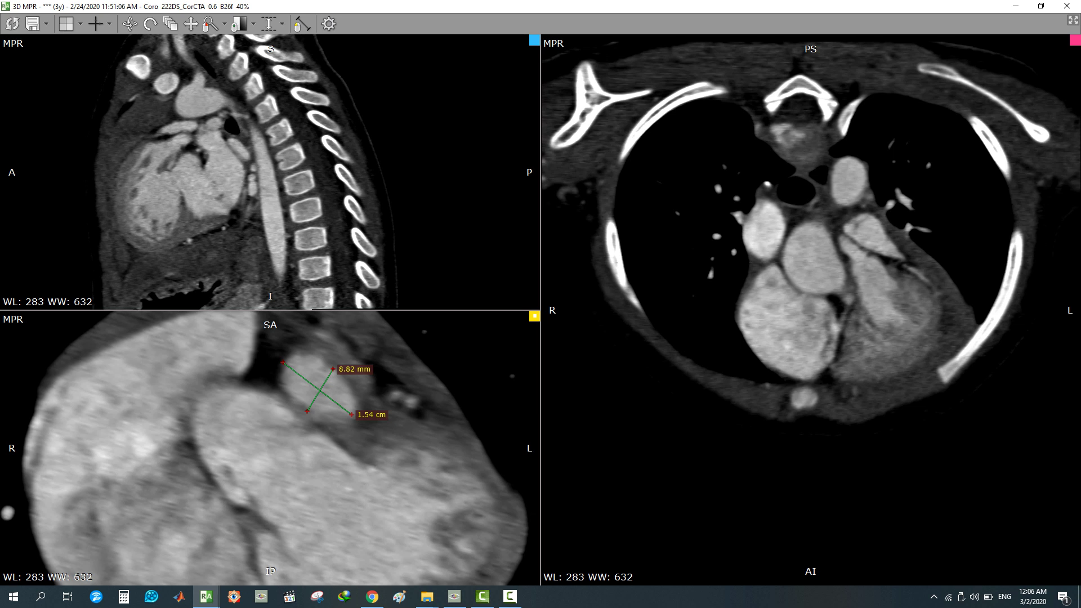
scroll(270, 450, down, 8)
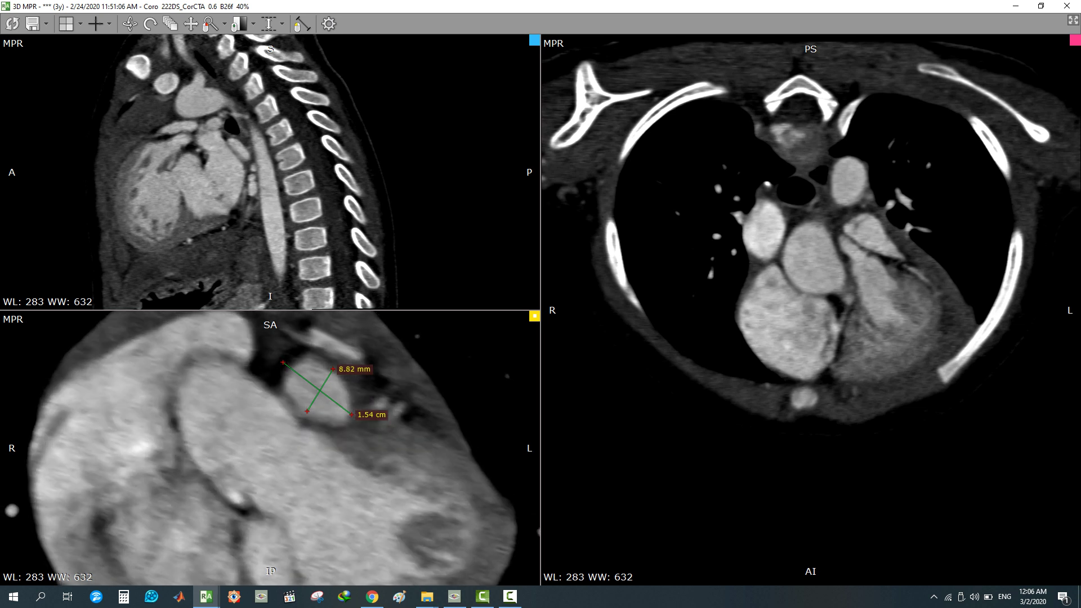
scroll(270, 448, down, 8)
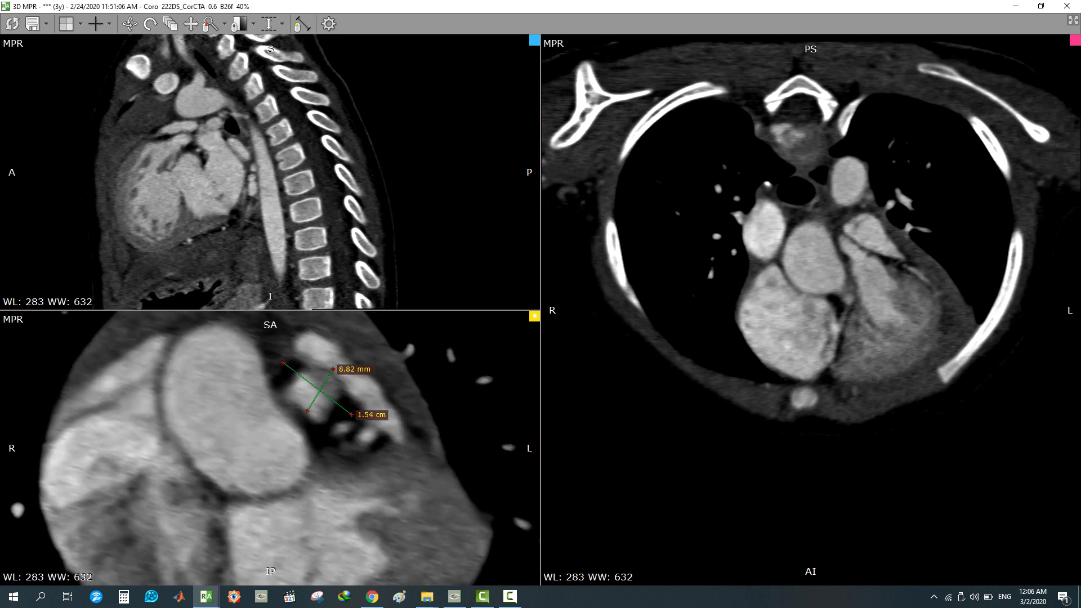
scroll(270, 448, down, 2)
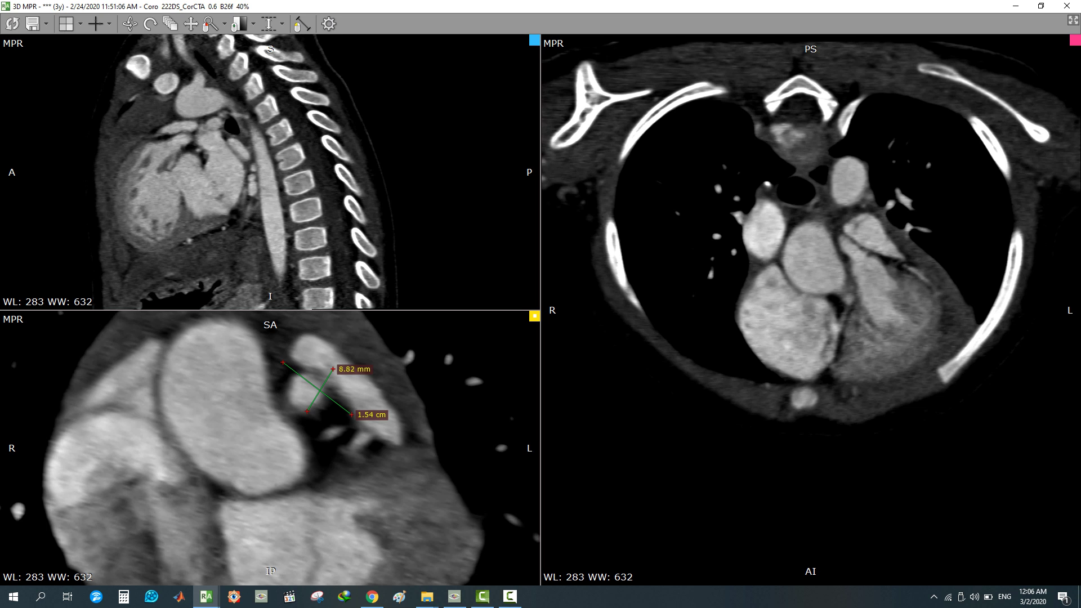
Undo both diameter measurements, show the axes, centre them on the outflow vessel and tilt them about 10° clockwise in the sagittal view
key(ctrl+z)
key(ctrl+z)
click(96, 24)
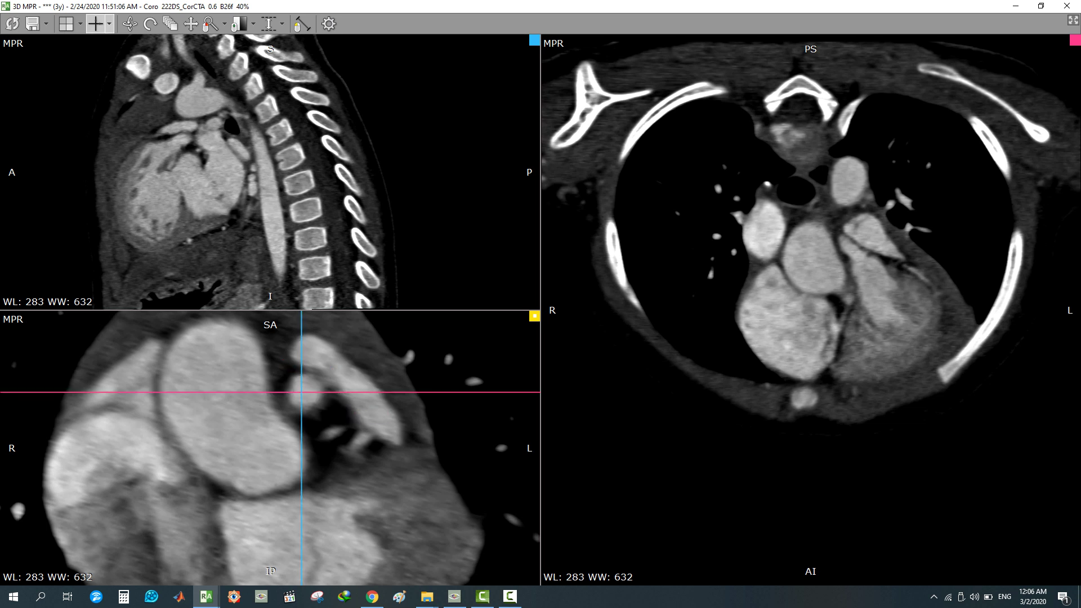
drag(179, 141, 181, 141)
drag(262, 225, 270, 267)
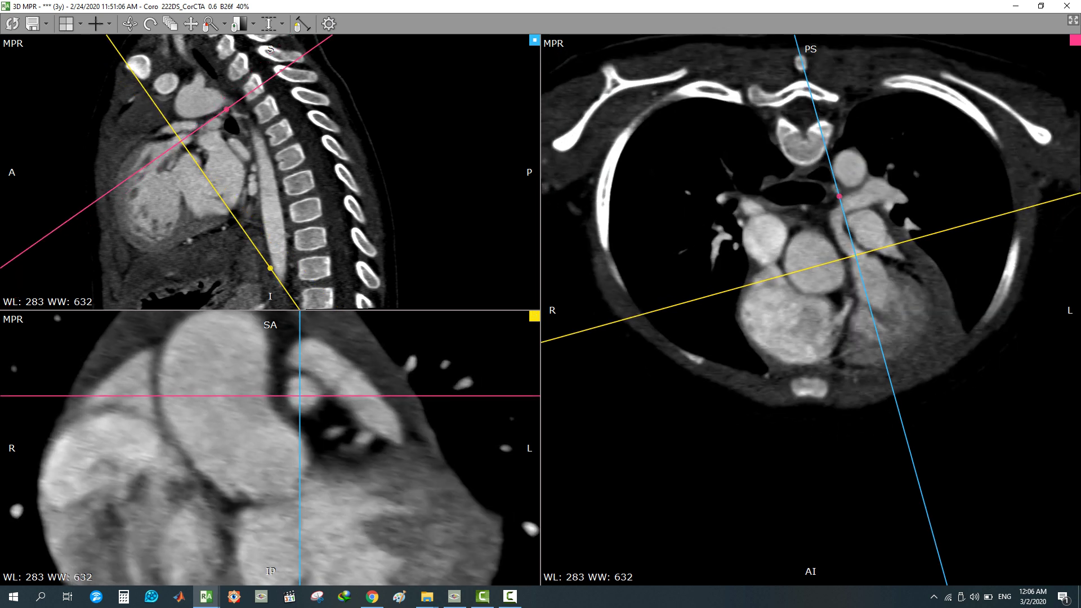
Adjust the crosshair on the outflow vessel in the axial view and rotate its axes about 12° counterclockwise
mouse_move(838, 260)
mouse_down()
mouse_move(949, 231)
mouse_move(949, 217)
mouse_up()
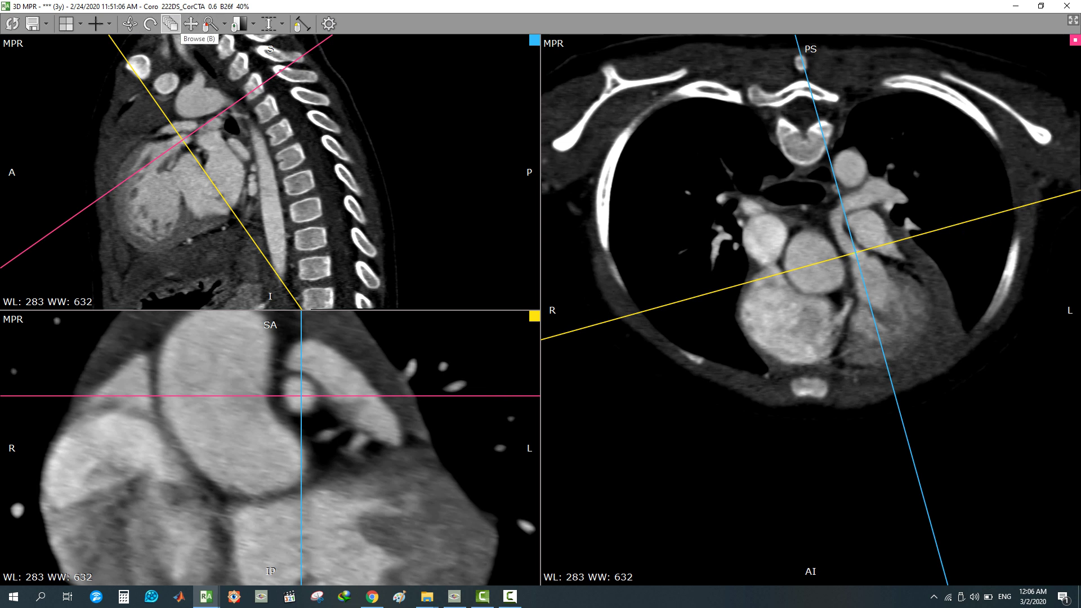
click(96, 24)
click(96, 23)
drag(1028, 204, 1014, 170)
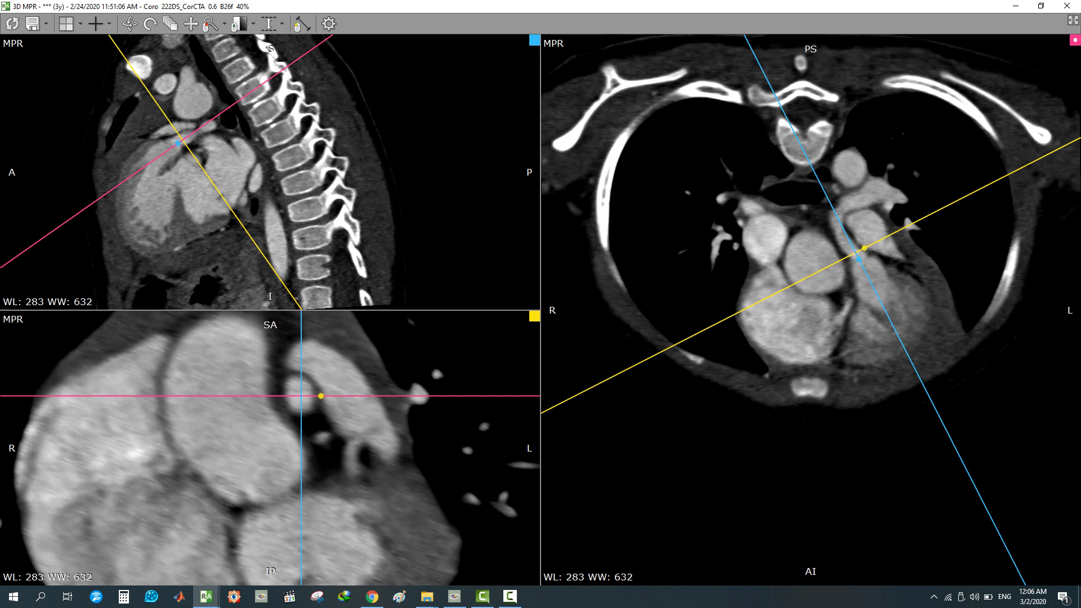
Move the tilted coronal slice along the small vessel beside the aorta, centre on it and fine-tune the sagittal and axial angles
scroll(406, 433, down, 5)
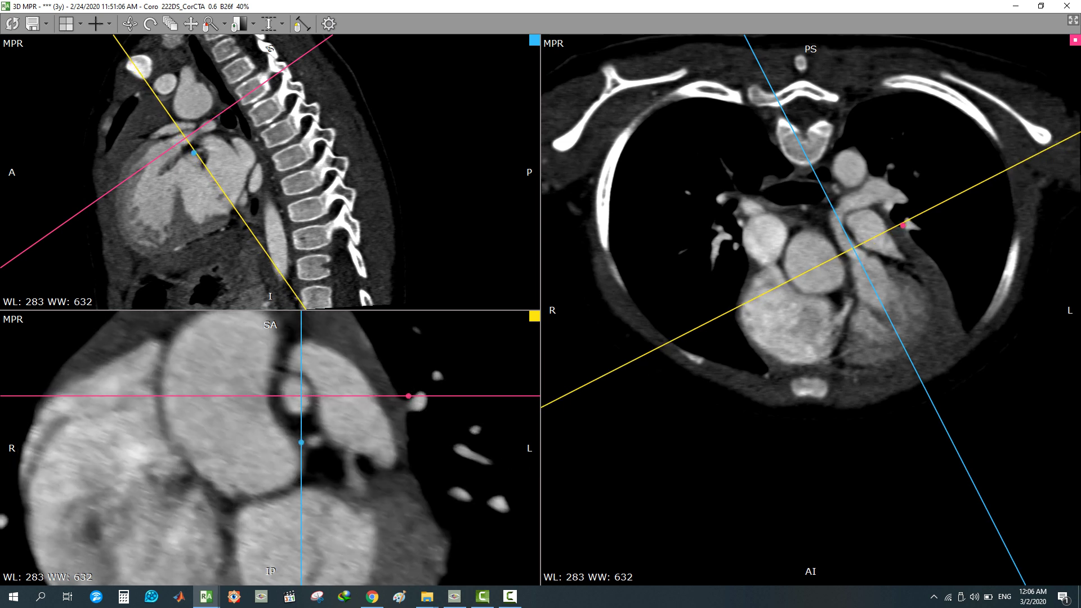
scroll(405, 433, down, 8)
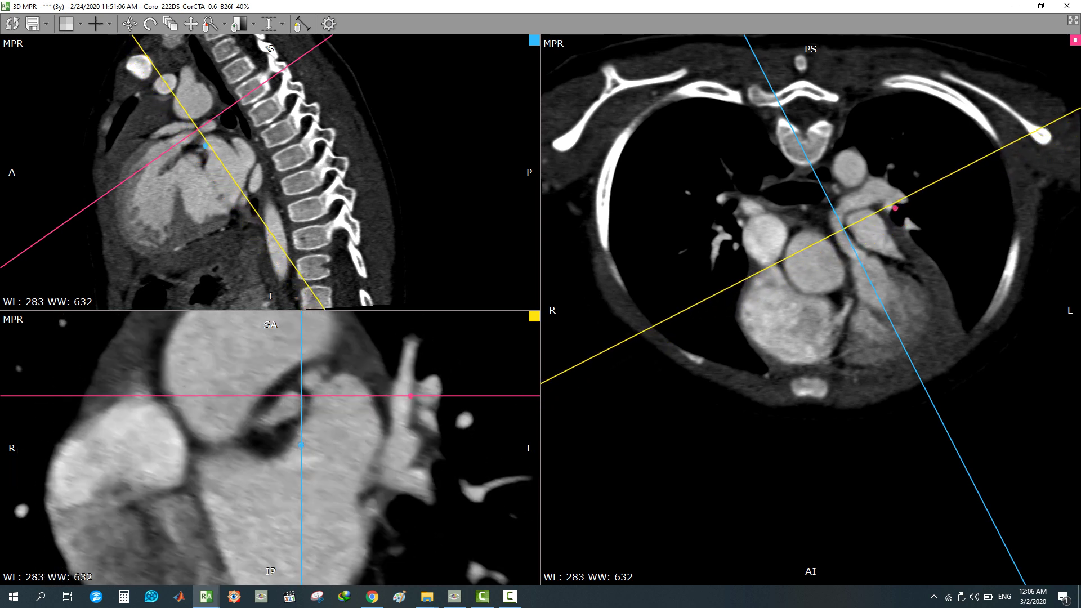
scroll(903, 211, down, 2)
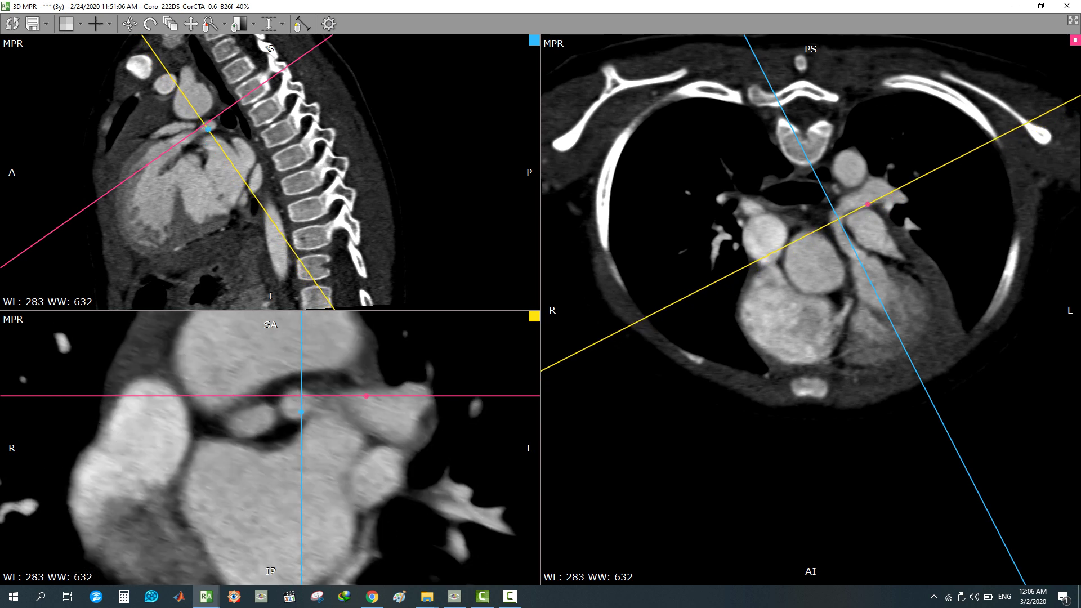
scroll(903, 211, down, 6)
drag(301, 395, 291, 401)
drag(260, 228, 249, 235)
drag(881, 220, 877, 215)
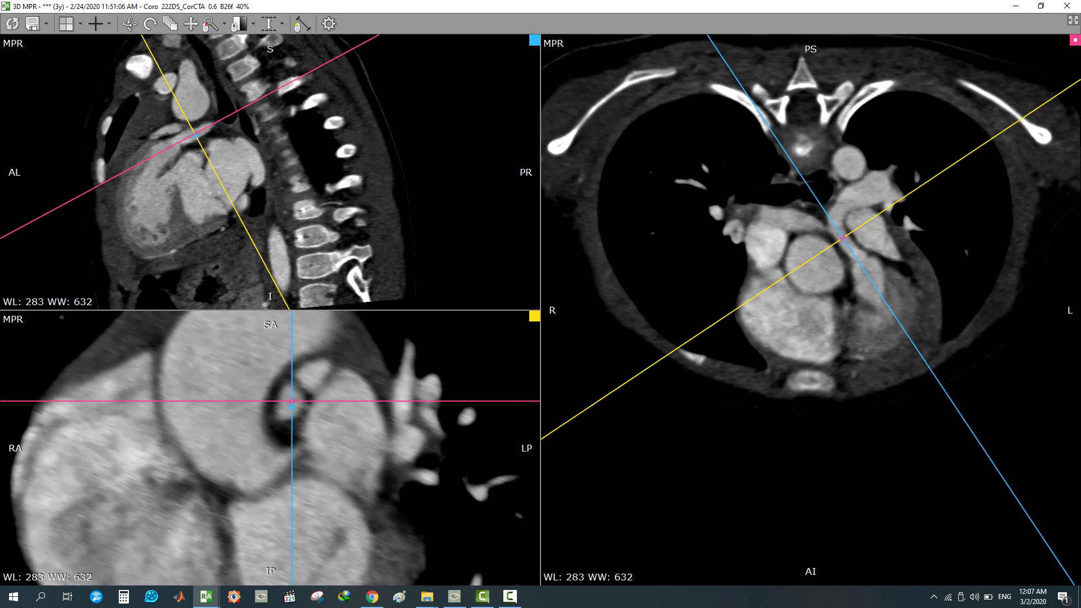
Enlarge the tilted coronal view with the axes hidden and measure two perpendicular diameters of the small vessel beside the aorta
double_click(334, 433)
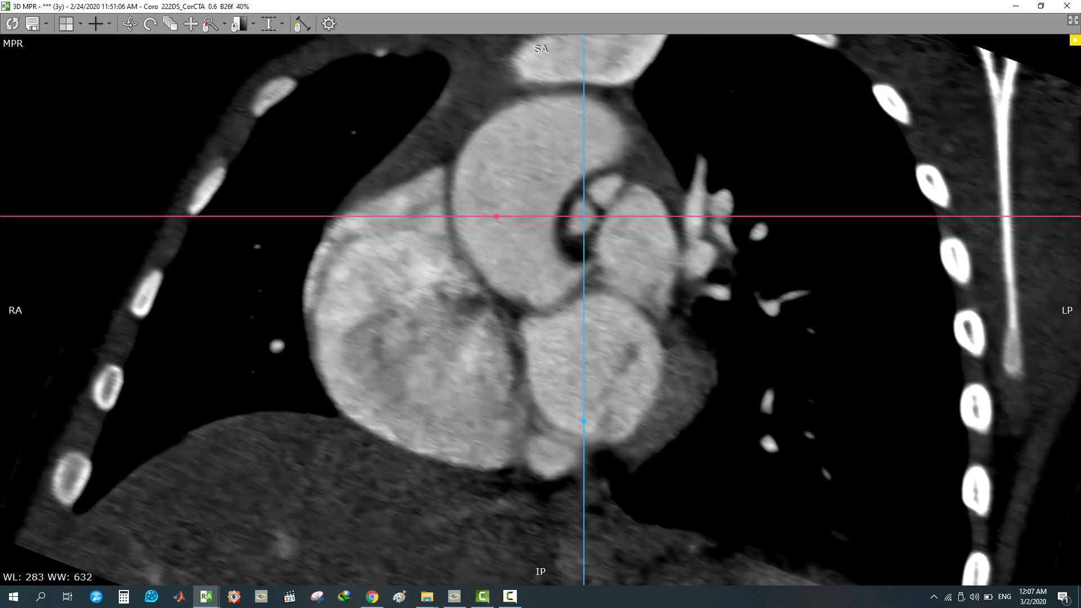
right_drag(334, 434, 212, 131)
click(95, 23)
mouse_move(611, 158)
mouse_down()
mouse_move(587, 199)
mouse_move(615, 186)
mouse_up()
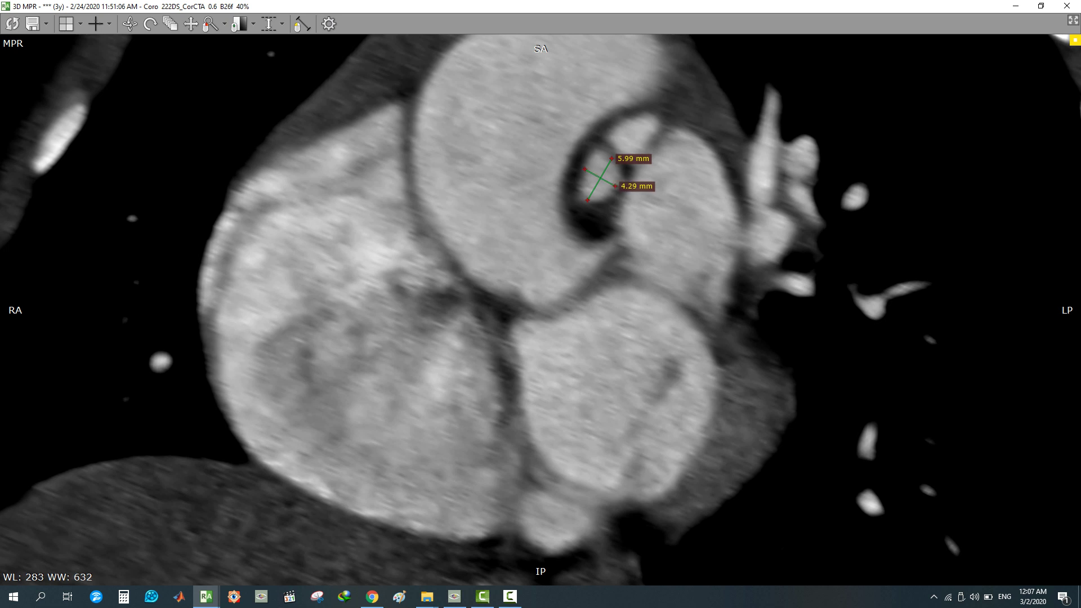
Delete the small vessel's diameter measurements, return to the three-view layout with axes and readjust the crosshair around the vessel
key(Delete)
key(Delete)
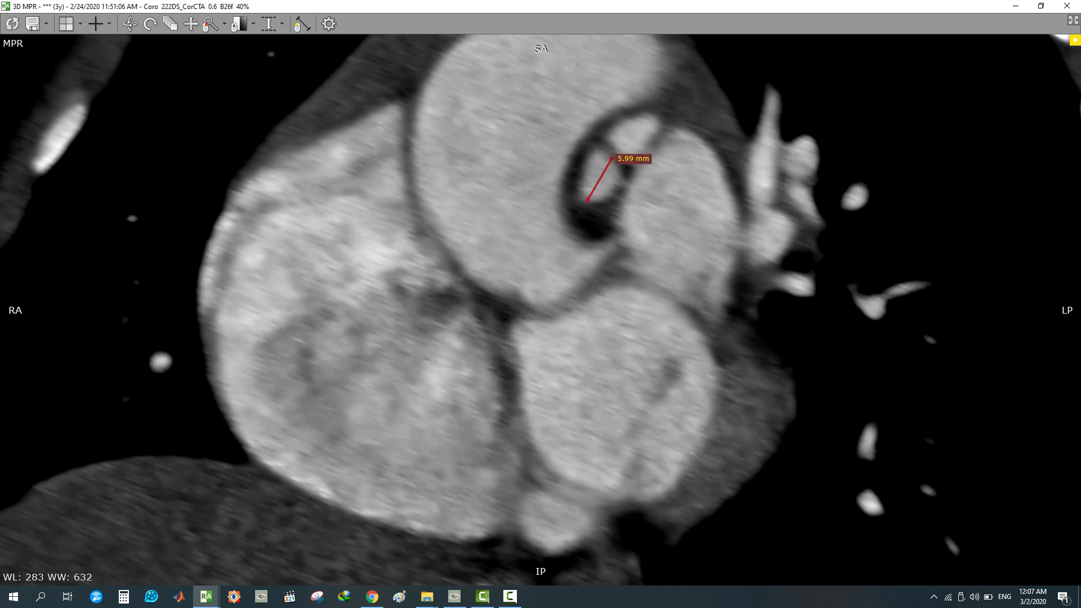
click(96, 23)
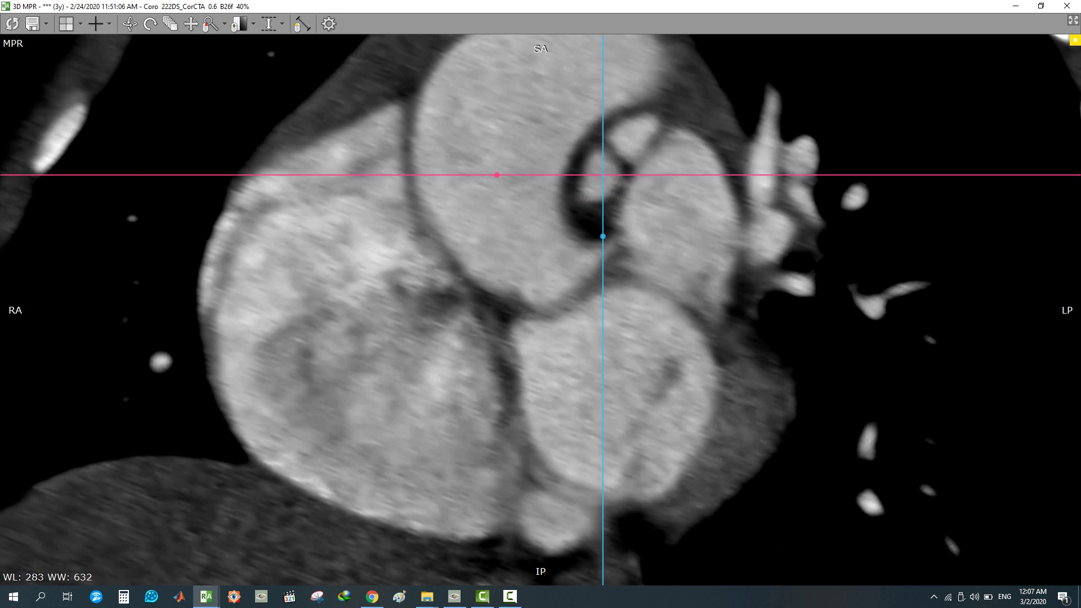
double_click(603, 237)
mouse_move(301, 380)
mouse_down()
mouse_move(308, 401)
mouse_move(306, 392)
mouse_up()
drag(845, 237, 830, 239)
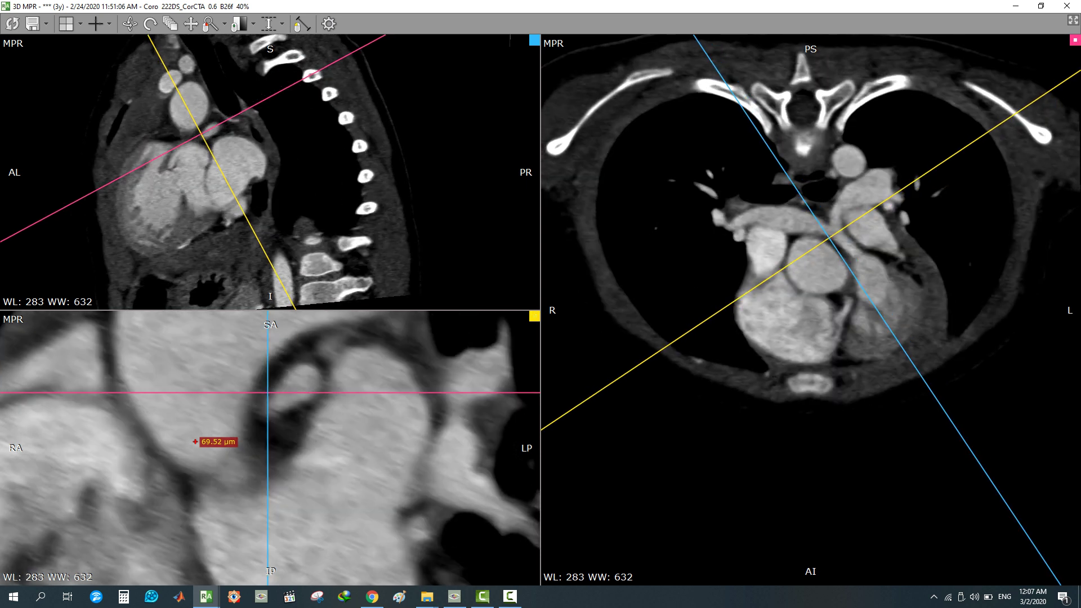
Reset the MPR views, centre the axes on the pulmonary artery branching level and rotate them about 25° counterclockwise in the axial view
click(13, 23)
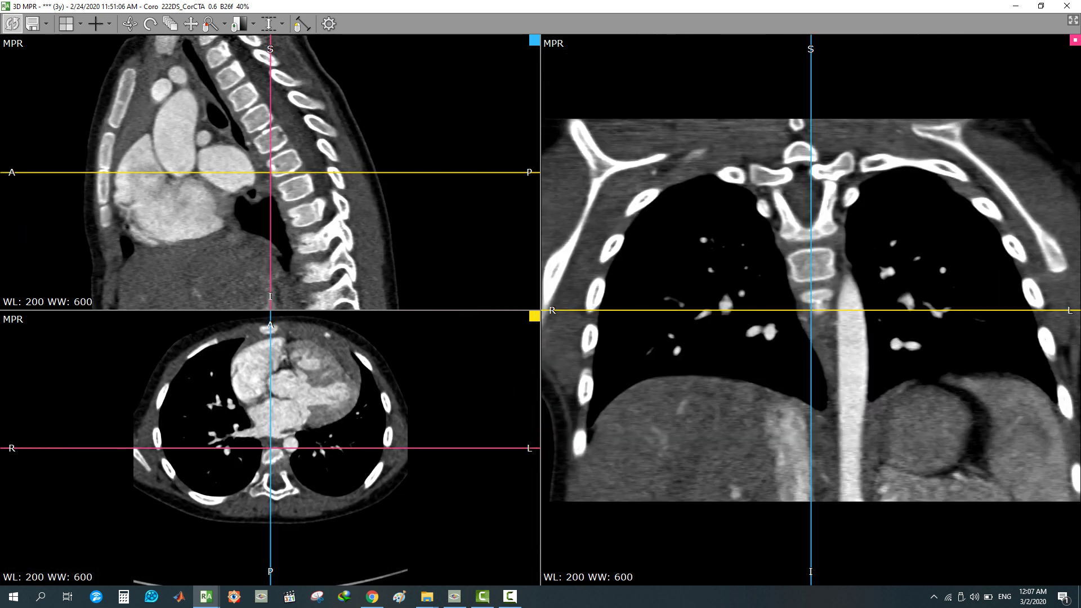
right_drag(377, 478, 373, 441)
scroll(372, 441, up, 8)
scroll(373, 448, up, 20)
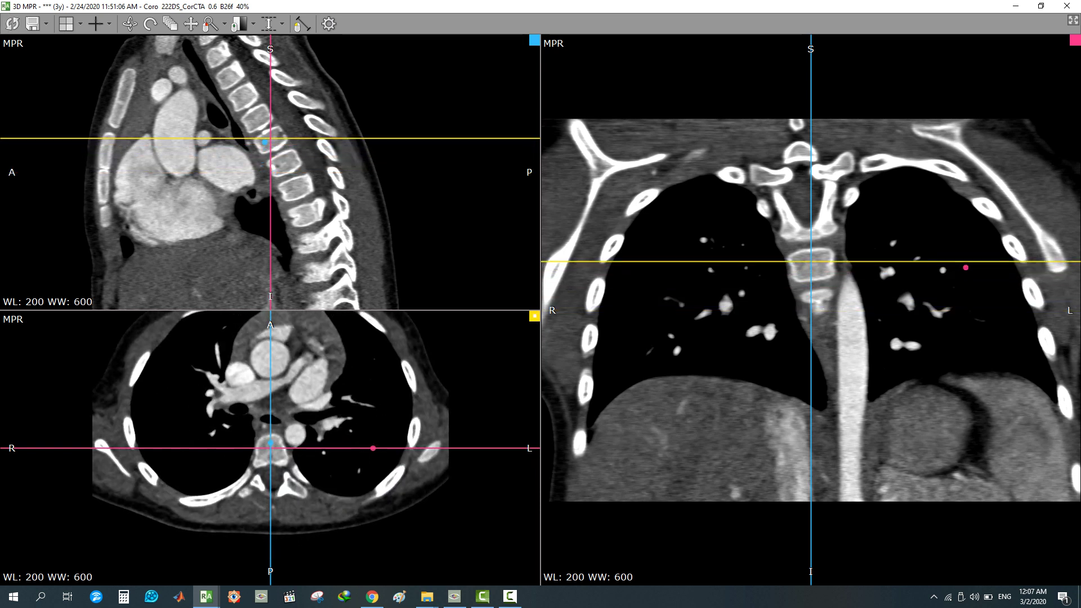
drag(271, 448, 274, 388)
drag(403, 388, 398, 328)
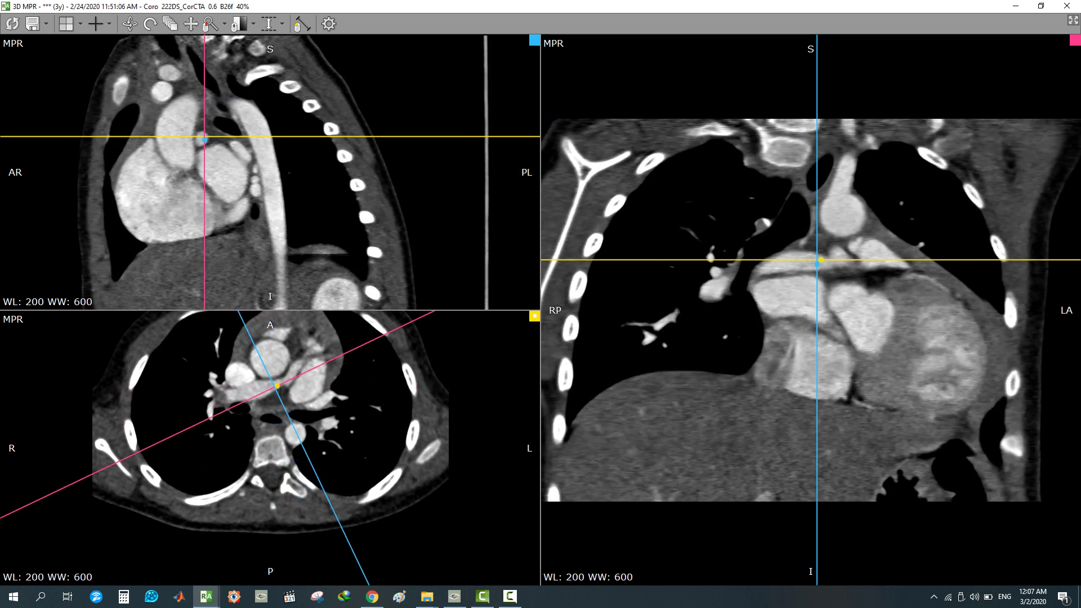
Measure two perpendicular diameters of the proximal right pulmonary artery's cross-section in the oblique sagittal view, with the crosshair lines hidden
drag(818, 259, 817, 262)
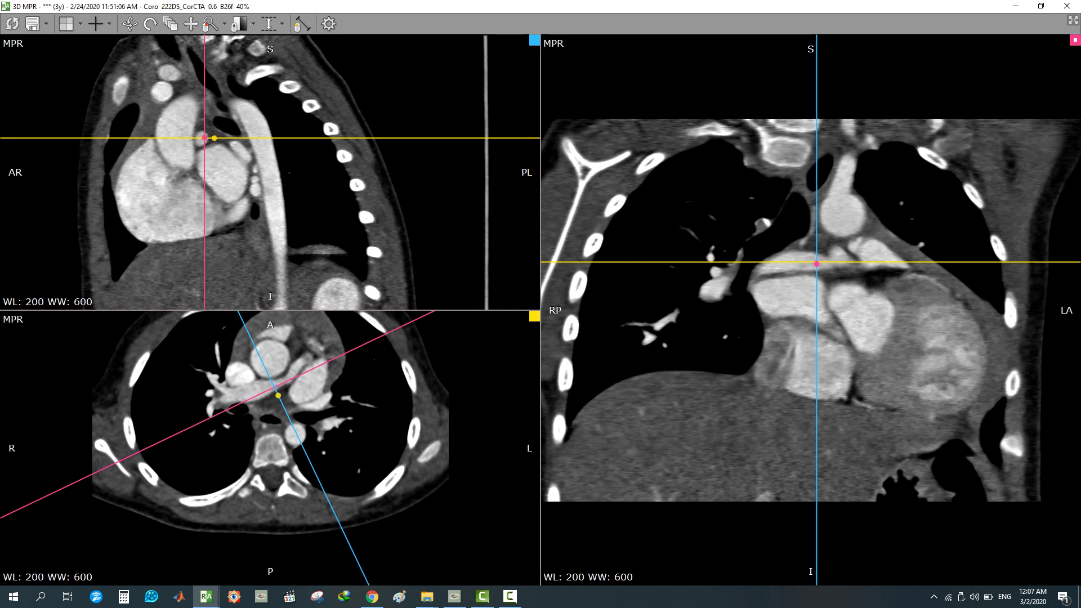
right_drag(299, 212, 298, 163)
click(302, 23)
click(95, 24)
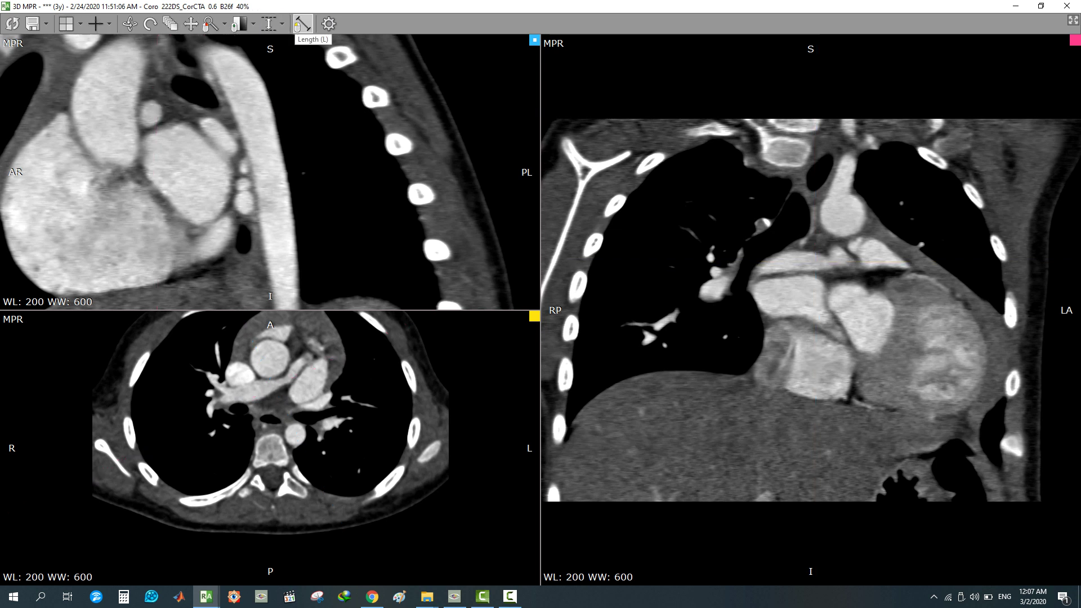
drag(154, 98, 160, 116)
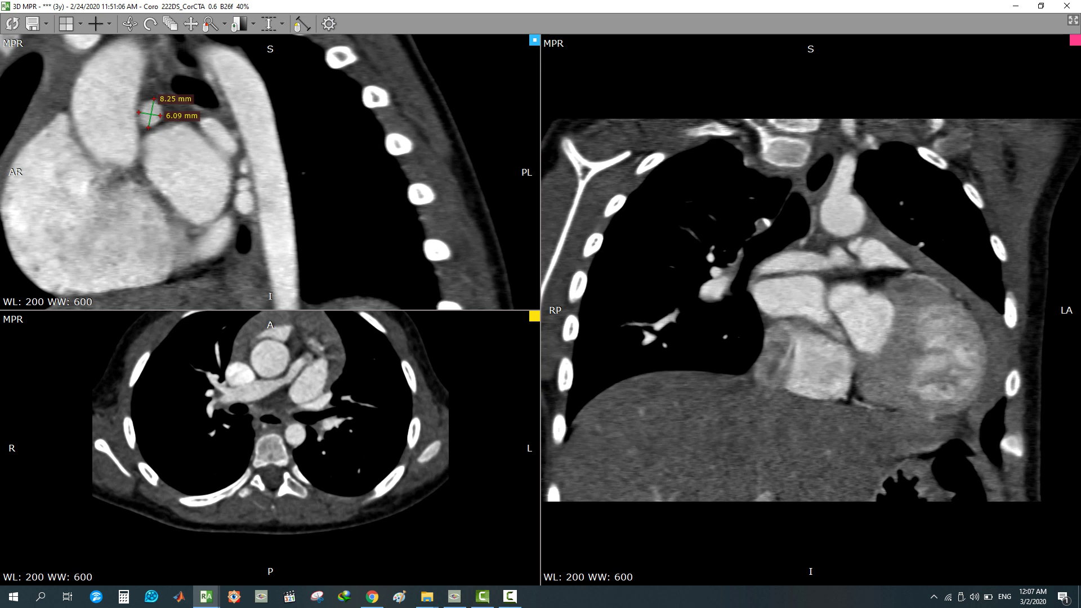
Centre the crosshair on the distal right pulmonary artery and rotate the axial reference lines perpendicular to the vessel's course
click(95, 24)
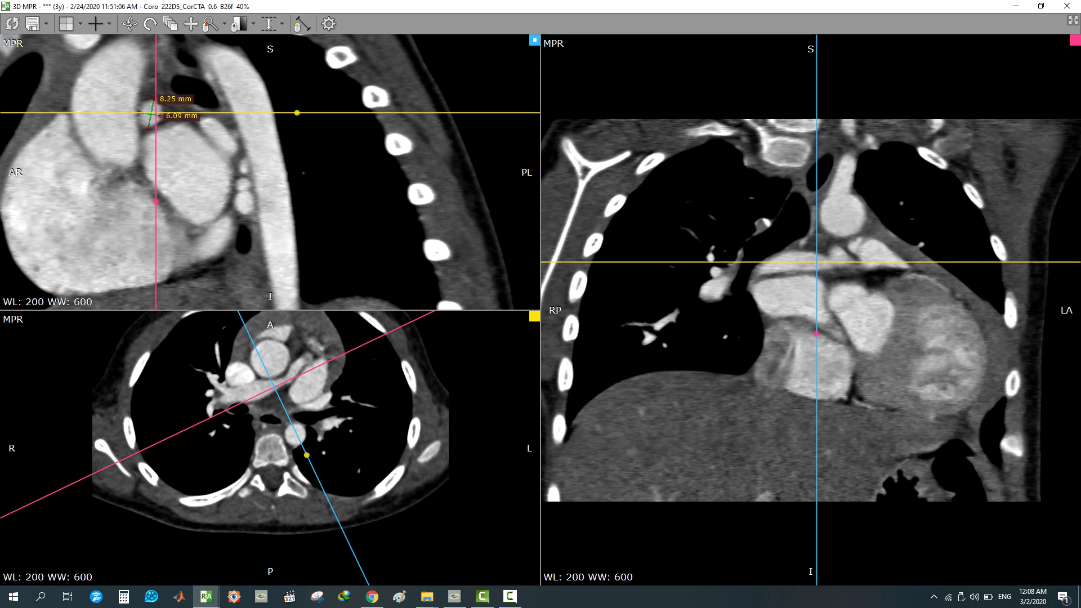
scroll(296, 202, up, 3)
scroll(303, 201, up, 3)
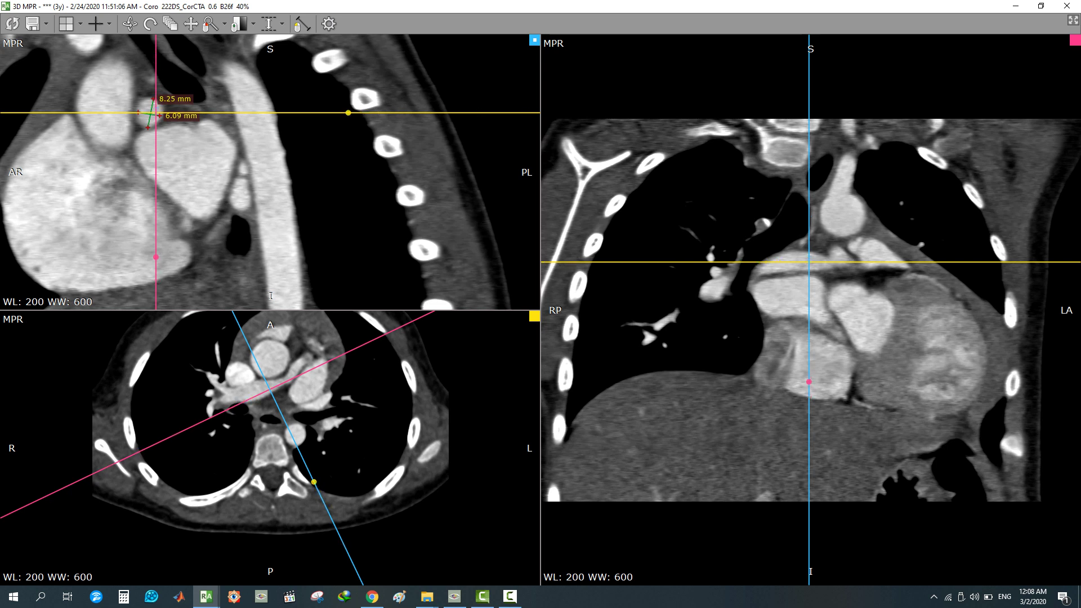
scroll(317, 239, down, 10)
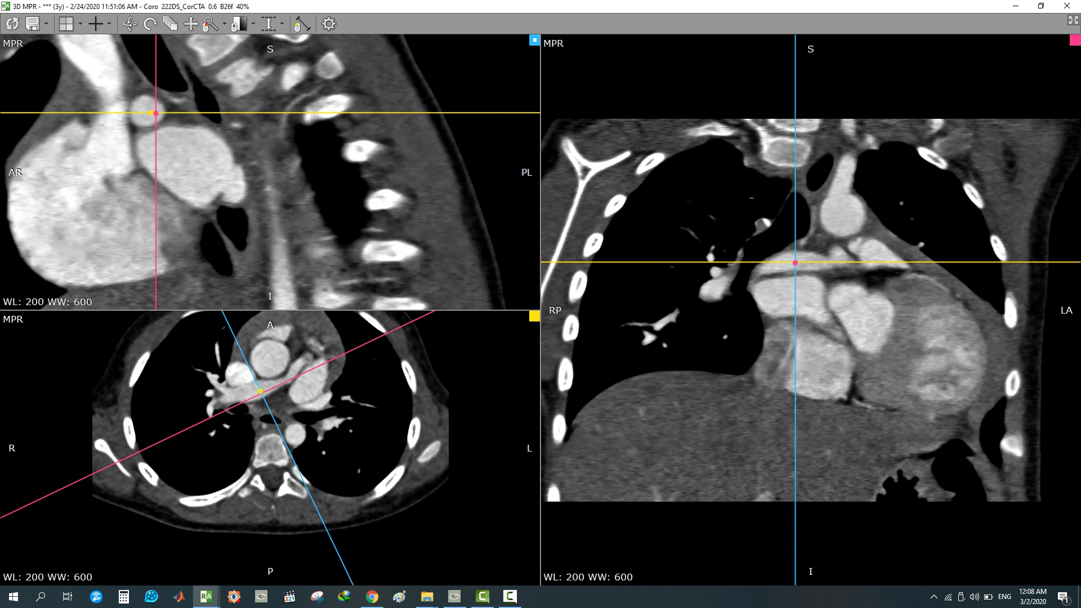
scroll(270, 172, down, 8)
scroll(270, 172, down, 8)
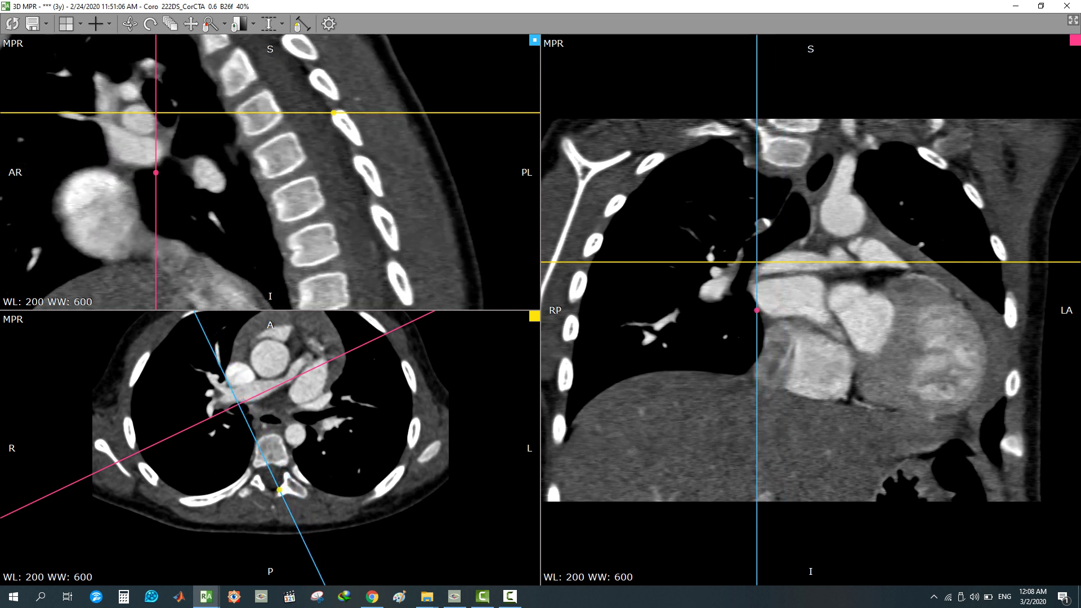
scroll(270, 171, up, 6)
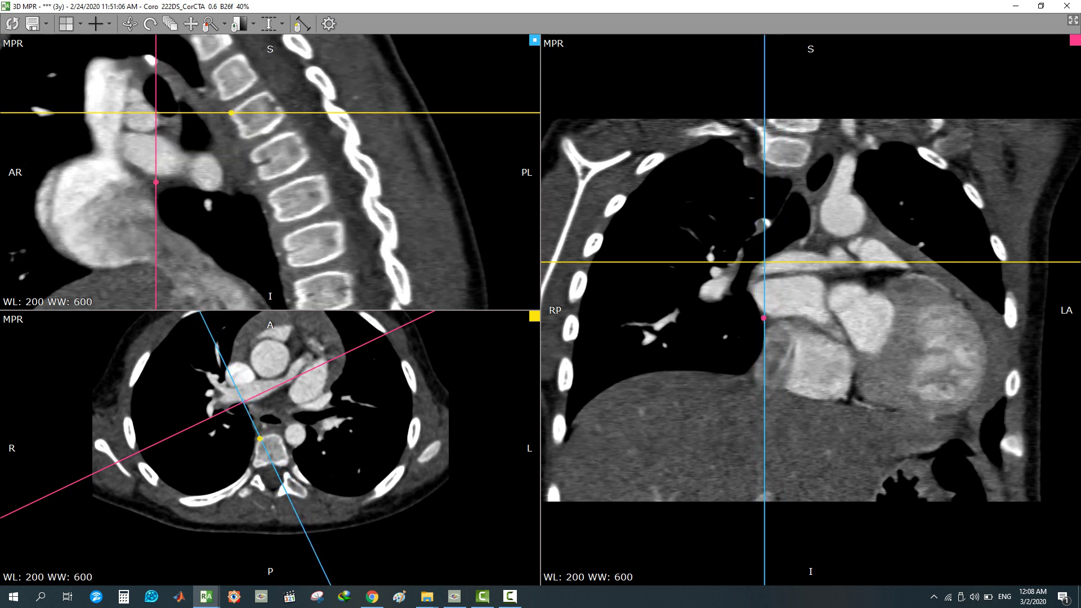
scroll(231, 182, up, 3)
drag(156, 113, 141, 117)
drag(363, 337, 372, 366)
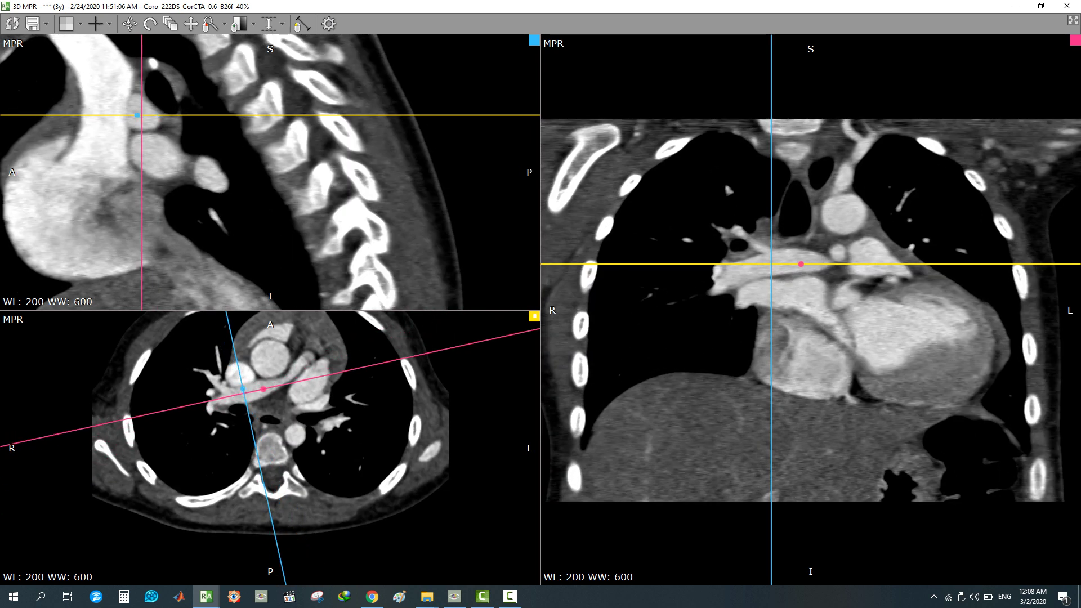
drag(771, 264, 774, 259)
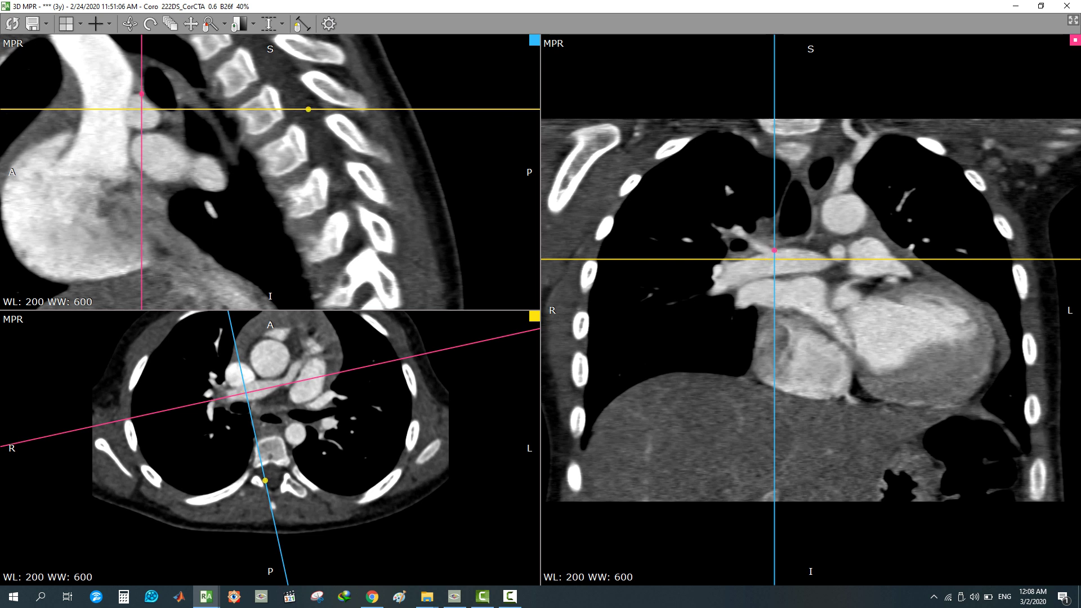
Measure two perpendicular diameters of the distal right pulmonary artery in the enlarged sagittal view, using WL 301 and WW 636
double_click(217, 177)
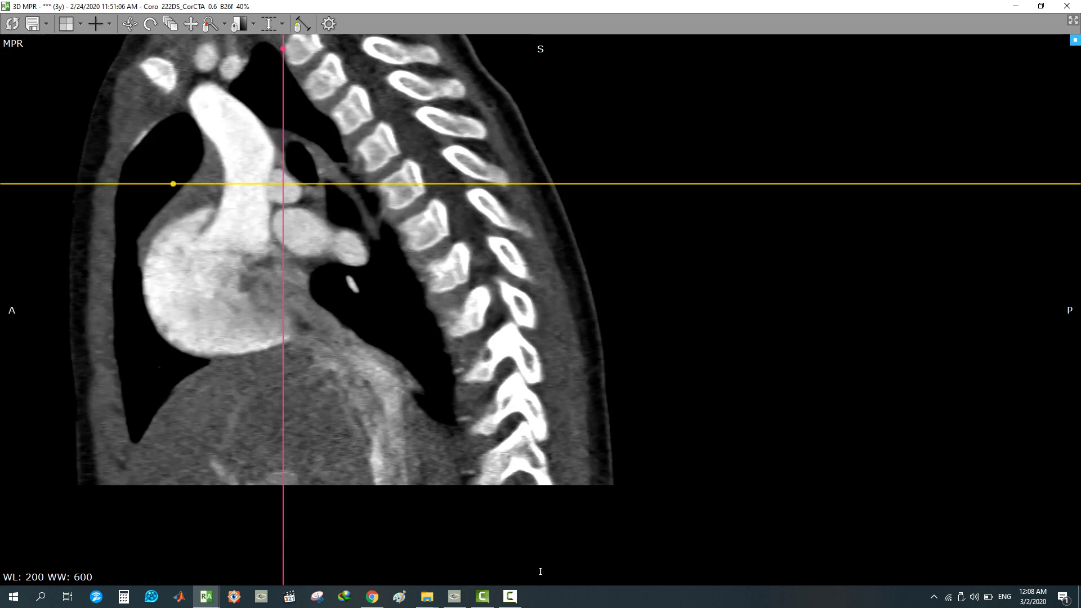
click(191, 23)
drag(394, 168, 683, 294)
right_drag(682, 294, 686, 128)
middle_drag(686, 129, 705, 185)
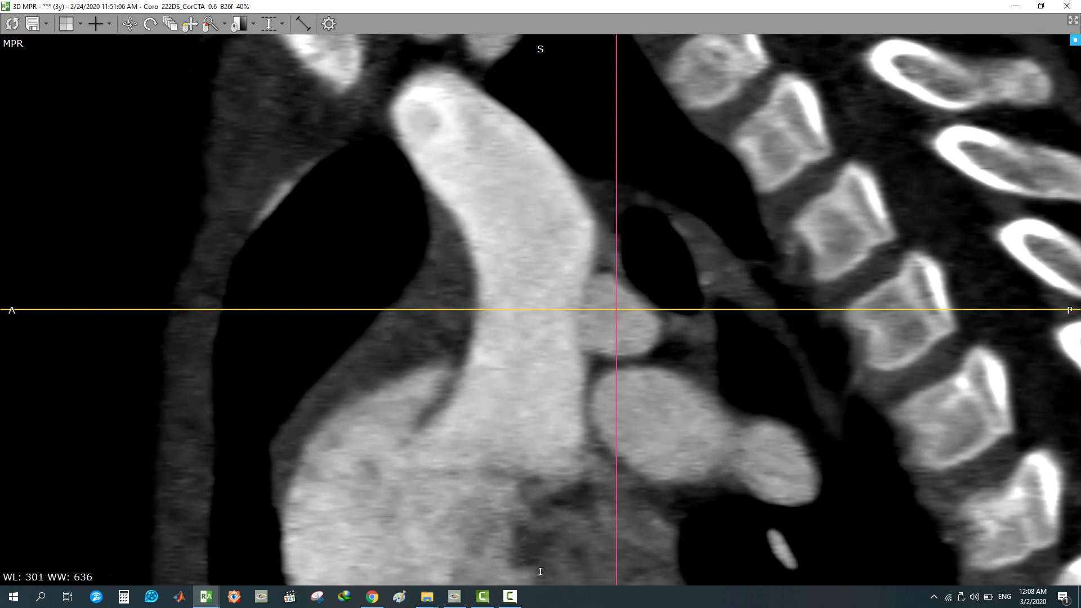
click(109, 24)
click(112, 41)
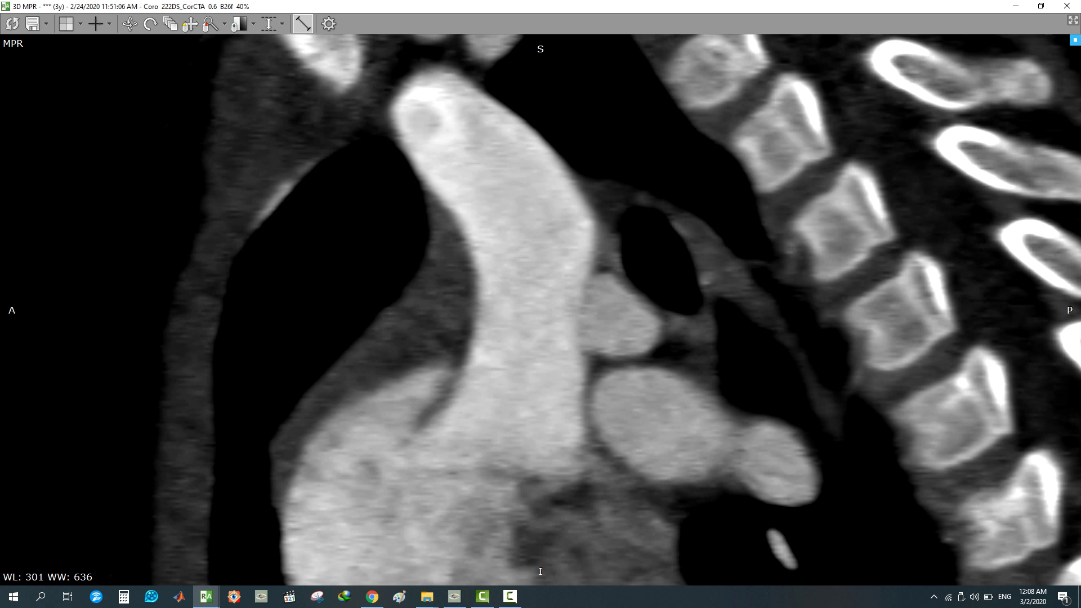
click(302, 24)
drag(607, 272, 615, 356)
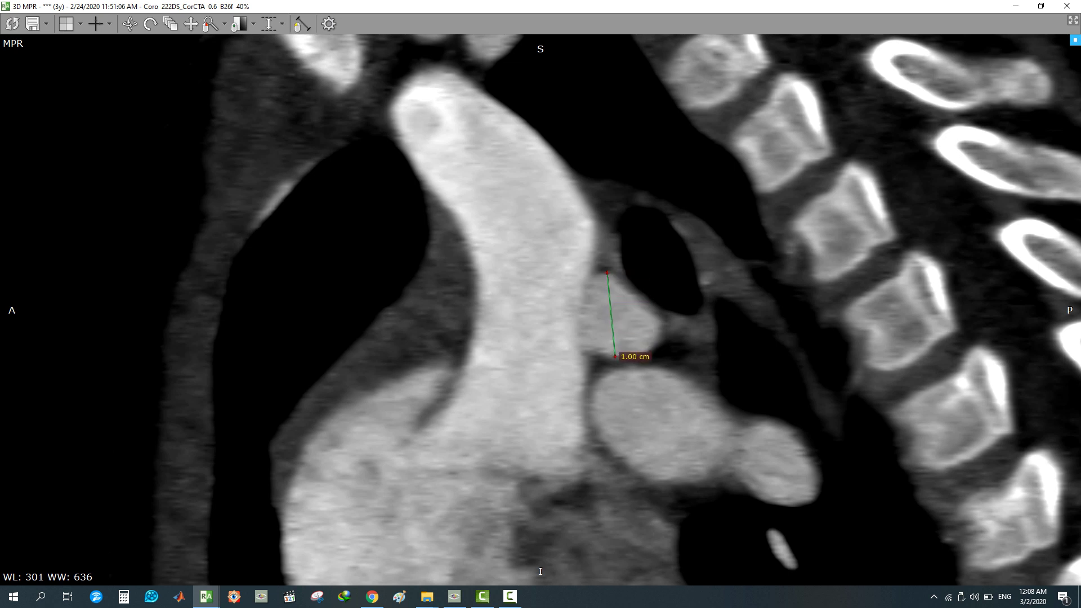
drag(661, 321, 575, 327)
double_click(616, 315)
Reset the MPR planes and align the axial crosshair with the course of the left pulmonary artery
click(96, 24)
scroll(270, 439, up, 6)
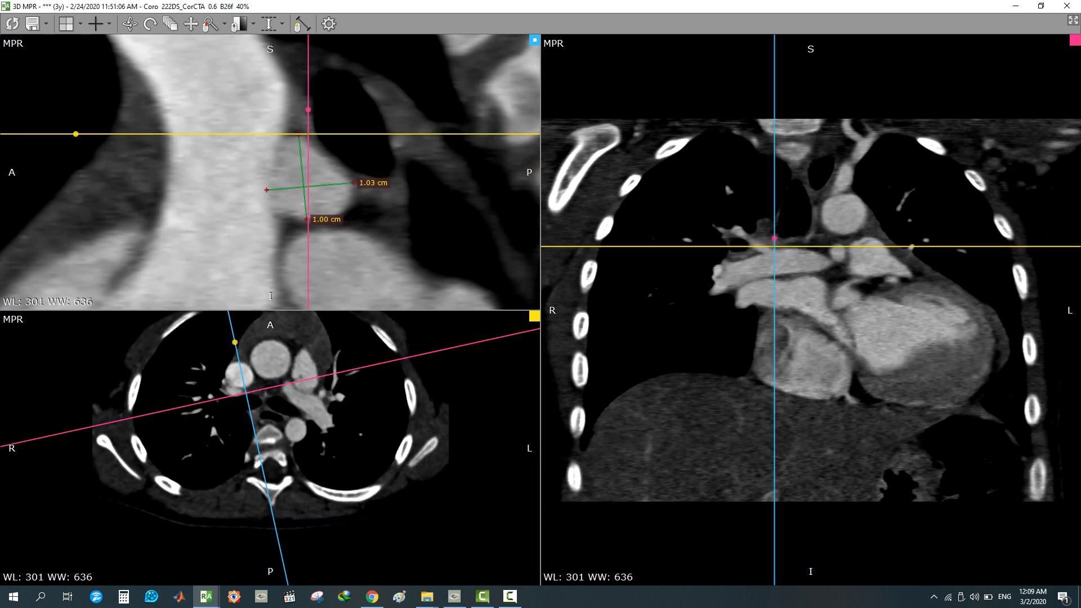
click(12, 24)
scroll(270, 448, up, 10)
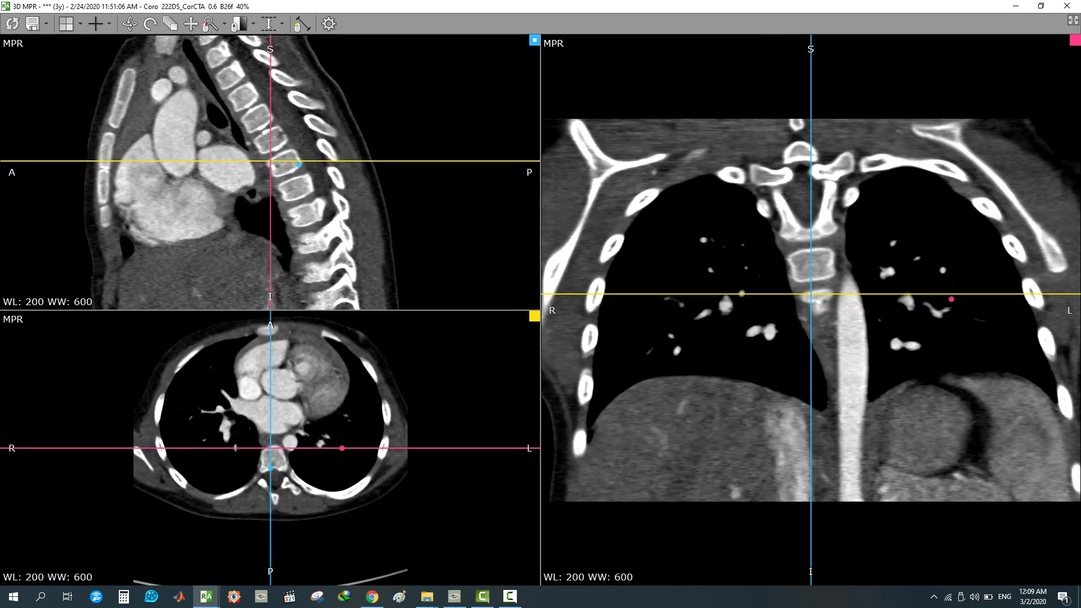
scroll(270, 487, up, 8)
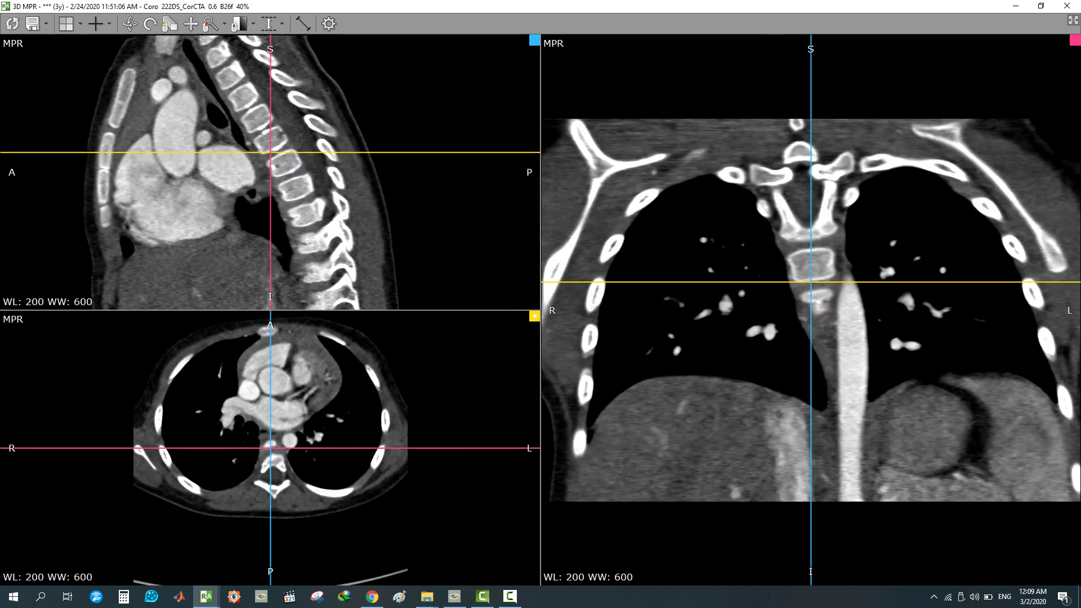
drag(271, 448, 283, 402)
drag(452, 401, 394, 529)
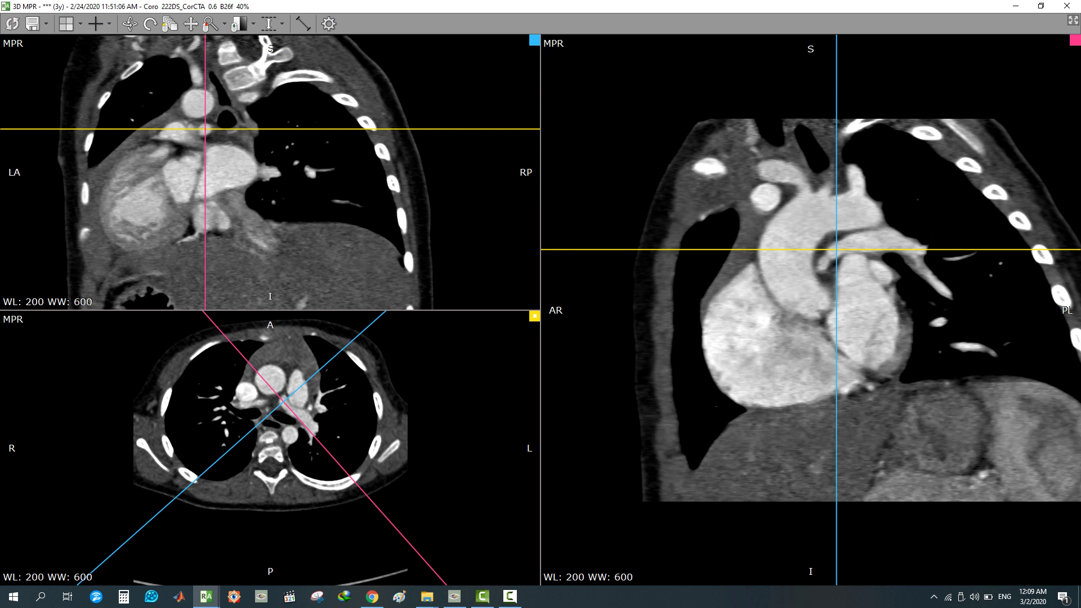
Tilt the reference lines in the oblique coronal view along the left pulmonary artery and bring up its distal cross-section
drag(998, 250, 983, 162)
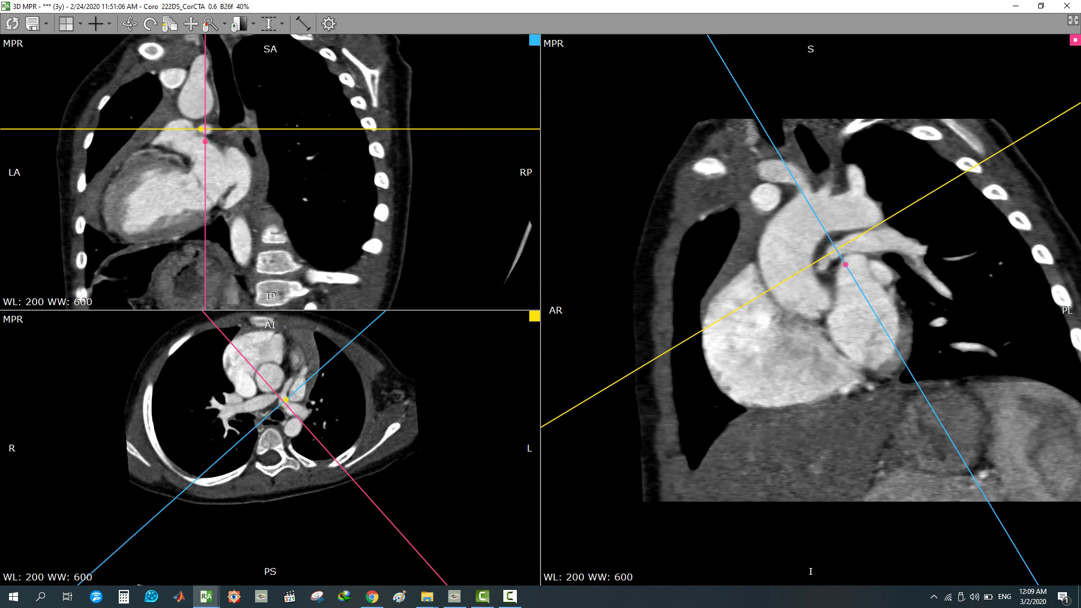
scroll(282, 223, down, 12)
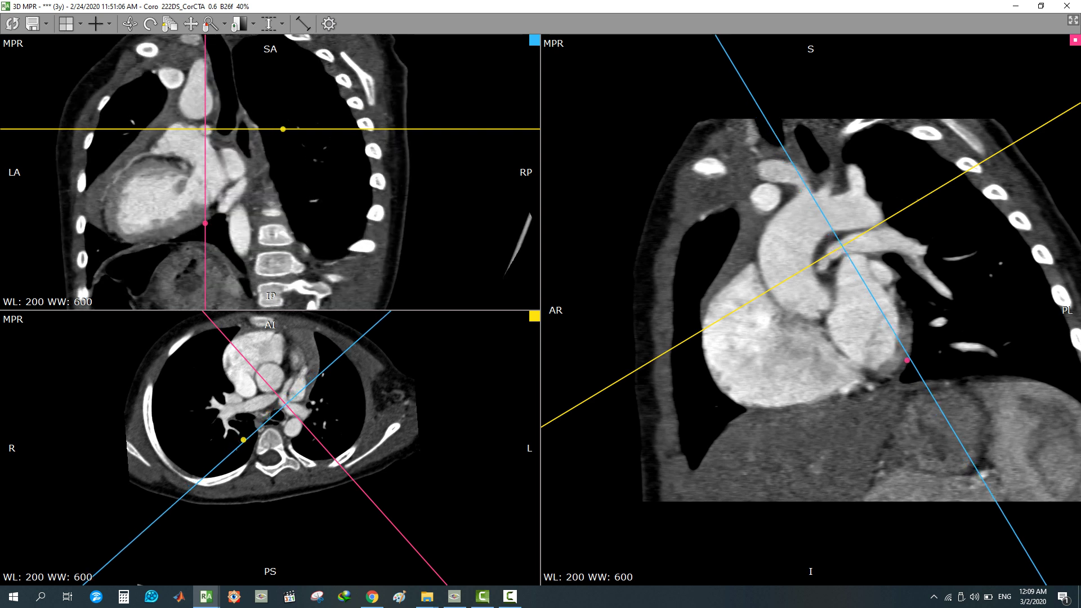
scroll(282, 222, down, 12)
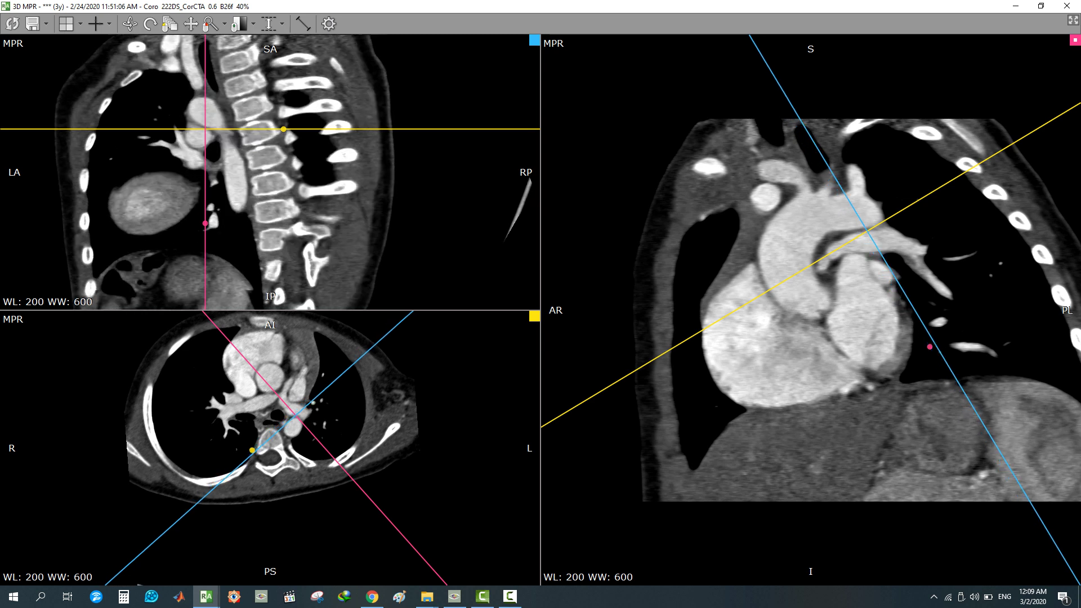
scroll(282, 223, down, 2)
scroll(283, 223, up, 6)
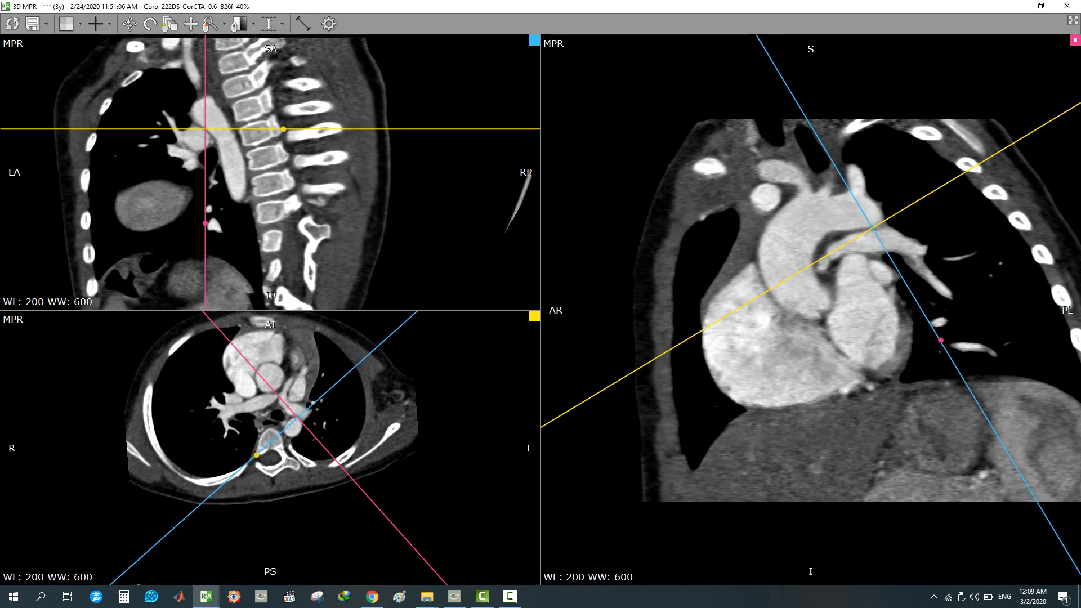
scroll(283, 223, down, 4)
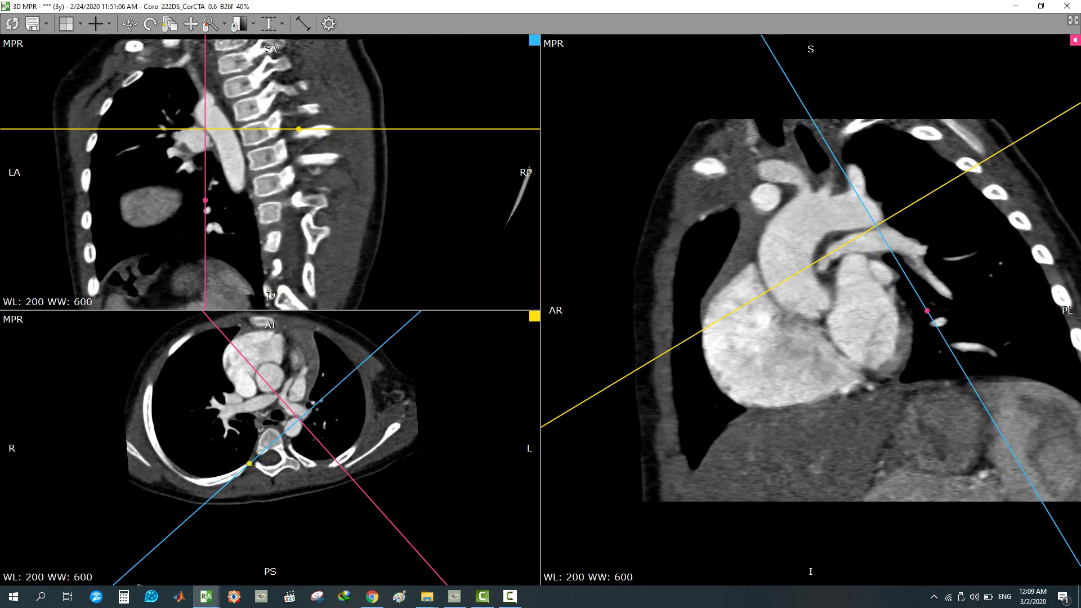
right_drag(191, 138, 189, 93)
scroll(238, 191, down, 7)
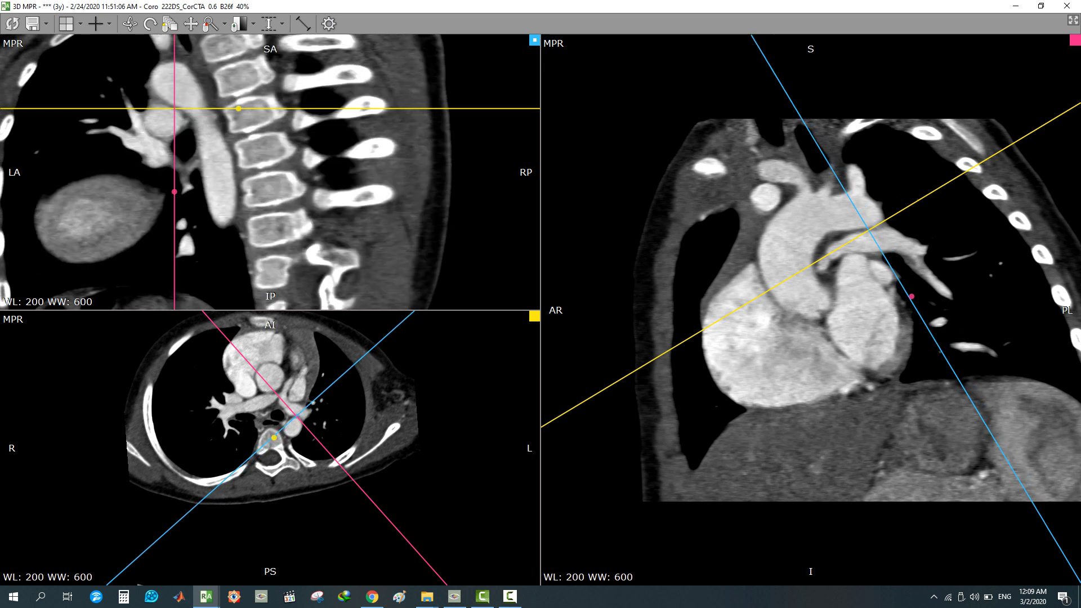
Recentre the crosshair on the left pulmonary artery and rotate the reference lines to obtain a true cross-section of the vessel
drag(176, 106, 165, 116)
drag(374, 345, 335, 318)
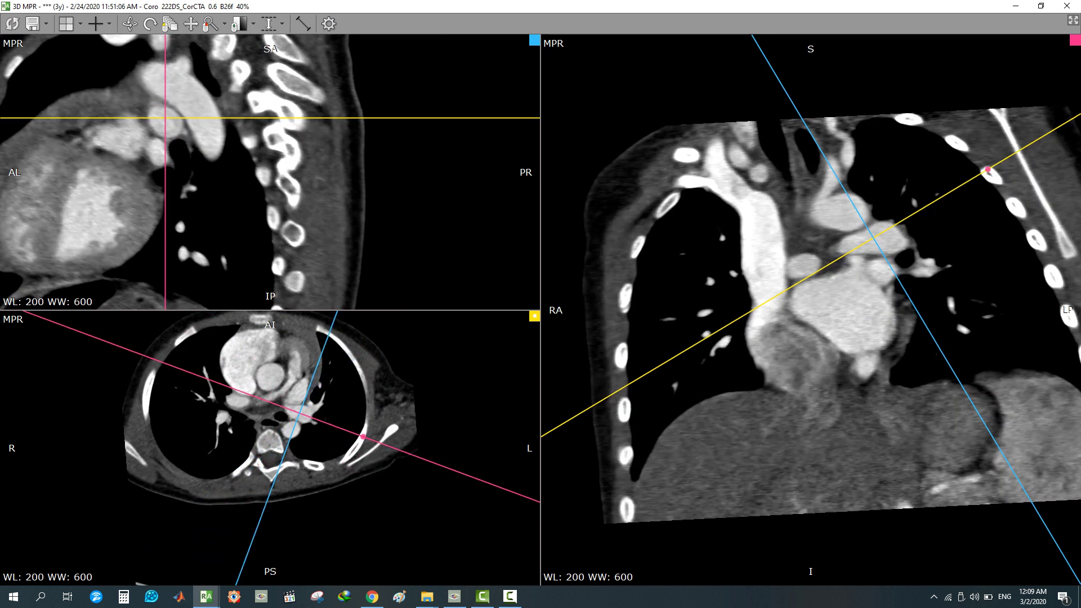
drag(978, 175, 997, 228)
scroll(270, 171, up, 4)
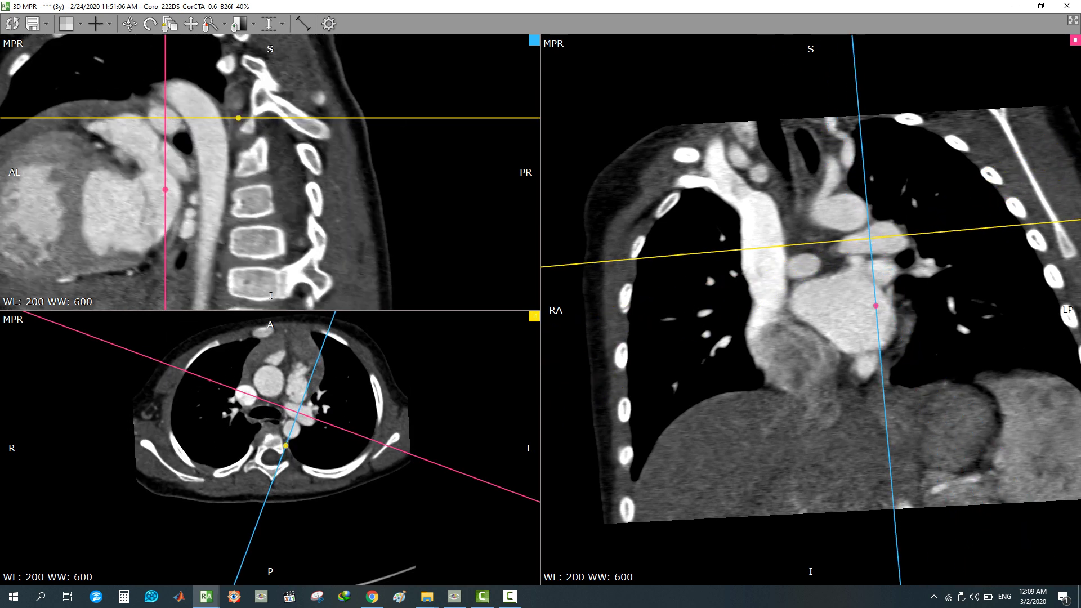
scroll(271, 171, down, 3)
scroll(270, 172, down, 5)
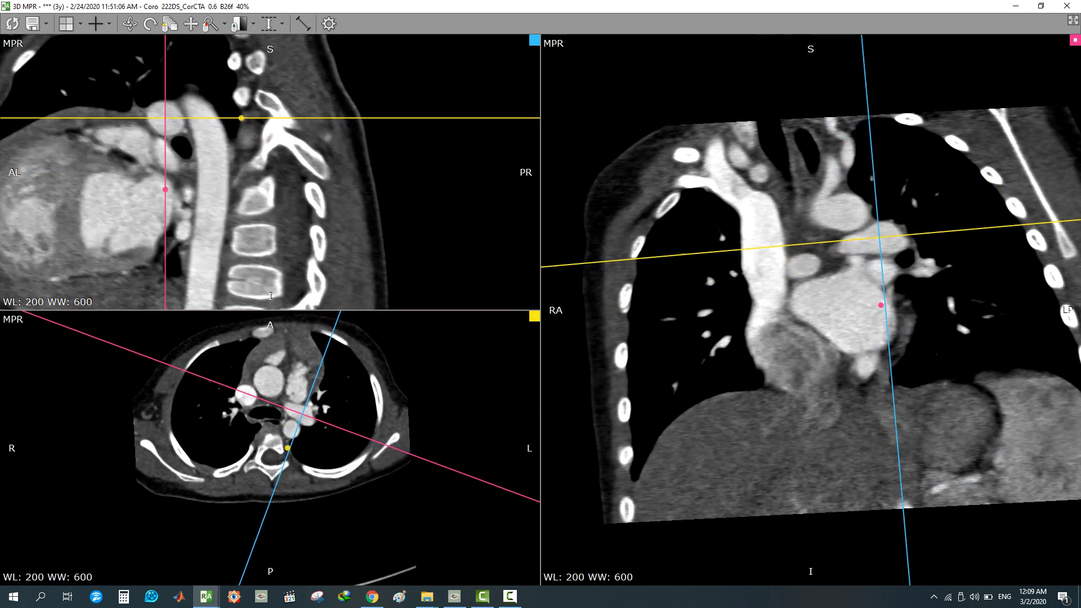
scroll(270, 172, up, 5)
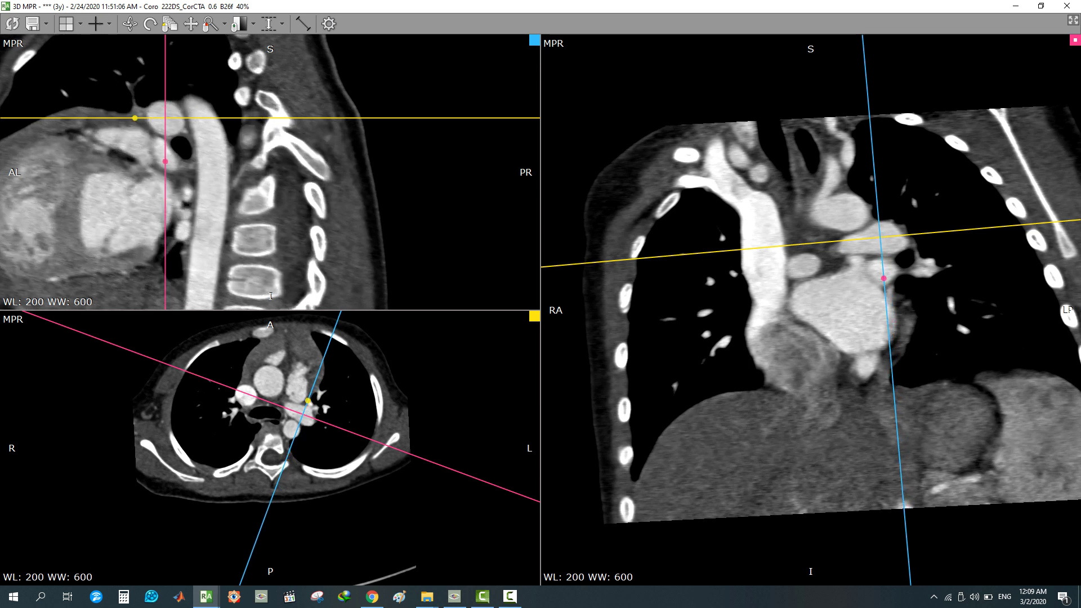
Measure two perpendicular diameters of the left pulmonary artery's round cross-section in the enlarged oblique sagittal view
double_click(184, 129)
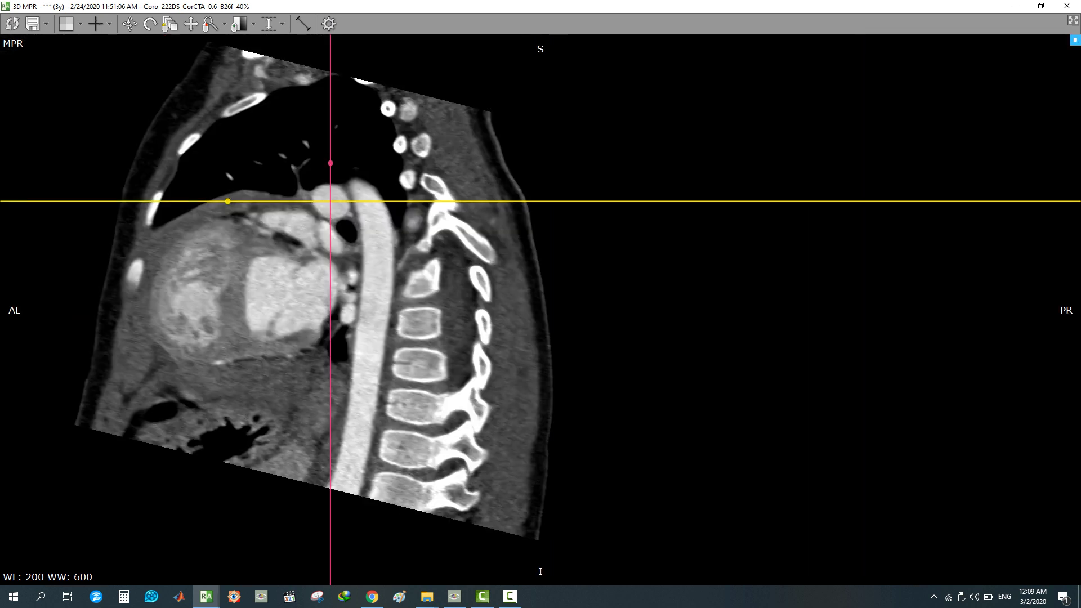
click(191, 24)
right_drag(523, 236, 507, 310)
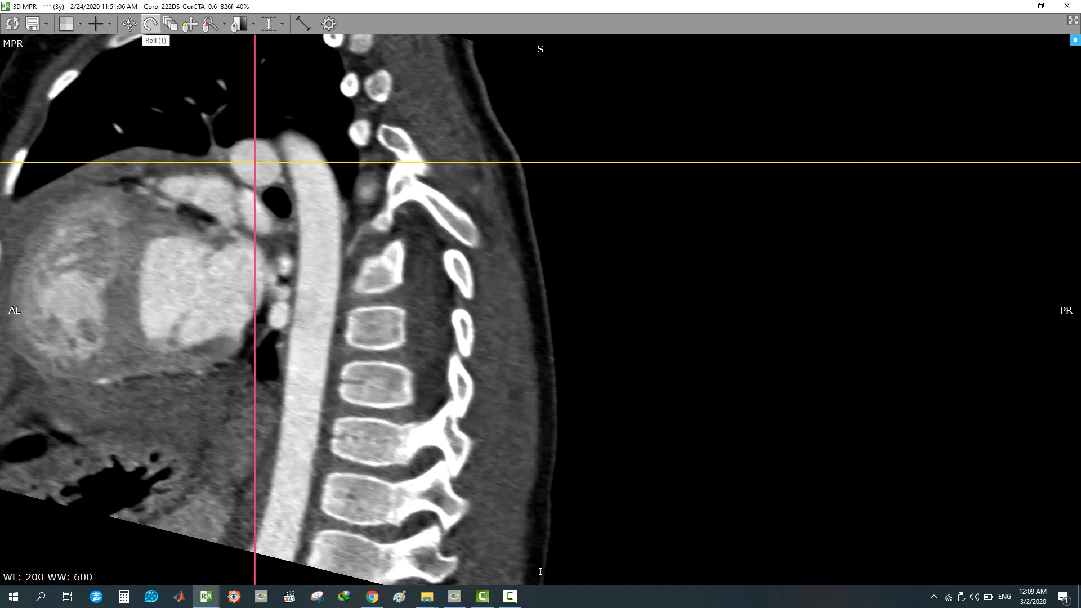
drag(437, 258, 652, 361)
right_drag(651, 361, 635, 199)
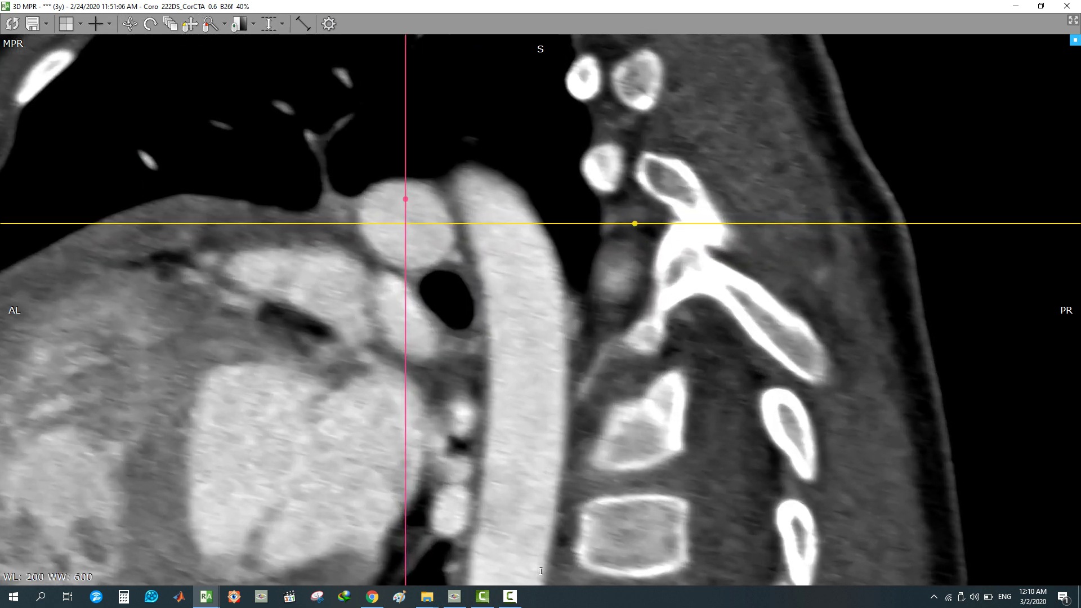
click(95, 24)
click(302, 24)
drag(417, 180, 404, 268)
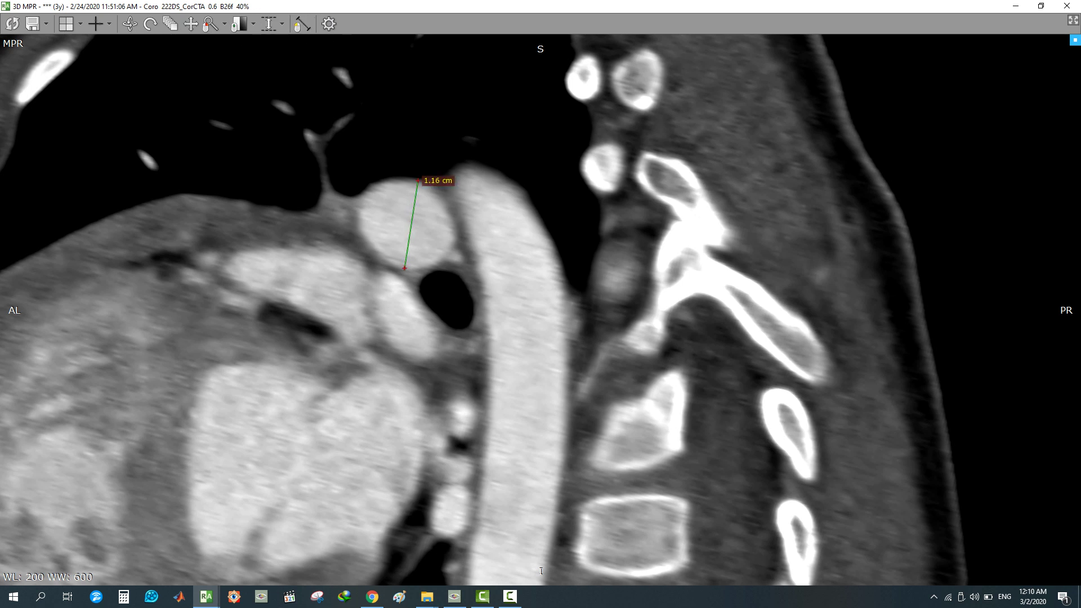
drag(417, 180, 413, 181)
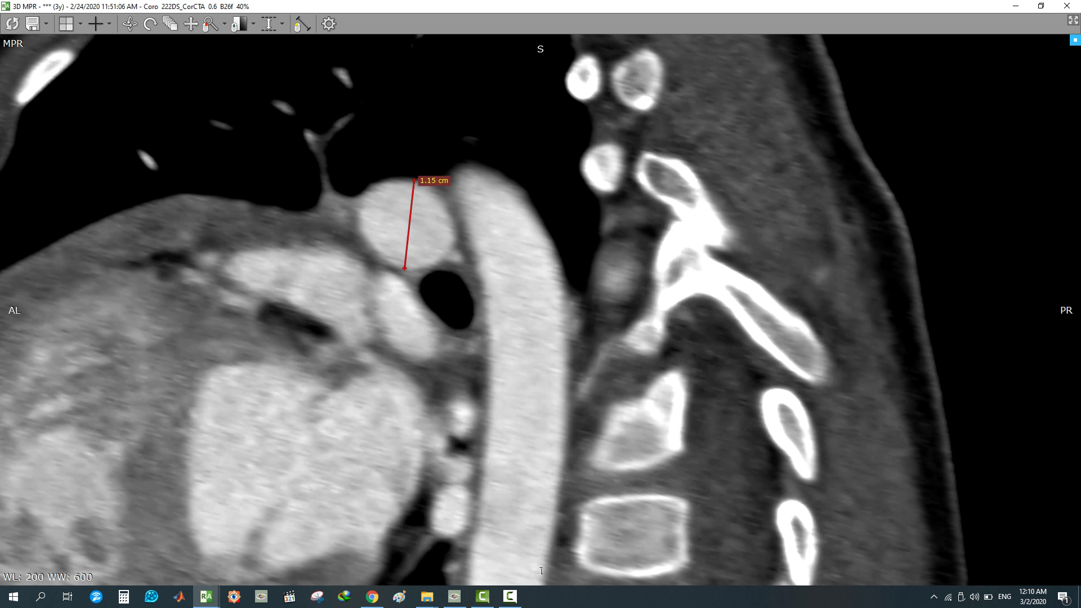
drag(360, 209, 459, 235)
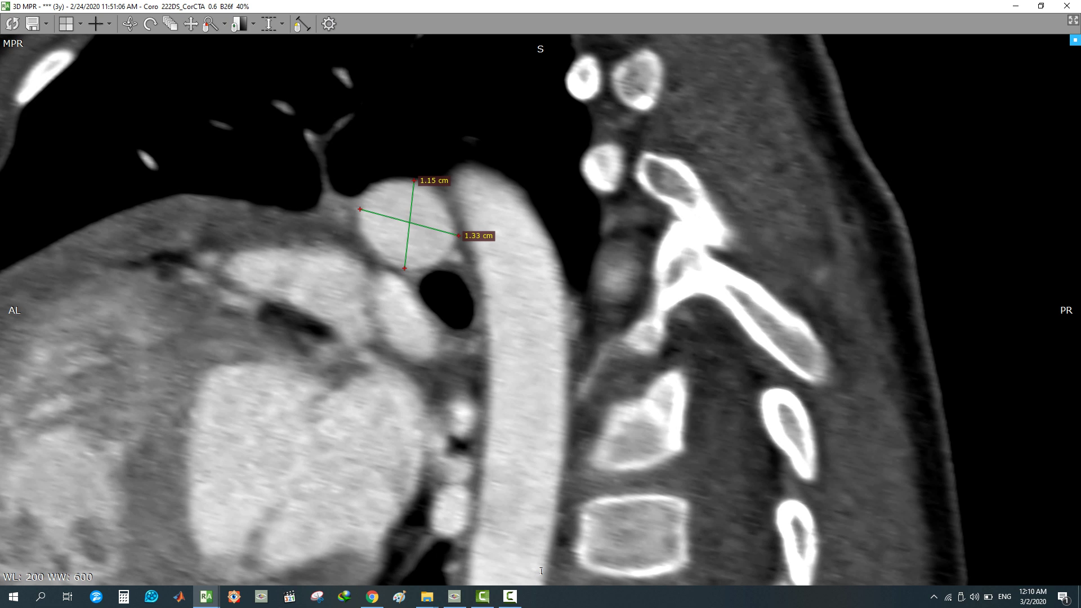
Refine the shorter diameter line of the left pulmonary artery by moving its lower end along the vessel wall, and restore the multi-view layout
click(359, 210)
key(Delete)
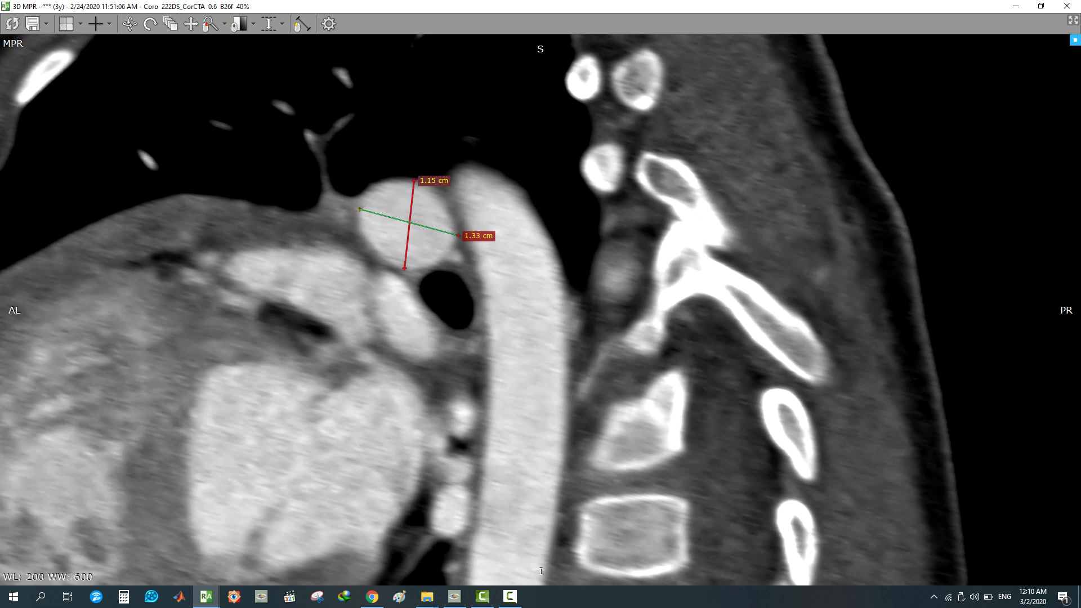
drag(404, 269, 395, 264)
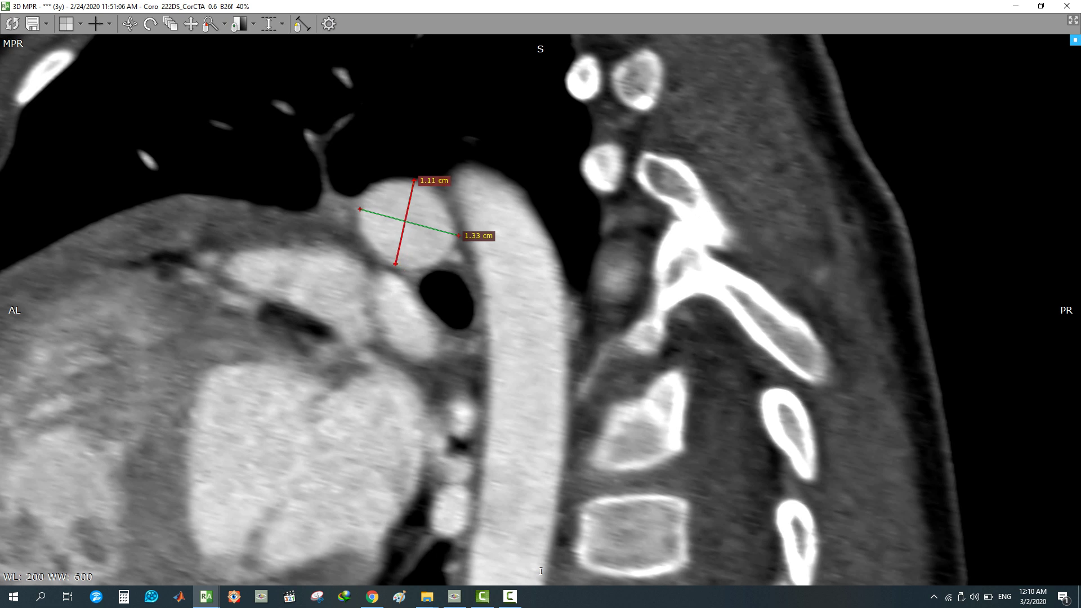
double_click(484, 282)
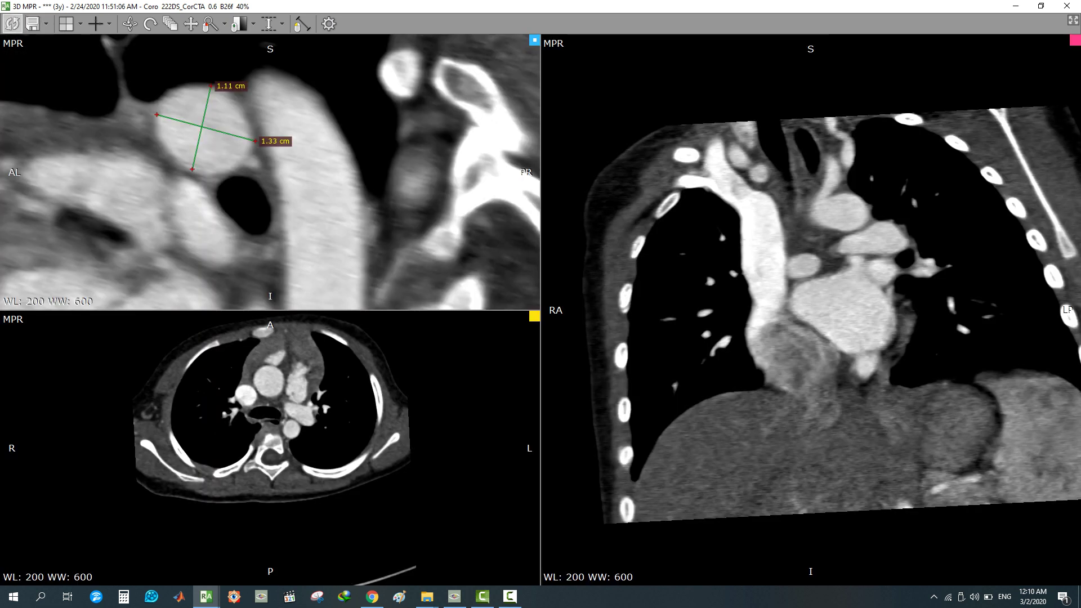
Reset the MPR planes, show the reference lines and centre the crosshair on the left ventricular outflow near the aortic root
click(13, 24)
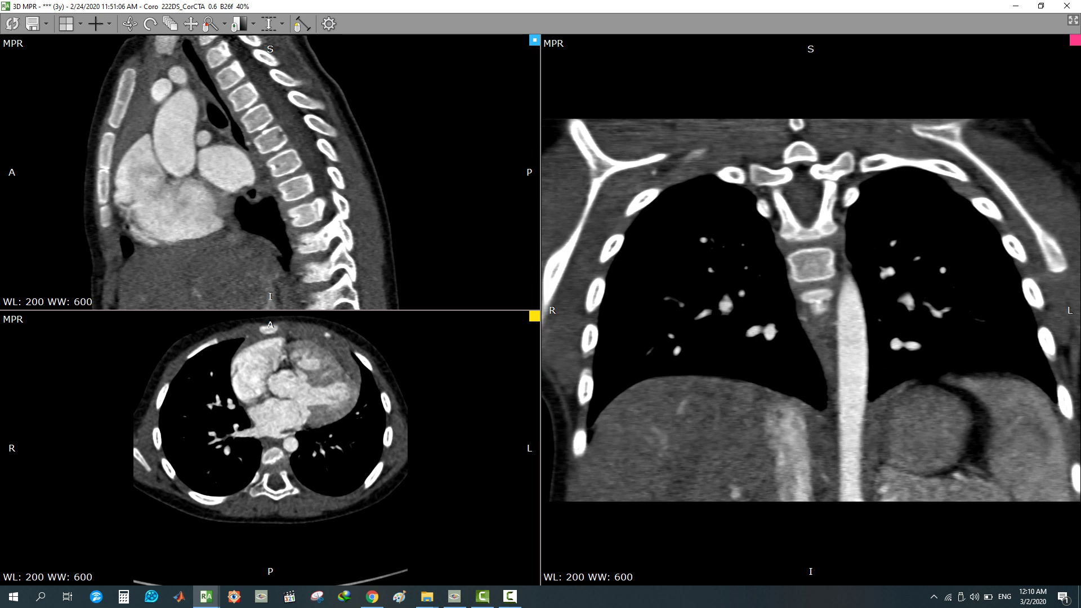
click(95, 24)
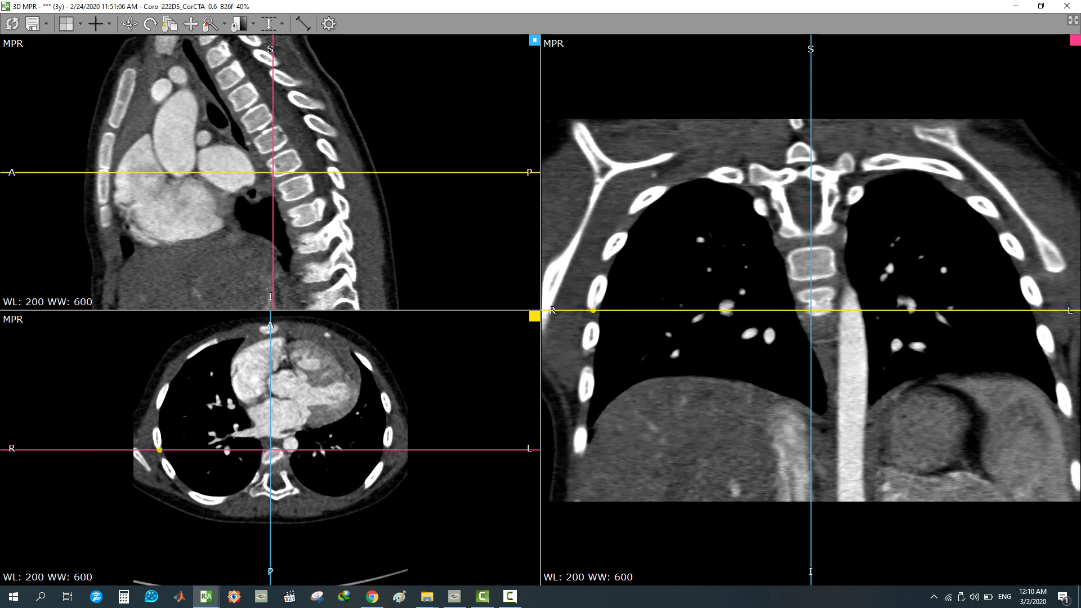
scroll(345, 383, up, 5)
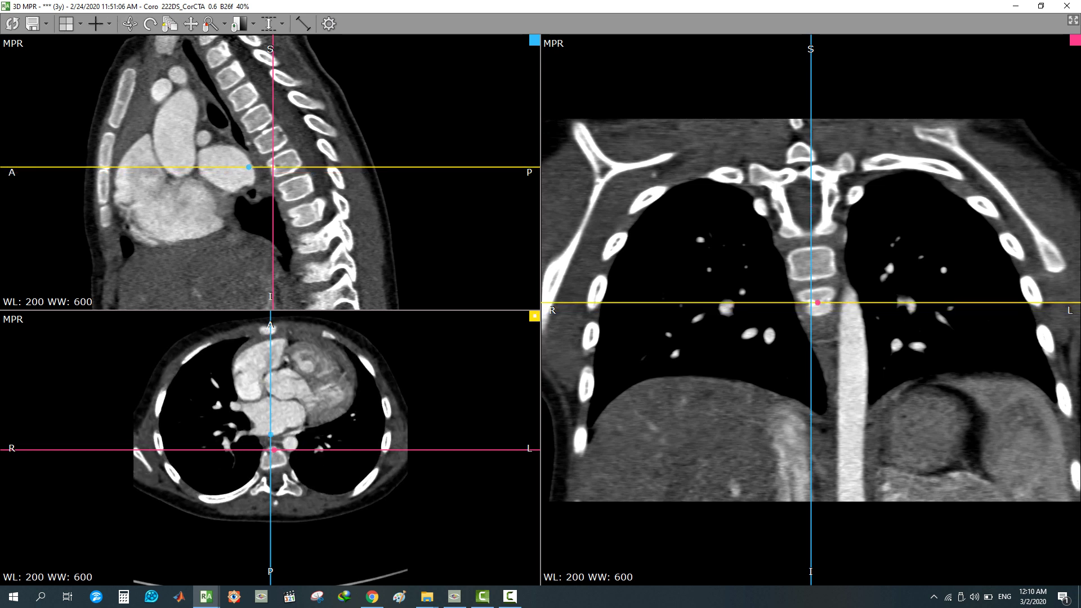
drag(271, 449, 299, 391)
drag(868, 304, 858, 319)
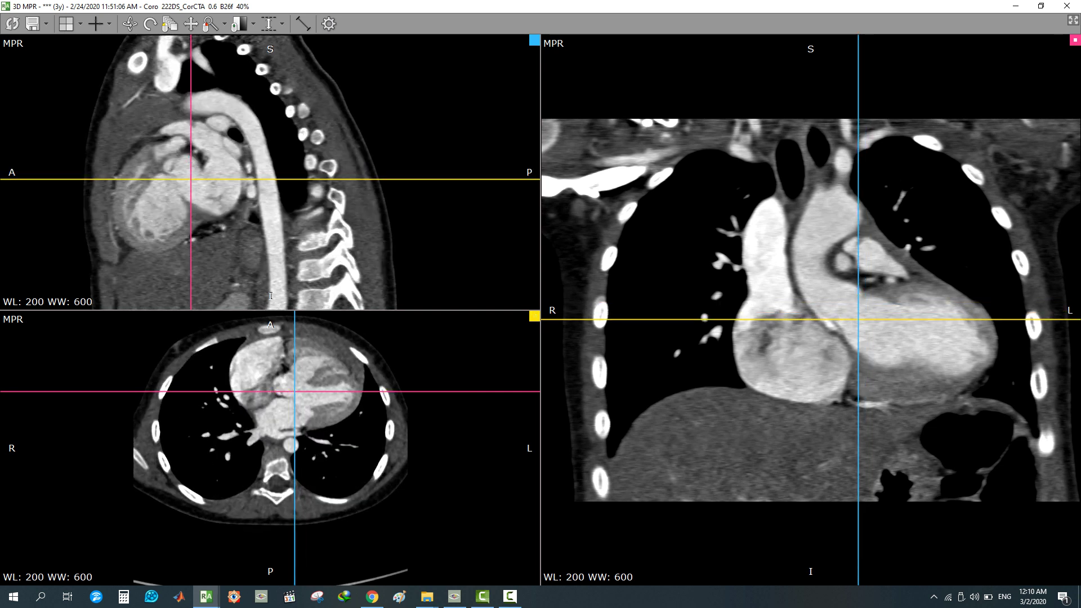
Tilt the reference lines in the coronal and oblique sagittal views perpendicular to the aortic root to obtain its cross-section
drag(1044, 319, 985, 184)
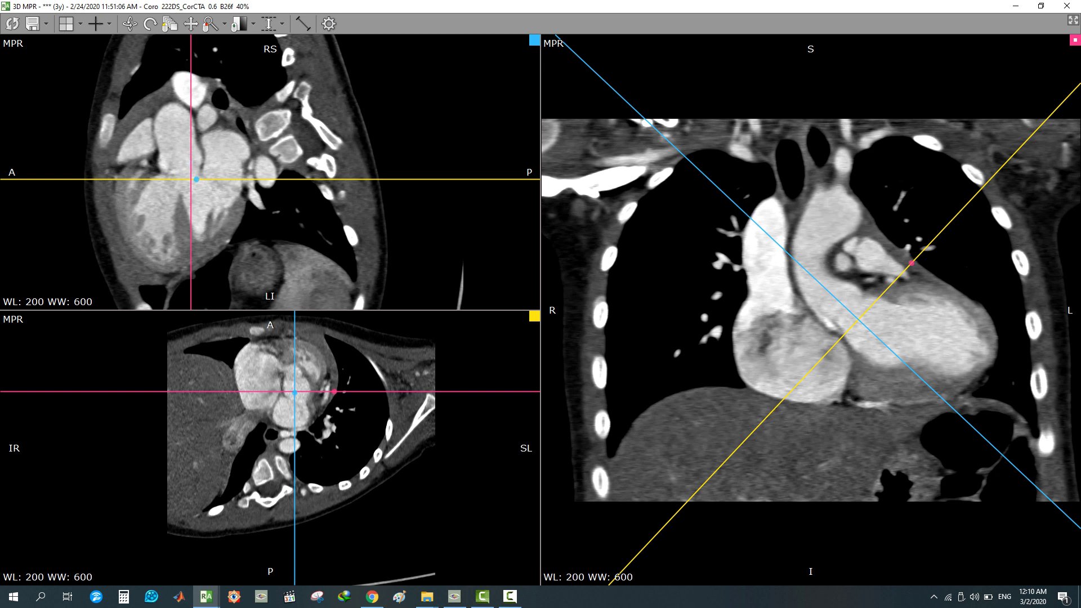
drag(190, 178, 244, 169)
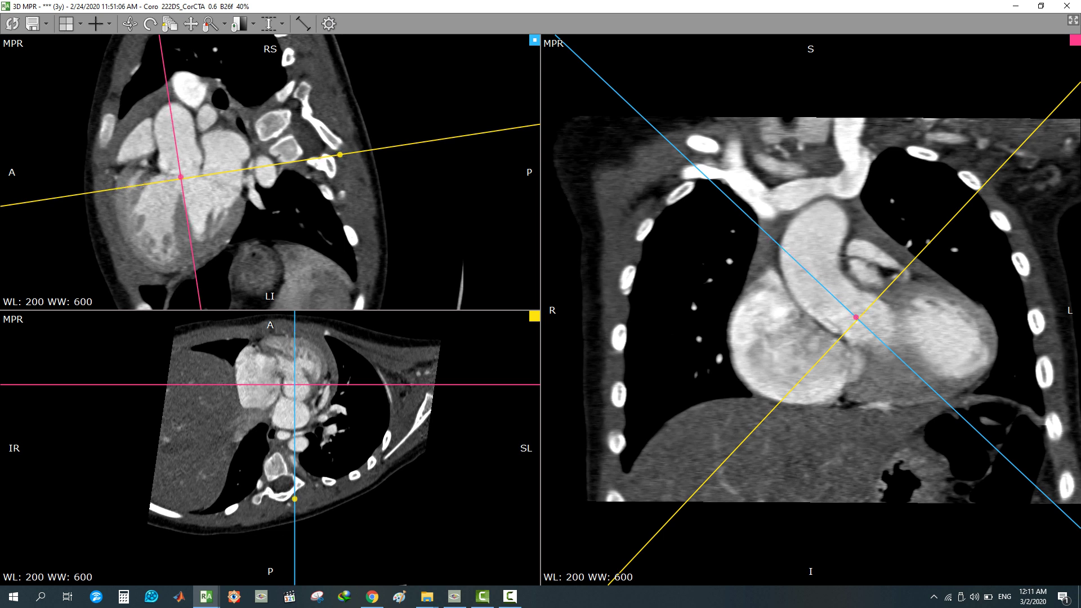
drag(339, 155, 337, 147)
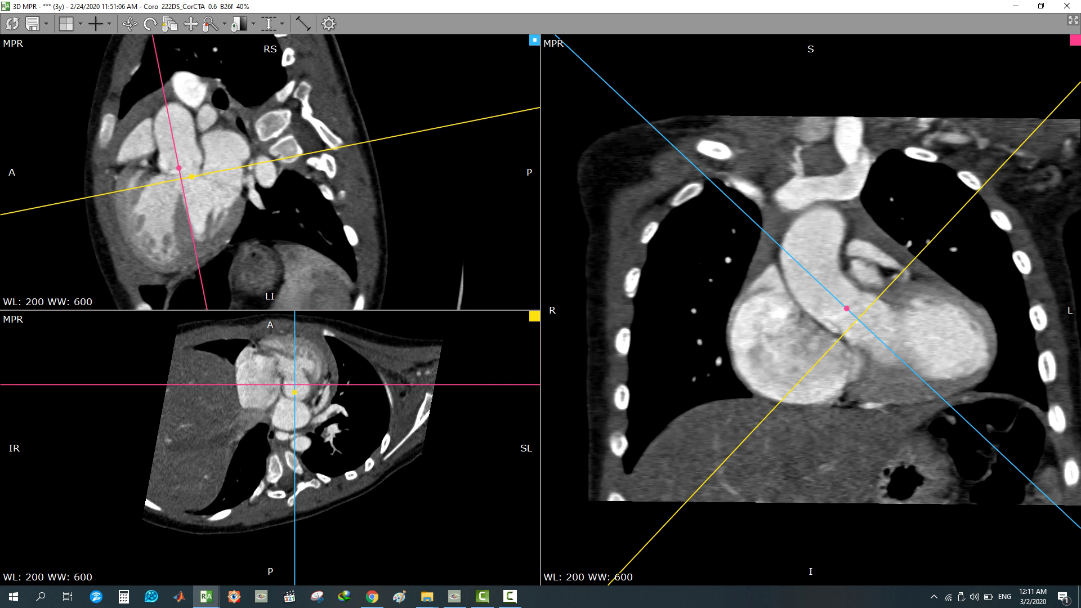
drag(366, 478, 378, 426)
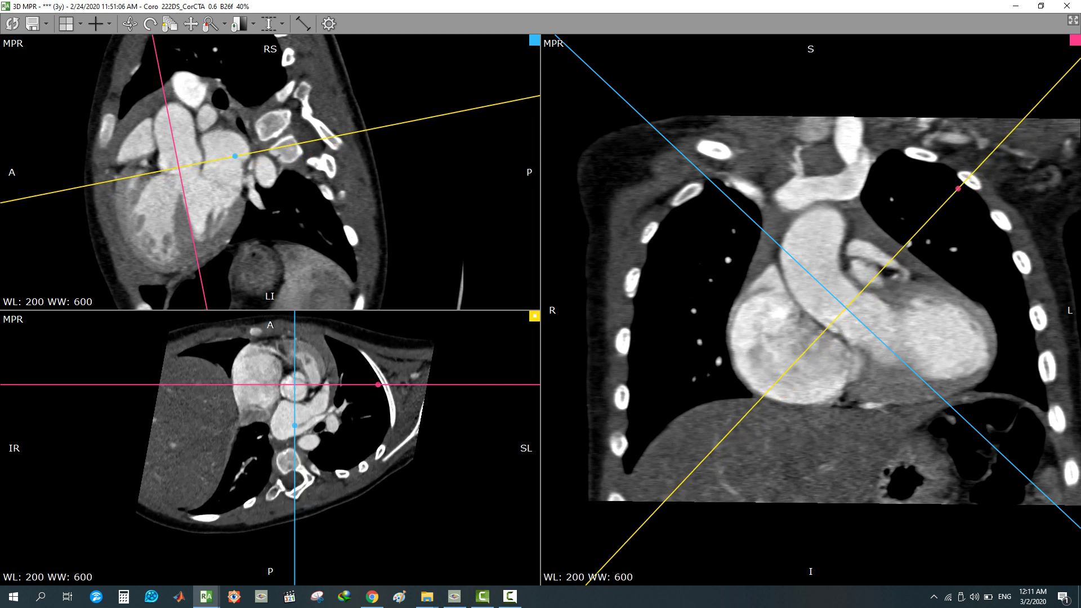
Enlarge and centre the aortic root cross-section and adjust its window to WL 336, WW 790
double_click(378, 426)
right_drag(378, 484, 378, 382)
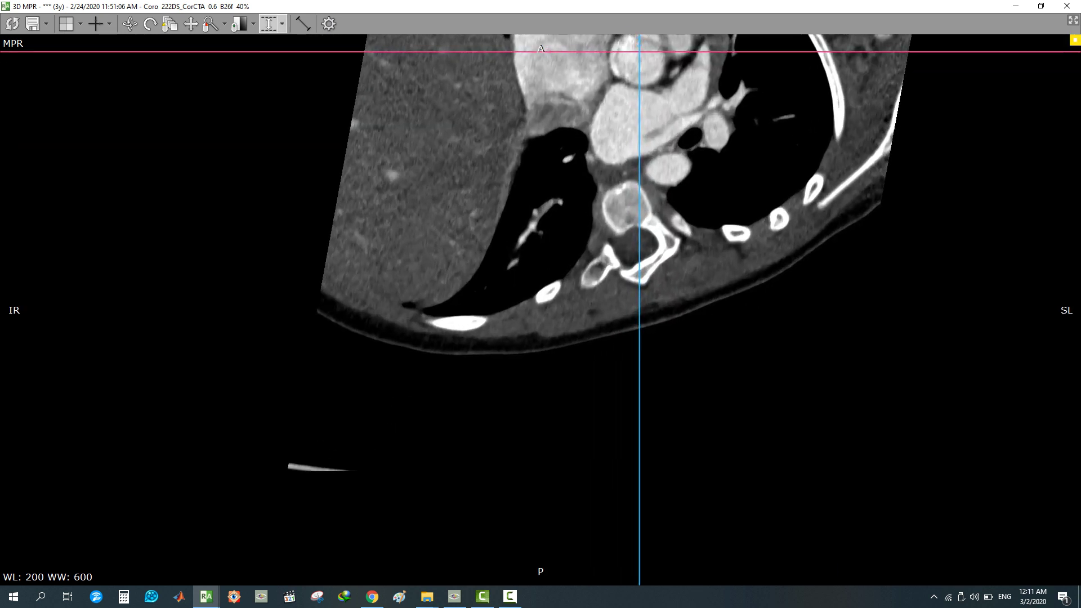
drag(562, 186, 455, 377)
right_drag(454, 377, 455, 298)
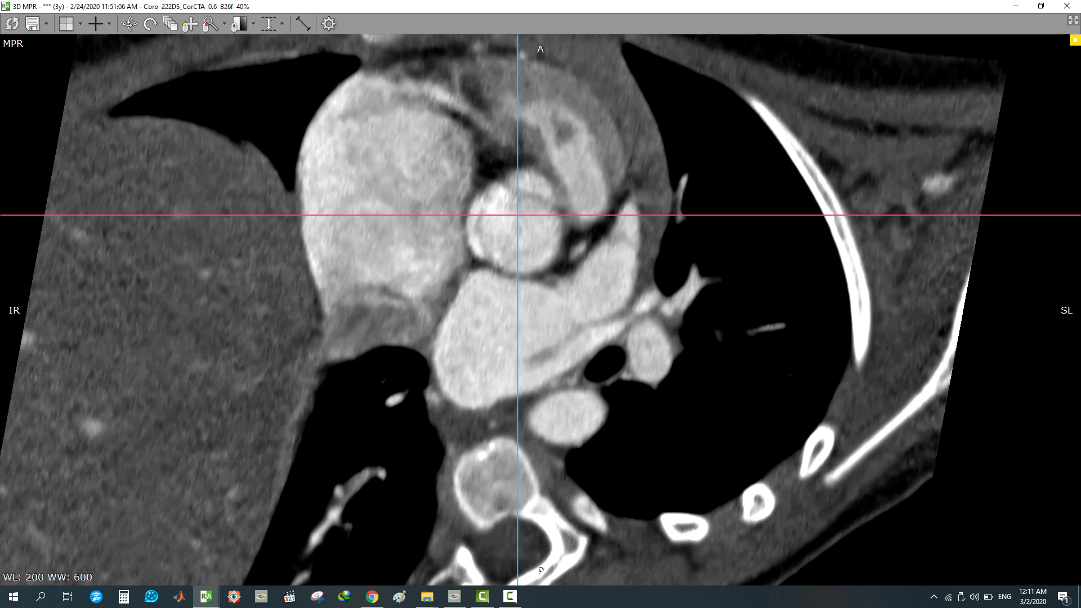
middle_drag(454, 299, 523, 349)
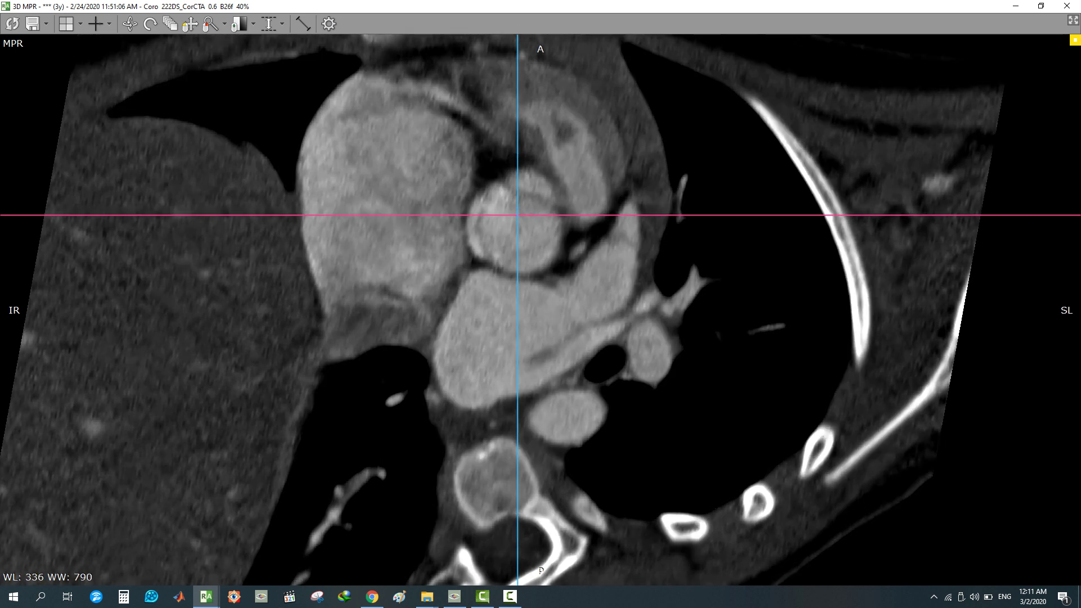
Examine the aortic root on neighbouring cross-sectional slices and return to the multi-view layout
drag(542, 207, 558, 221)
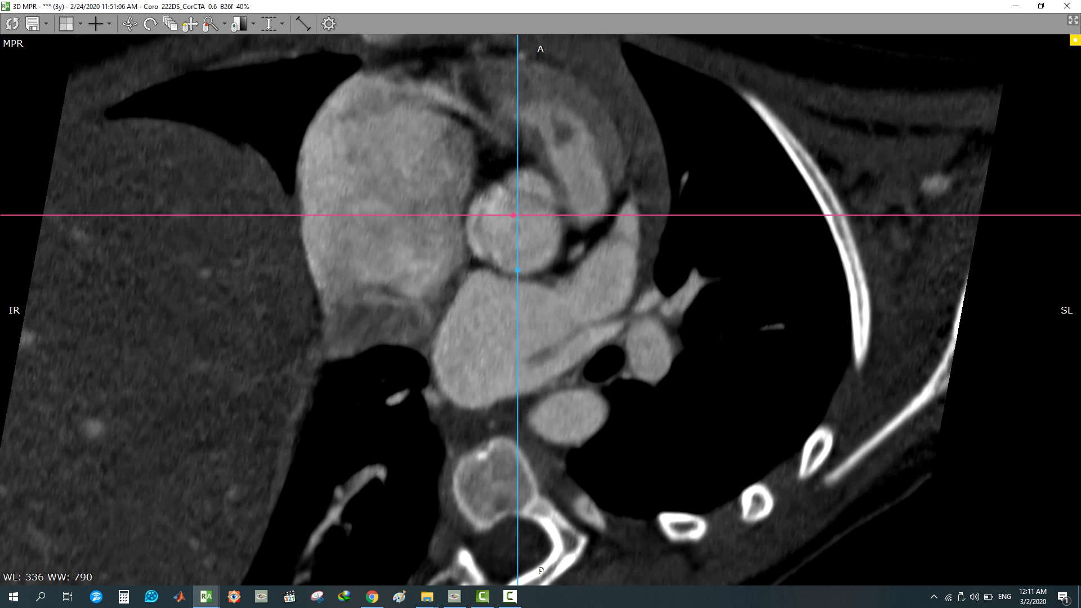
scroll(496, 256, down, 3)
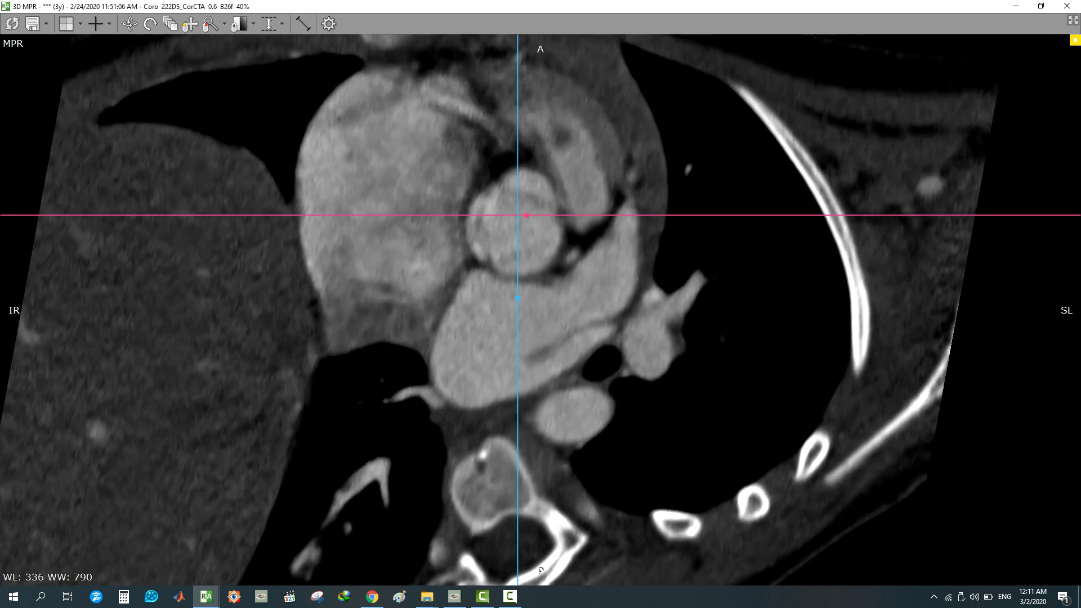
scroll(529, 231, up, 3)
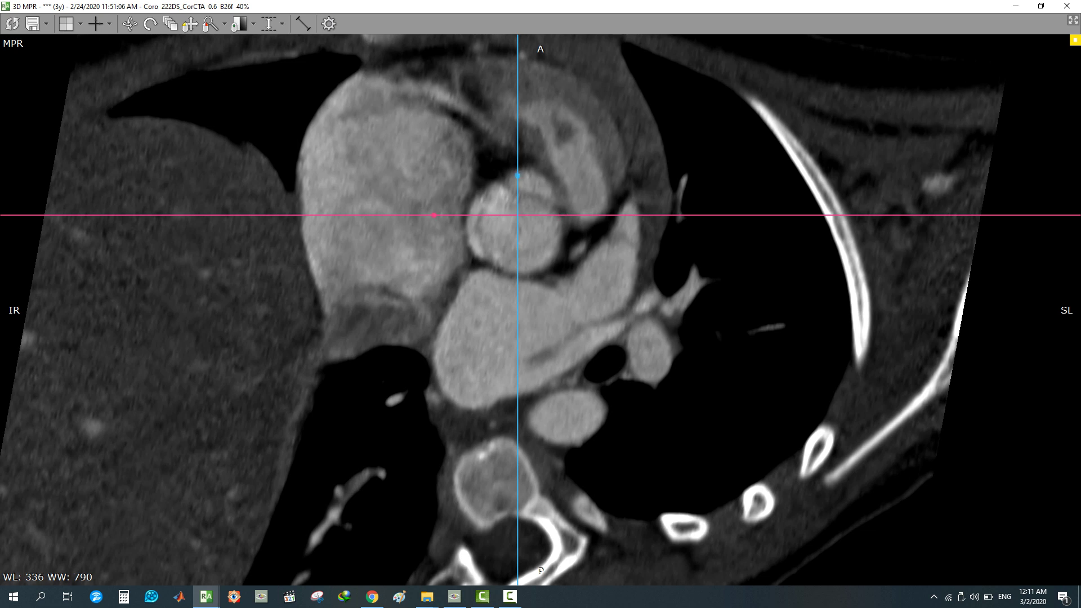
double_click(519, 231)
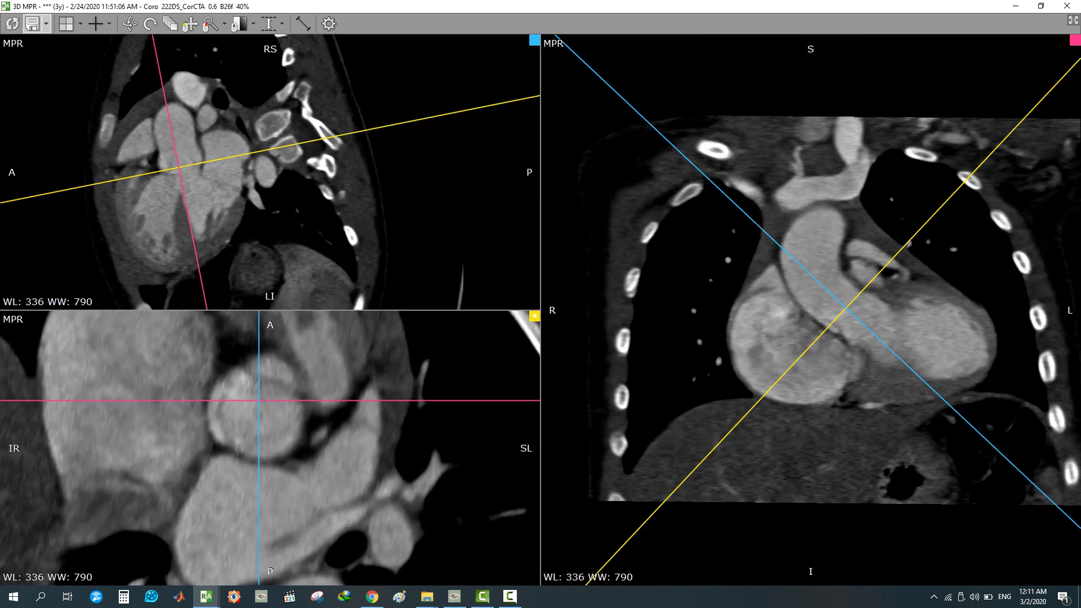
Recentre the crosshair on the ascending aorta and tilt the reference lines perpendicular to it for a round cross-section
click(13, 24)
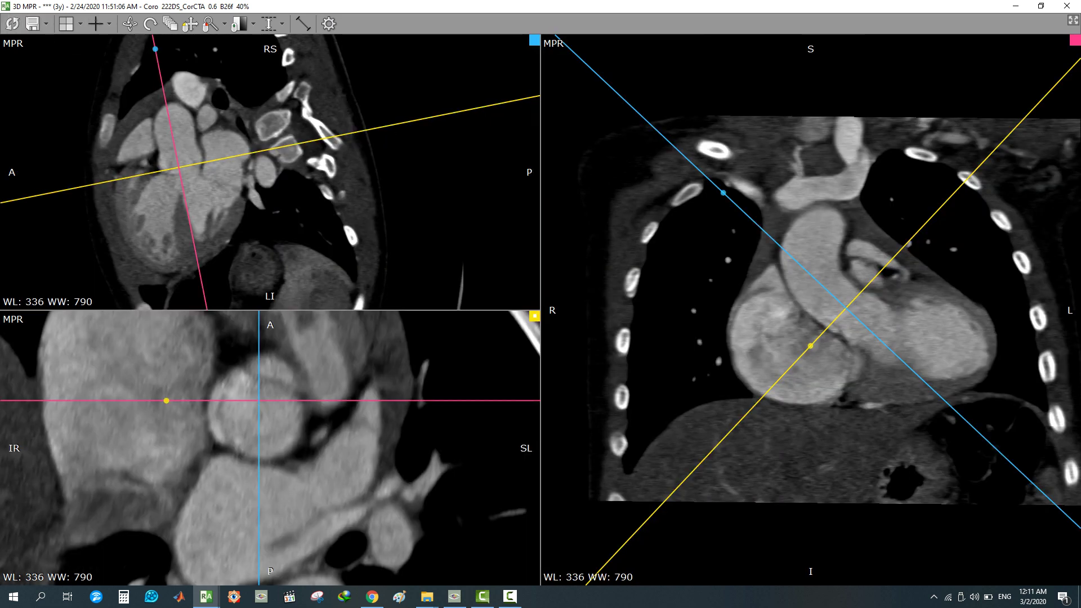
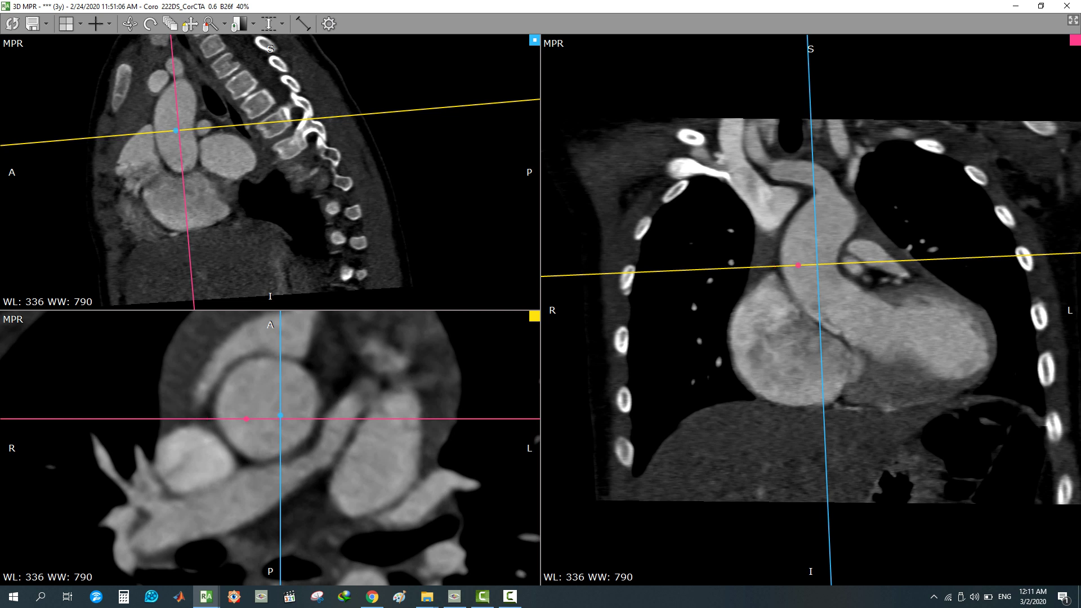
drag(817, 264, 816, 244)
drag(982, 237, 970, 316)
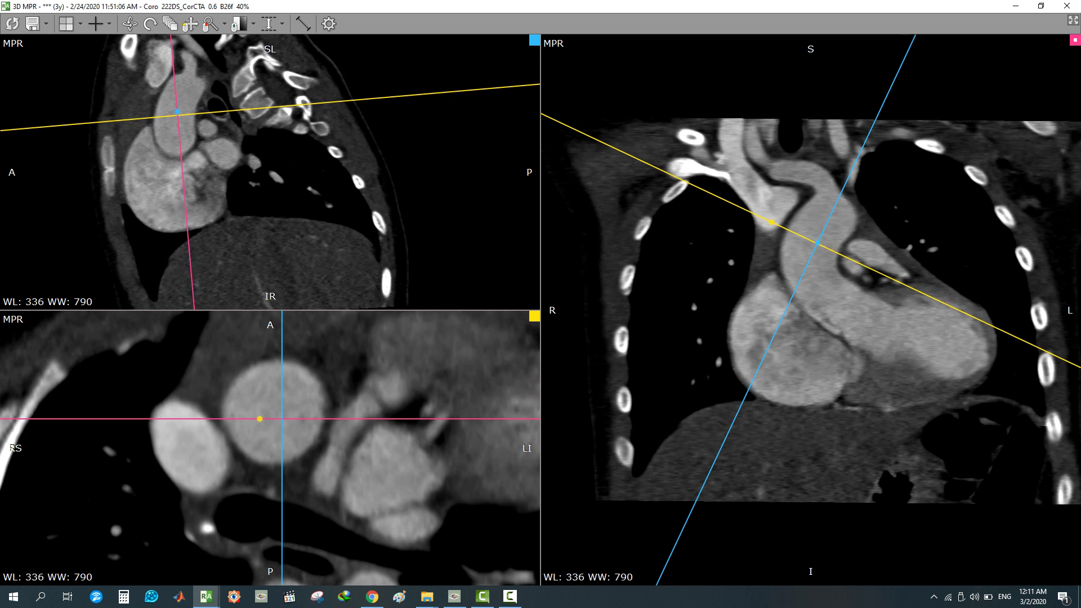
drag(818, 242, 816, 242)
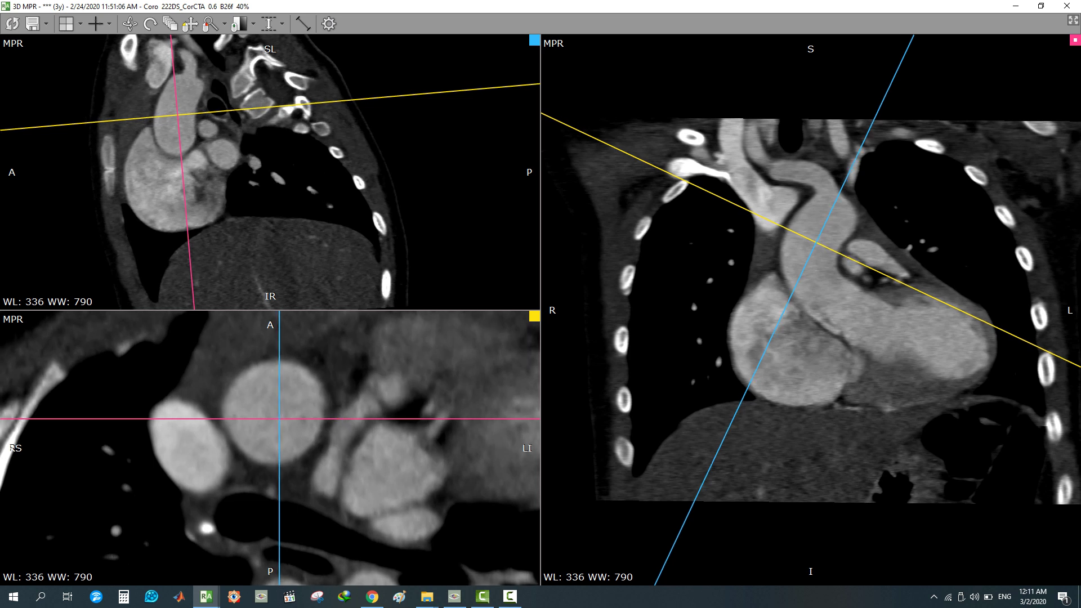
drag(315, 103, 313, 142)
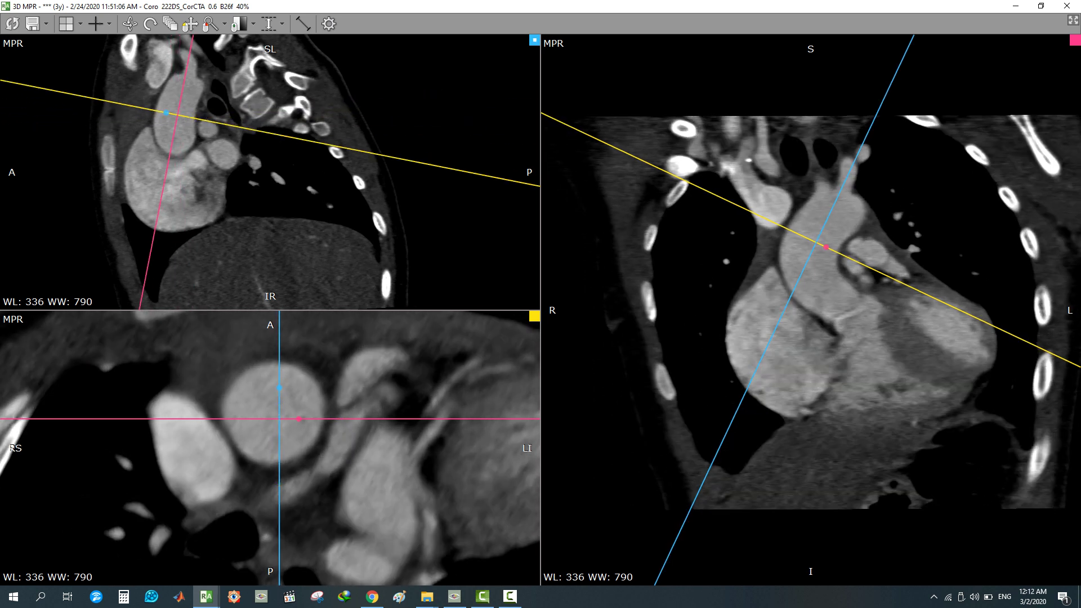
drag(374, 418, 372, 492)
Reset the MPR planes and show the whole chest centred in an enlarged axial view
click(12, 23)
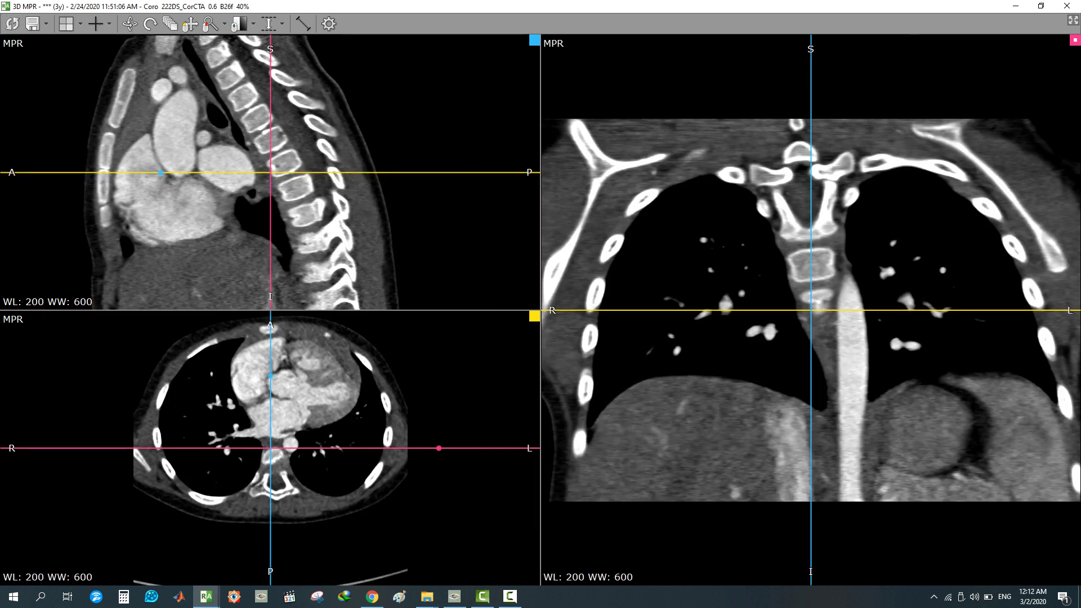
double_click(348, 425)
right_drag(347, 427, 347, 400)
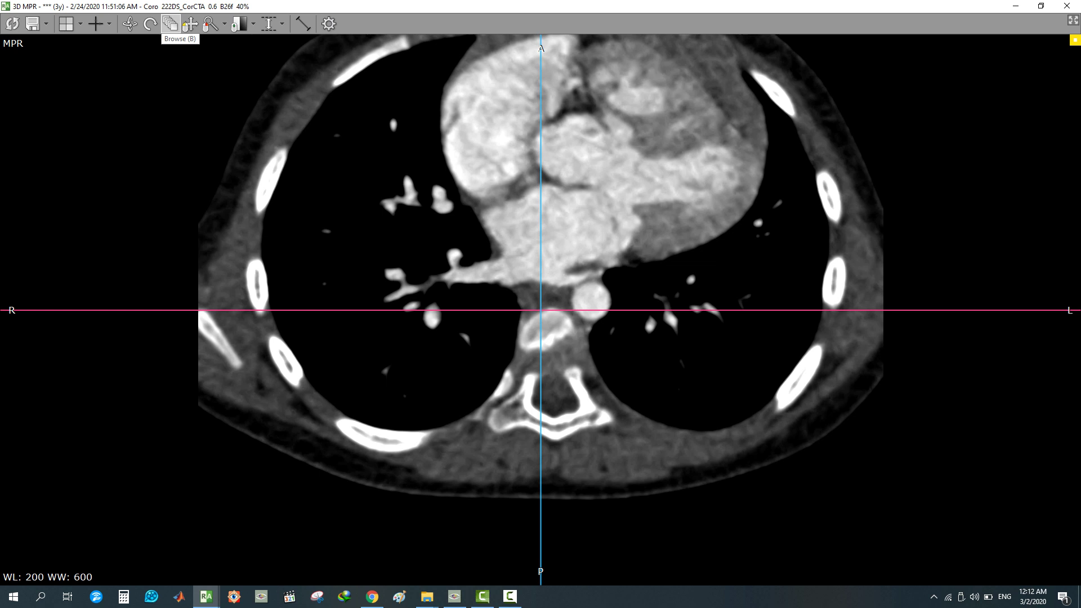
drag(338, 310, 314, 373)
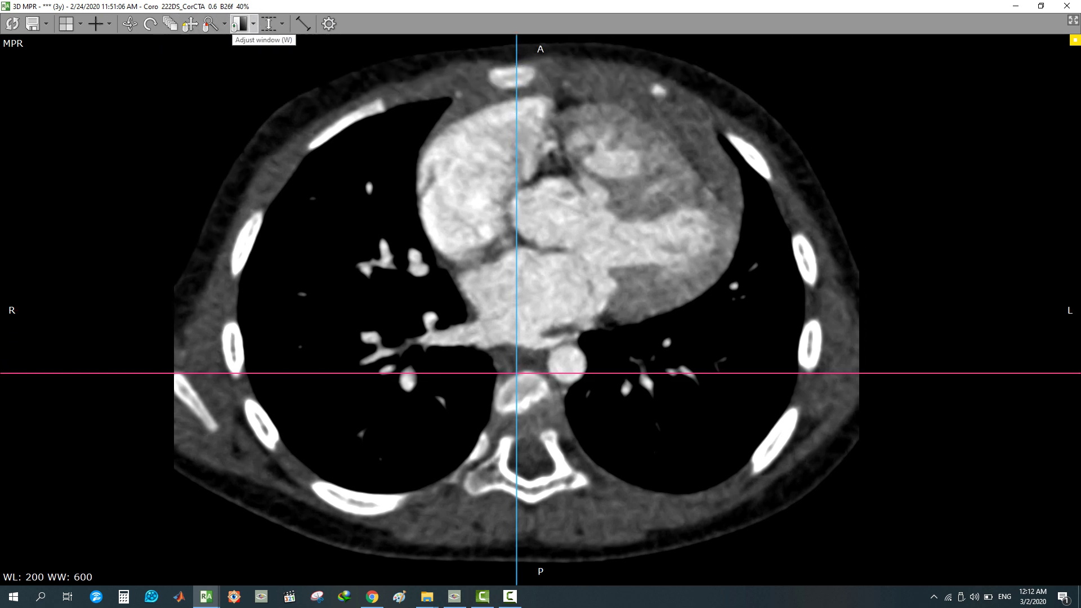
Browse the axial slices from the heart up through the aortic arch and its branches, and back down to the pulmonary artery level
click(170, 23)
mouse_move(517, 338)
mouse_down()
mouse_move(516, 231)
mouse_move(538, 235)
mouse_up()
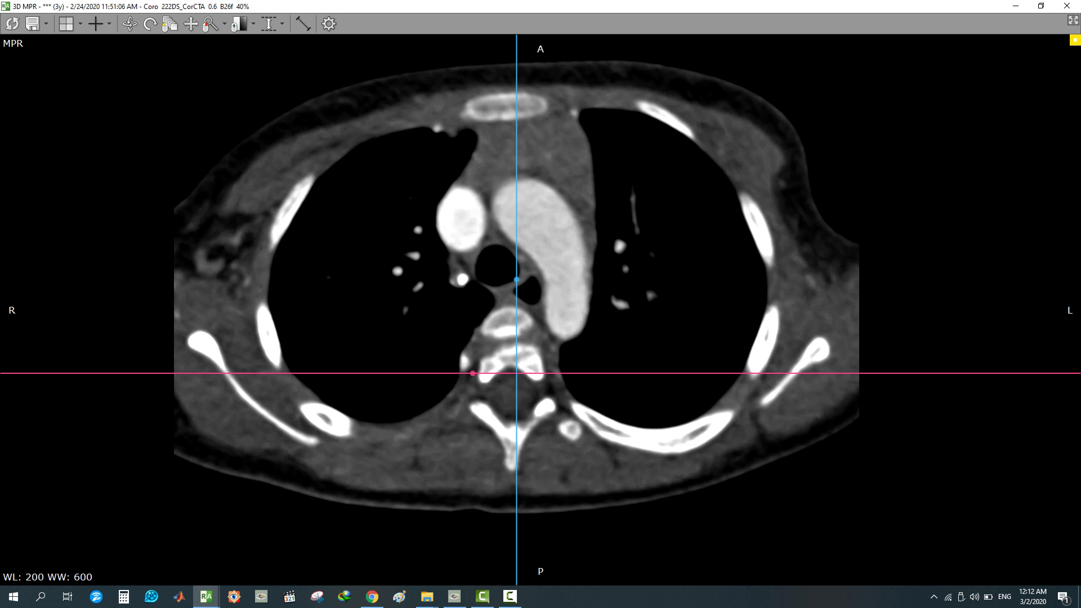
scroll(483, 256, up, 5)
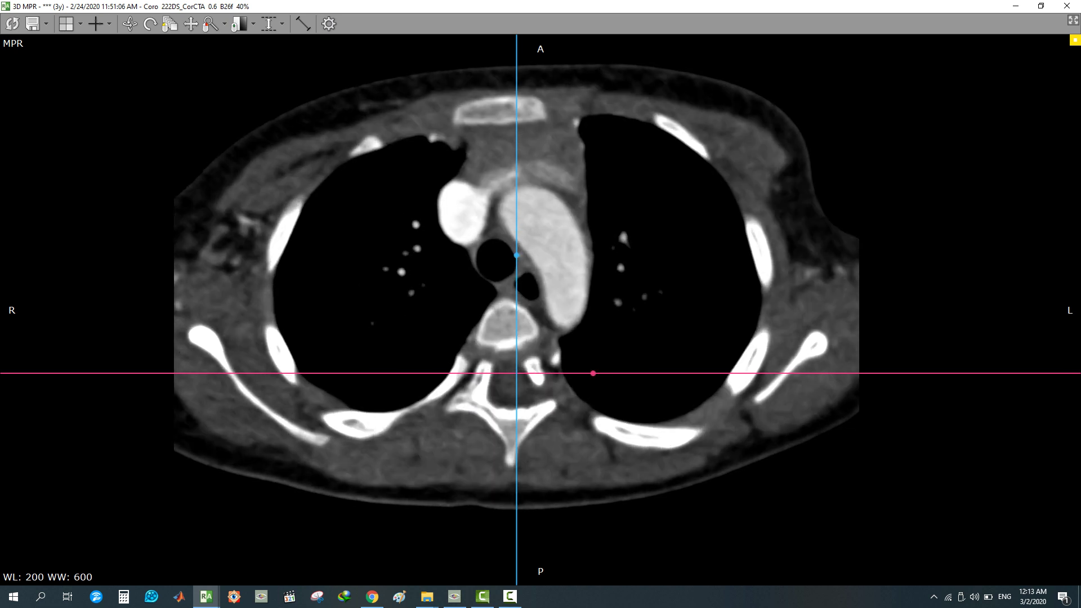
scroll(516, 282, up, 10)
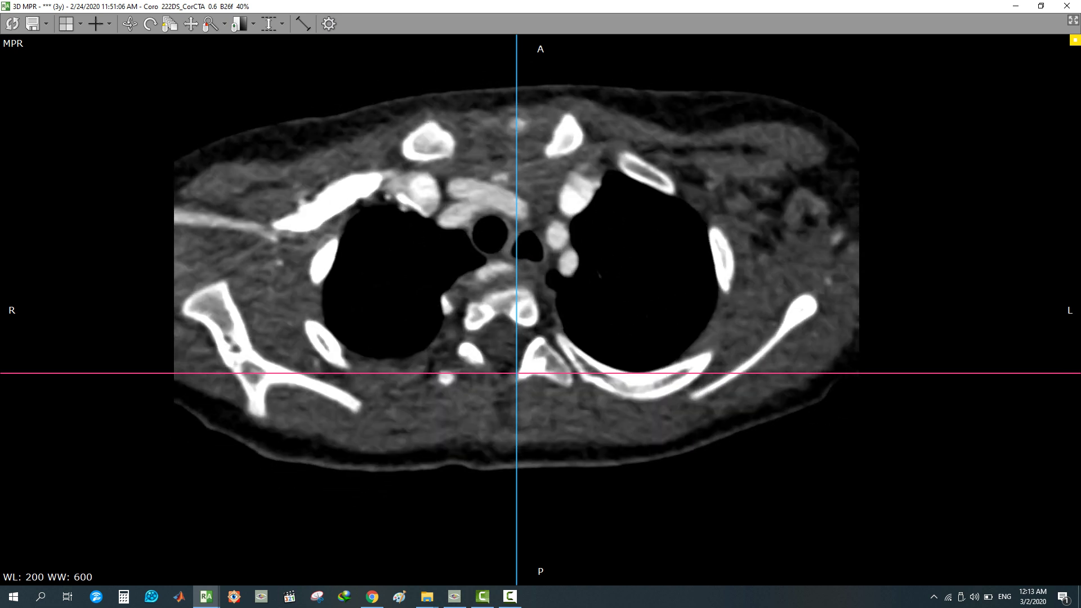
scroll(516, 281, down, 6)
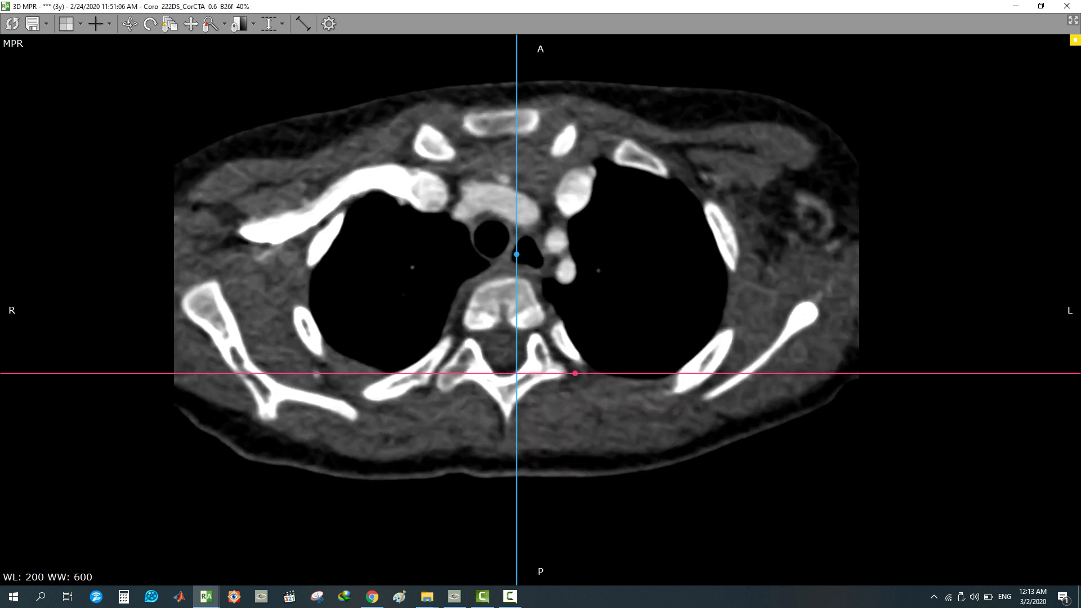
scroll(517, 281, down, 2)
scroll(516, 271, down, 10)
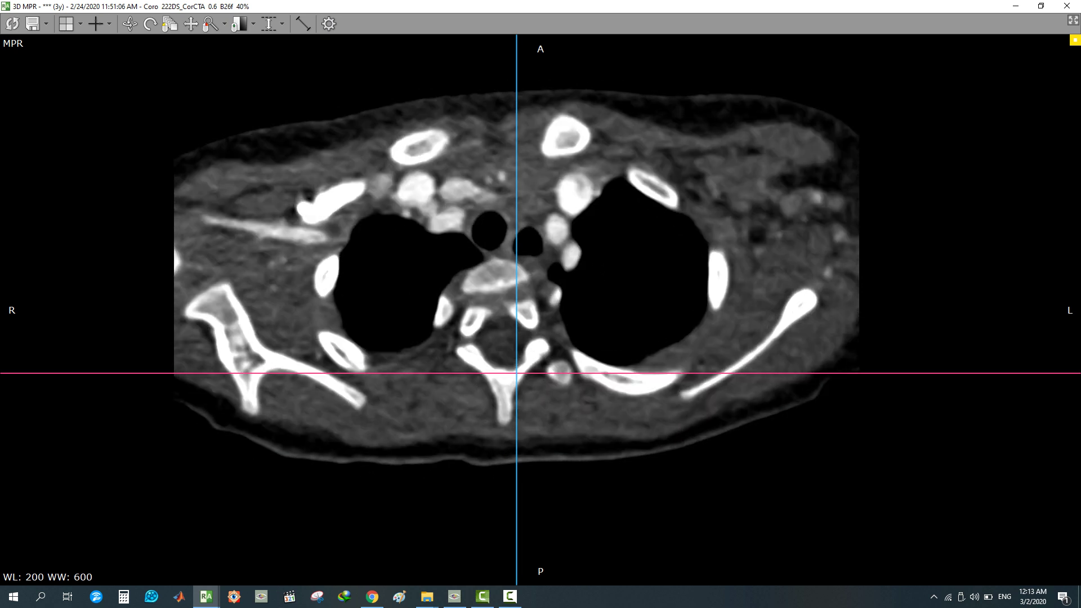
scroll(516, 270, down, 5)
scroll(516, 271, up, 5)
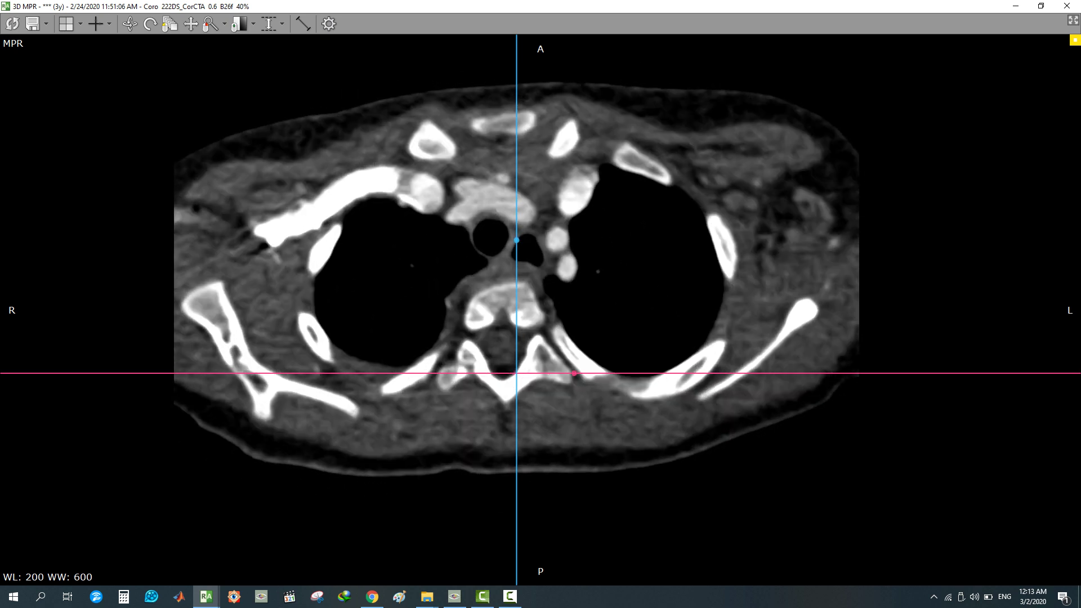
scroll(516, 270, up, 5)
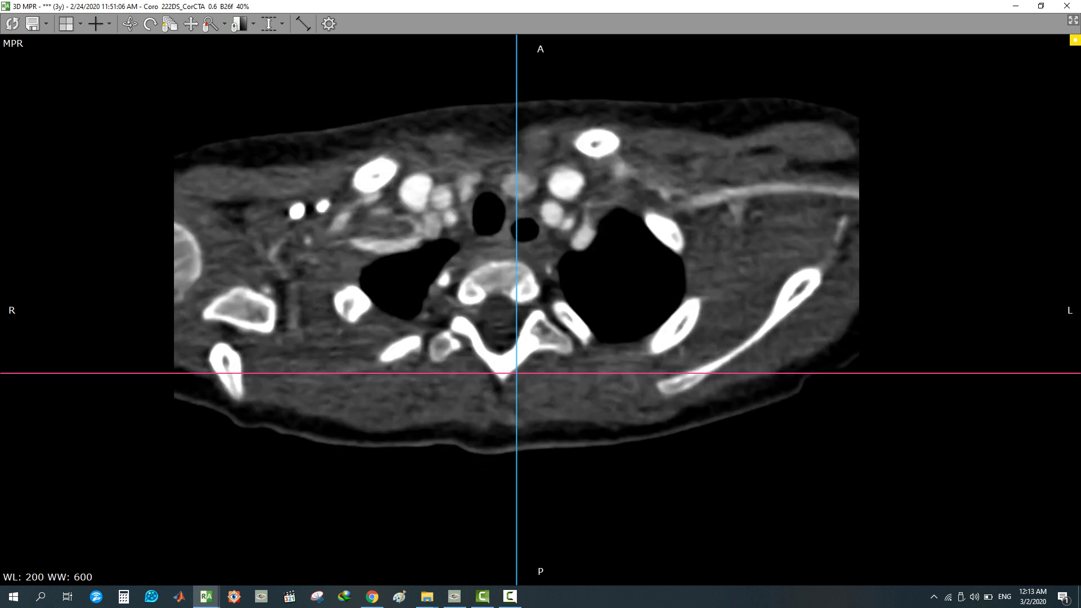
scroll(517, 270, down, 6)
scroll(516, 270, down, 10)
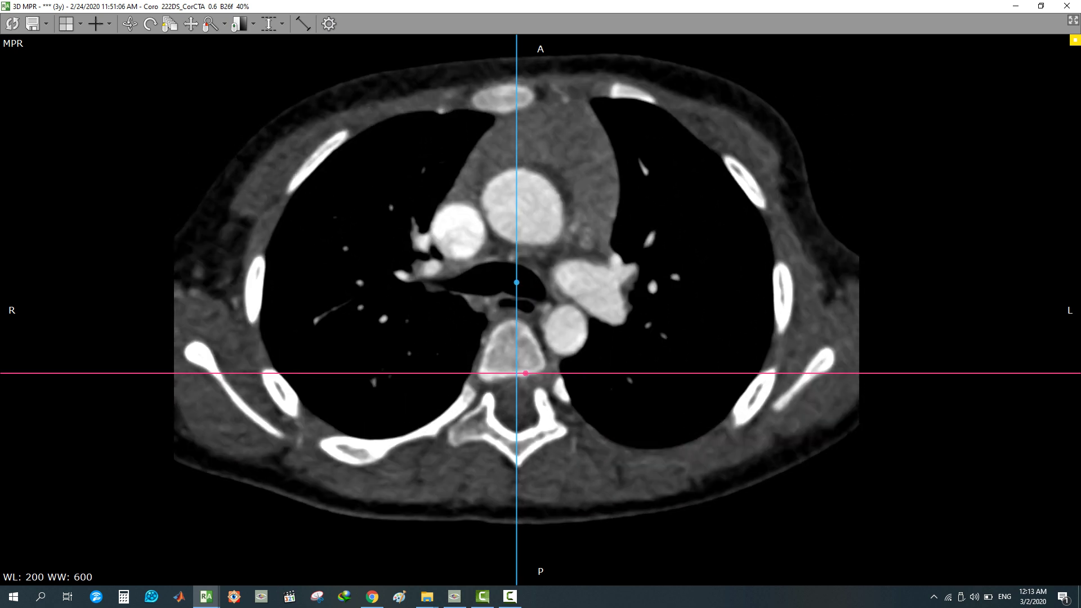
Enlarge the sagittal view and browse to the slice showing the aortic arch and descending aorta
double_click(360, 248)
double_click(311, 226)
right_drag(310, 225, 311, 180)
scroll(507, 242, down, 10)
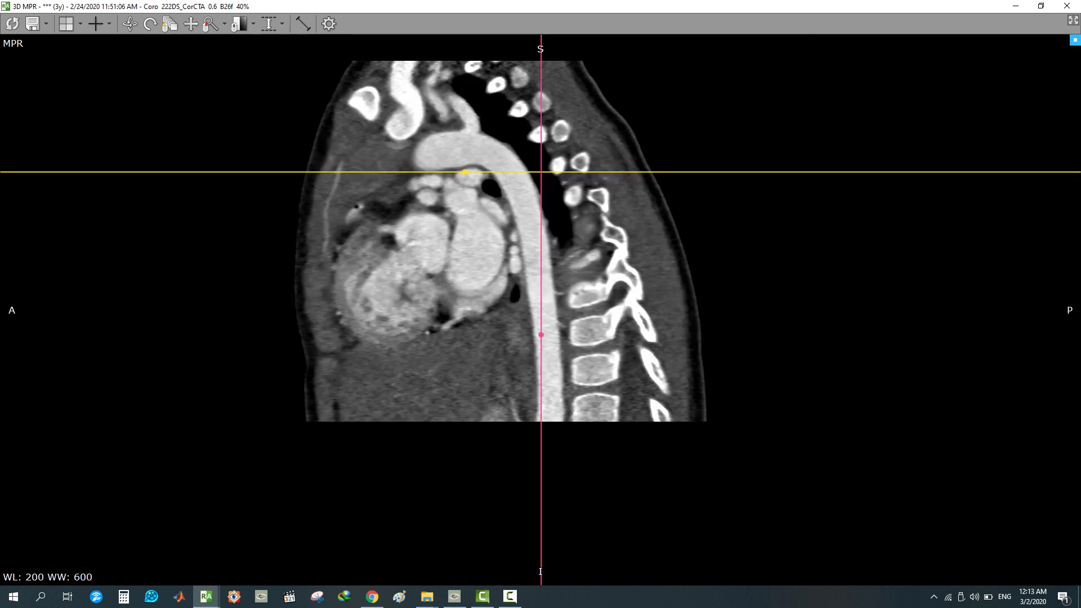
Browse the sagittal slices through the aortic arch and descending aorta, and restore the three-plane layout
scroll(507, 242, down, 5)
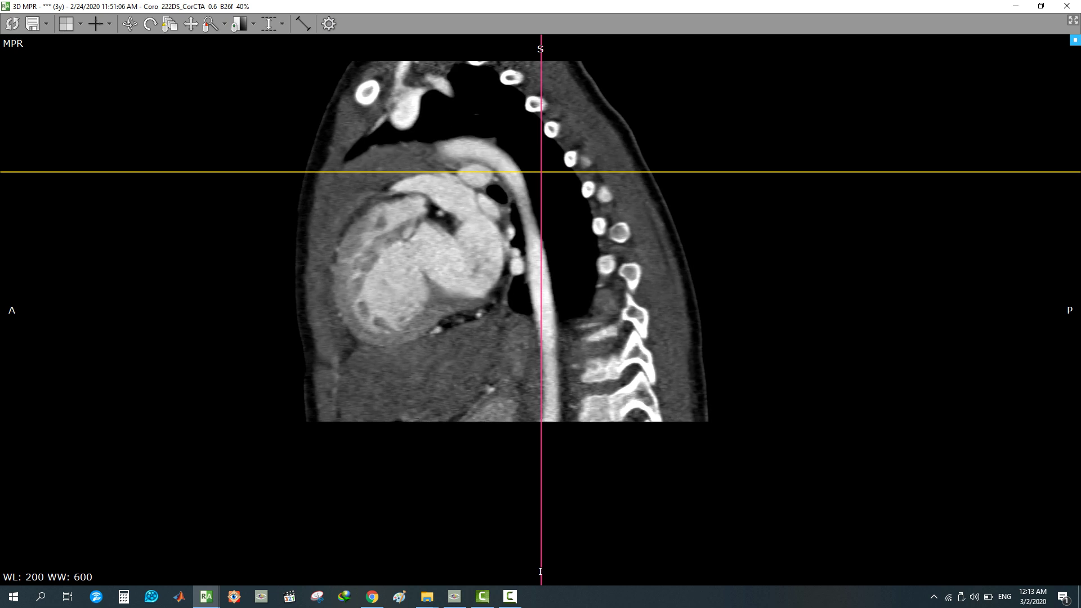
scroll(506, 242, up, 7)
mouse_move(457, 266)
mouse_down()
mouse_move(457, 197)
mouse_move(457, 267)
mouse_up()
double_click(457, 267)
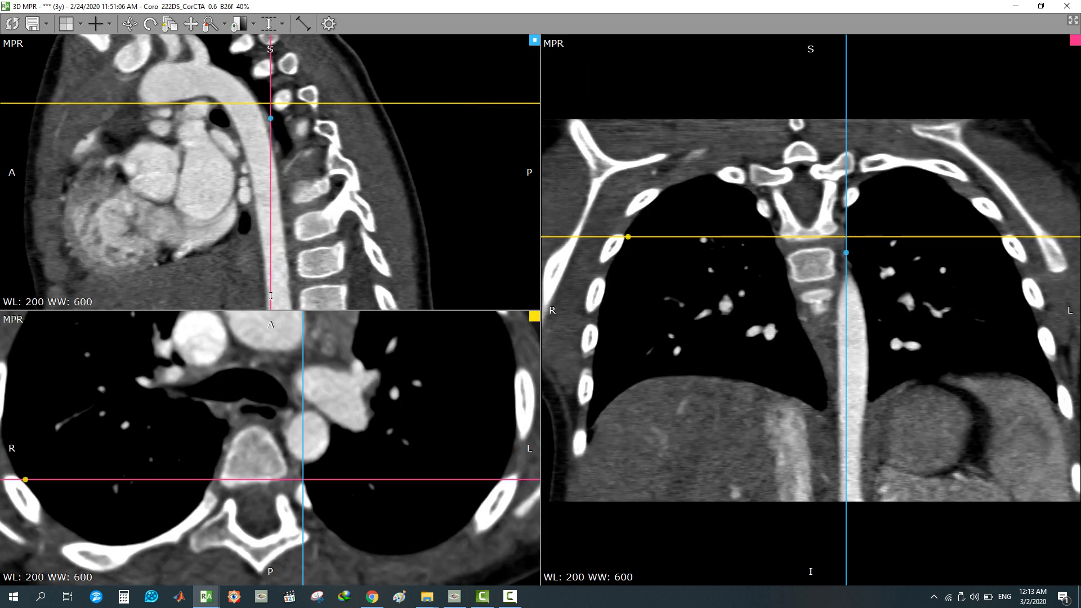
Enlarge the axial view and browse from the left pulmonary artery down to the left atrium and pulmonary veins
double_click(462, 388)
right_drag(708, 323, 715, 365)
drag(715, 366, 648, 316)
scroll(541, 309, down, 3)
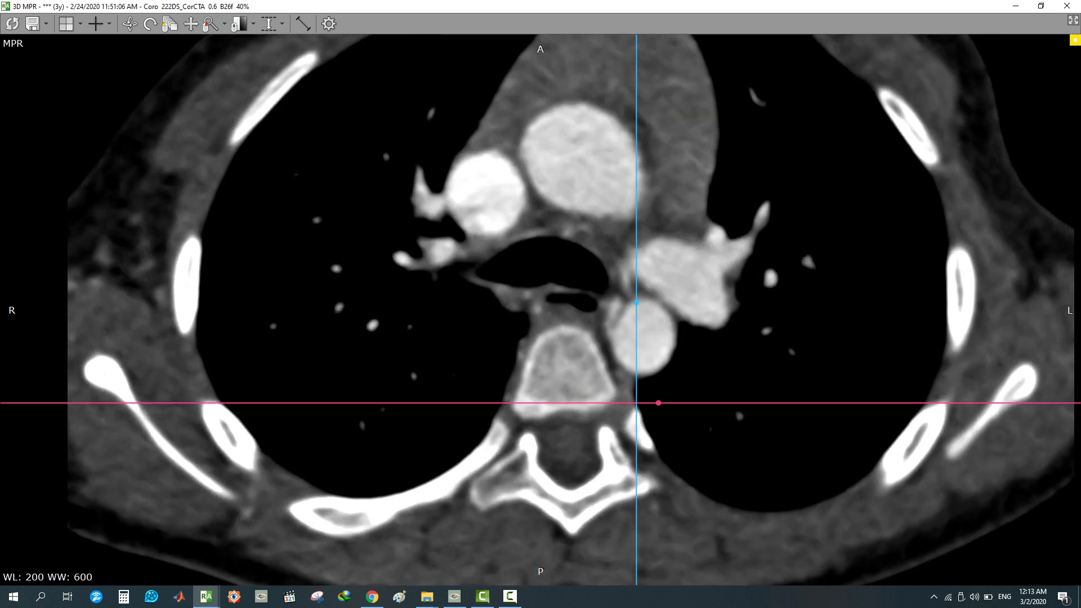
scroll(540, 309, down, 3)
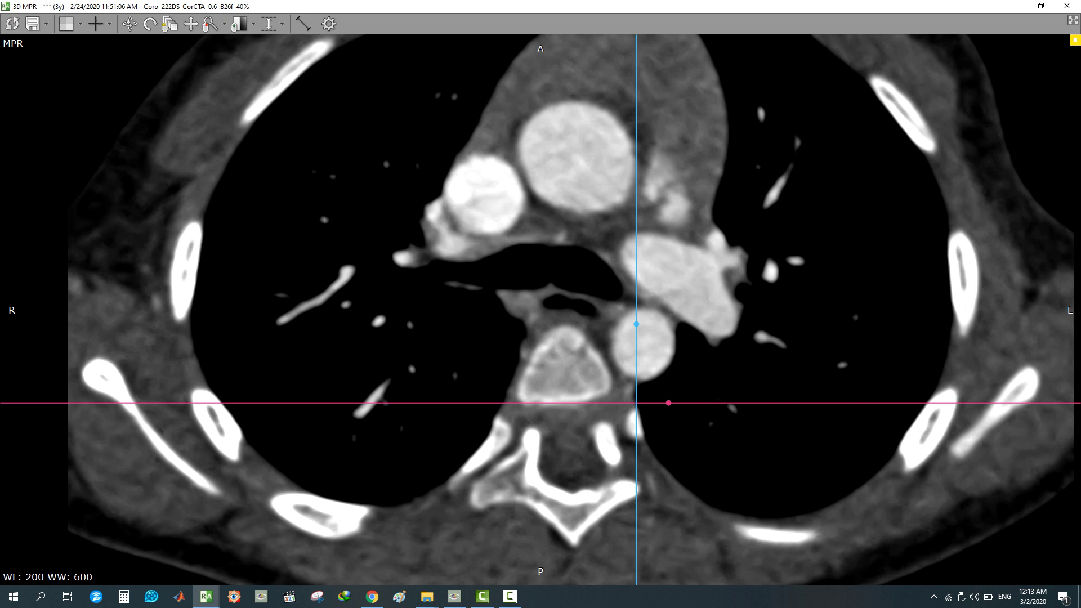
scroll(540, 310, down, 10)
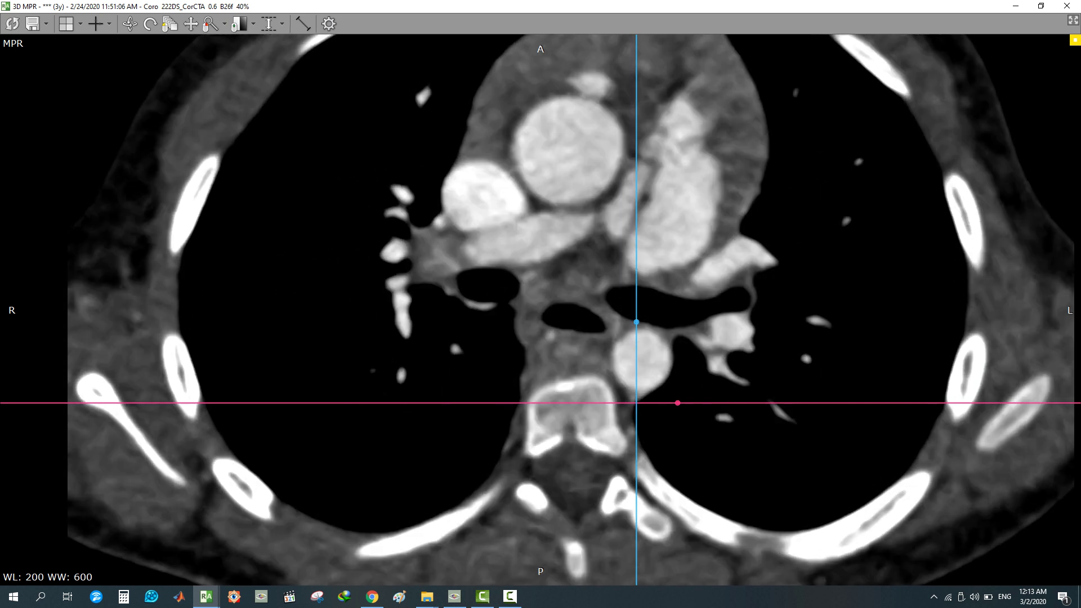
scroll(541, 310, down, 5)
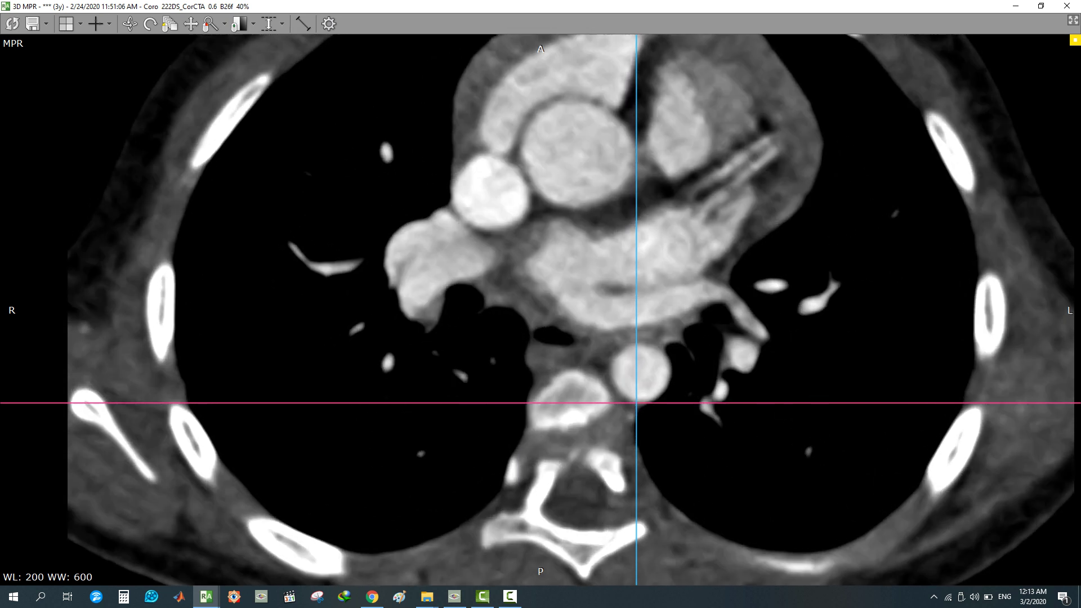
Examine the axial slices back and forth across the right and left pulmonary arteries and the adjacent bronchi
scroll(540, 309, up, 8)
scroll(541, 309, down, 5)
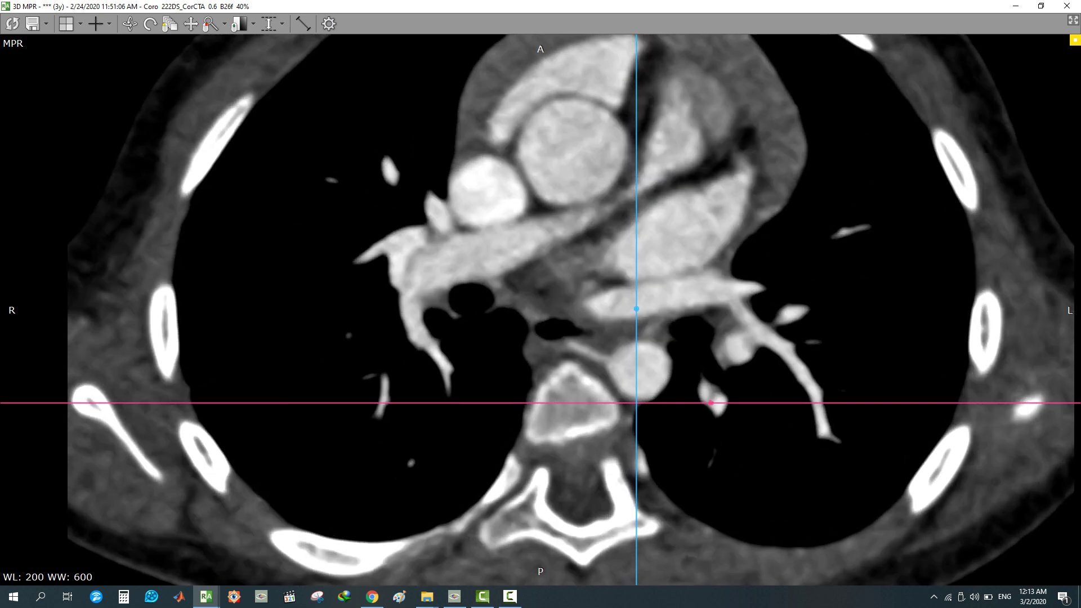
scroll(540, 309, up, 8)
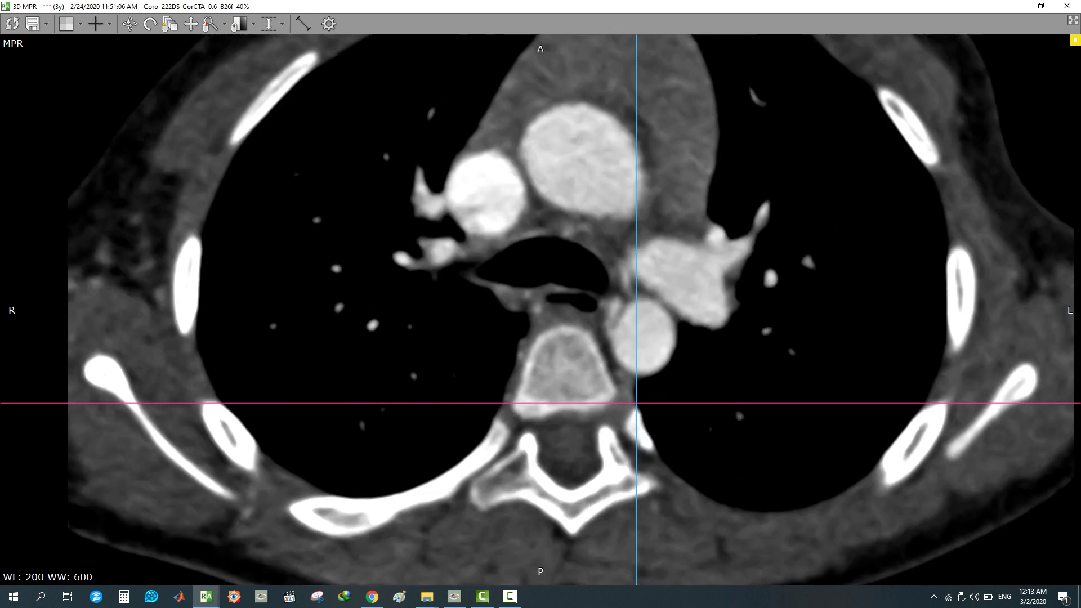
scroll(540, 309, down, 3)
scroll(540, 310, down, 5)
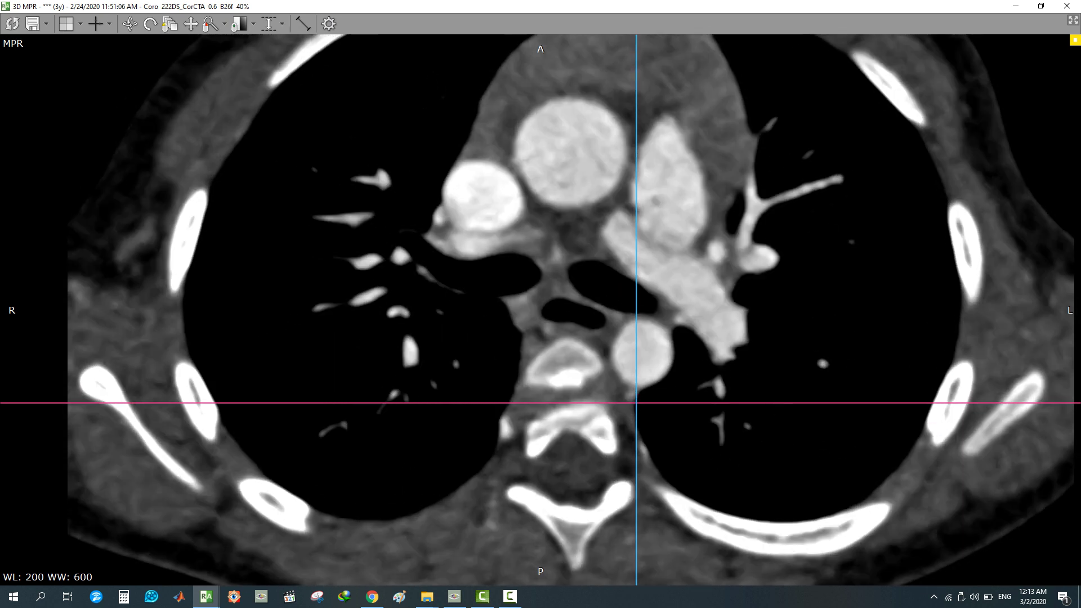
scroll(540, 310, down, 2)
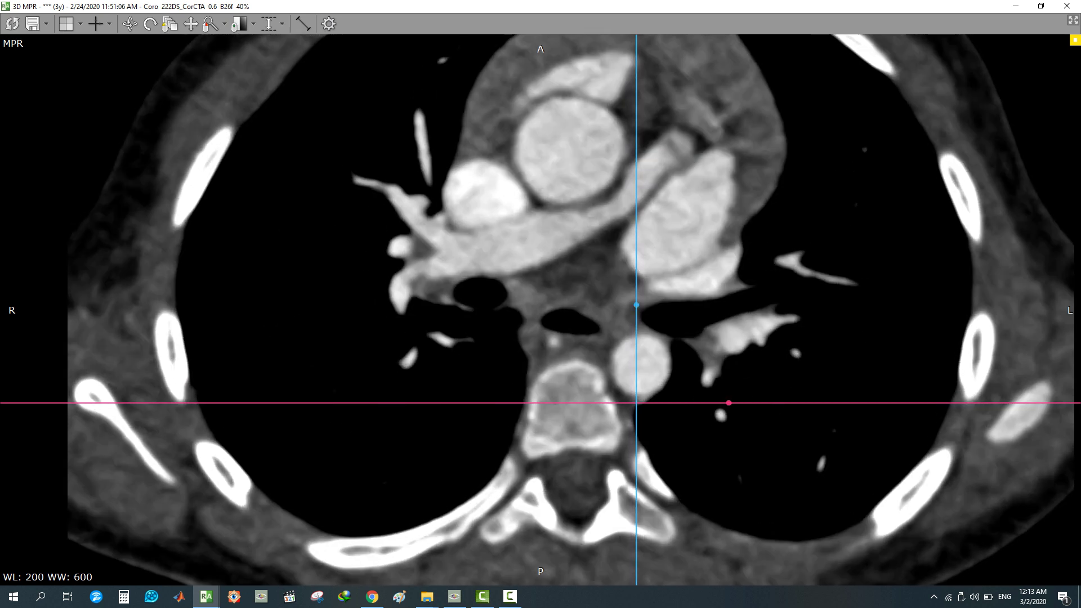
scroll(540, 310, up, 4)
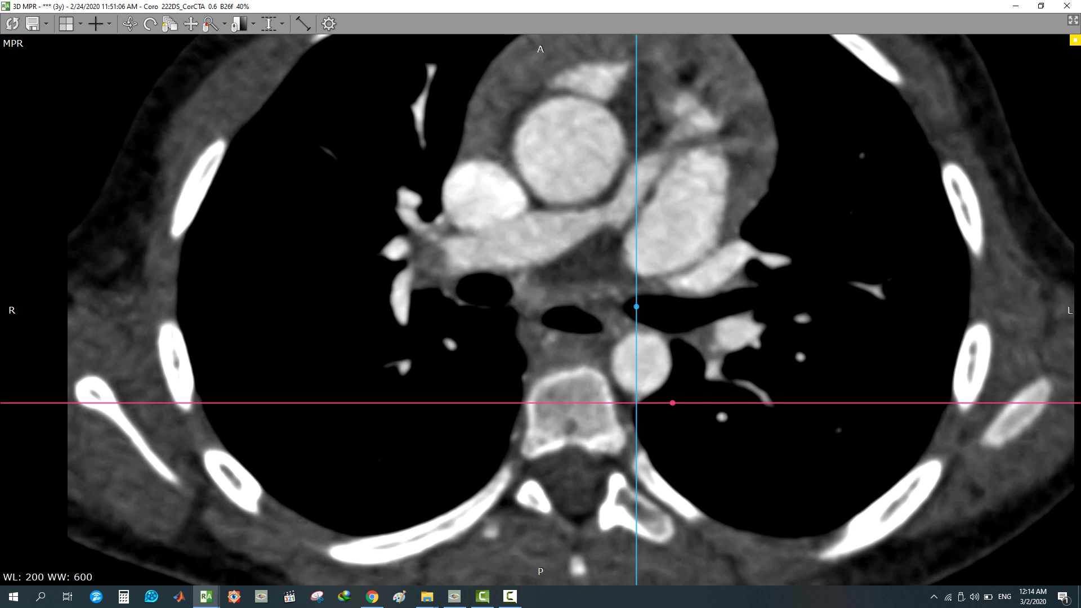
scroll(540, 310, up, 4)
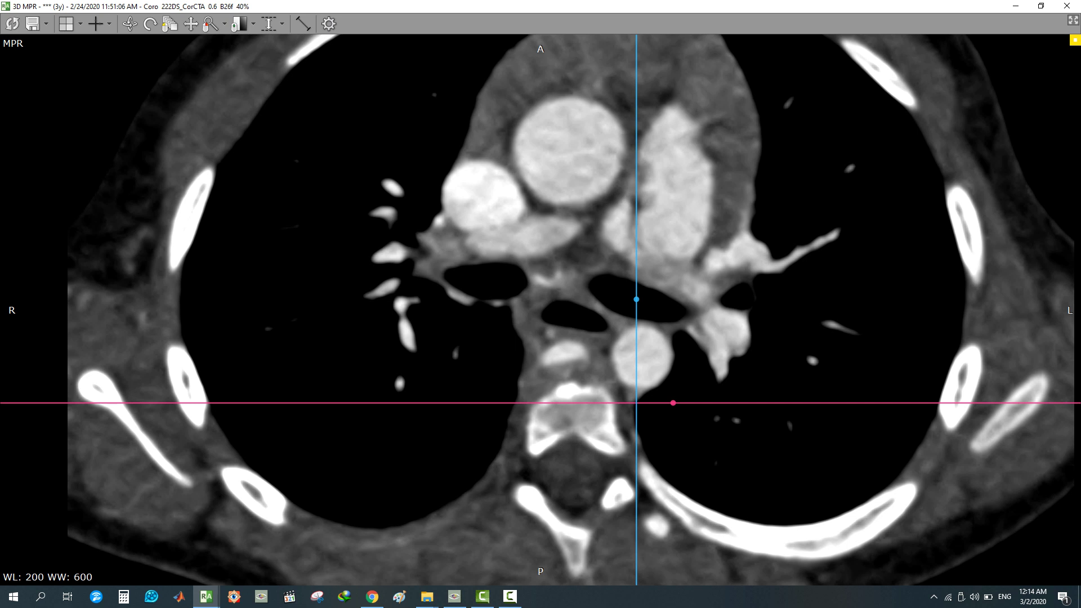
Enlarge the coronal view, browse its slices through the left atrium and descending aorta, and restore the three-plane layout
double_click(651, 320)
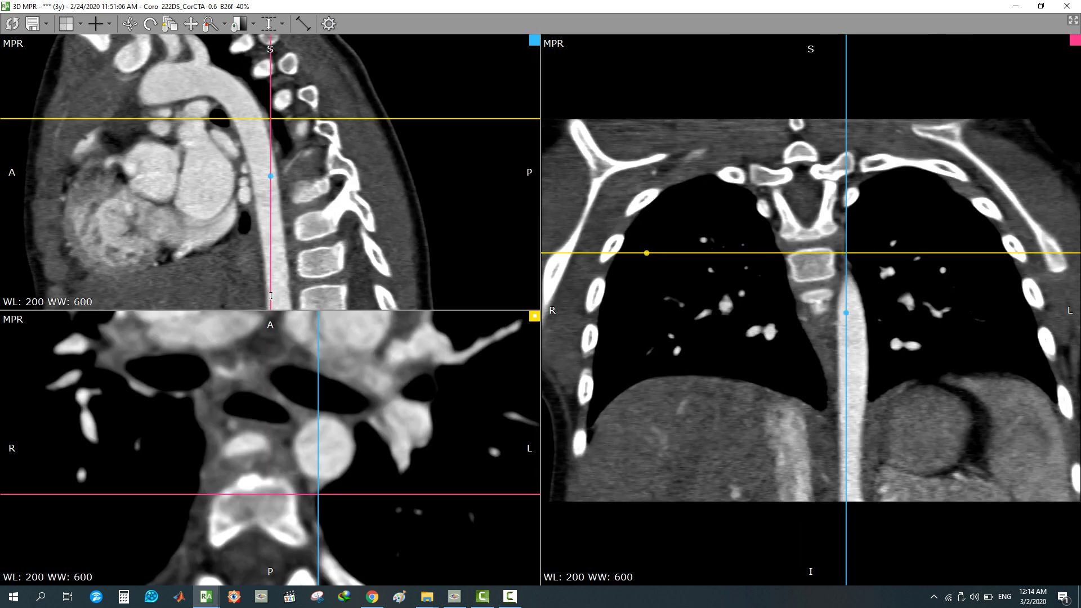
double_click(914, 329)
drag(862, 327, 679, 296)
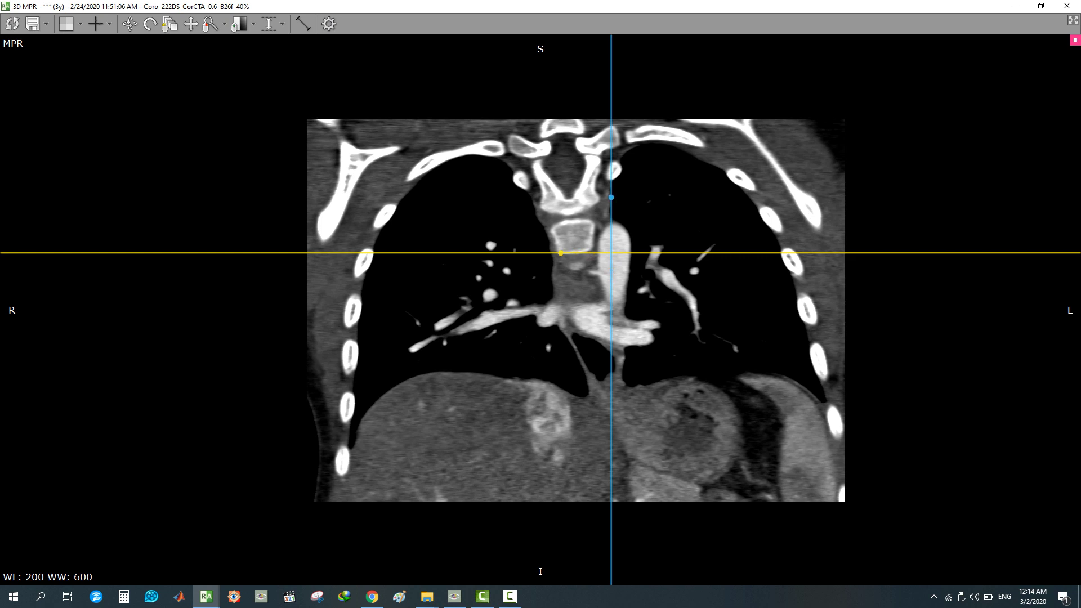
mouse_move(544, 212)
mouse_down()
mouse_move(541, 157)
mouse_move(541, 197)
mouse_up()
right_drag(579, 272, 602, 234)
drag(605, 233, 629, 280)
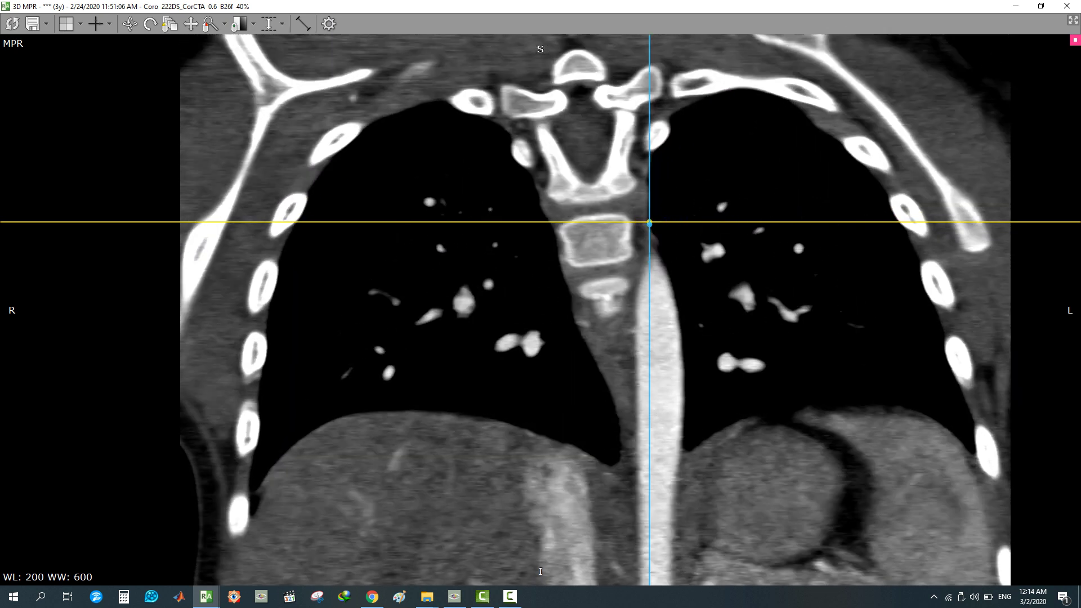
double_click(629, 281)
Centre the crosshair on the descending aorta at diaphragm level and tilt the reference lines perpendicular to the vessel
double_click(338, 439)
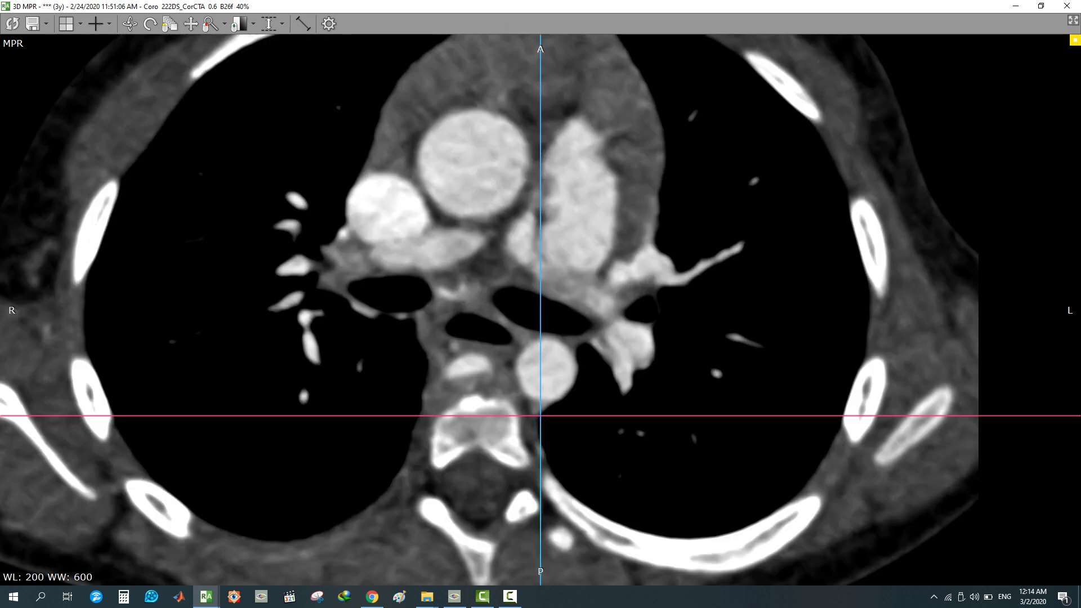
right_drag(338, 439, 338, 484)
drag(678, 202, 670, 304)
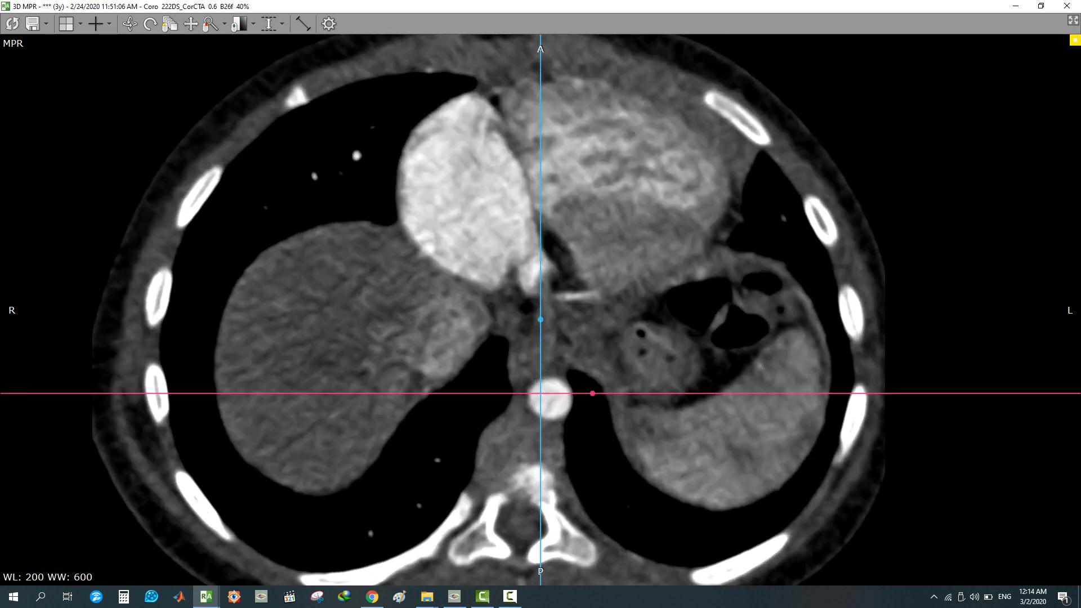
mouse_move(614, 282)
mouse_down()
mouse_move(613, 302)
mouse_move(614, 267)
mouse_move(614, 292)
mouse_up()
drag(541, 393, 551, 400)
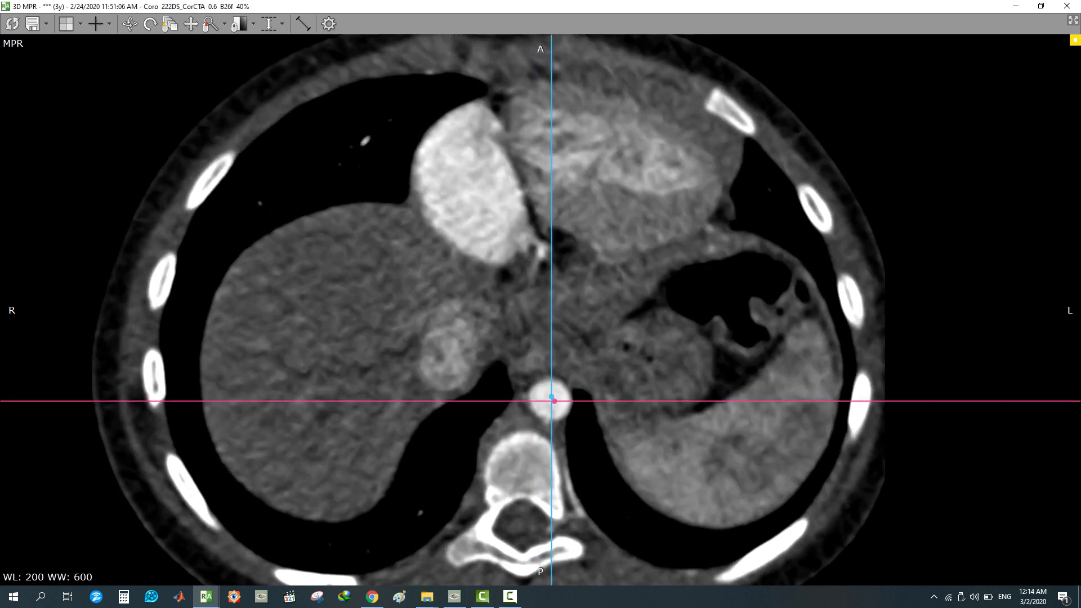
double_click(626, 383)
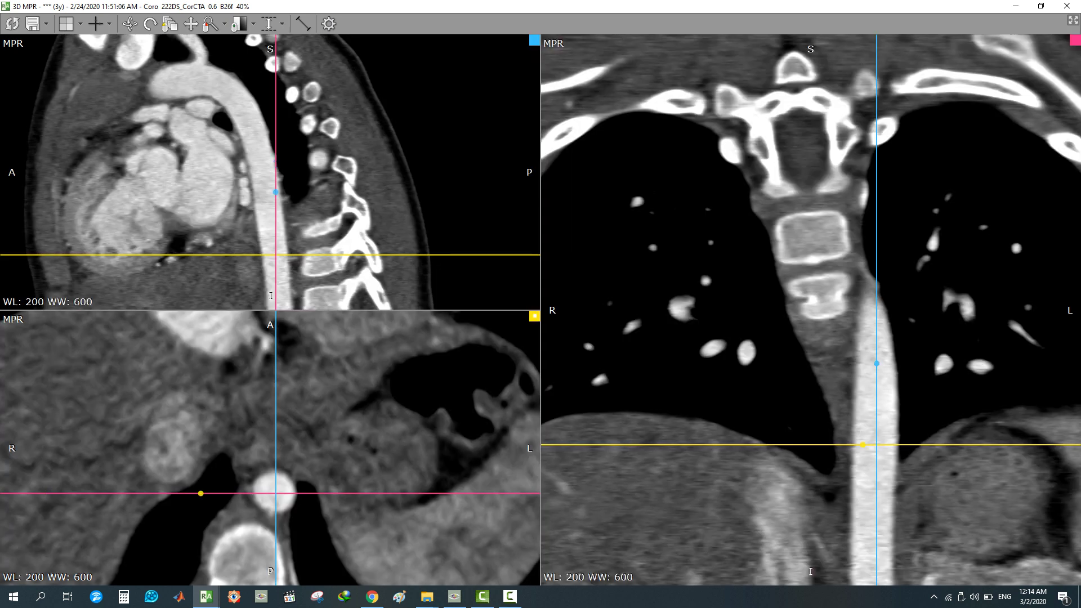
drag(1010, 444, 1010, 448)
drag(415, 255, 415, 239)
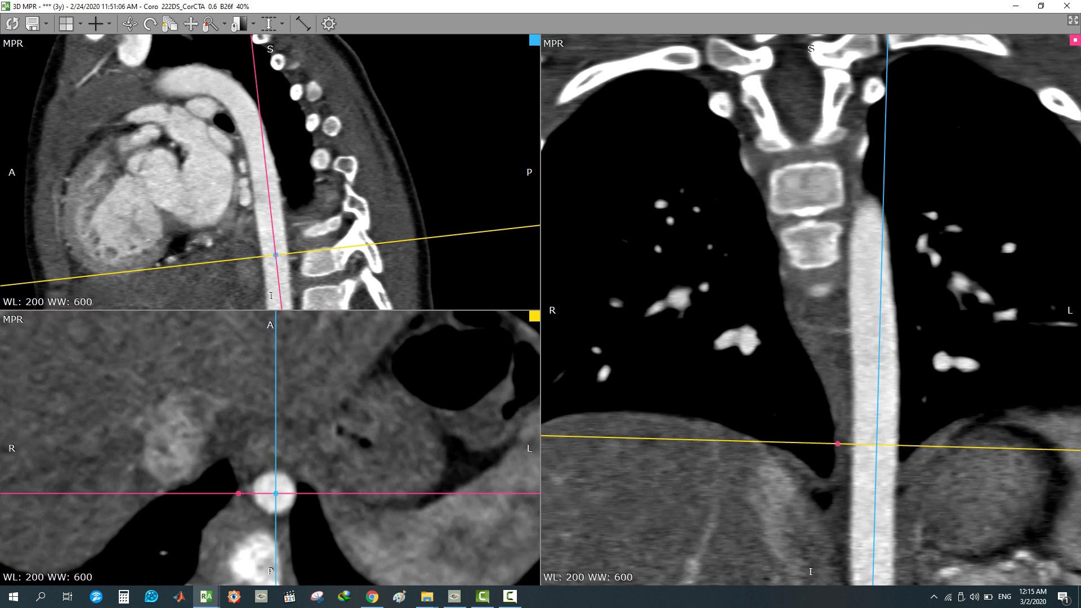
Reset the MPR planes and show the heart level in an enlarged axial view
click(12, 23)
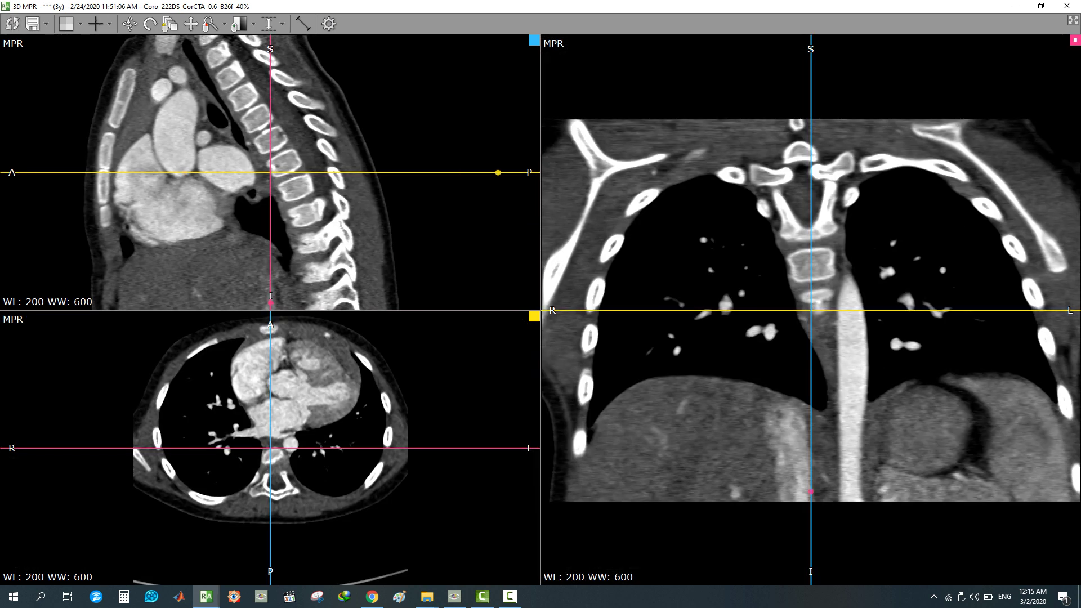
double_click(298, 388)
right_drag(450, 407, 450, 388)
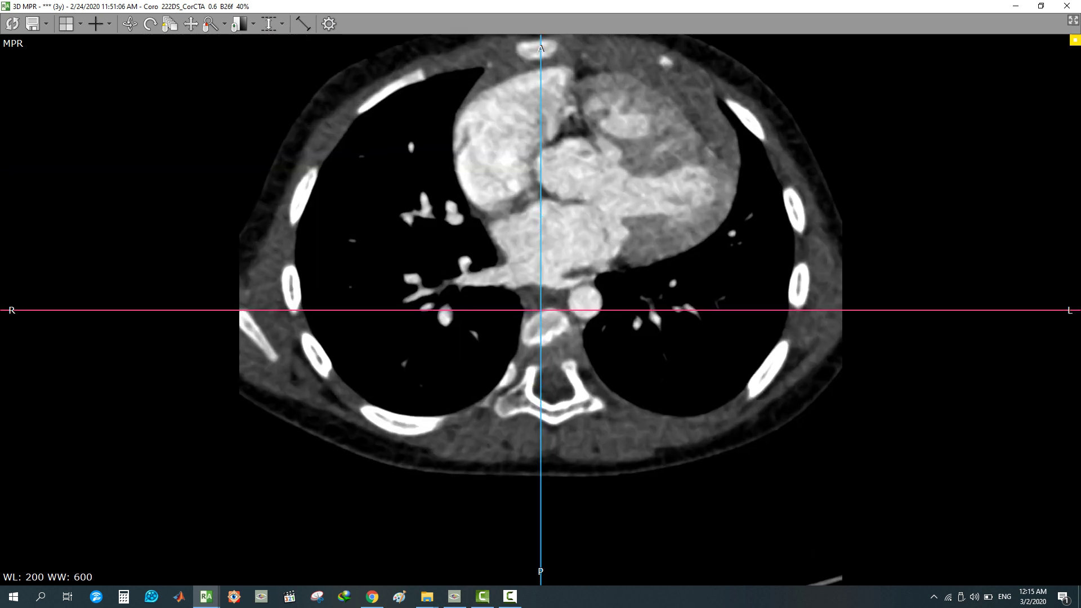
drag(619, 216, 619, 180)
Browse the axial slices from the heart down to the upper abdomen and back up to the aortic root level
scroll(540, 253, down, 2)
scroll(614, 311, down, 3)
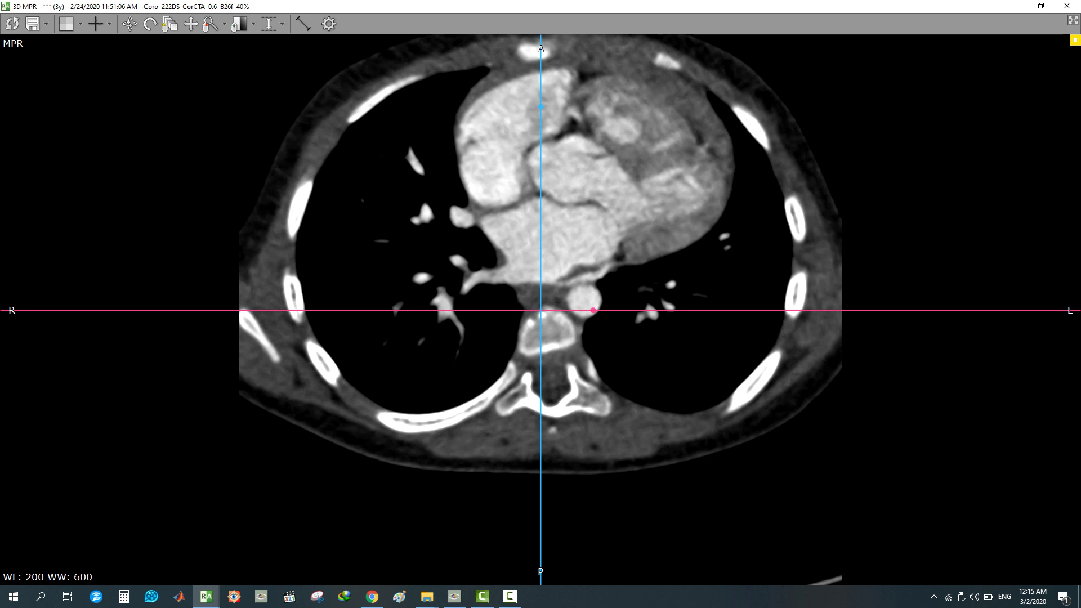
scroll(593, 310, down, 10)
scroll(593, 310, down, 5)
scroll(593, 310, down, 2)
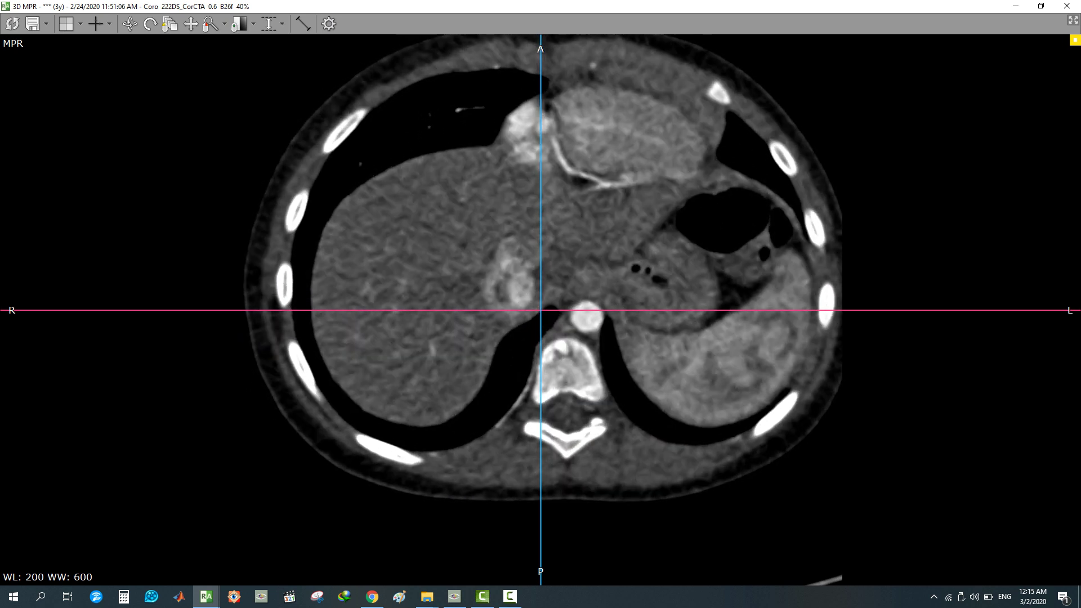
scroll(593, 310, up, 12)
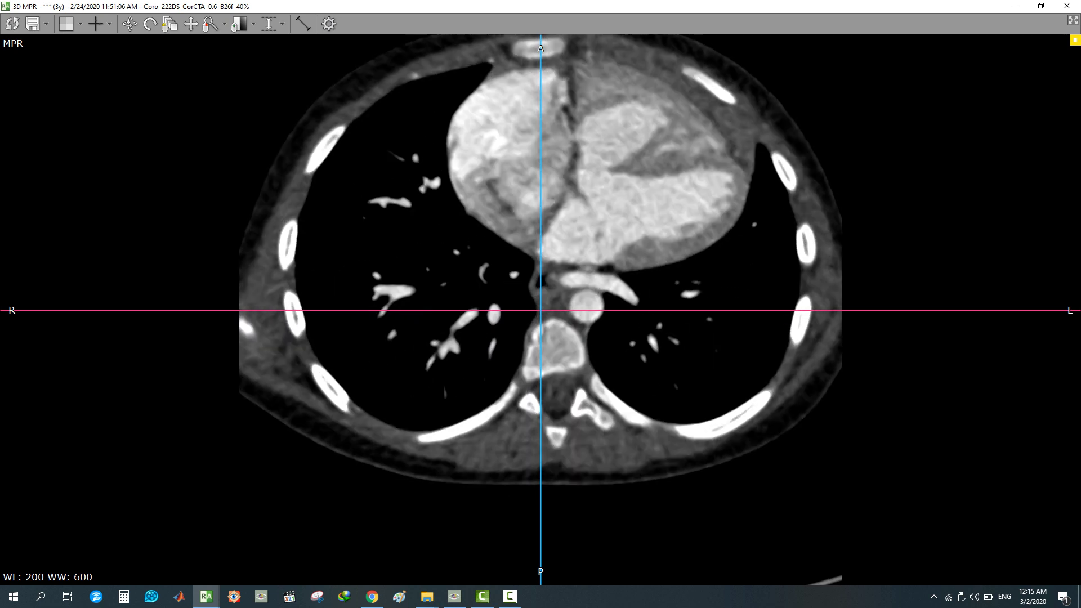
scroll(594, 310, down, 4)
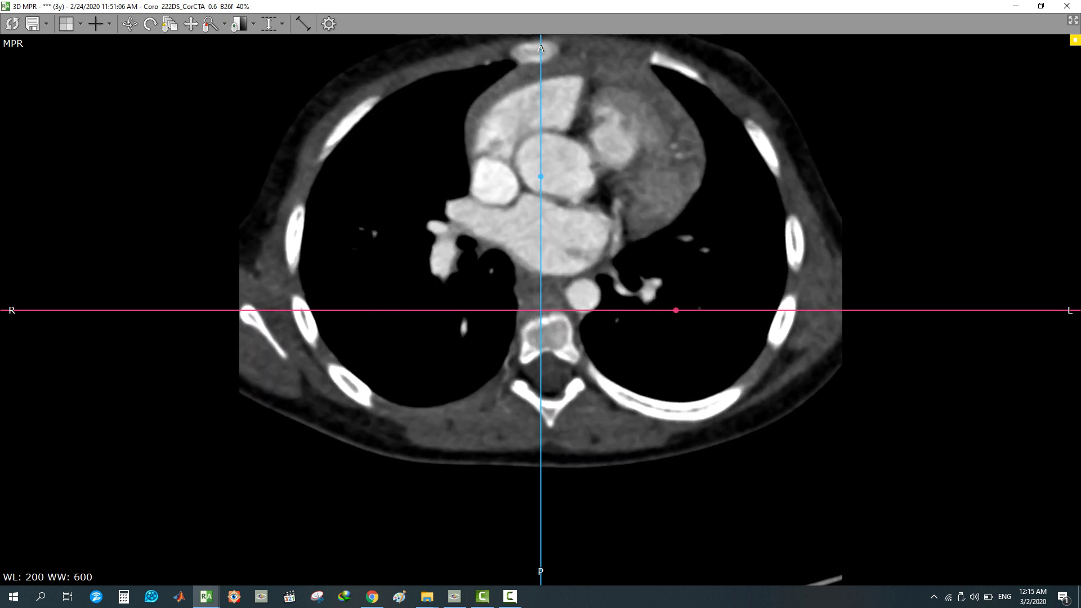
scroll(540, 310, up, 3)
Set the window level to 236 and width to 739, and review the axial slices around the aortic root
right_drag(599, 211, 639, 222)
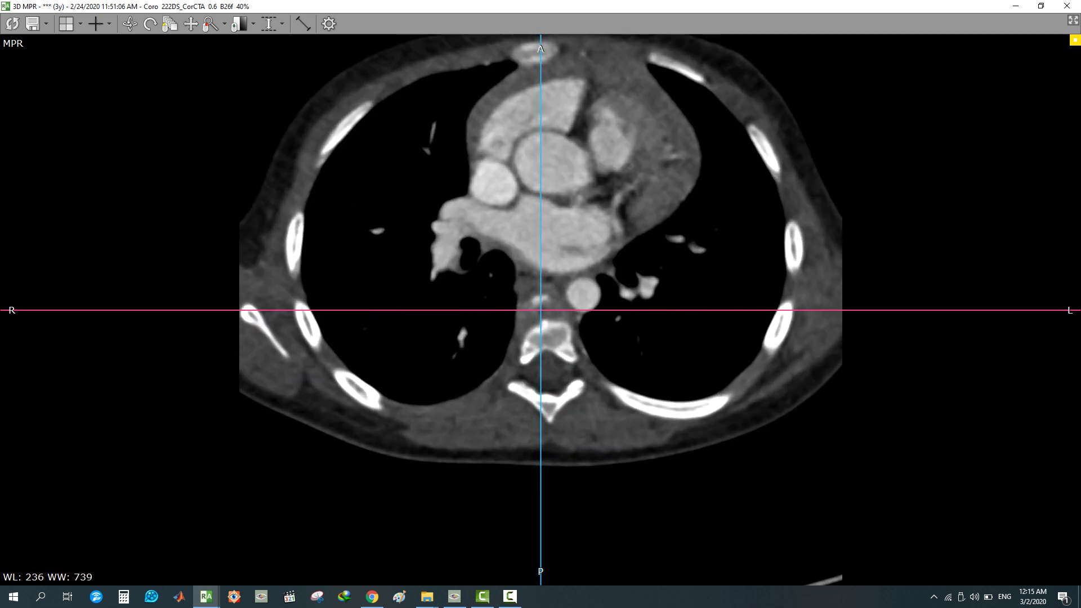
scroll(599, 212, up, 3)
scroll(599, 212, down, 1)
scroll(599, 212, up, 1)
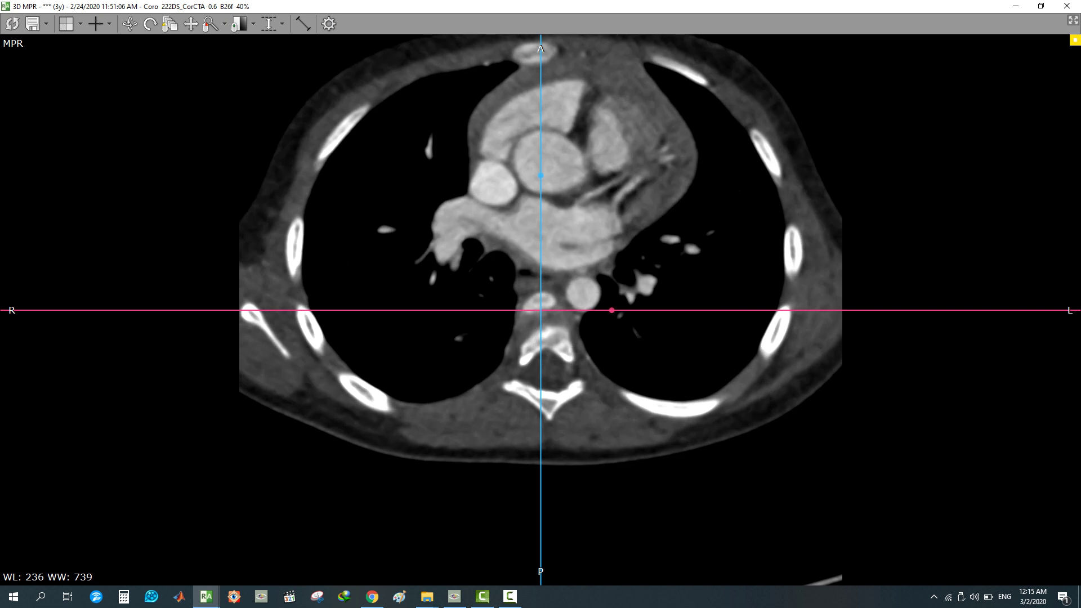
scroll(655, 310, down, 6)
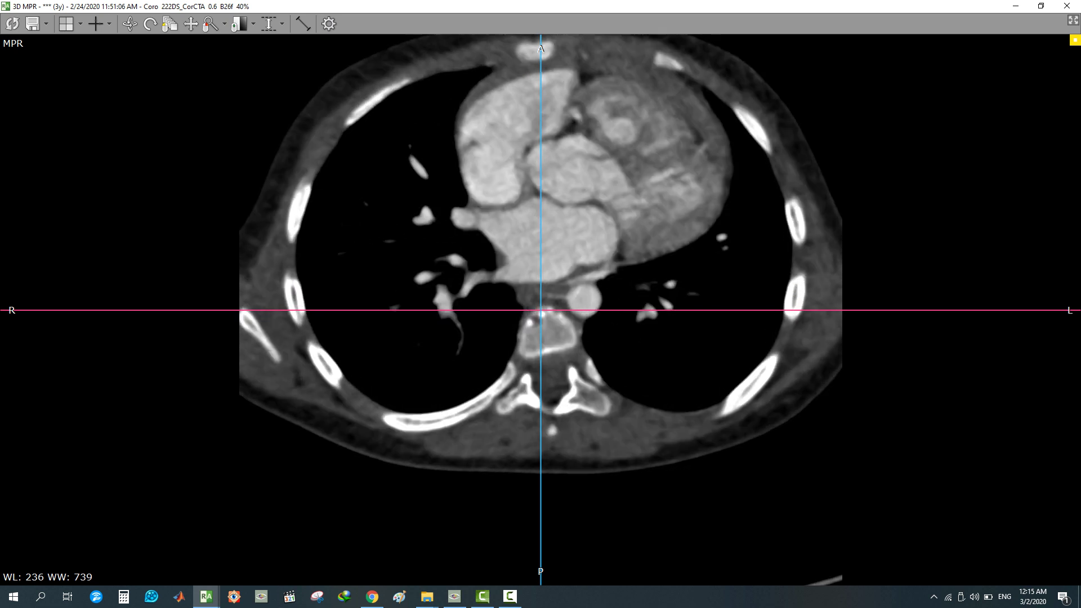
Examine the axial slices around the aortic root and left atrium, down to the diaphragm, and up to the pulmonary artery level
scroll(656, 310, up, 5)
scroll(656, 174, up, 4)
scroll(656, 175, down, 5)
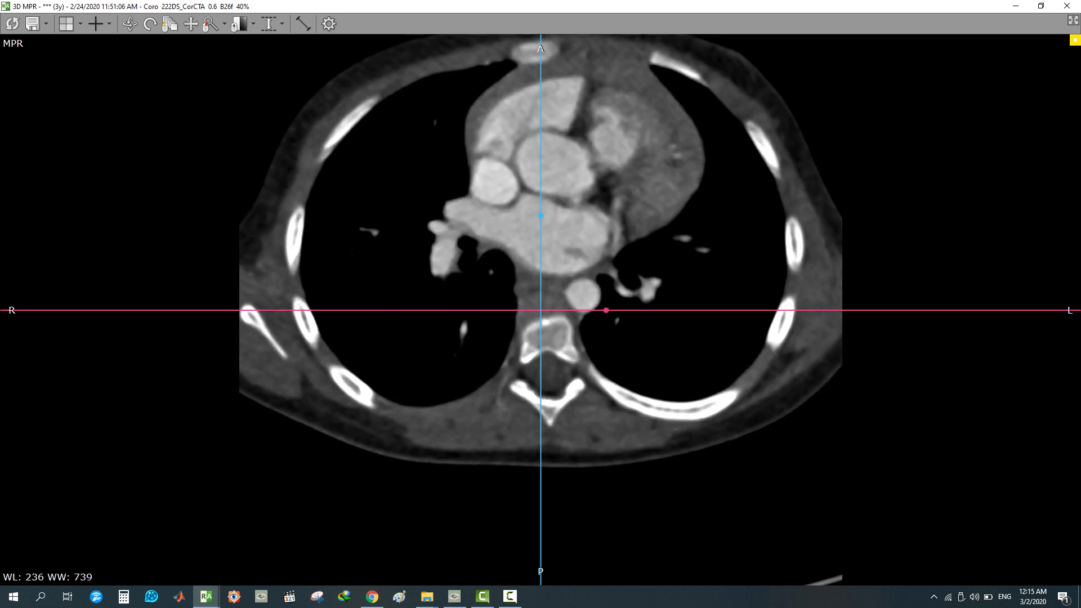
scroll(645, 174, up, 5)
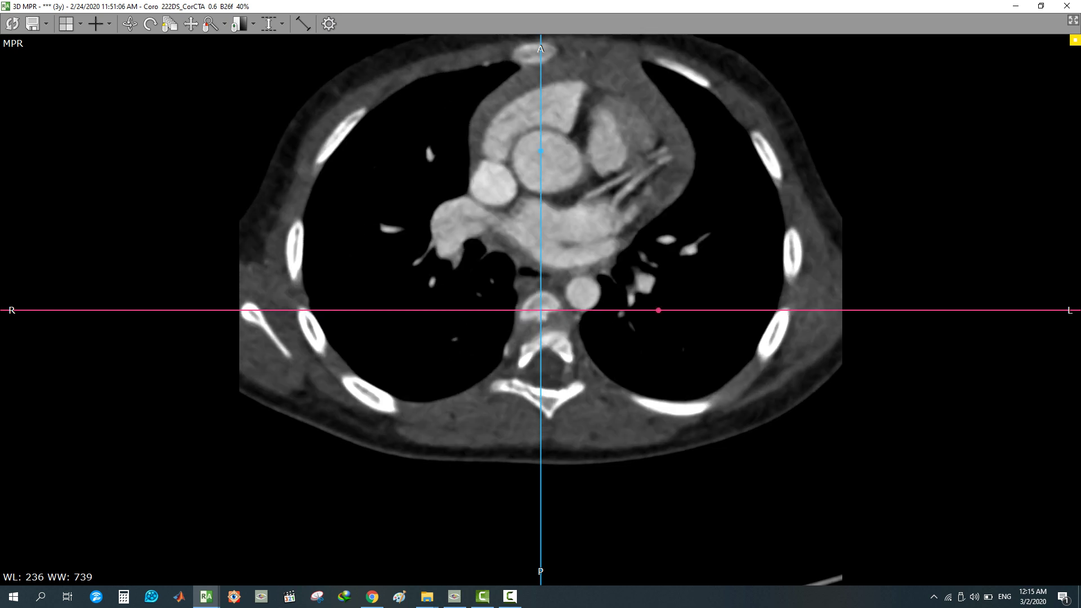
scroll(652, 174, down, 1)
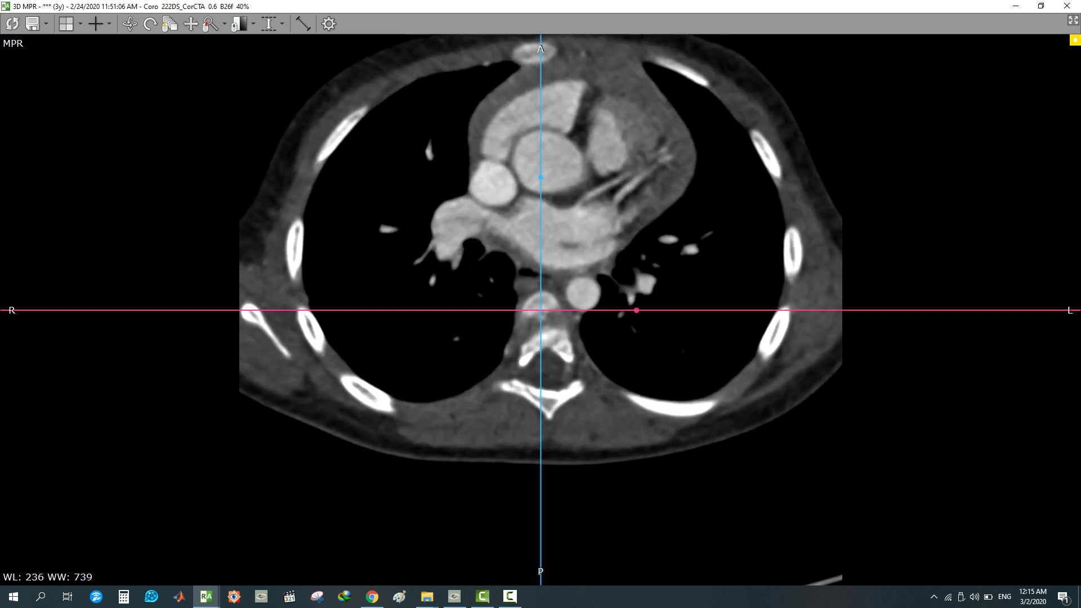
scroll(629, 191, down, 6)
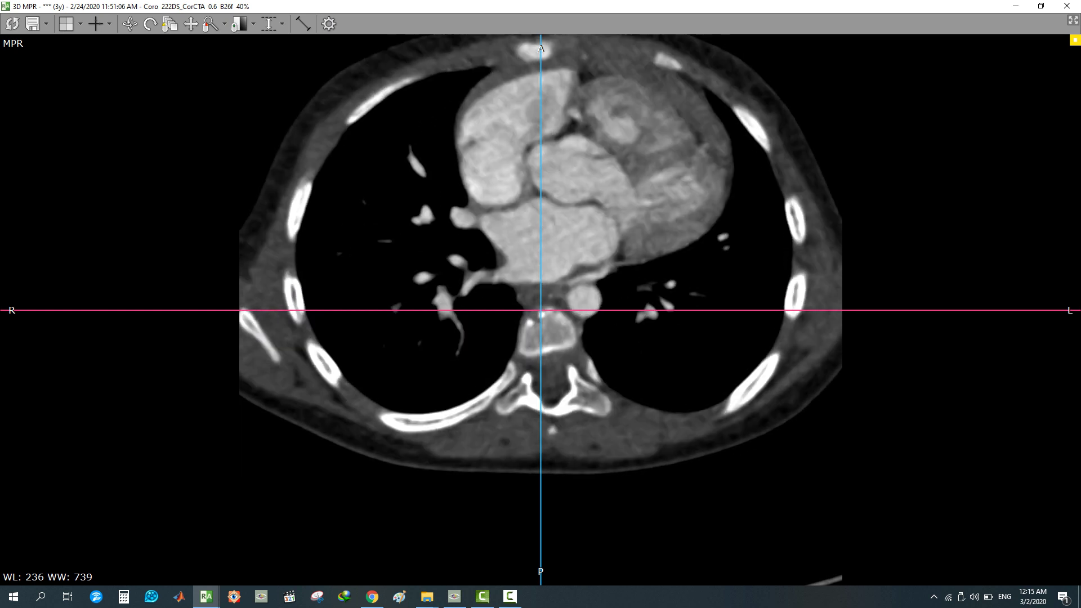
scroll(630, 190, down, 8)
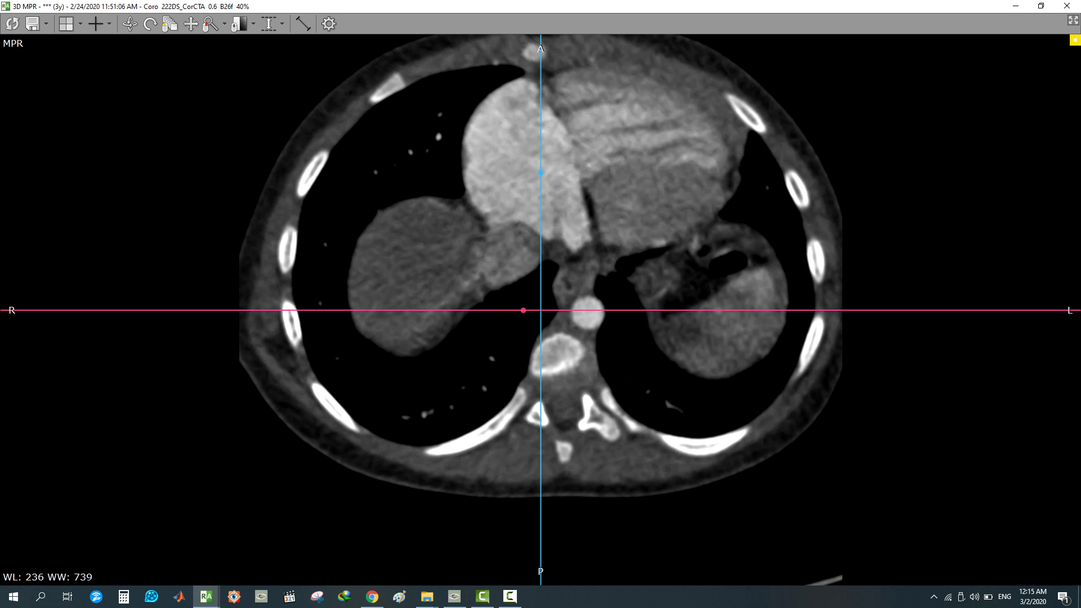
drag(564, 175, 564, 108)
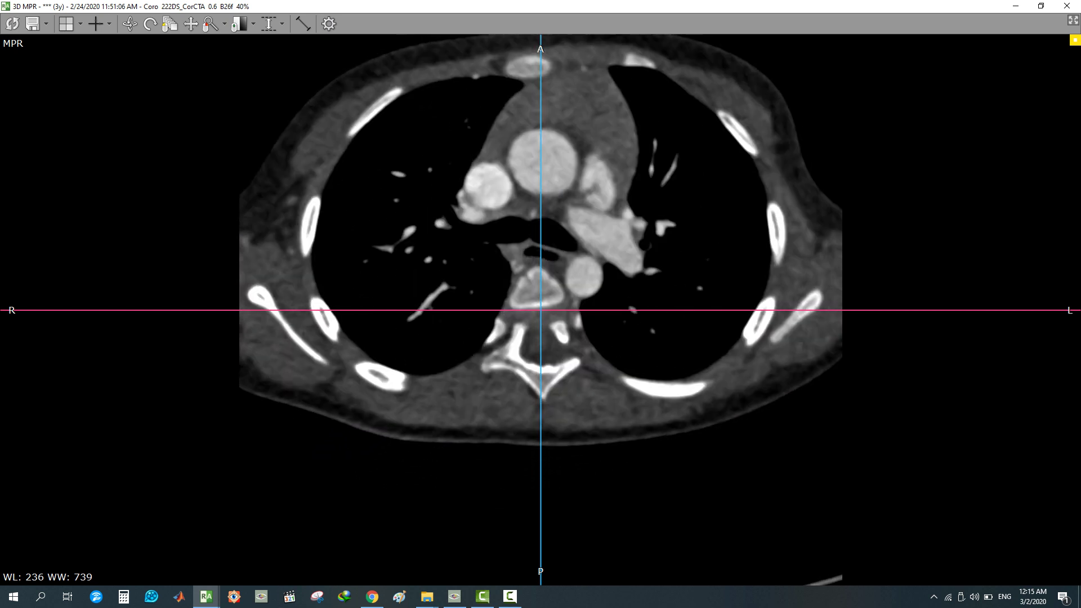
Examine the axial slices from the pulmonary arteries up to the arch vessels, down to the upper abdomen, and back up through the heart
mouse_move(630, 180)
mouse_down()
mouse_move(667, 135)
mouse_move(610, 183)
mouse_up()
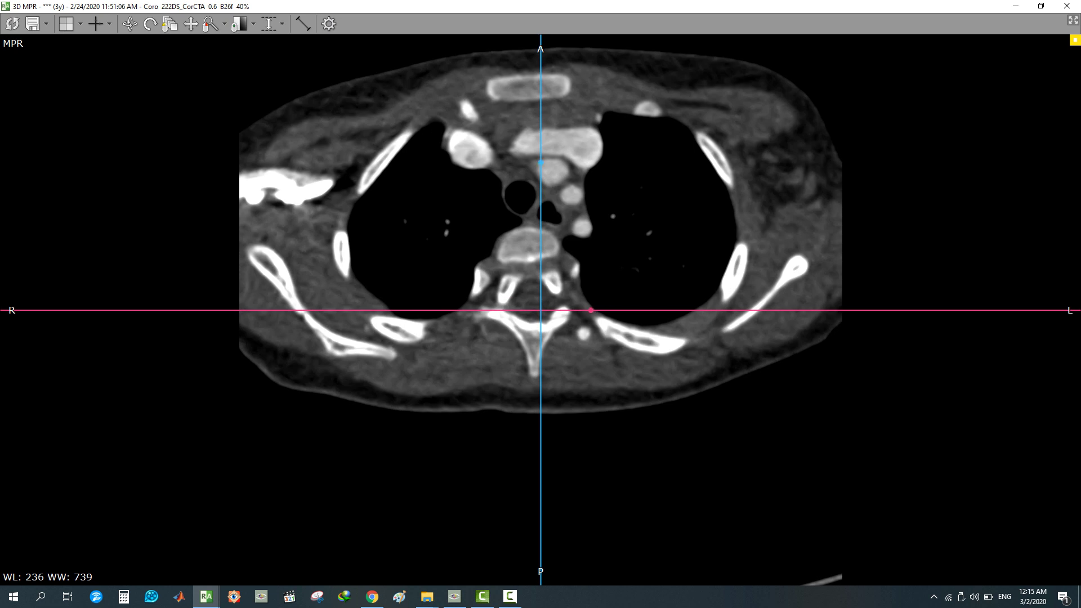
drag(500, 133, 499, 139)
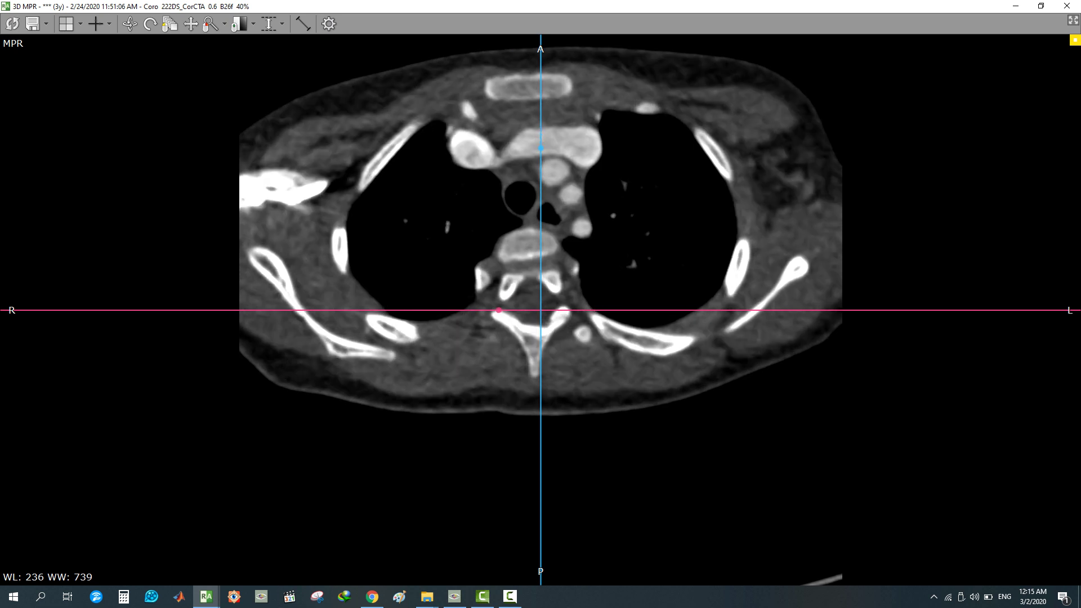
drag(585, 214, 519, 304)
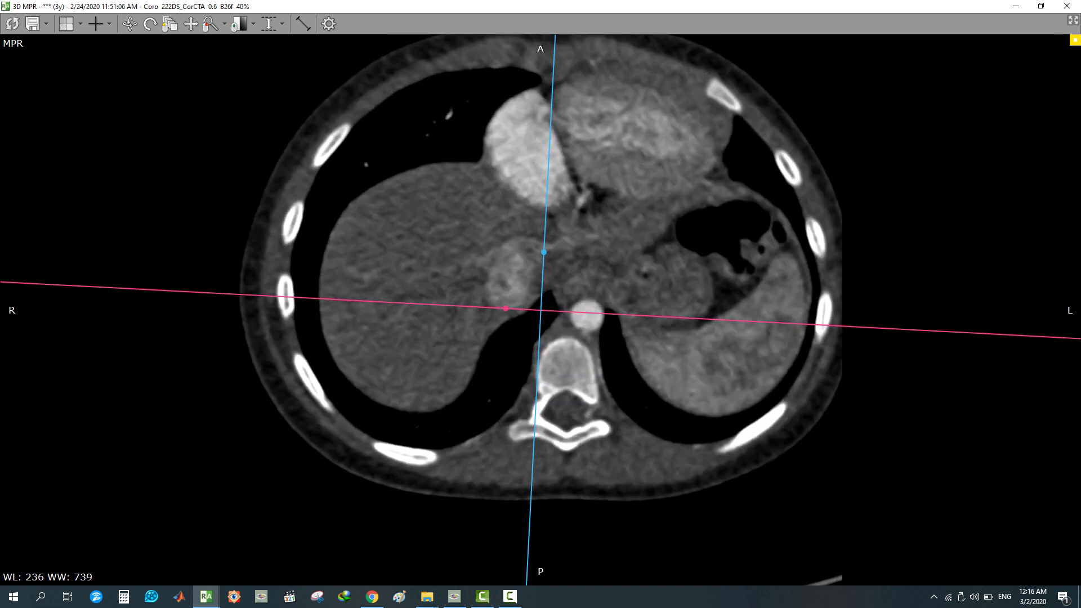
drag(543, 360, 543, 228)
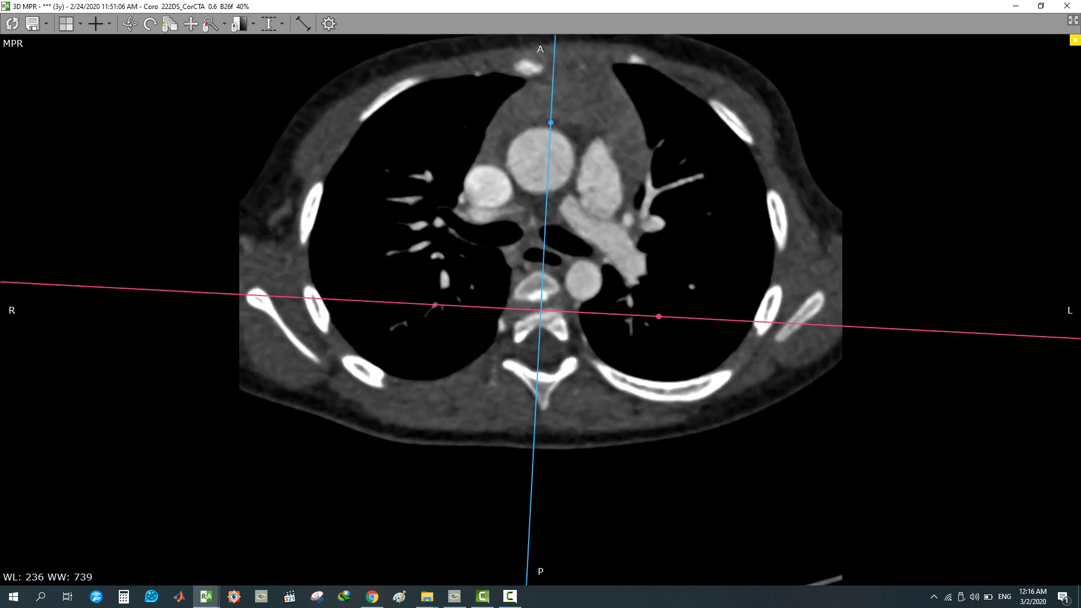
drag(543, 247, 543, 343)
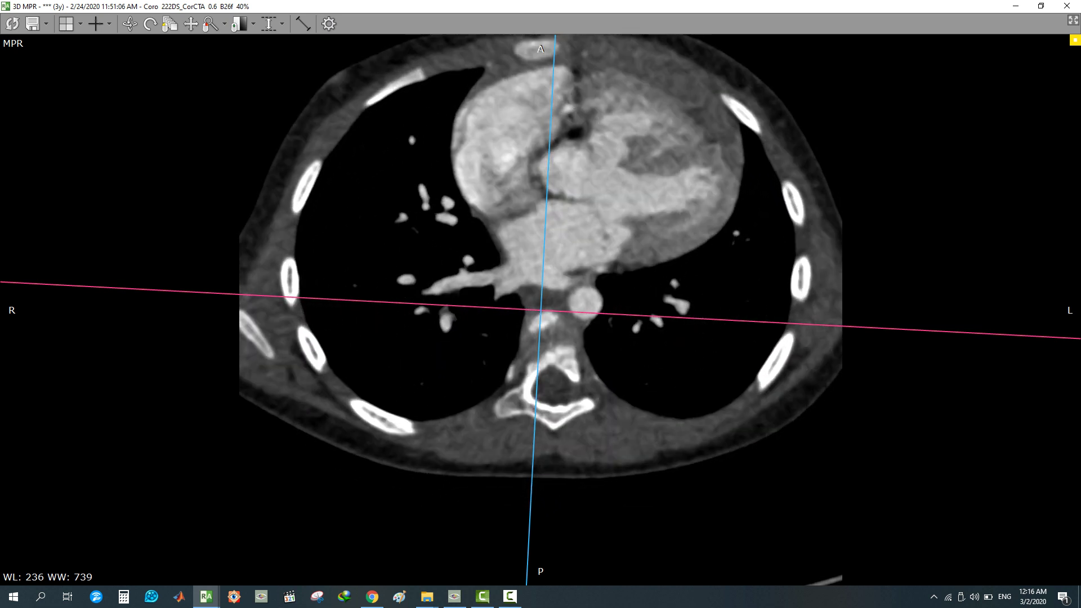
scroll(541, 309, up, 5)
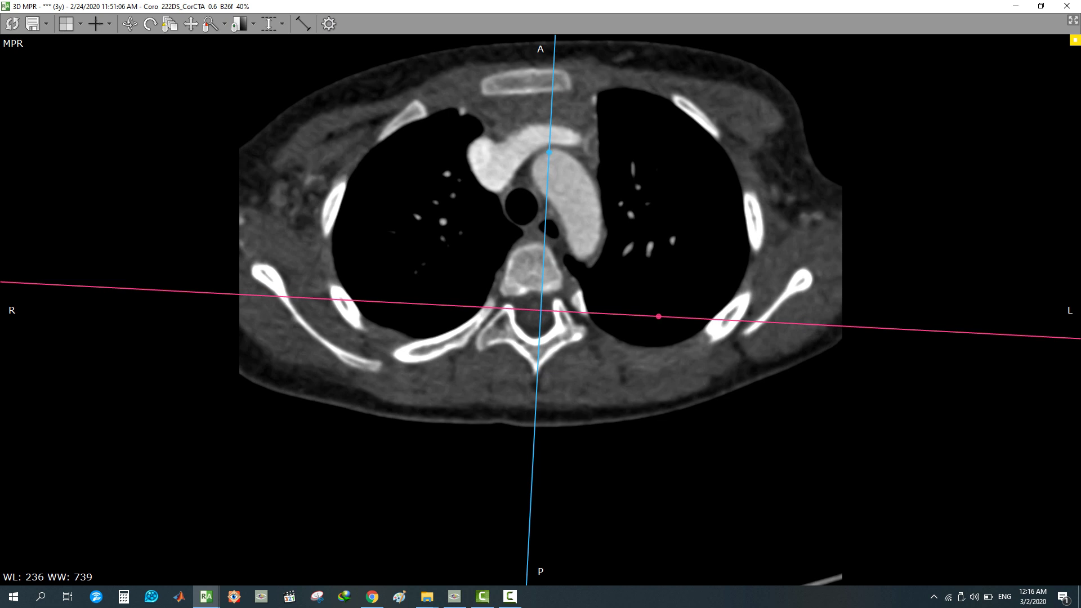
scroll(540, 254, up, 5)
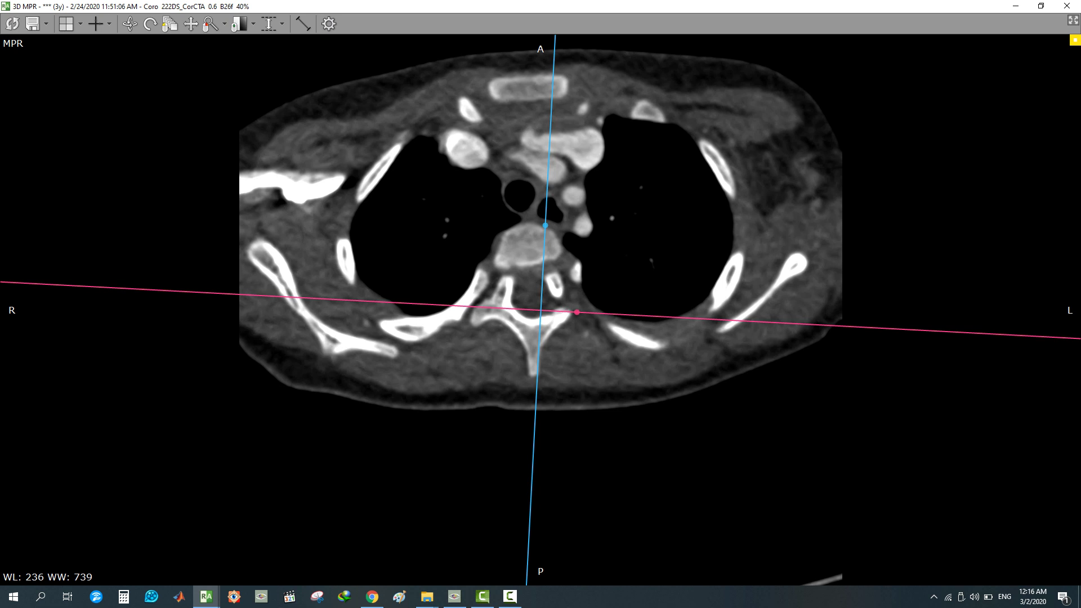
Review the axial slices from the aortic arch branches through the pulmonary arteries and heart down to the liver and spleen
scroll(540, 225, down, 3)
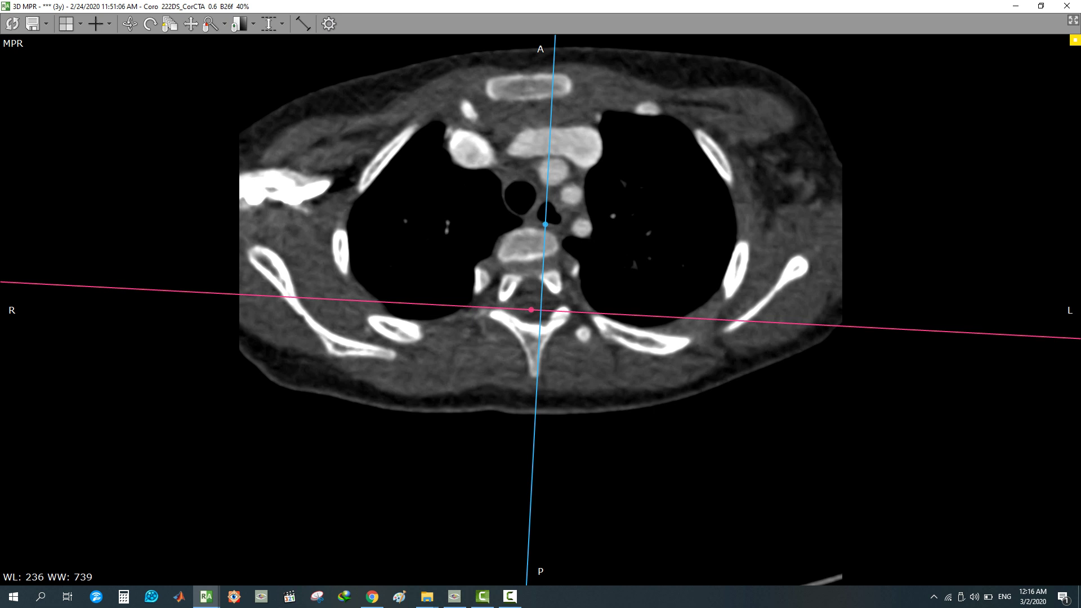
scroll(540, 233, down, 5)
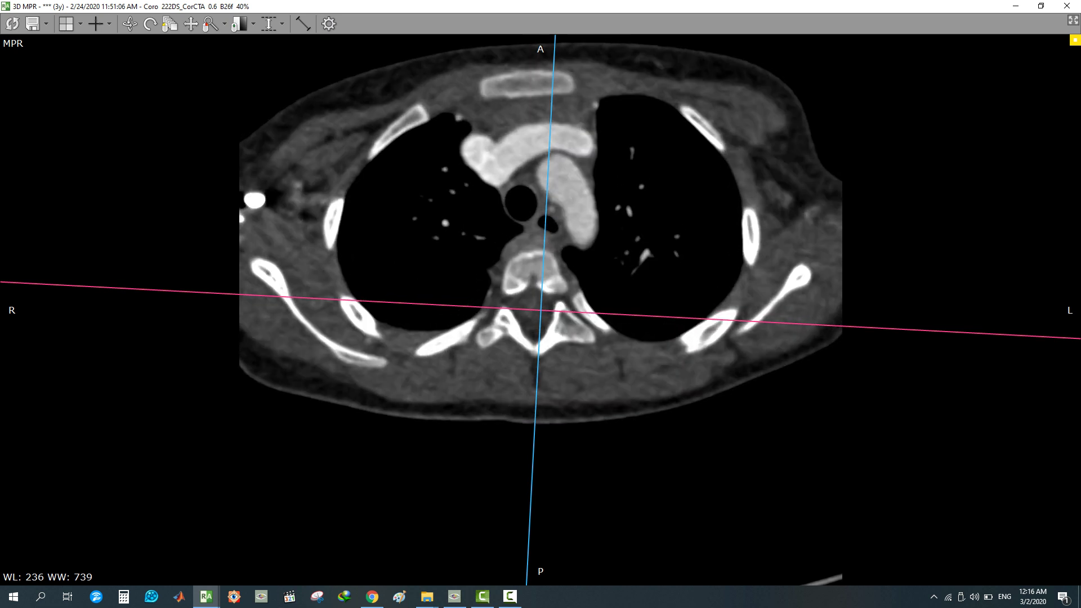
scroll(540, 251, down, 10)
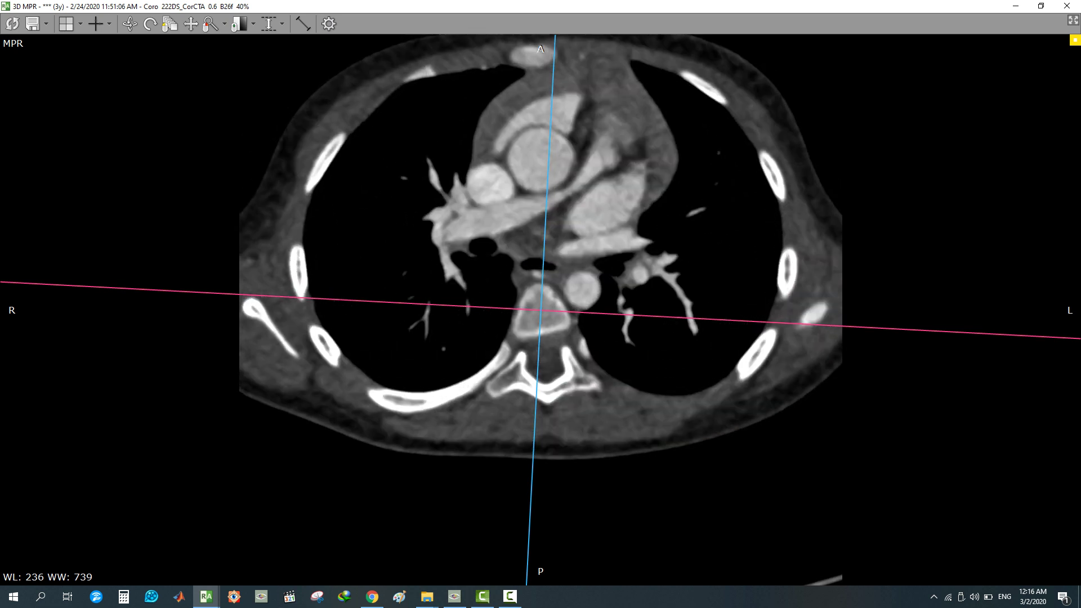
scroll(541, 251, up, 10)
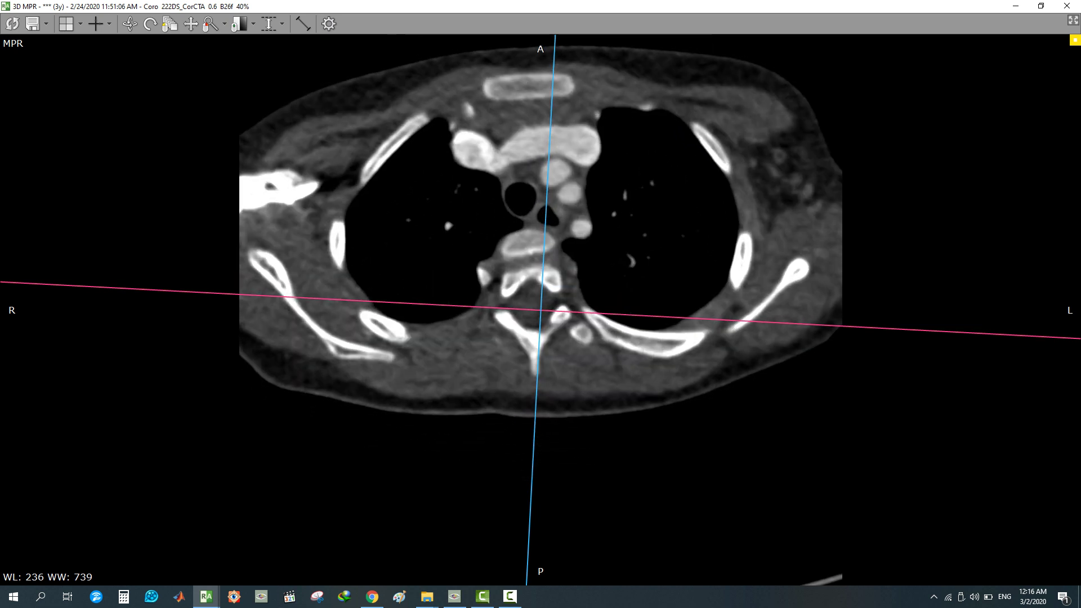
scroll(540, 250, down, 12)
scroll(540, 250, down, 12)
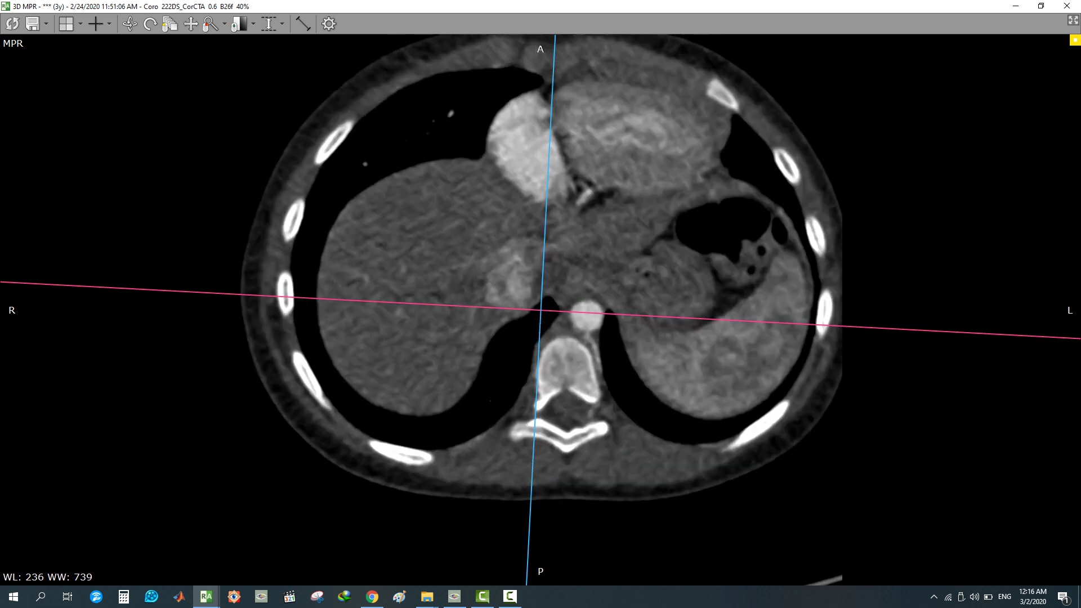
scroll(540, 251, down, 15)
scroll(540, 250, up, 15)
Return to the three-plane layout and examine the lungs on coronal slices with window level -482 and width 1881
double_click(541, 250)
scroll(810, 310, down, 5)
scroll(811, 309, up, 12)
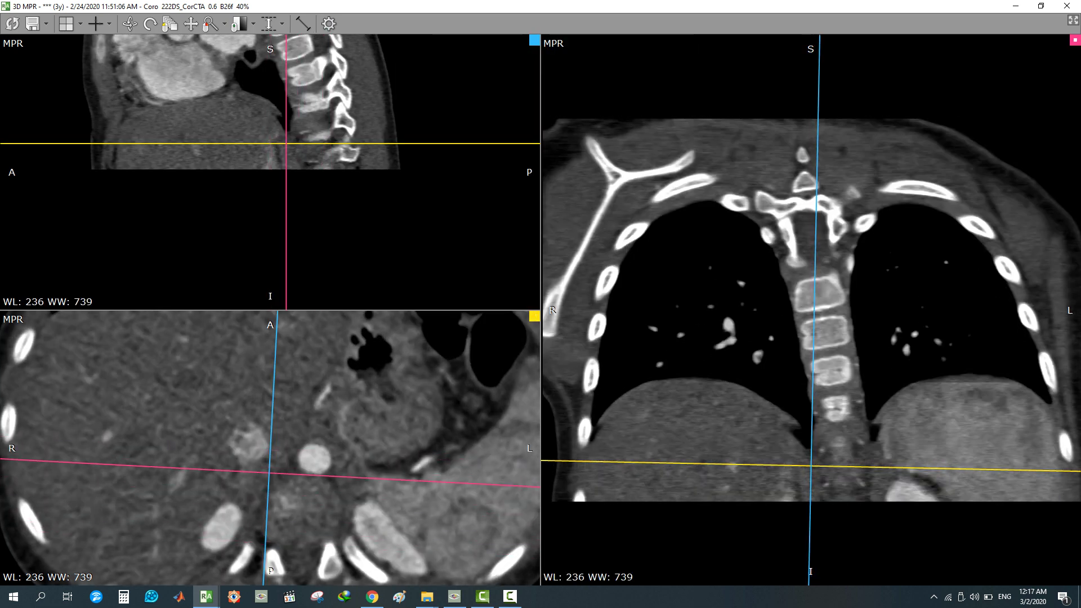
scroll(810, 310, down, 12)
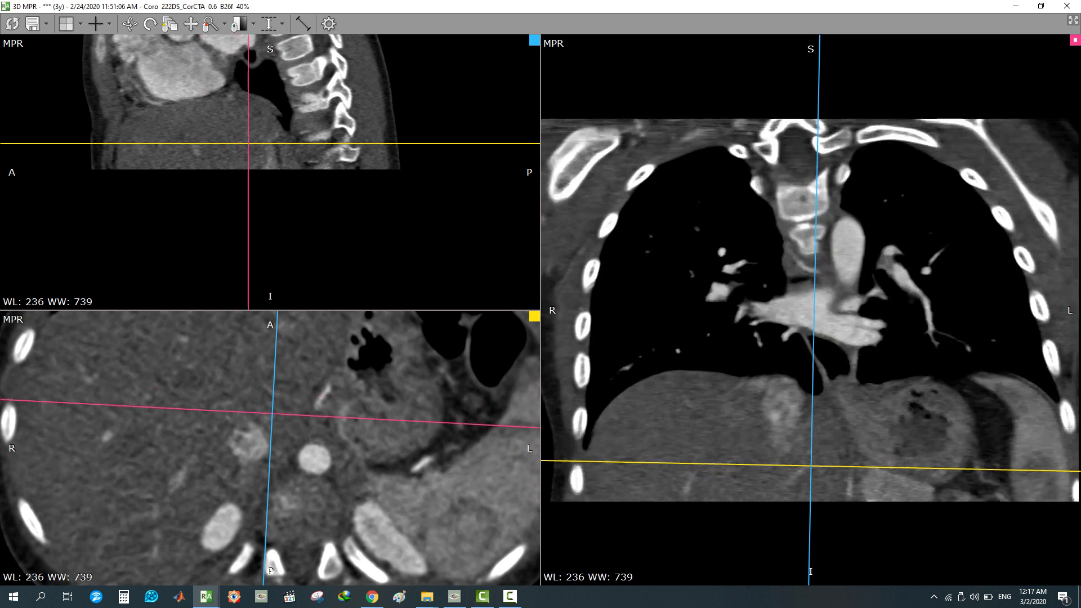
middle_drag(810, 309, 878, 265)
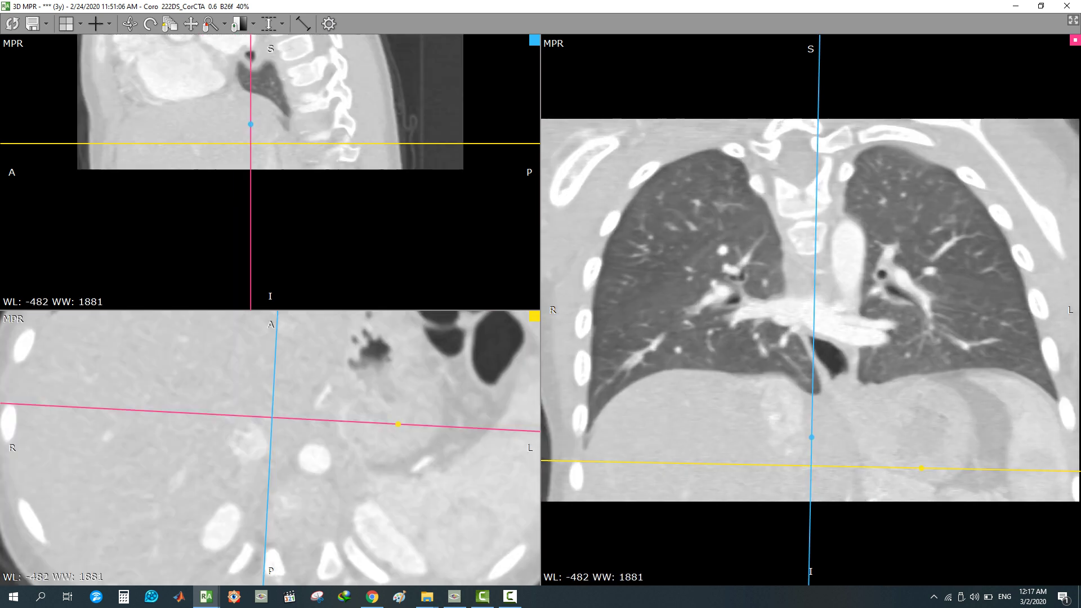
scroll(810, 310, down, 8)
scroll(811, 310, up, 10)
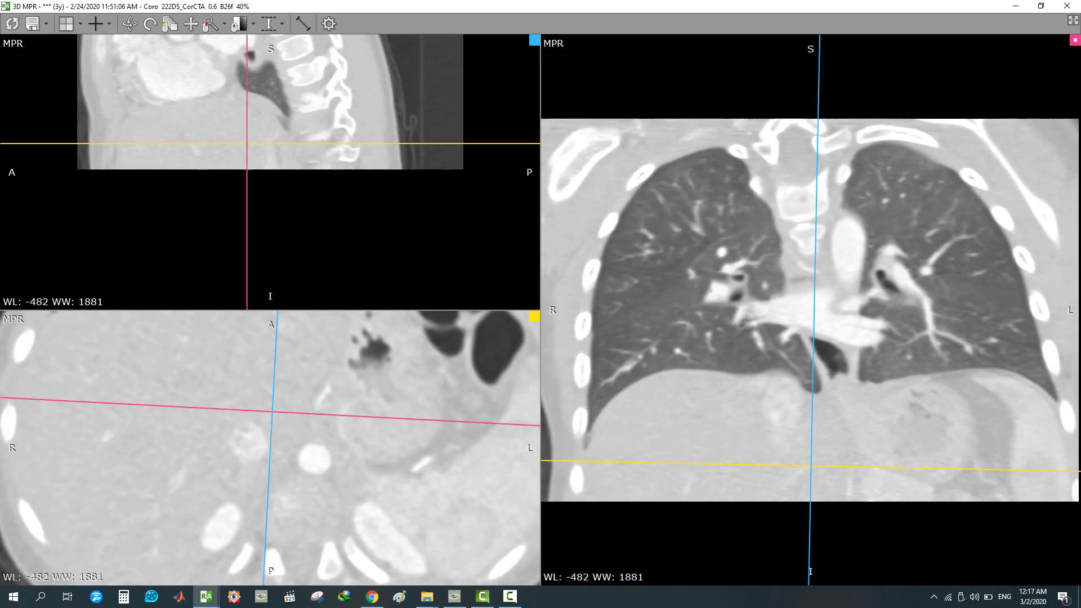
scroll(810, 309, up, 3)
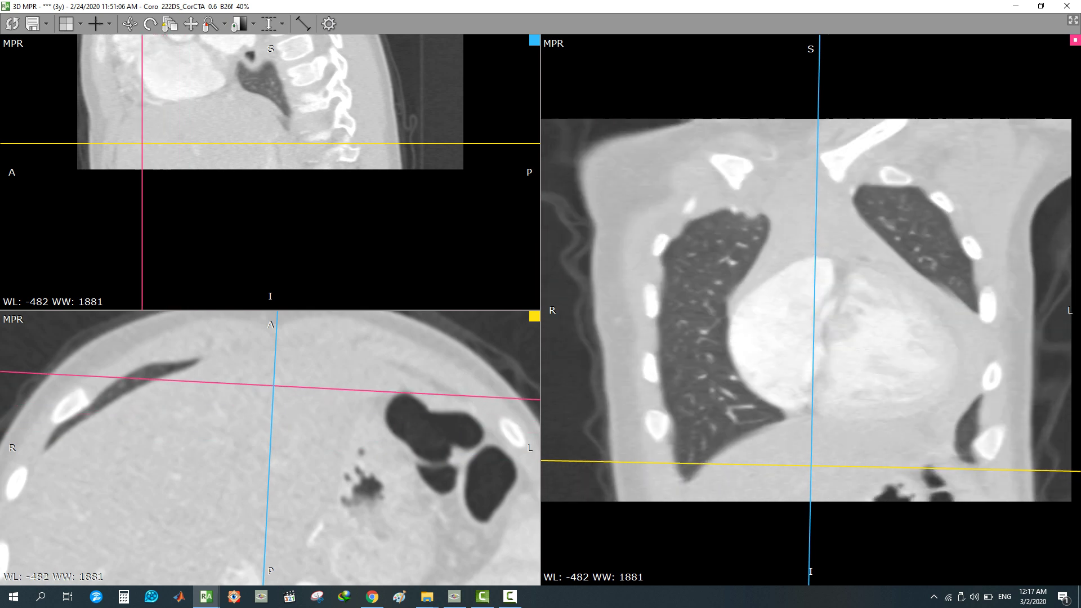
Set the window level to -343 and width to 2091, and examine the coronal slices with the axial plane at the upper chest
double_click(481, 396)
right_drag(507, 349, 506, 360)
middle_drag(506, 361, 538, 380)
drag(537, 380, 538, 211)
double_click(663, 225)
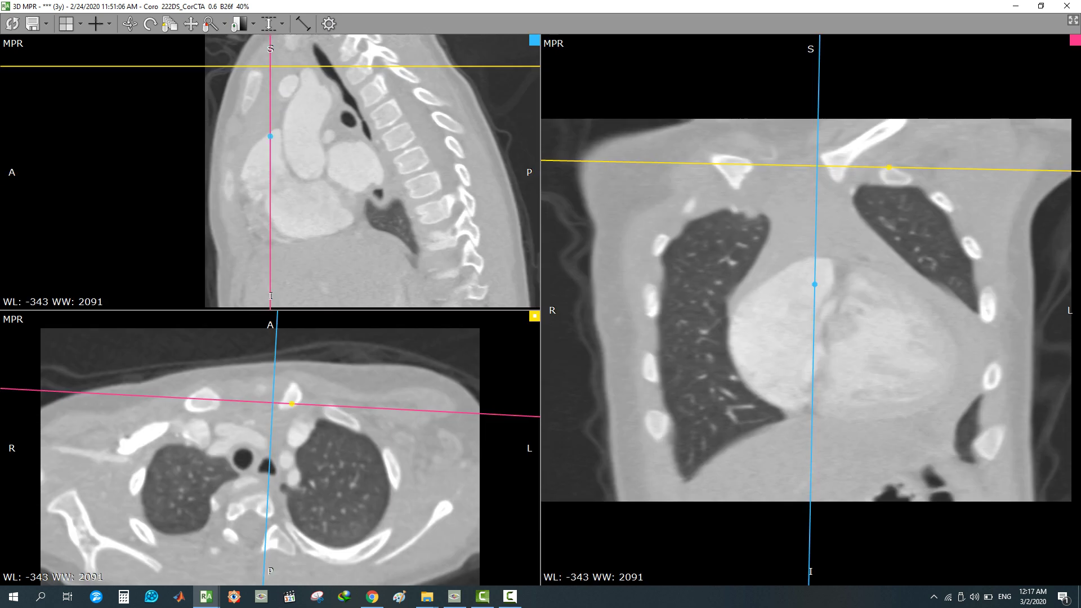
scroll(808, 310, down, 15)
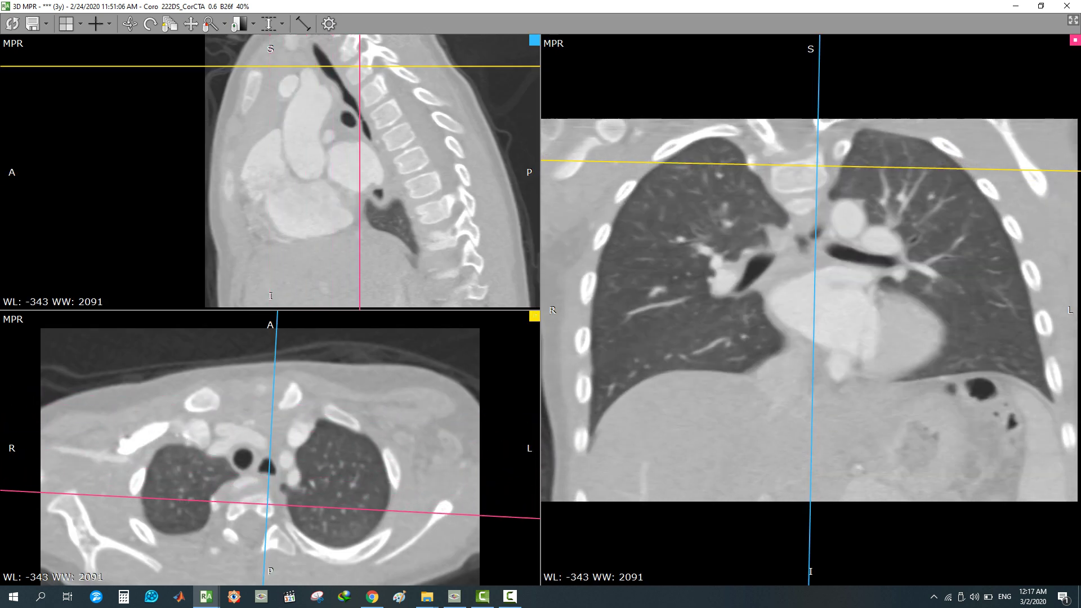
scroll(809, 310, up, 10)
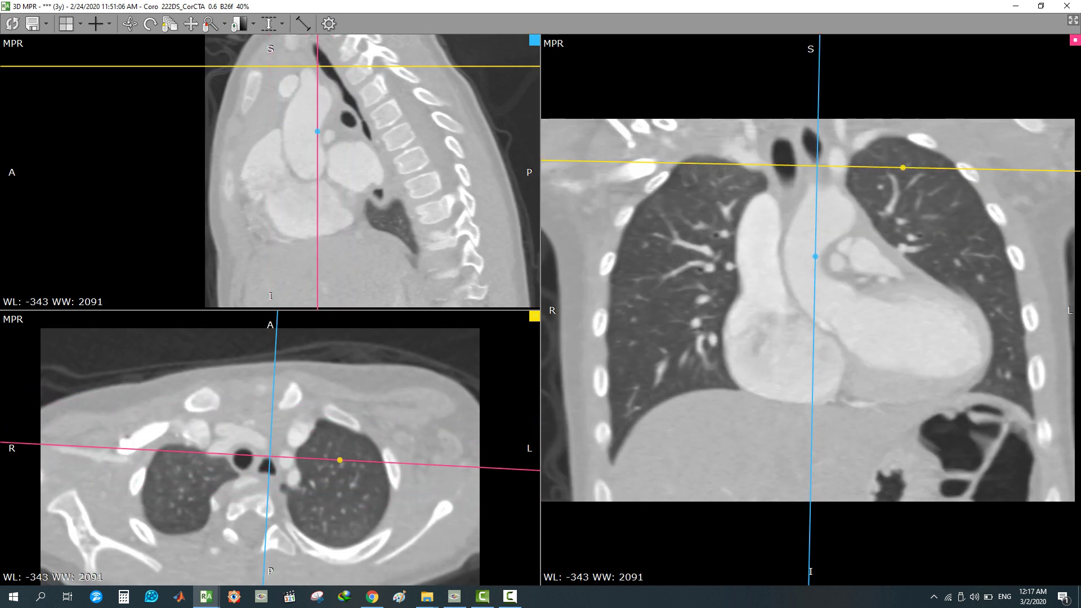
Reset the scene and display the coronal plane as a 27.1 mm MinIP slab with window level -146 and width 2742
click(12, 23)
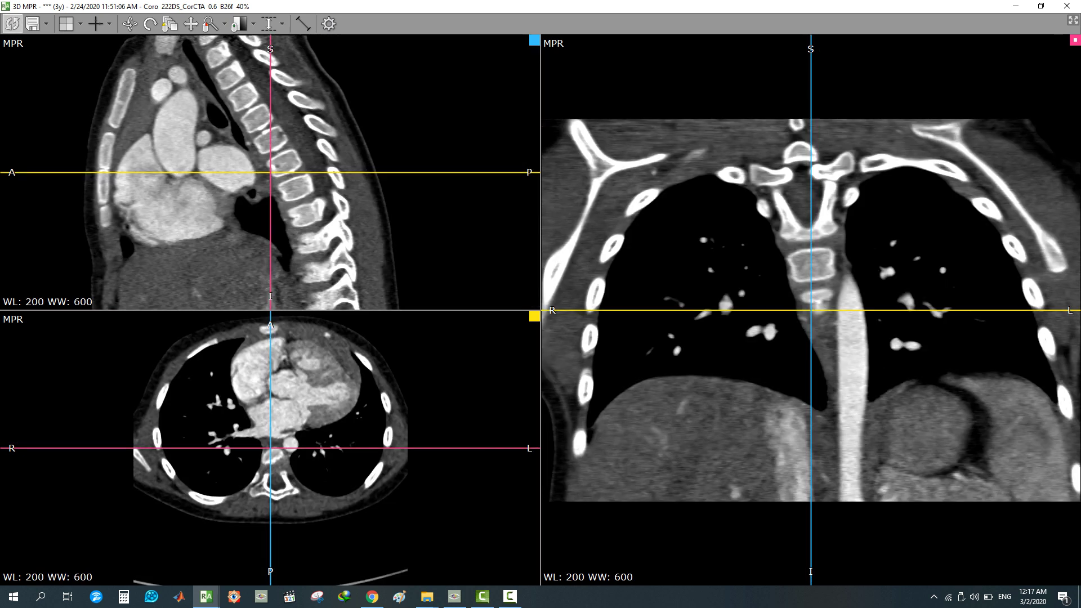
scroll(811, 309, up, 14)
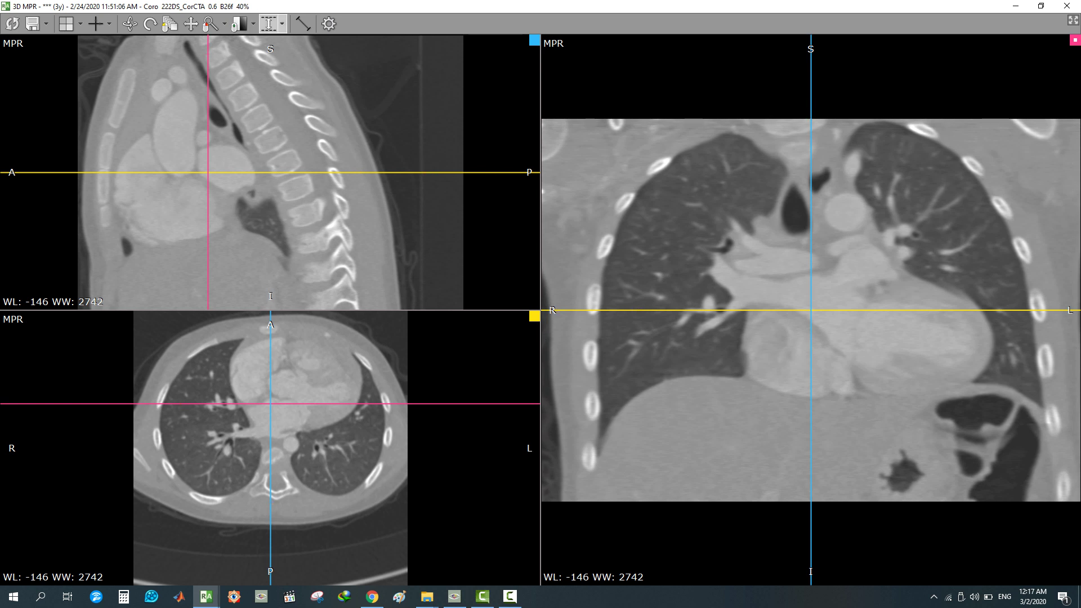
click(282, 23)
click(287, 66)
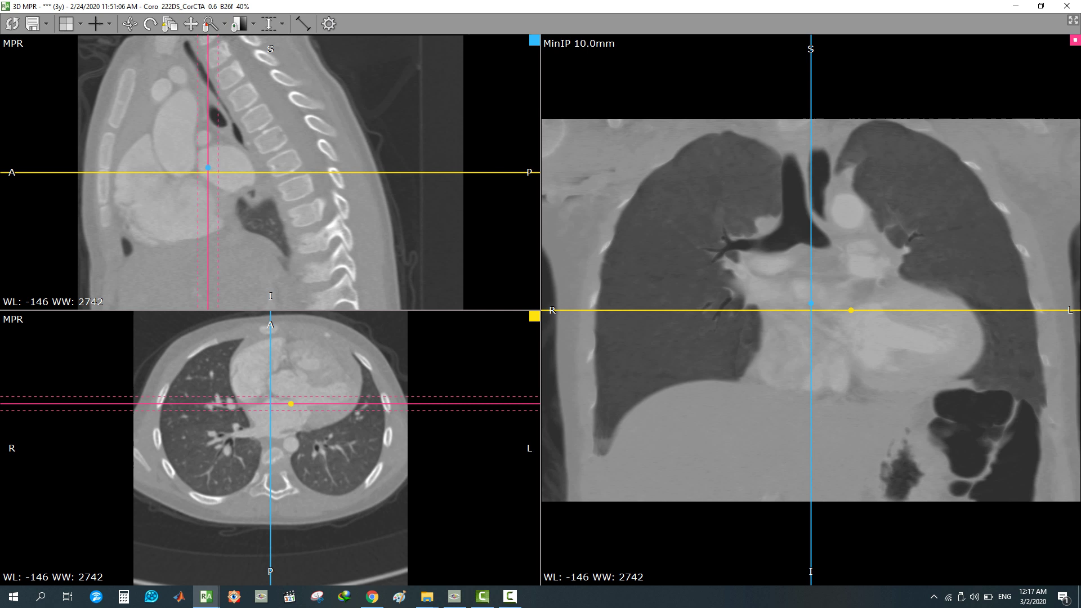
drag(326, 396, 326, 385)
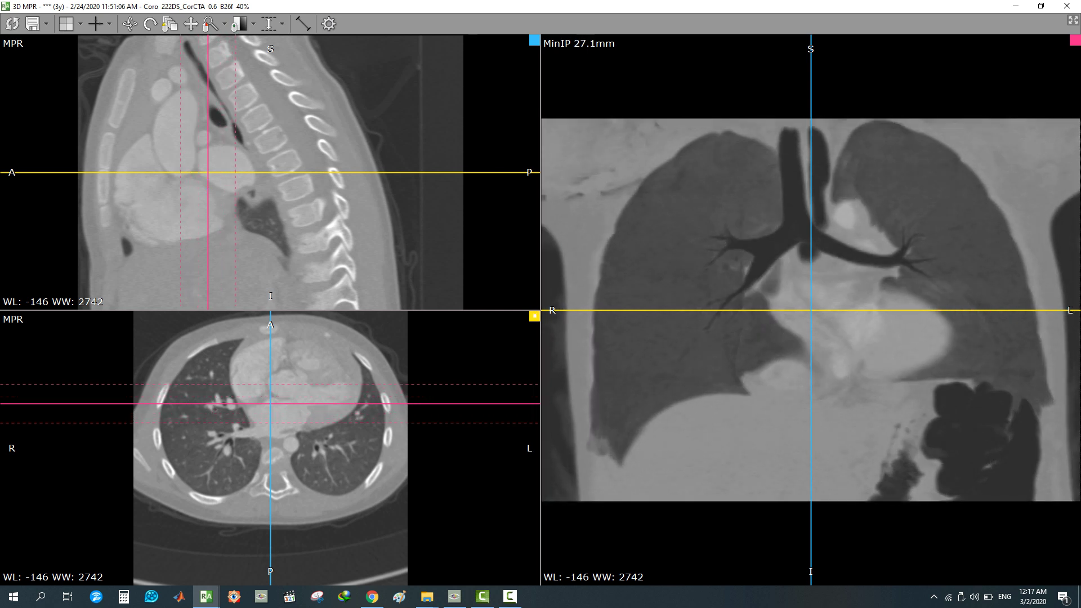
Center and tilt the coronal MinIP slab along the trachea and main bronchi, with window level -127 and width 2498
drag(270, 424, 271, 423)
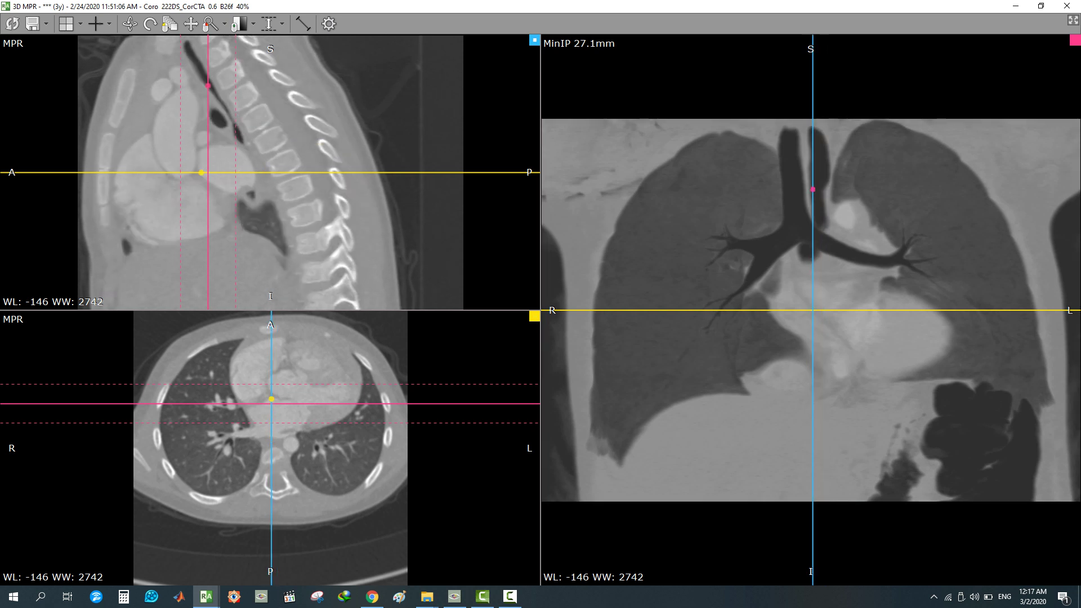
drag(208, 172, 232, 148)
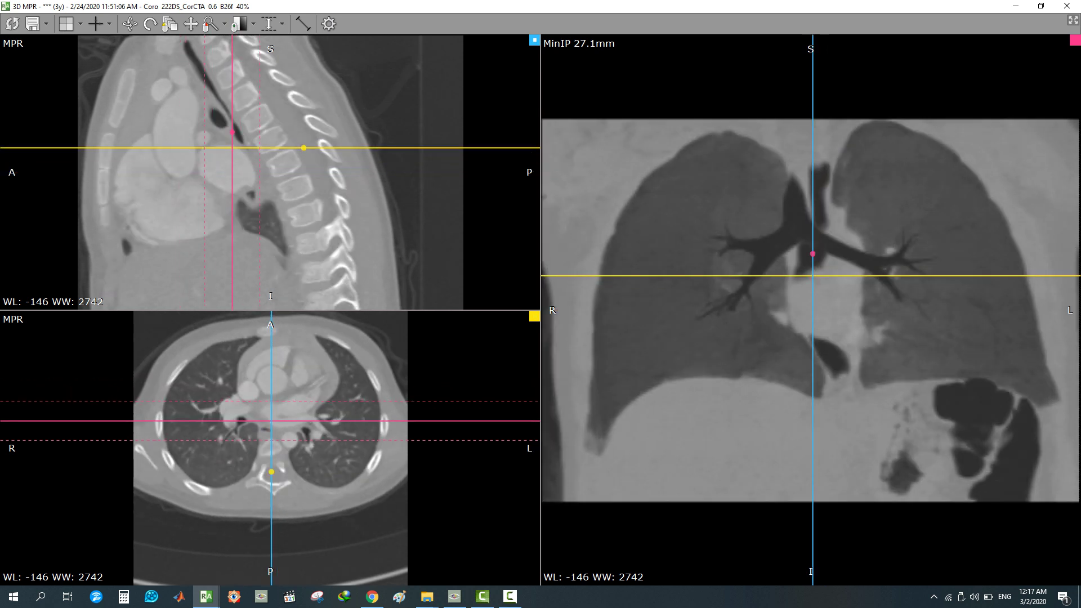
drag(366, 148, 350, 85)
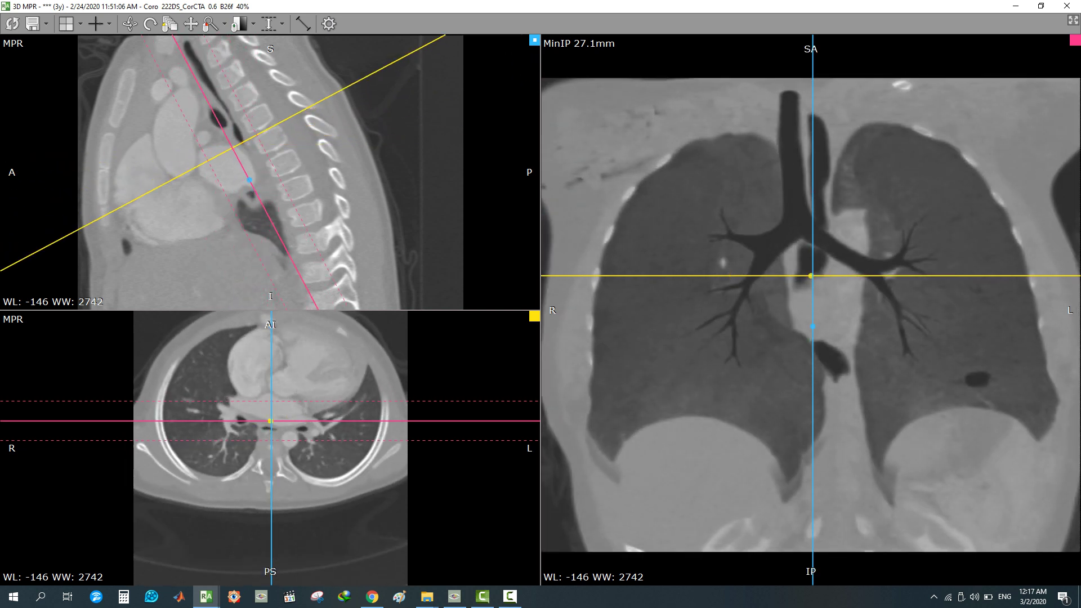
middle_drag(977, 258, 841, 270)
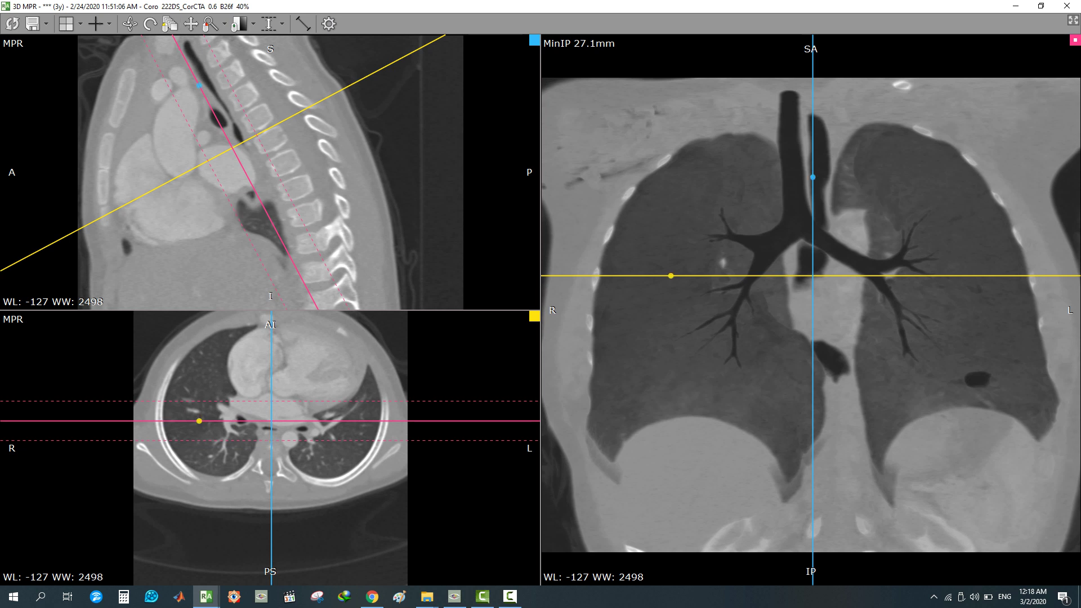
Enlarge the coronal MinIP view of the airways, hide the crosshair lines, and save the view as an image
double_click(648, 179)
click(96, 24)
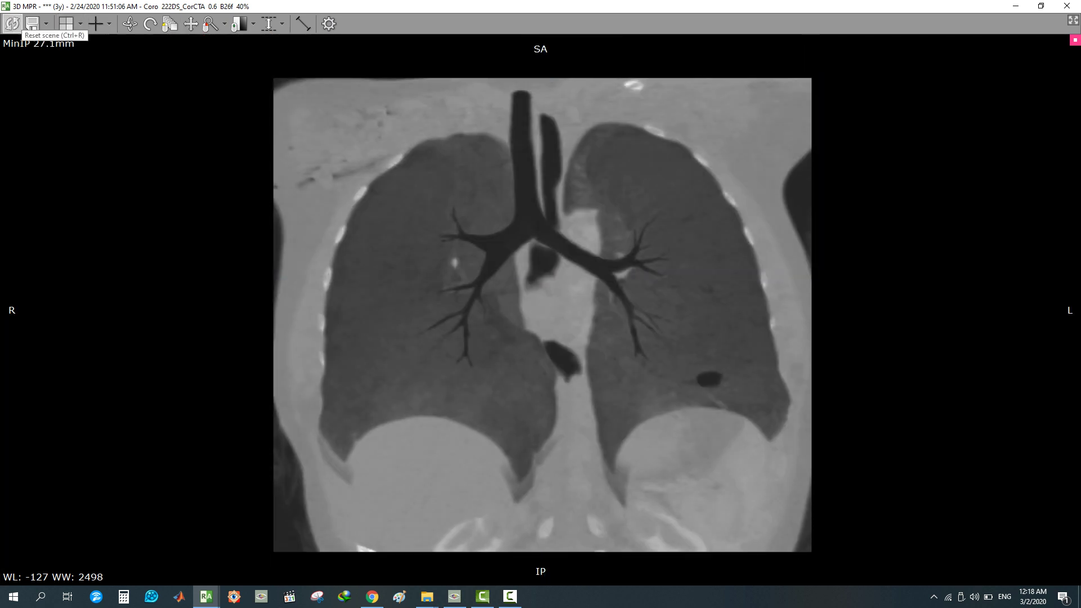
click(32, 24)
click(554, 401)
Minimize the current 3D MPR window, close the 11:51:05 AM series window, and show the Desktop folder in File Explorer
click(1015, 6)
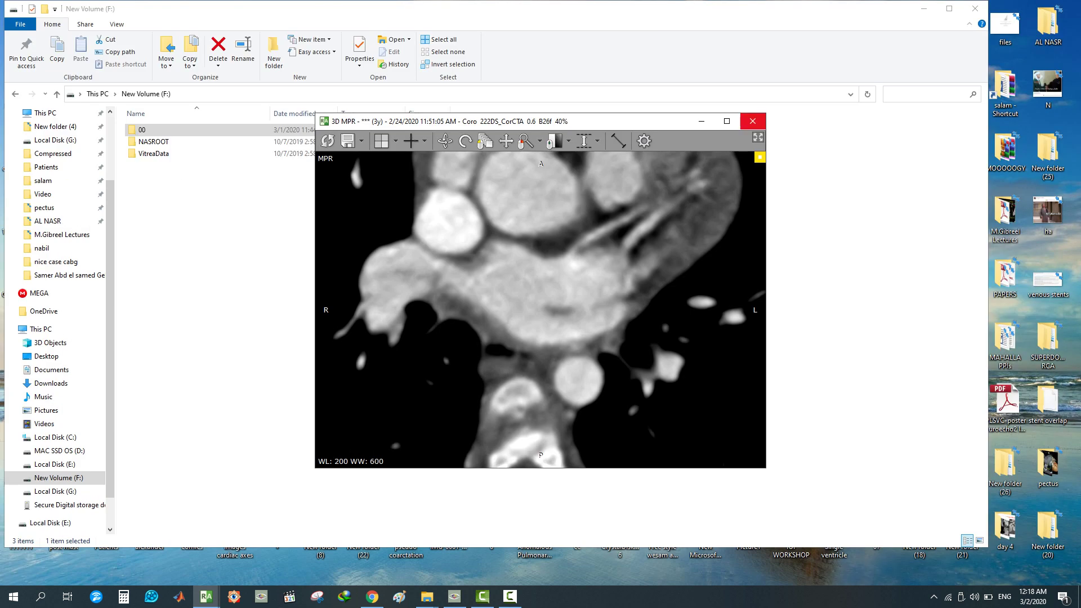
click(752, 121)
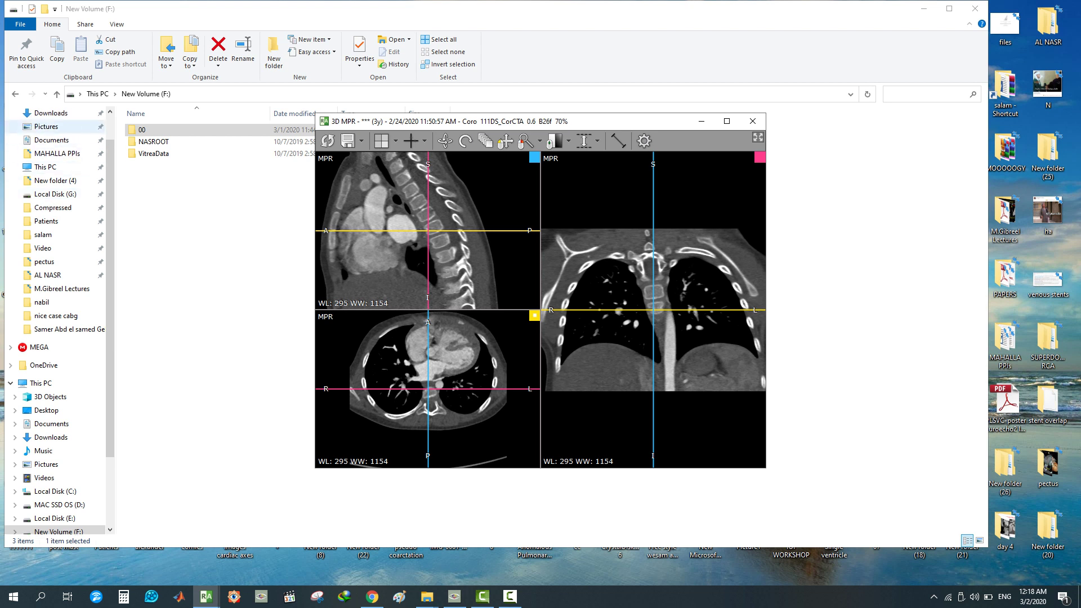
click(46, 135)
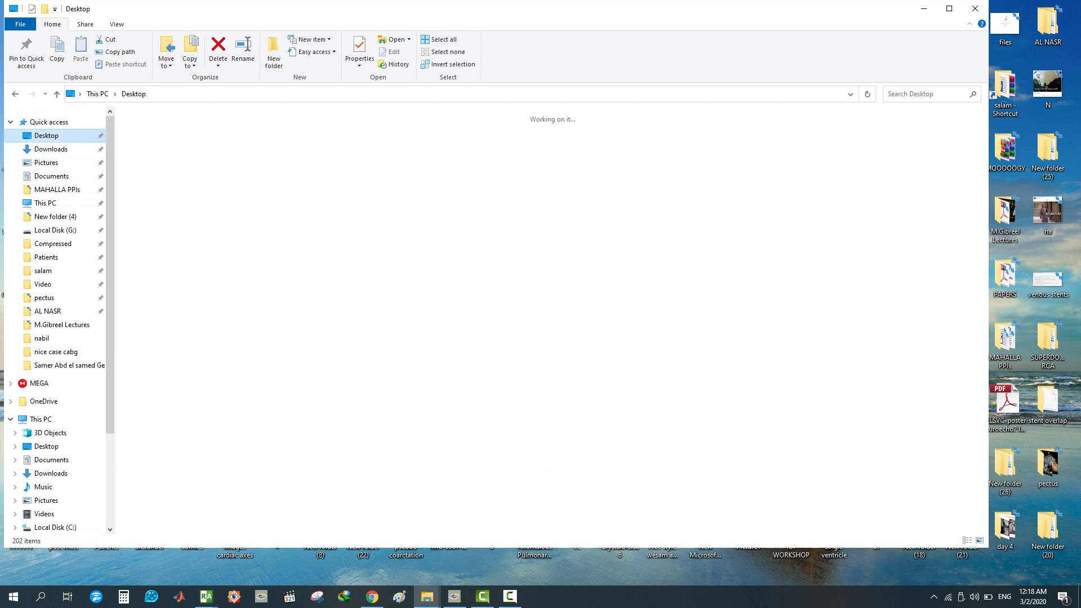
Open New folder (10) on the desktop and view its first saved MPR image full screen
double_click(146, 147)
double_click(145, 144)
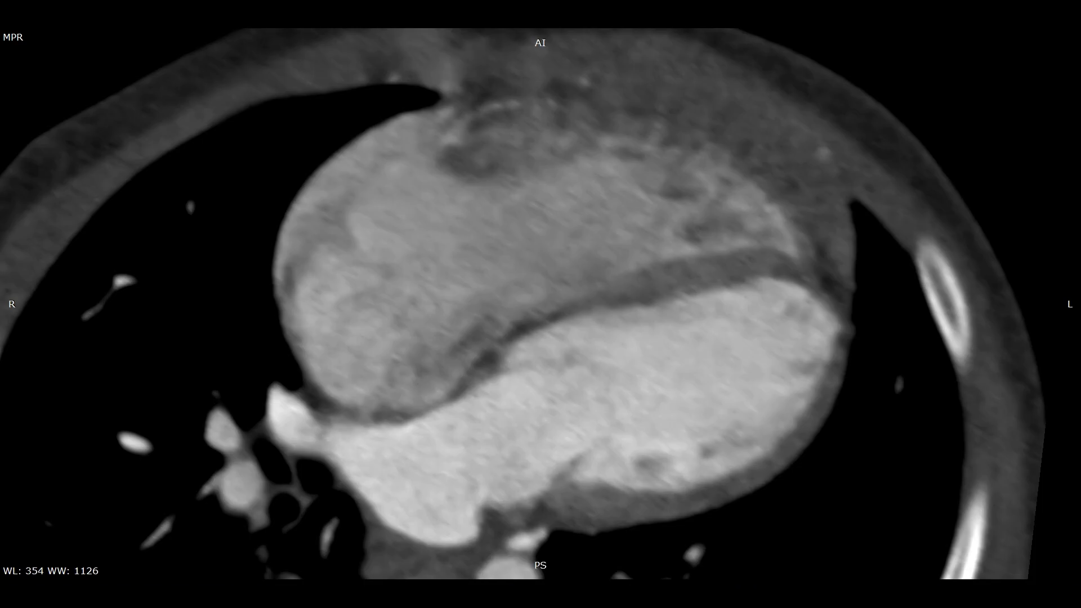
mouse_move(146, 0)
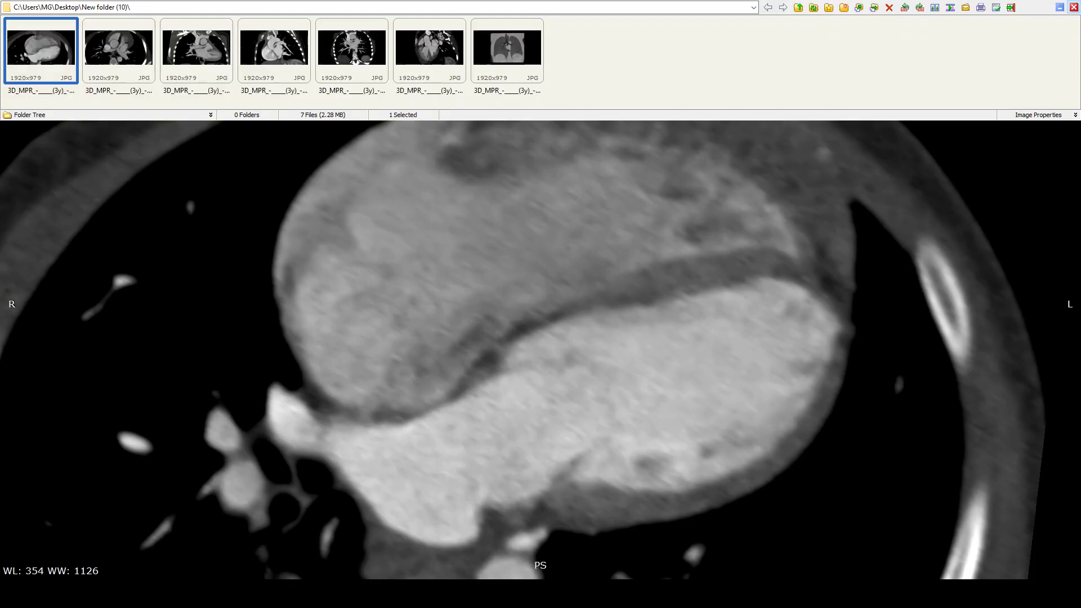
key(Escape)
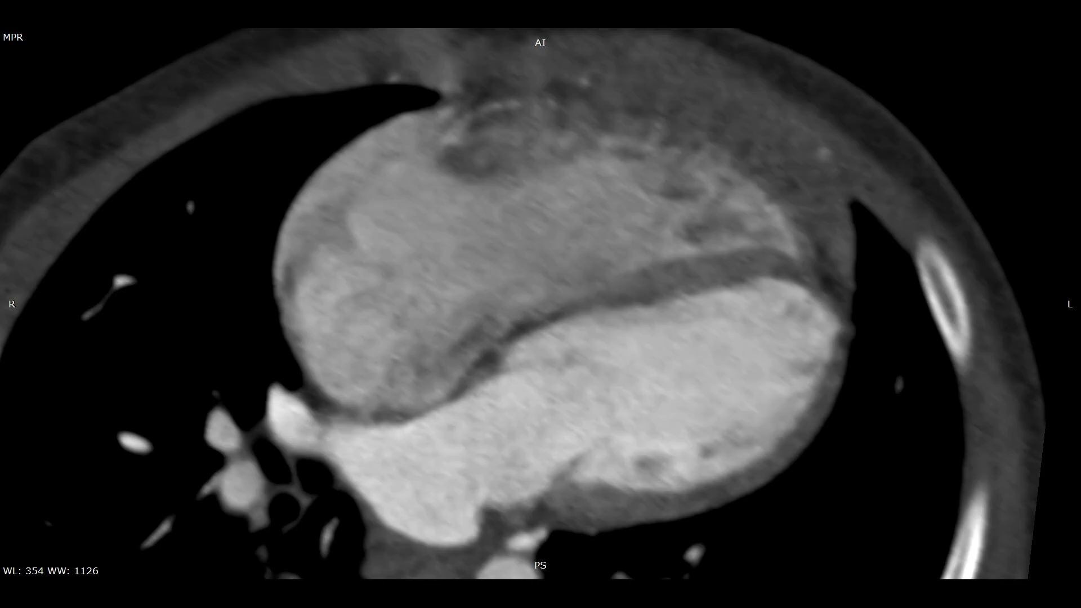
Open the four-chamber image for annotation and place a one-line yellow label "DILATED RA" over the right atrium
mouse_move(259, 602)
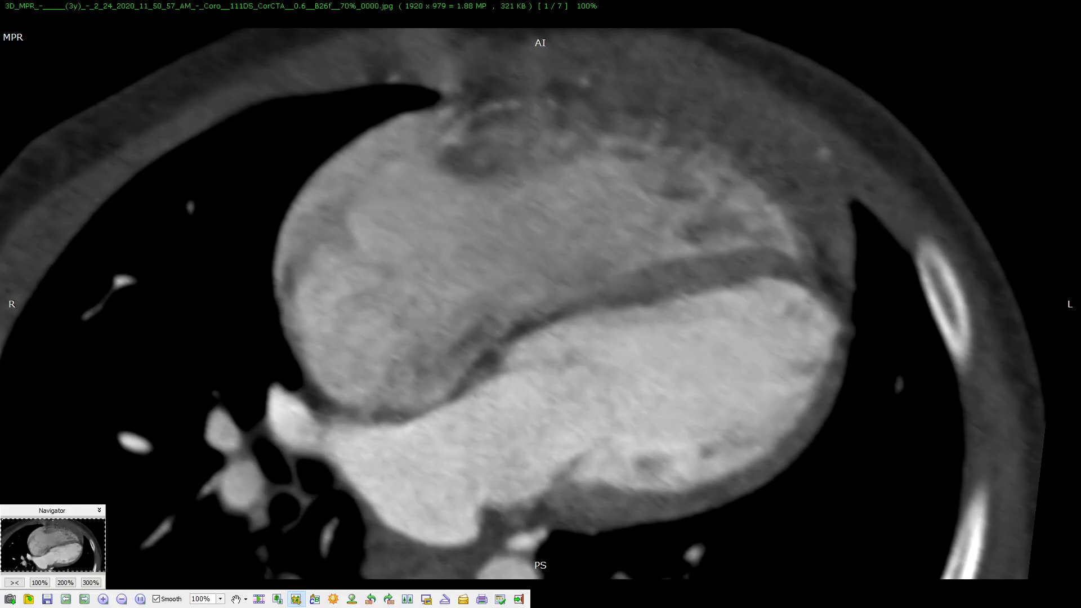
click(314, 598)
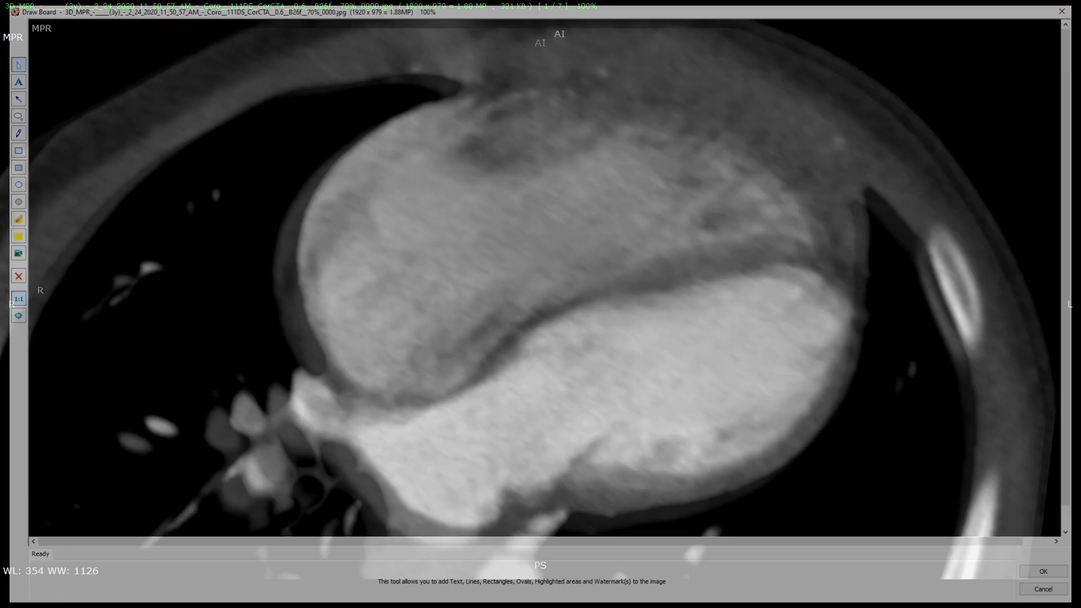
click(9, 77)
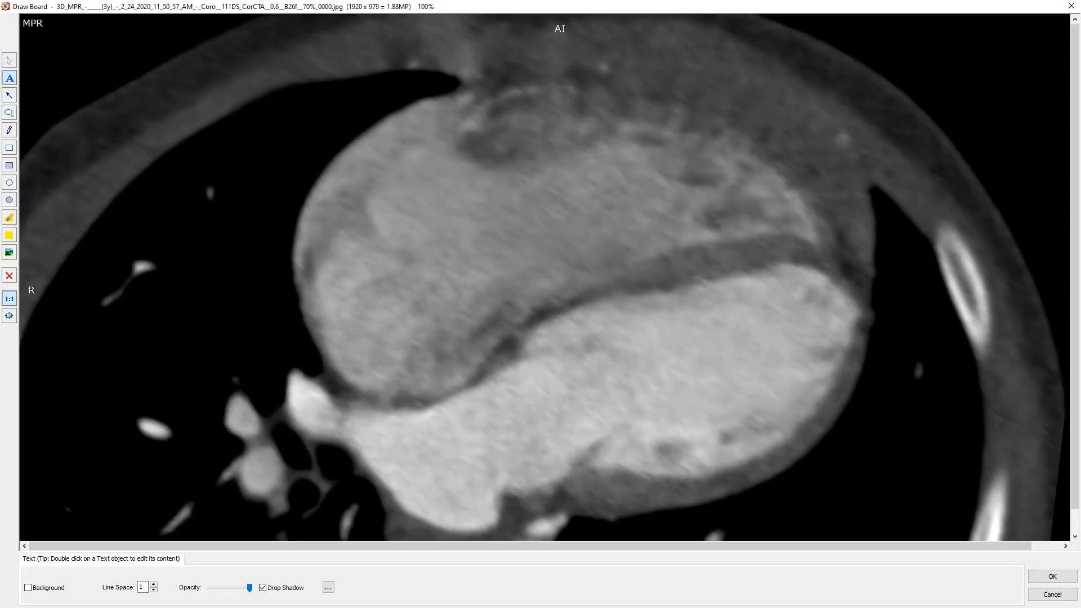
click(388, 259)
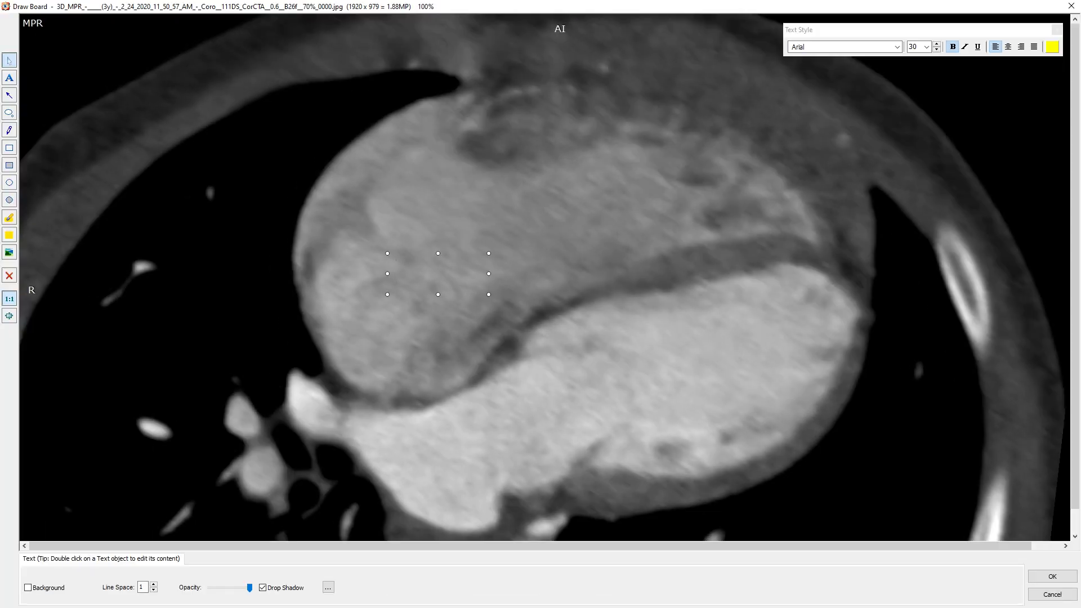
text(RA)
key(BackSpace)
key(BackSpace)
text(DILATED RA)
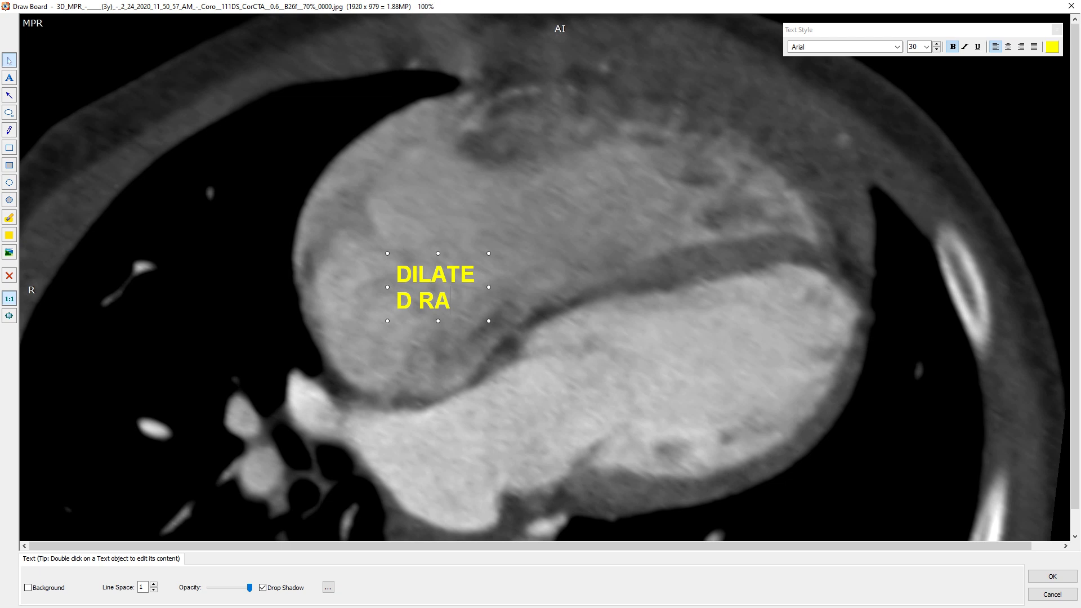
drag(387, 287, 338, 287)
drag(413, 275, 398, 271)
click(405, 354)
Add the text label "RVH & D" over the right ventricle
click(9, 78)
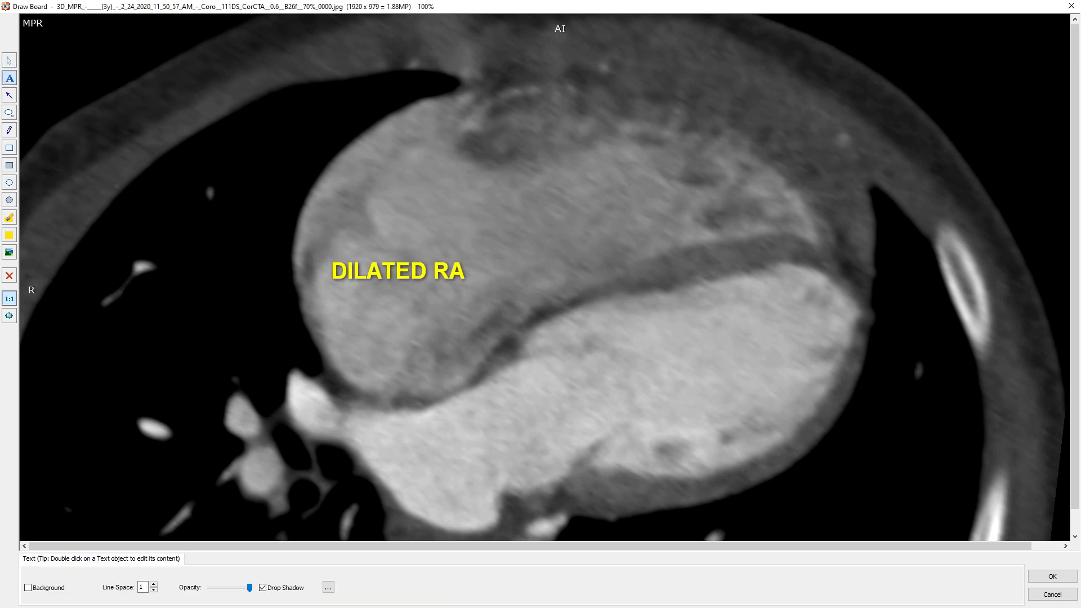
click(597, 194)
text(RVH)
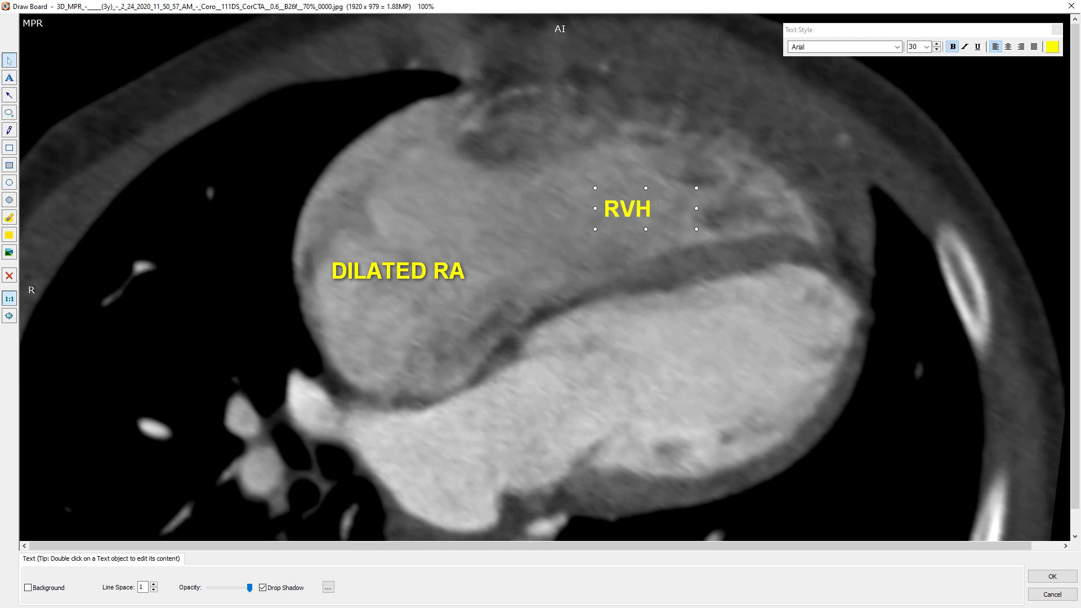
text( & D)
drag(595, 222, 625, 209)
Change the whole "RVH & D" label's text color to red
key(shift+Left)
key(shift+Left)
key(shift+Left)
key(shift+Left)
key(shift+Left)
key(shift+Left)
key(shift+Left)
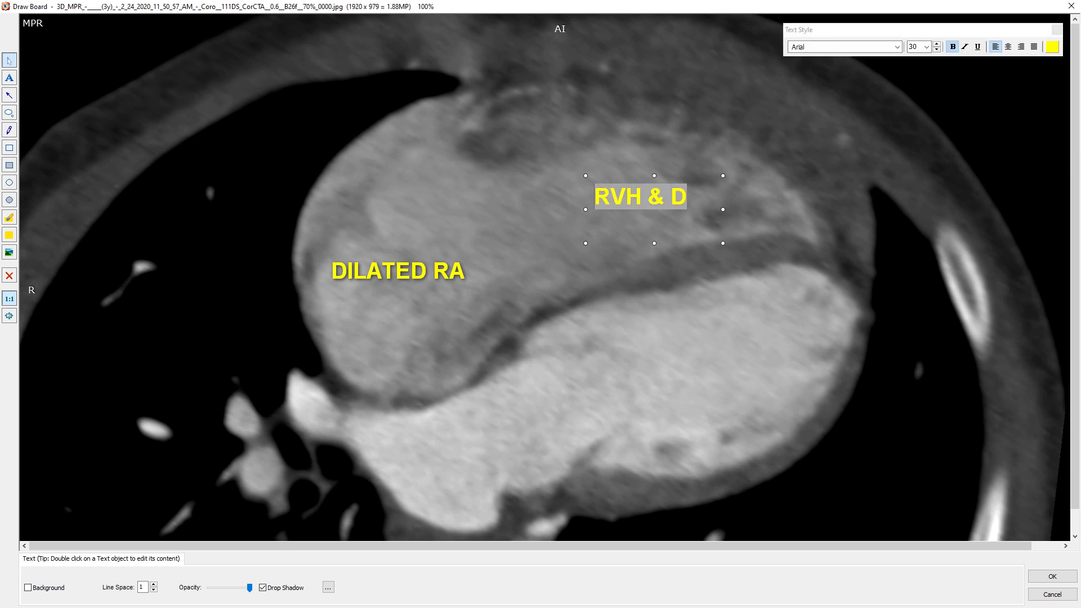
click(1052, 47)
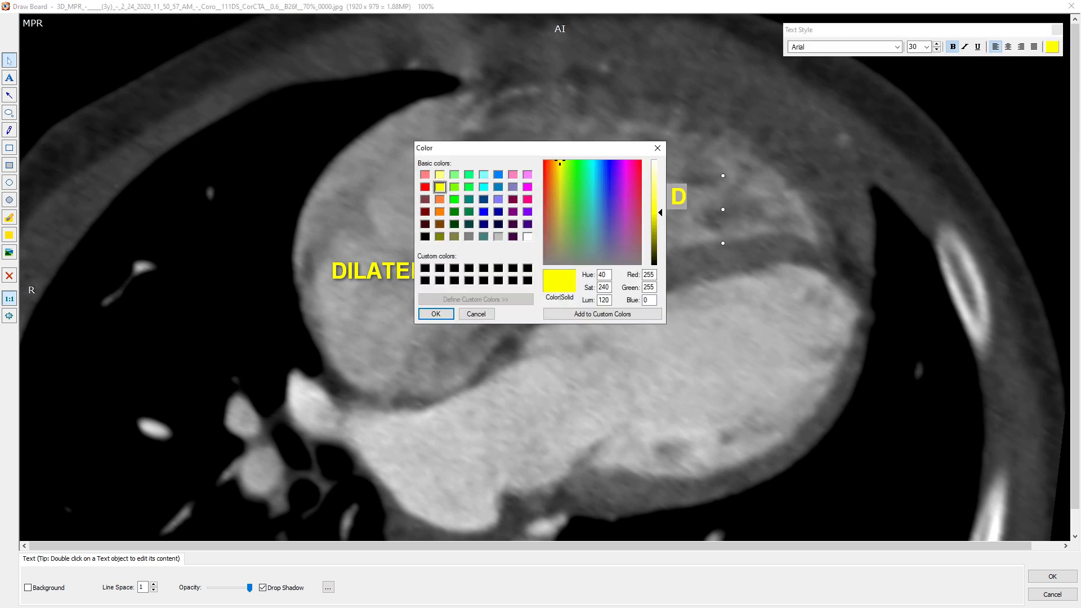
click(425, 186)
click(436, 314)
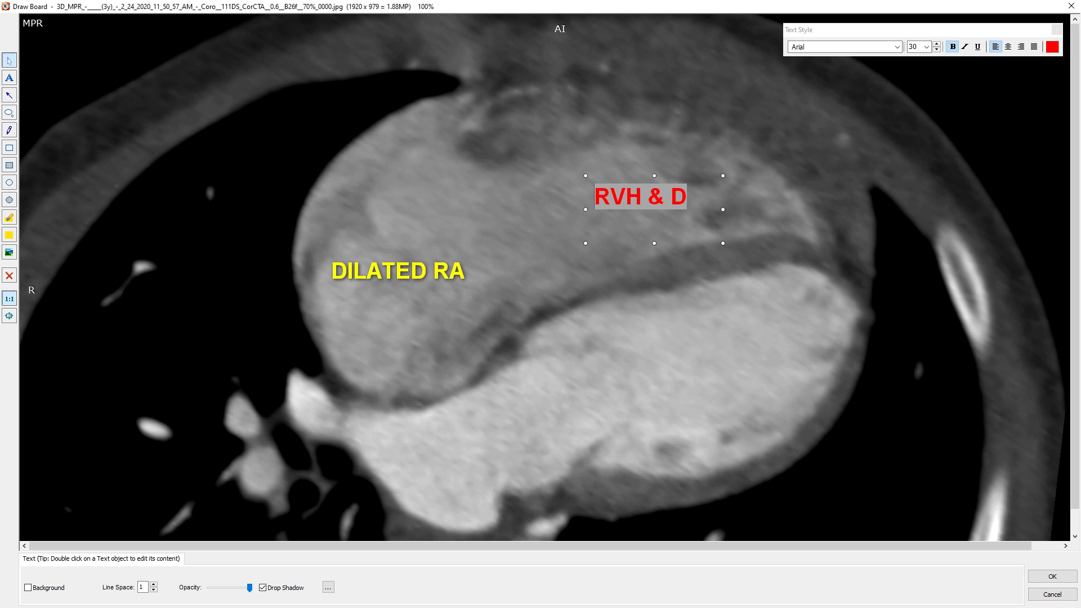
click(398, 272)
click(394, 355)
Add red labels "LA" over the left atrium and "LV" over the left ventricle, and apply the annotations
click(9, 78)
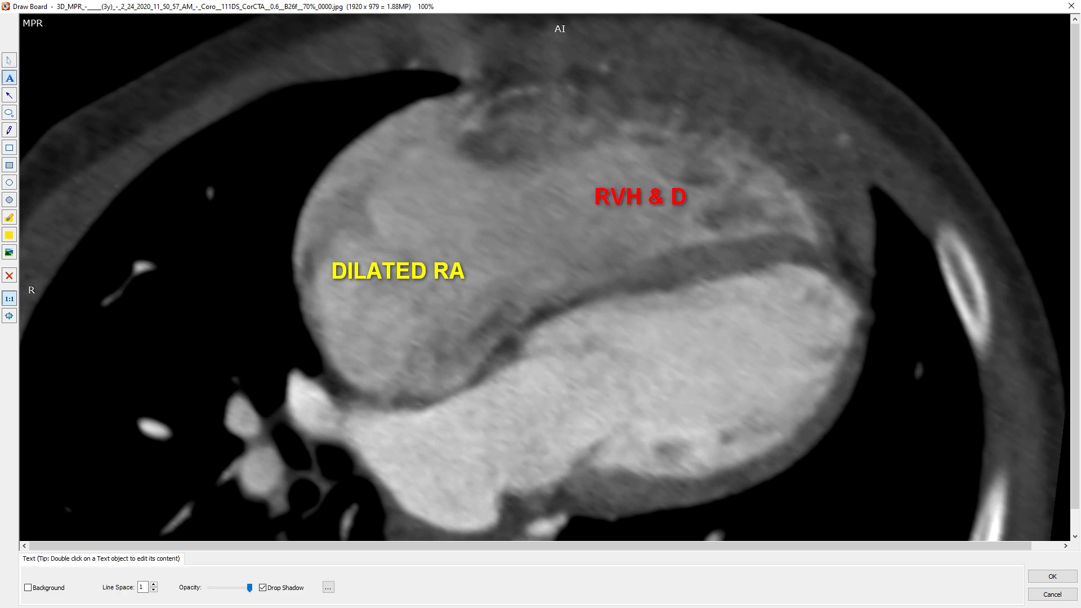
click(459, 453)
text(LA)
key(Escape)
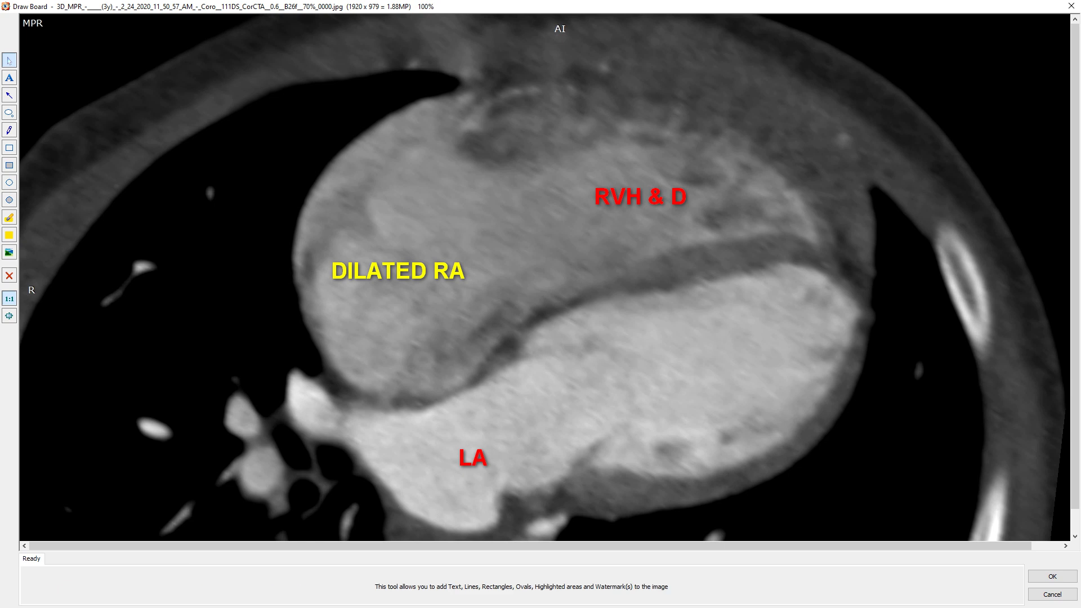
click(9, 78)
click(702, 374)
text(LV)
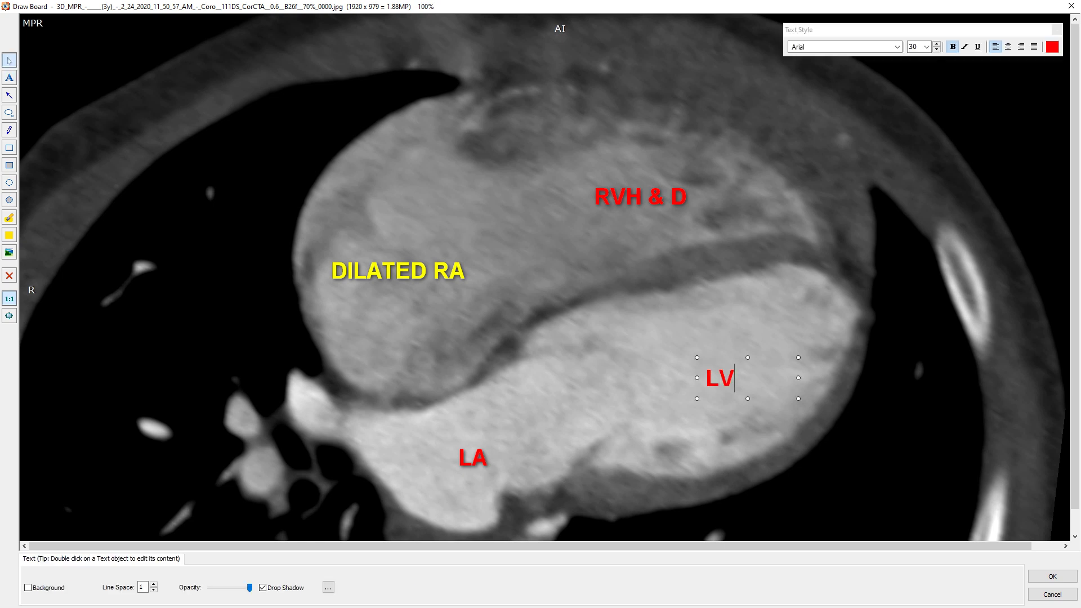
key(Escape)
click(1052, 576)
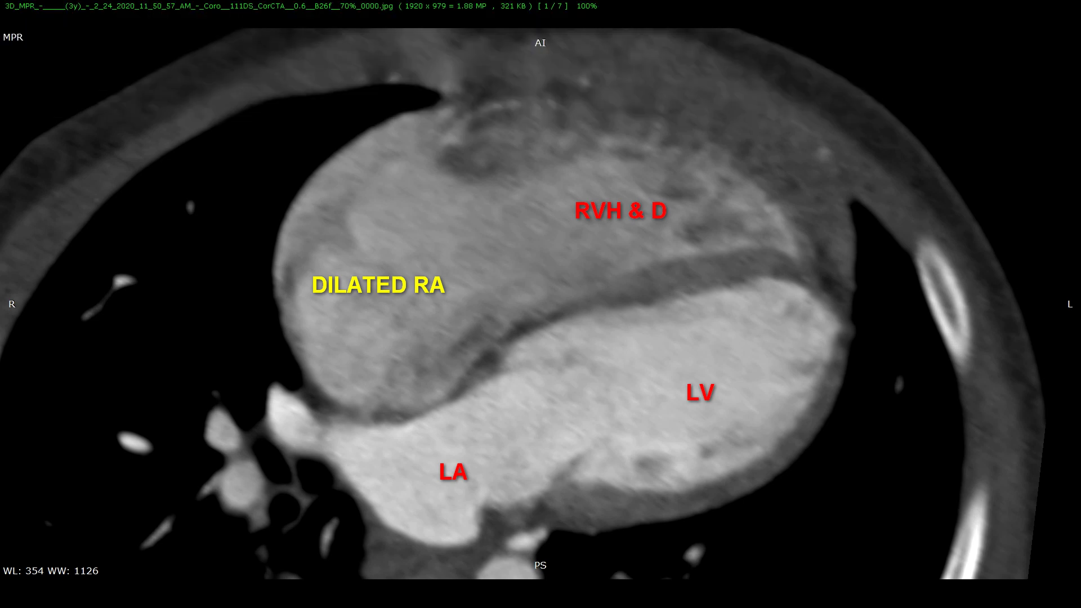
Close the annotated four-chamber image and save it as a JPEG over the existing file in New folder (10)
click(1073, 7)
click(484, 323)
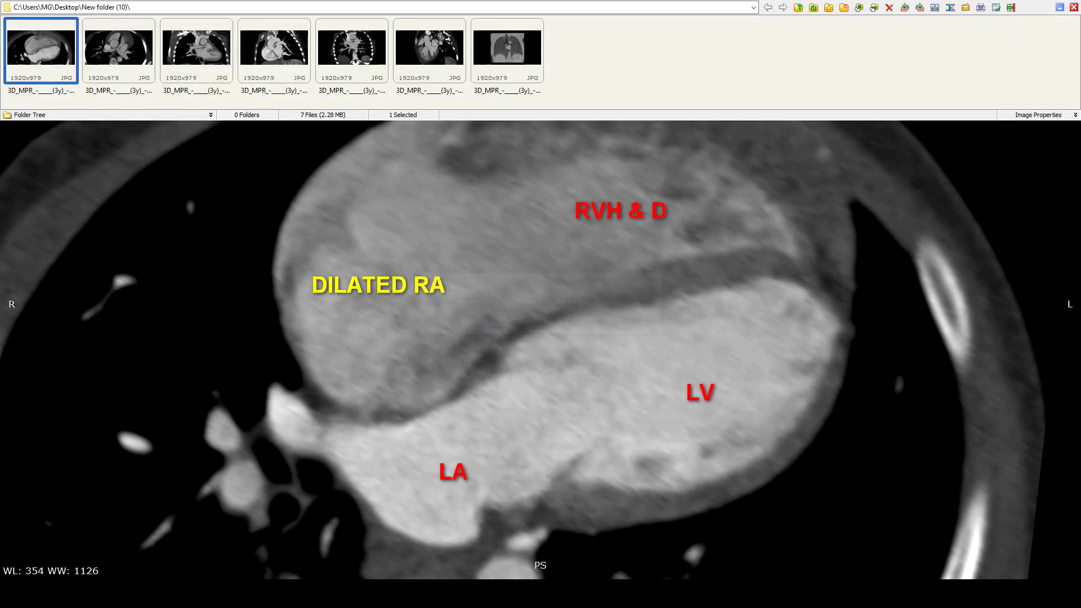
click(673, 385)
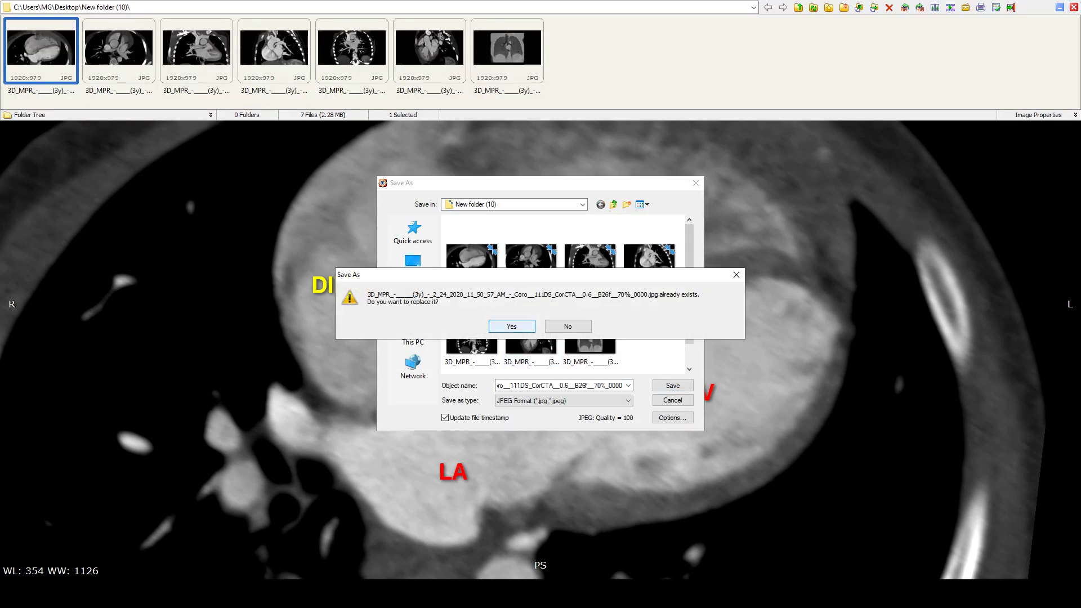
key(Return)
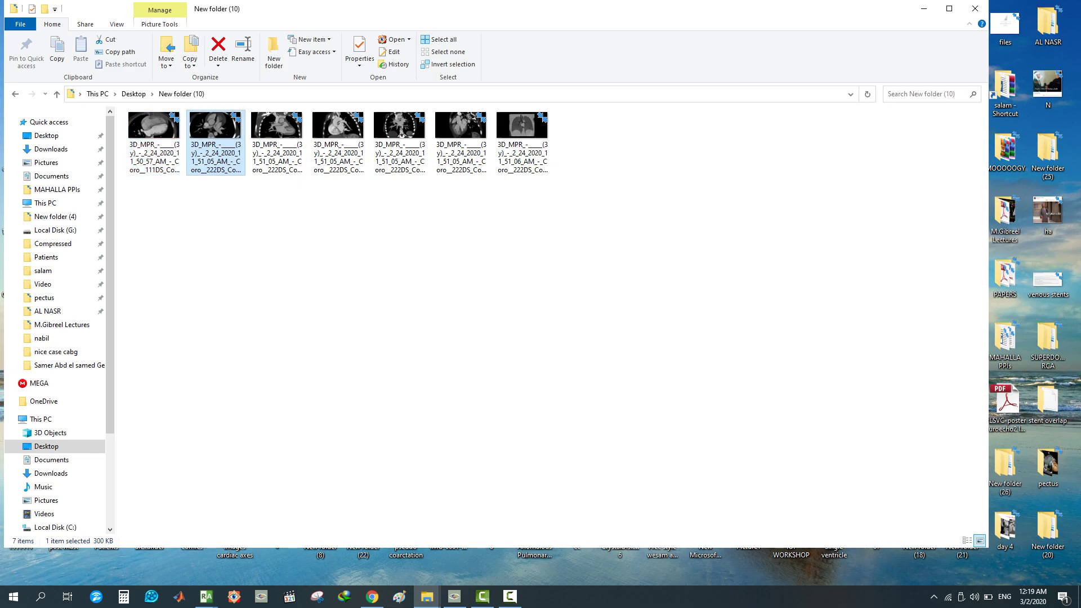
Reopen the saved MPR images full screen and advance to the fifth one, the 5.2 mm MIP of the pulmonary veins
double_click(338, 137)
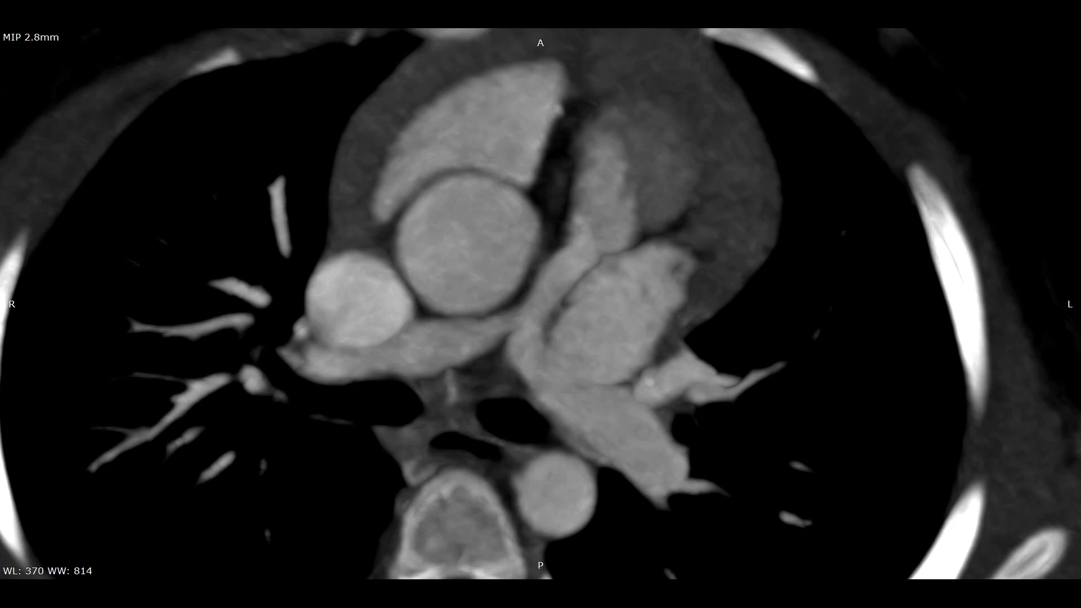
mouse_move(540, 2)
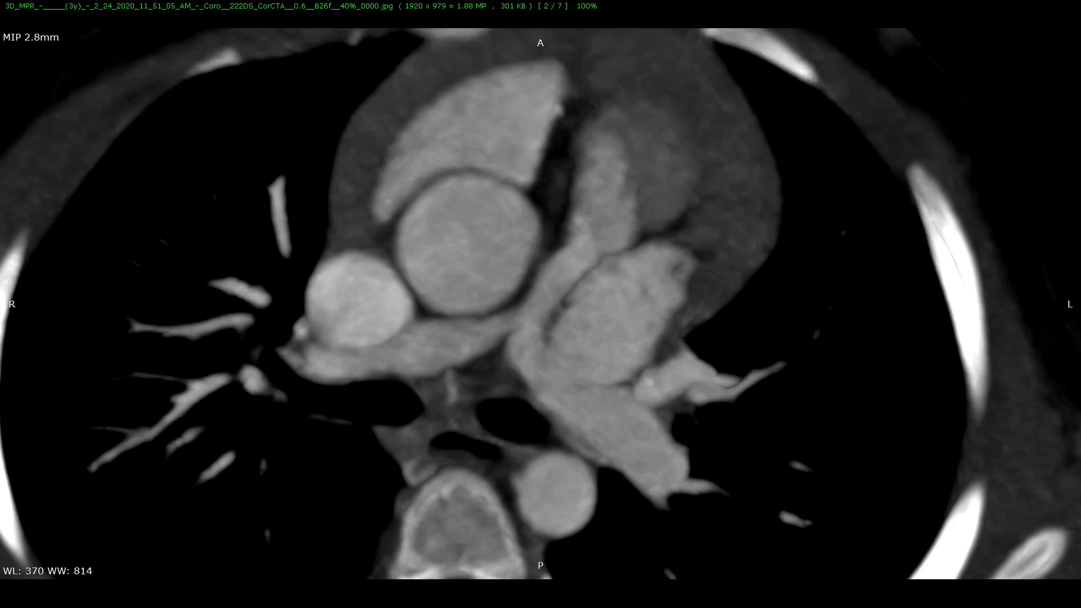
key(Right)
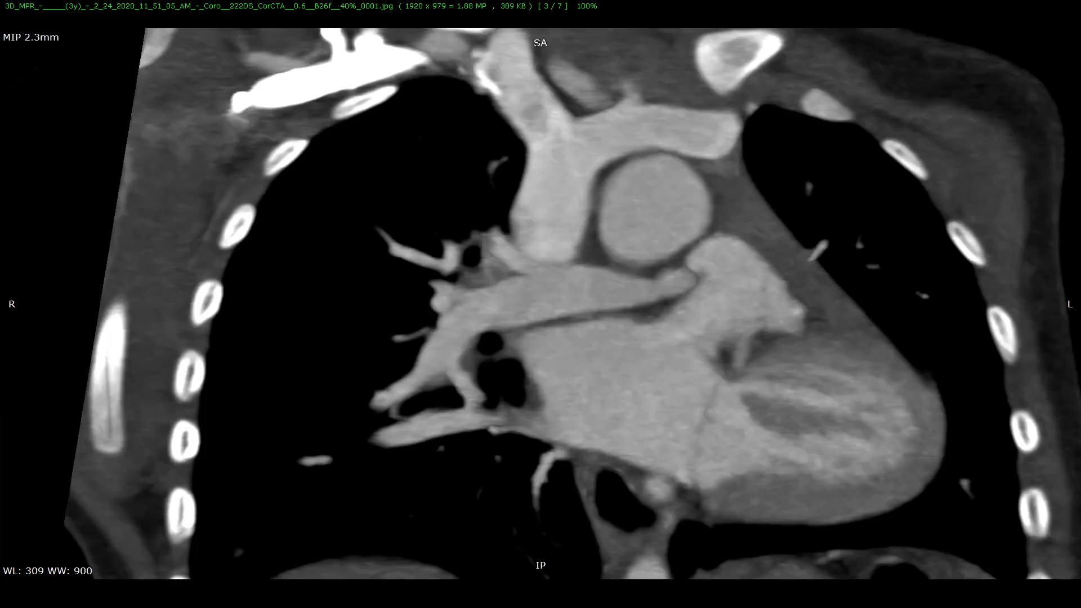
key(Right)
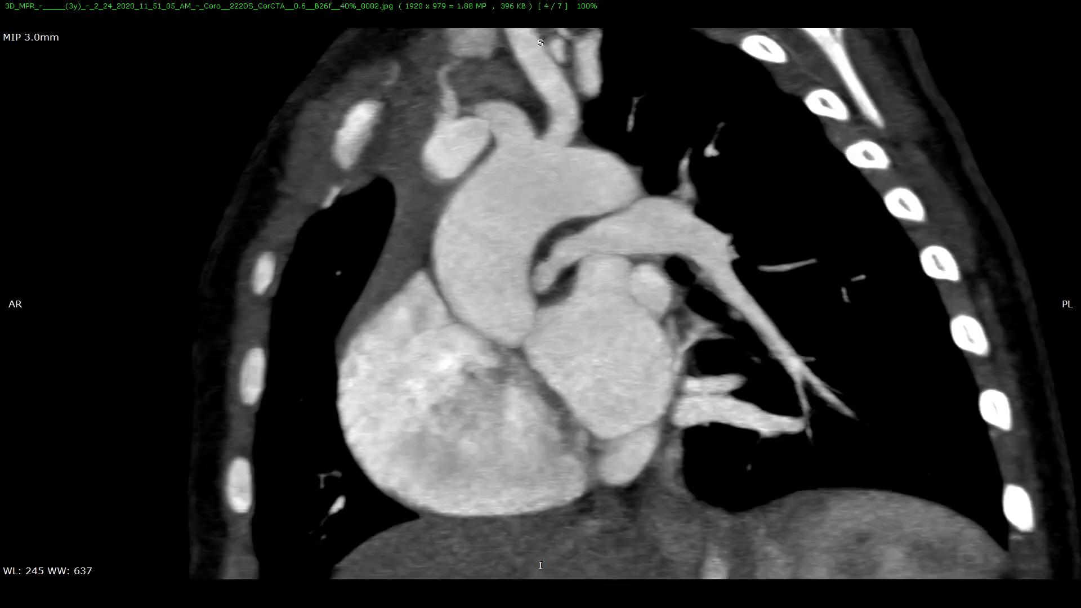
key(Right)
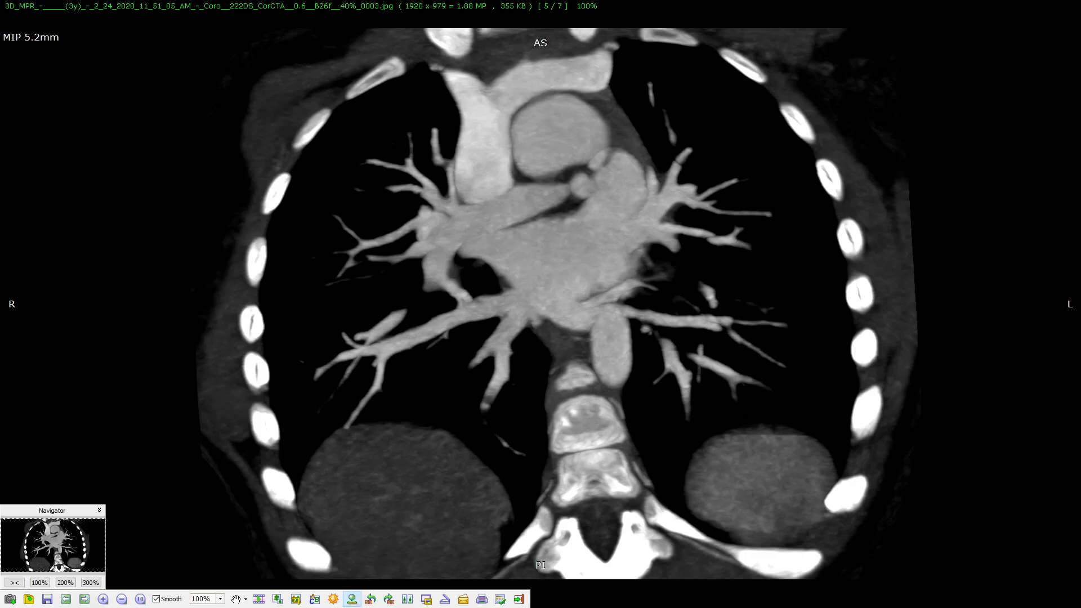
Open the 5.2 mm MIP image for annotation and draw four red arrows at the pulmonary veins' entries into the left atrium
click(315, 599)
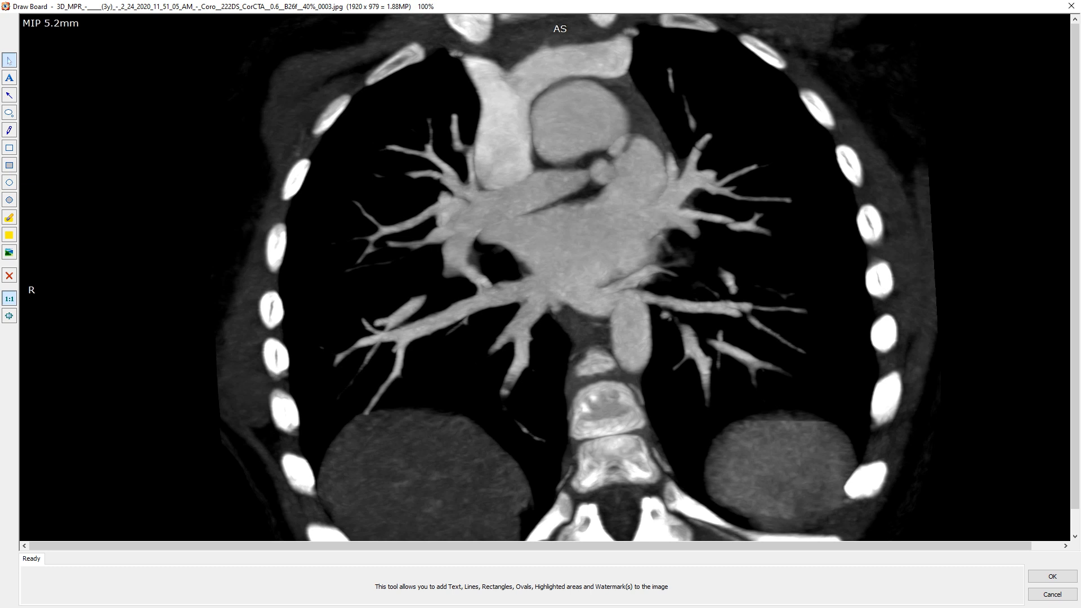
drag(500, 229, 468, 213)
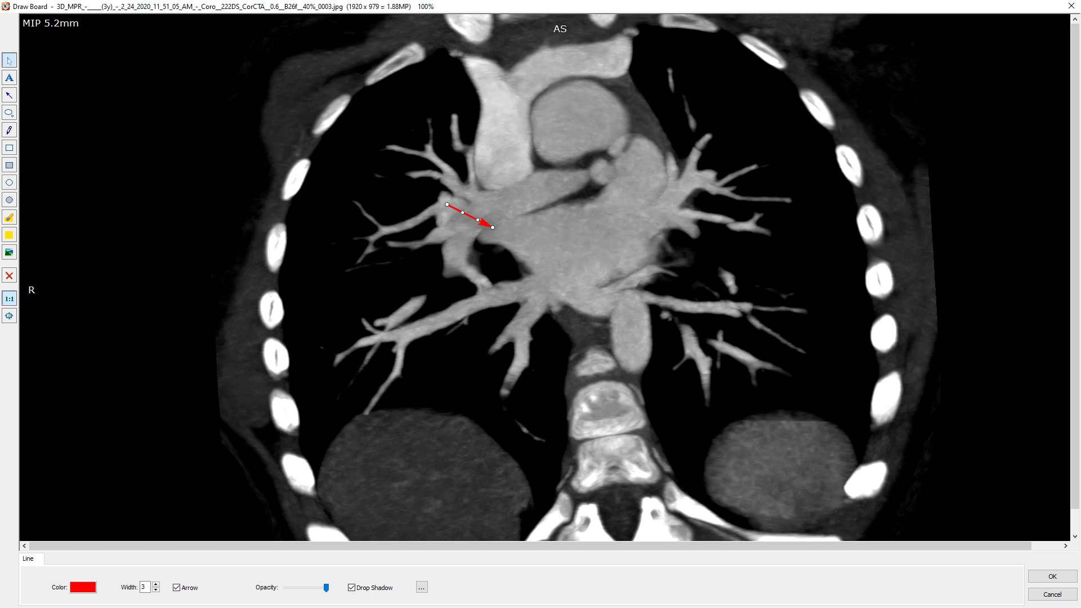
drag(662, 206, 657, 210)
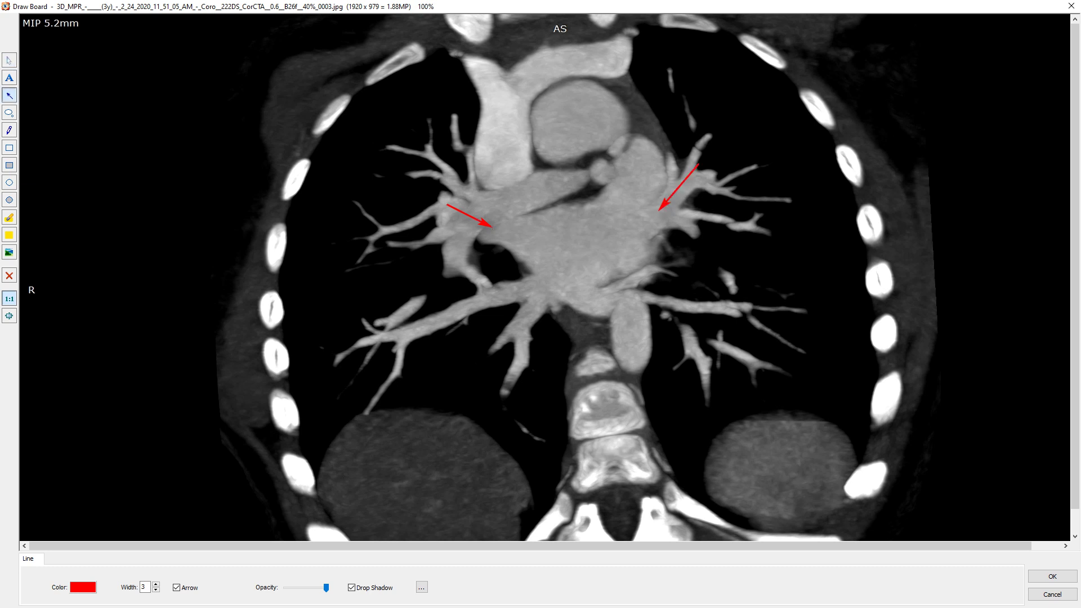
drag(532, 304, 513, 320)
click(9, 95)
drag(592, 289, 658, 304)
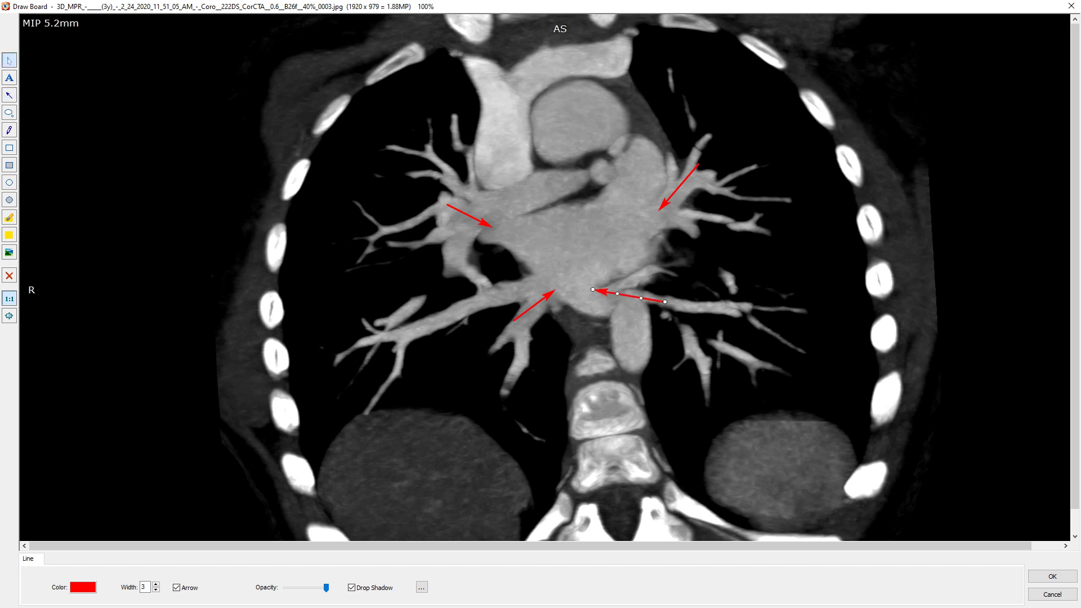
Add a red "LA" label and center it over the left atrium between the four arrows
click(9, 77)
click(584, 237)
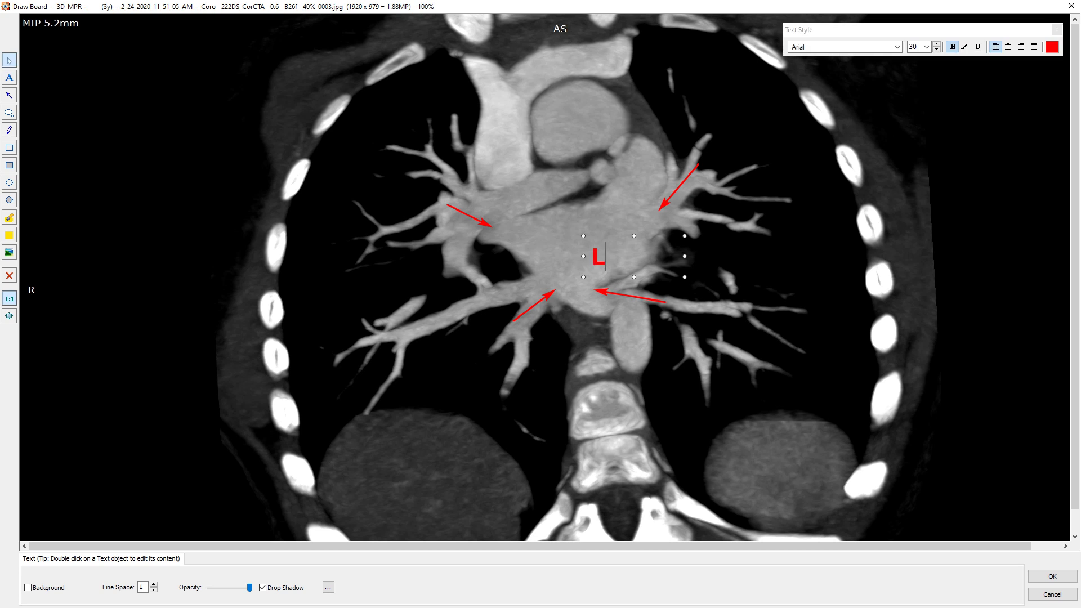
click(610, 306)
drag(606, 257, 582, 245)
click(586, 302)
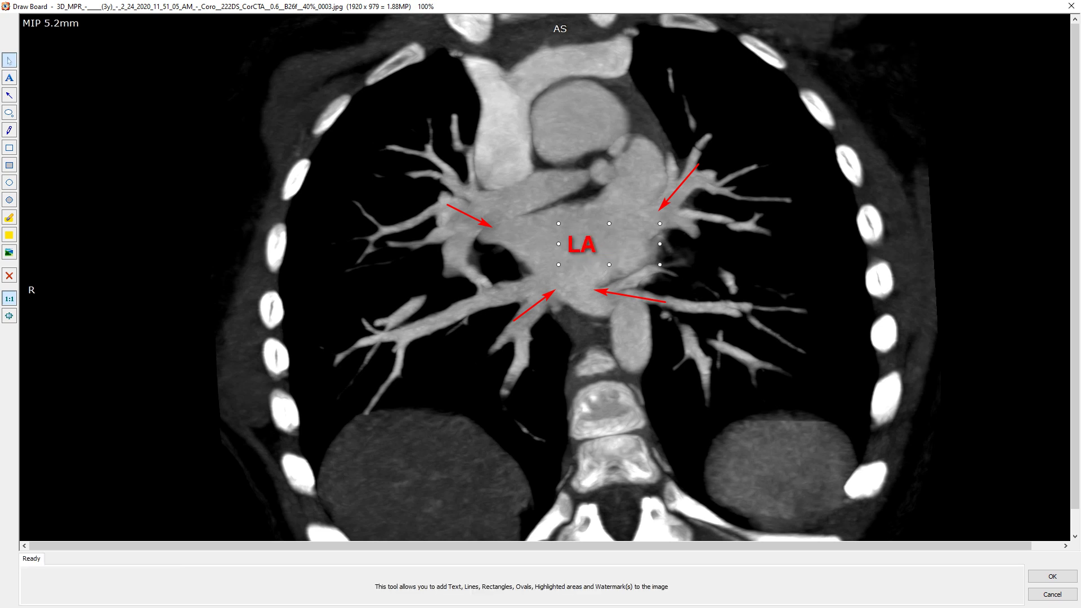
double_click(592, 244)
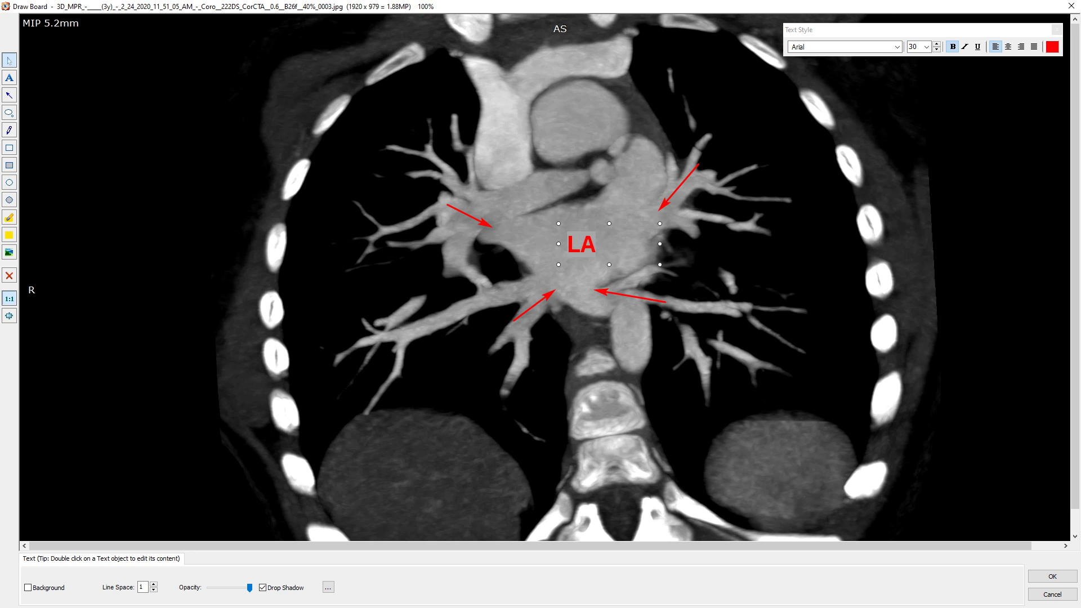
Add a one-line red label "NO APVD" above the "LA" label and apply the annotations
click(561, 138)
text(NO APVD)
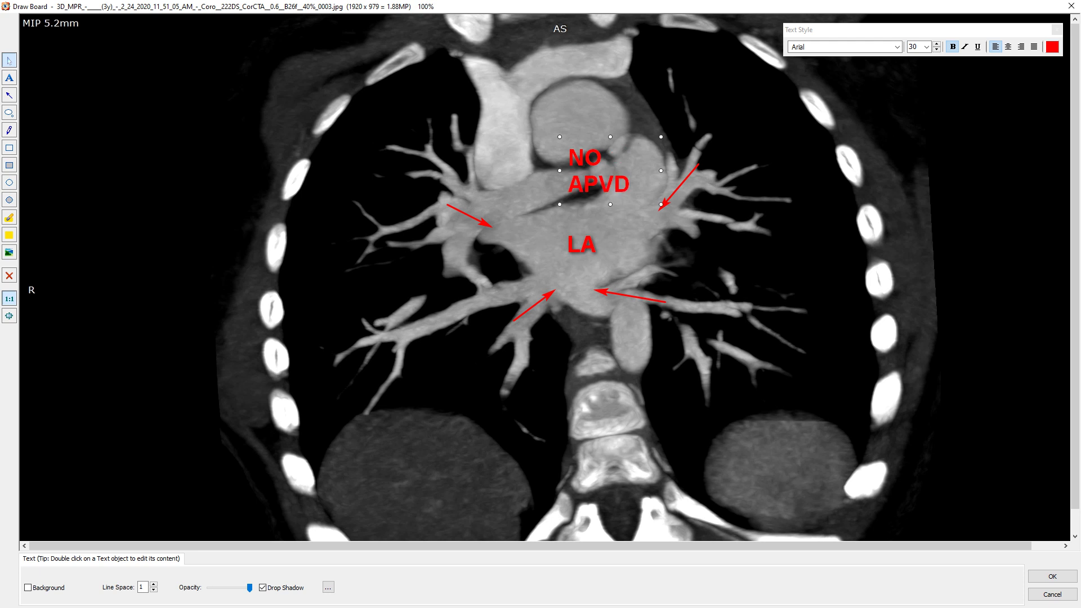
key(Escape)
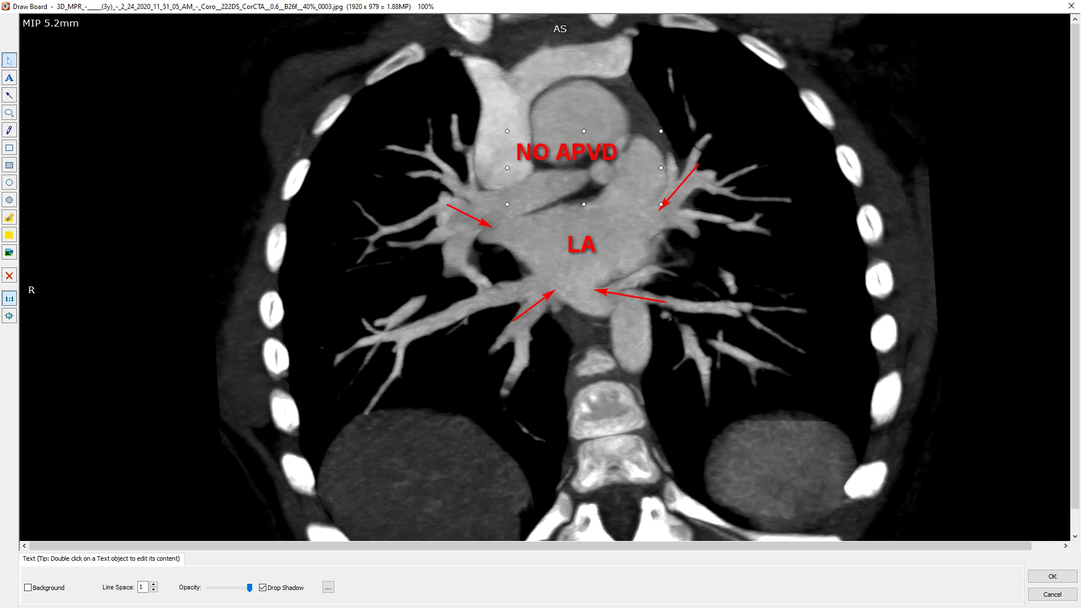
drag(567, 152, 584, 161)
key(Escape)
click(1052, 576)
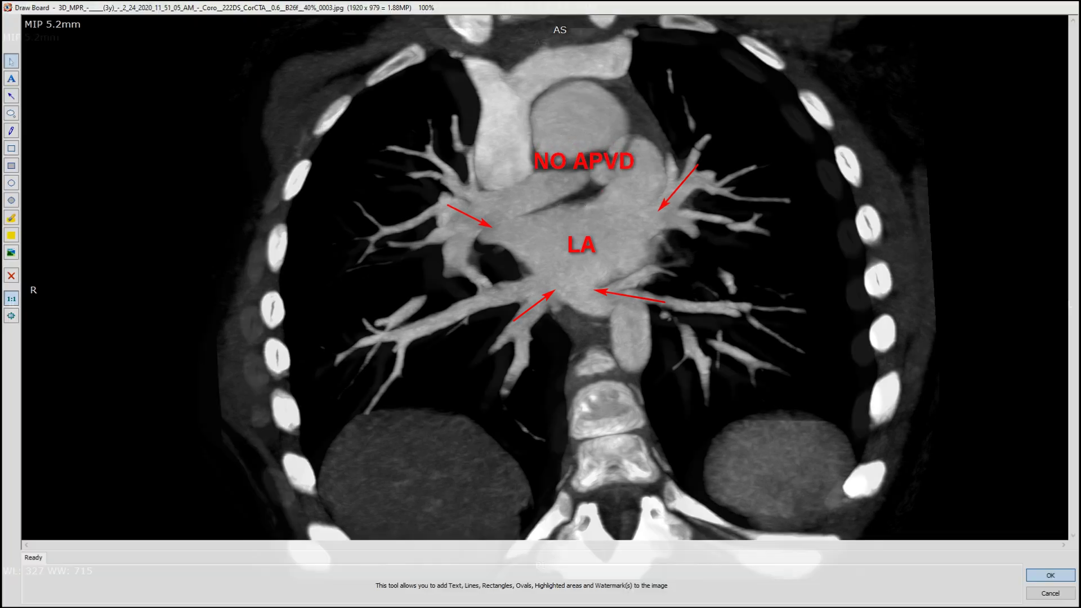
Save the annotated pulmonary vein image over its existing JPEG file and return to New folder (10)
key(Return)
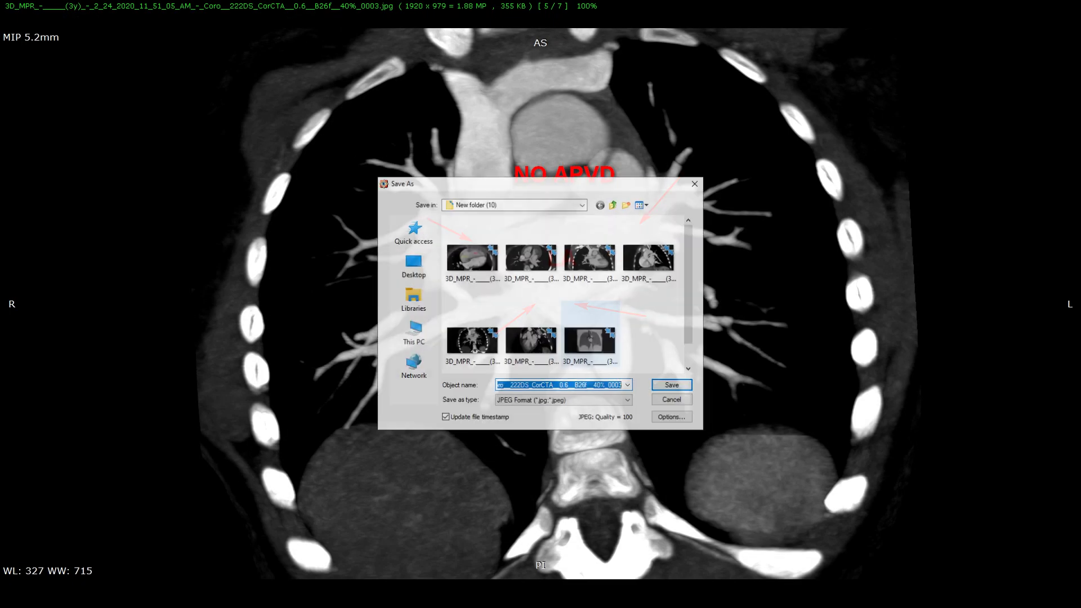
key(Return)
key(Return)
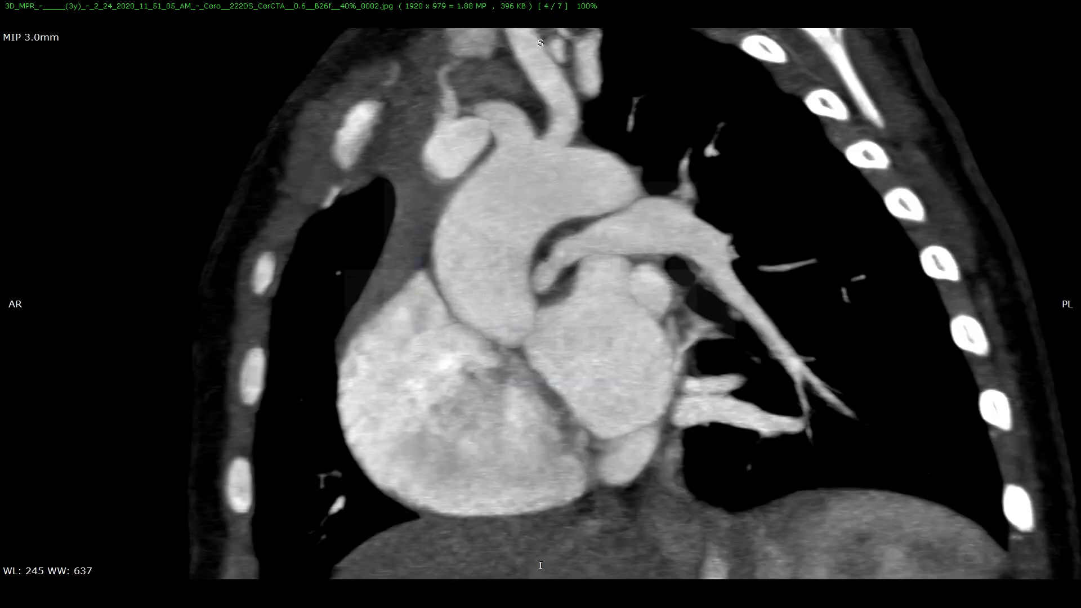
key(Escape)
key(alt+Tab)
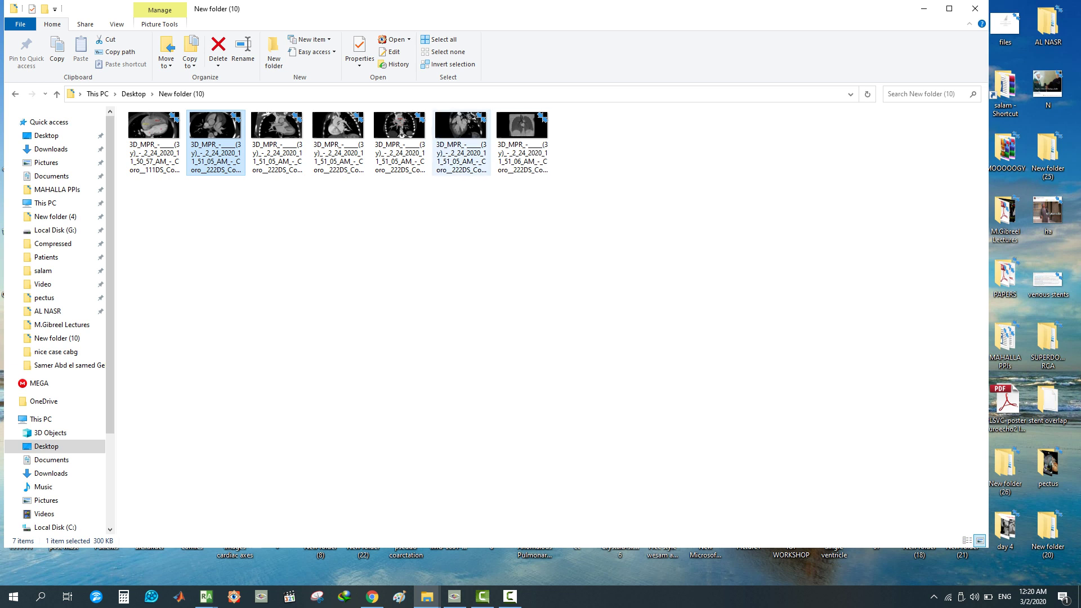
Review the saved MPR image of the heart and the 27.1 mm MinIP airway image in New folder (10)
click(399, 144)
double_click(461, 144)
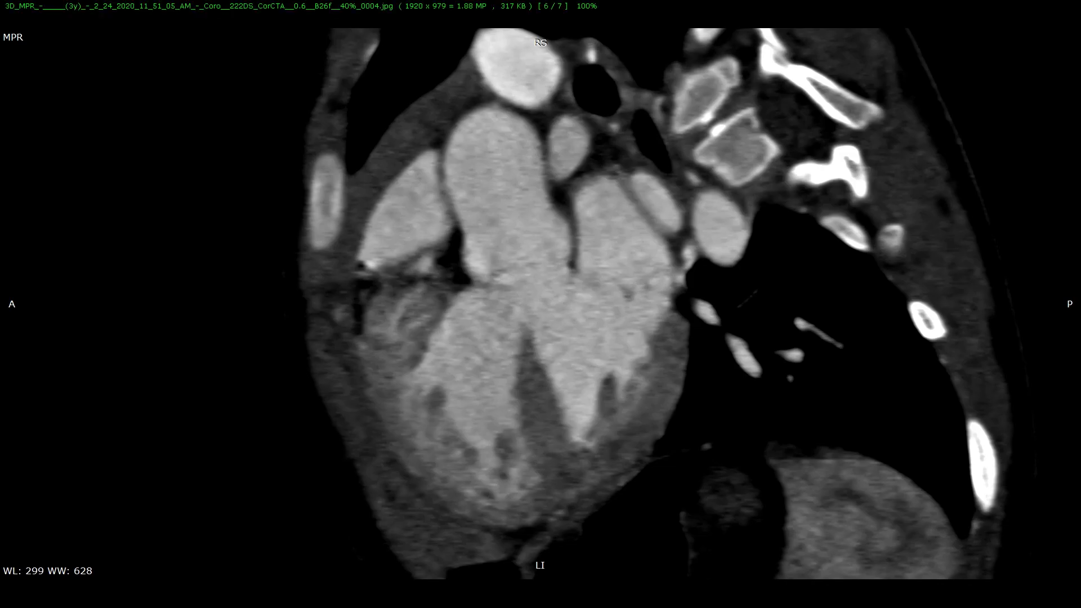
key(Right)
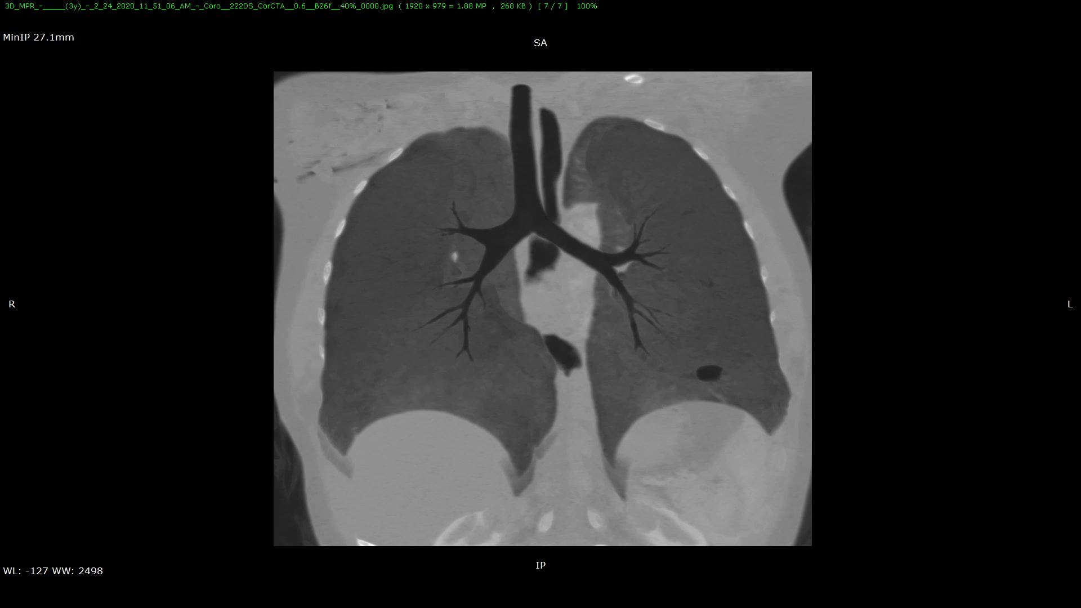
mouse_move(540, 1)
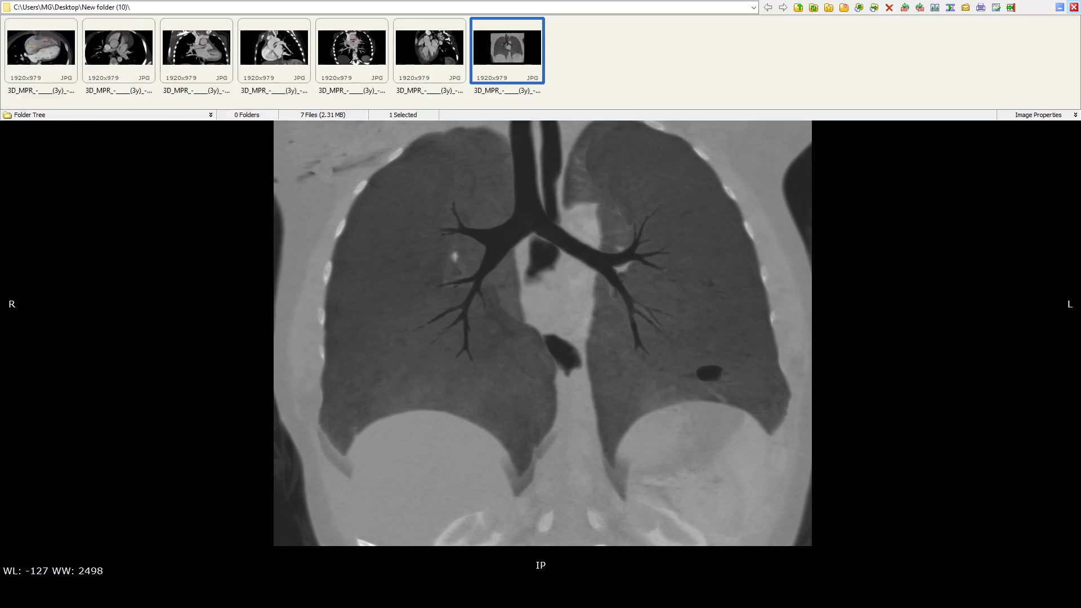
key(Escape)
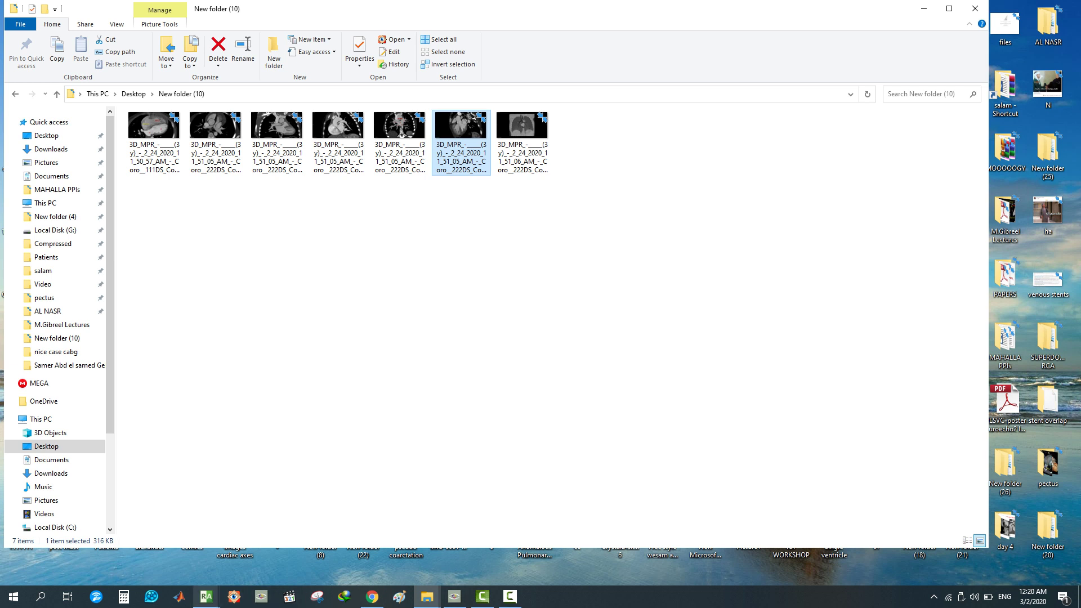
Bring up the axial 3D MPR window of the 222DS_CorCTA series and close it
mouse_move(206, 596)
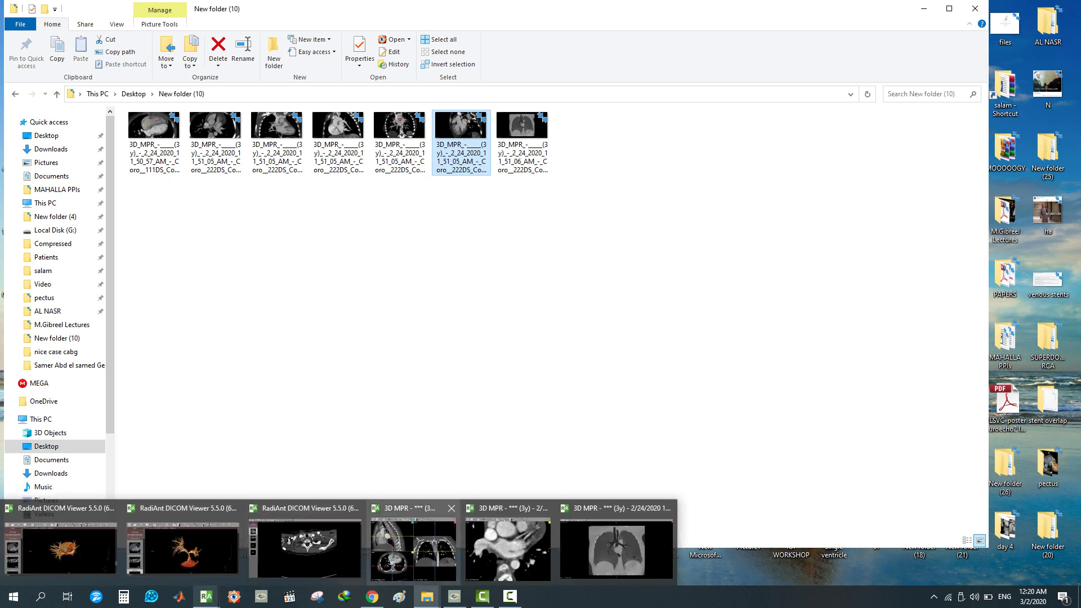
click(508, 545)
click(753, 121)
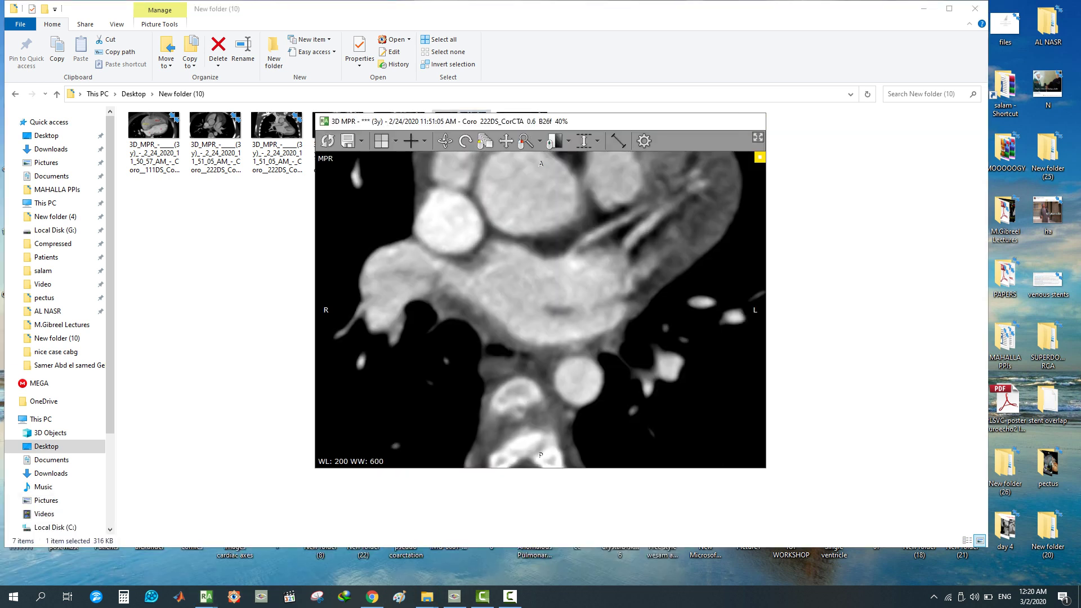
mouse_move(372, 596)
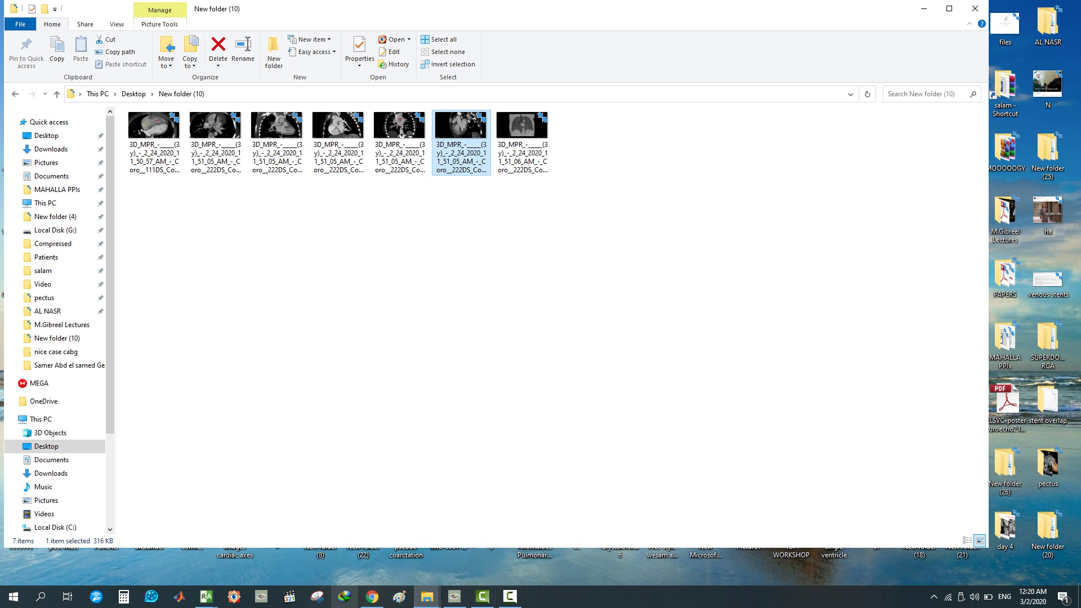
Switch to the RadiAnt main window and open the Coro 222DS_CorCTA 0.6 B26f 40% series in 3D volume rendering
mouse_move(206, 596)
click(305, 540)
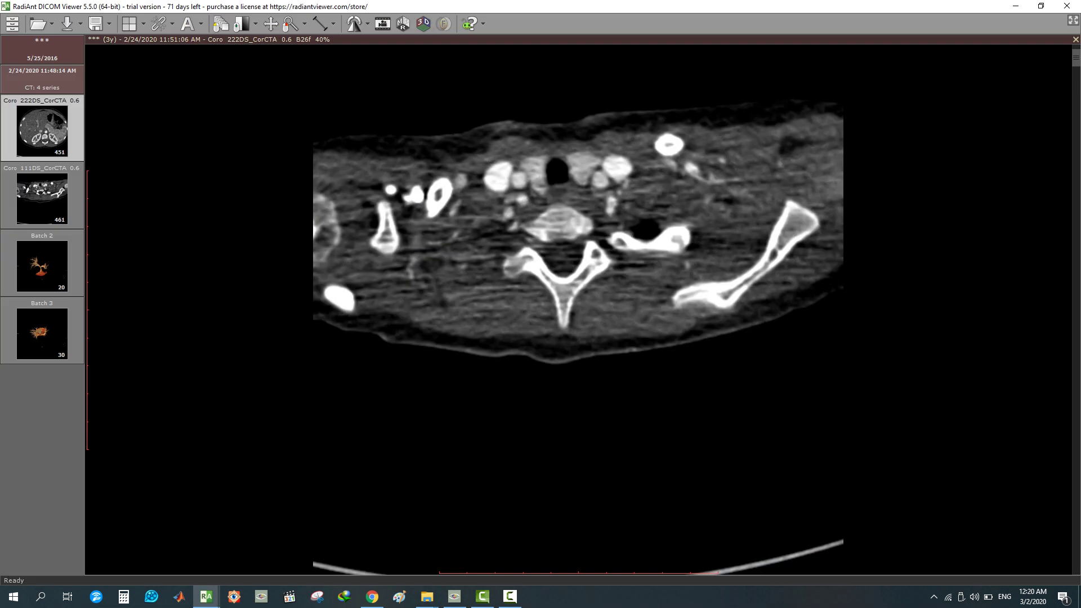
click(42, 197)
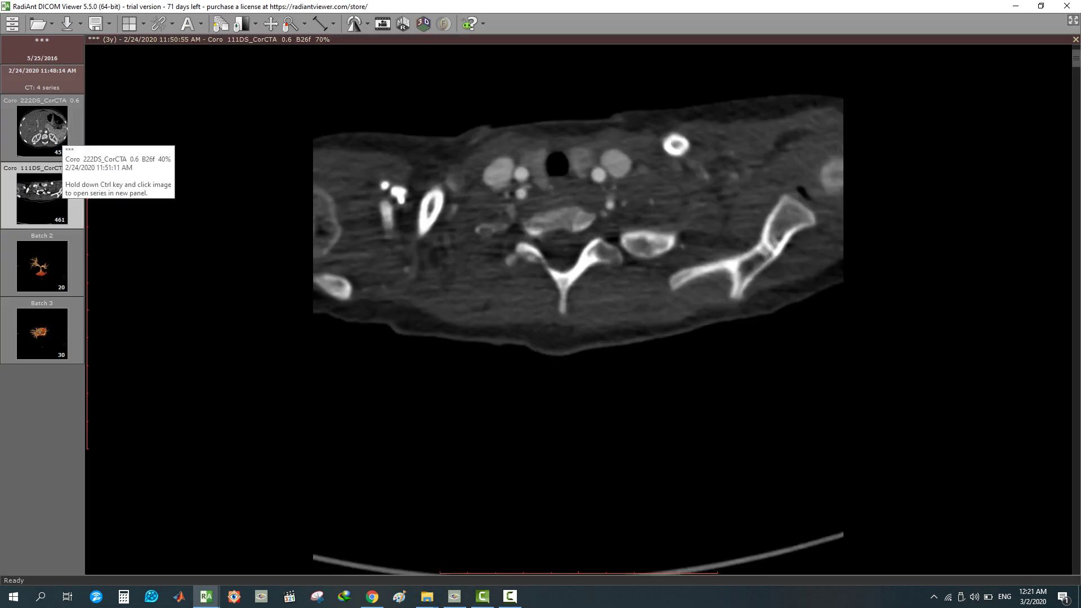
click(43, 130)
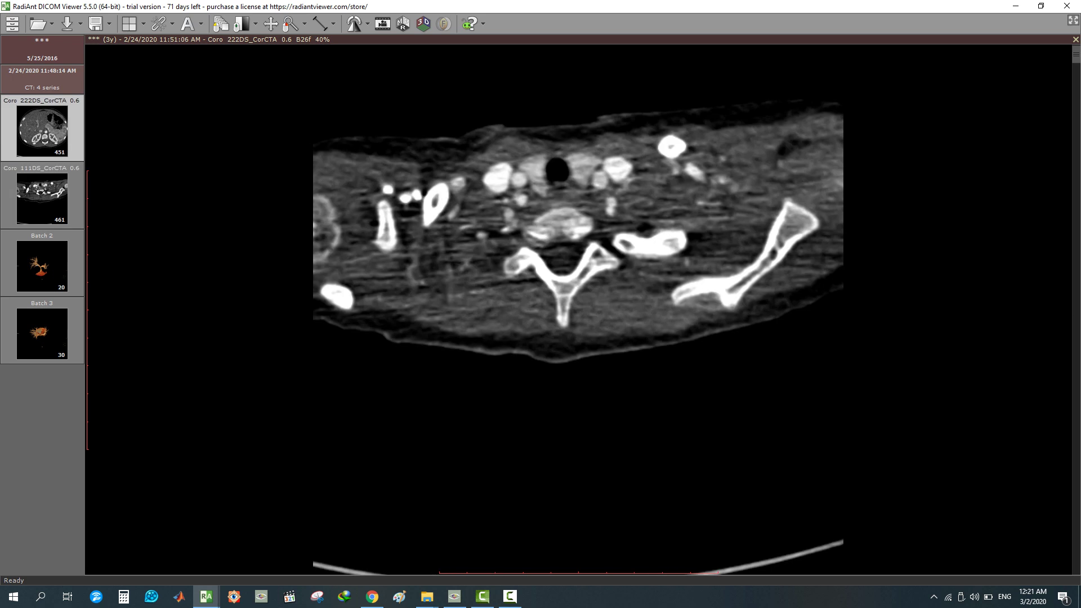
click(423, 23)
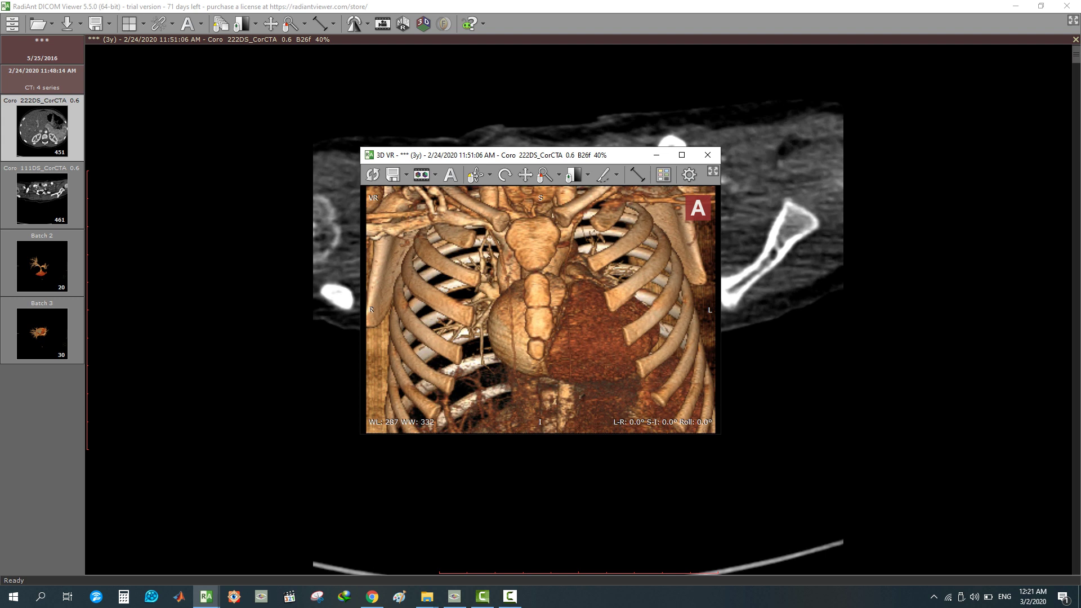
Cut away the lateral ribs, shoulders and upper abdomen around the heart with the Scalpel in the anterior view
scroll(541, 310, up, 7)
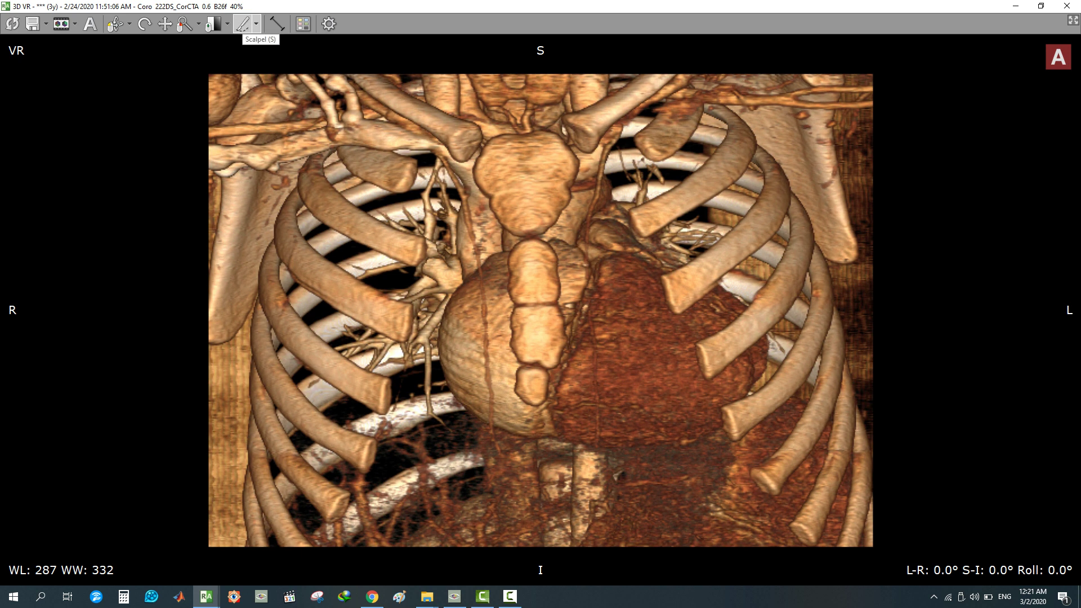
click(242, 24)
mouse_move(903, 58)
mouse_down()
mouse_move(747, 59)
mouse_move(622, 90)
mouse_move(810, 391)
mouse_move(656, 525)
mouse_move(422, 446)
mouse_move(386, 164)
mouse_move(152, 66)
mouse_move(192, 582)
mouse_move(901, 582)
mouse_move(971, 391)
mouse_up()
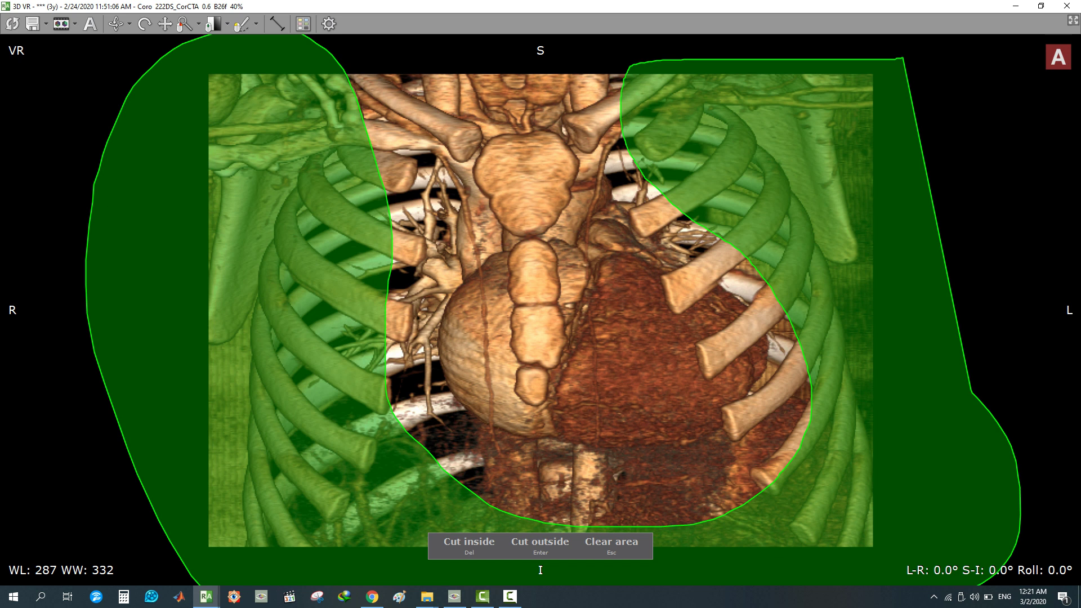
key(Delete)
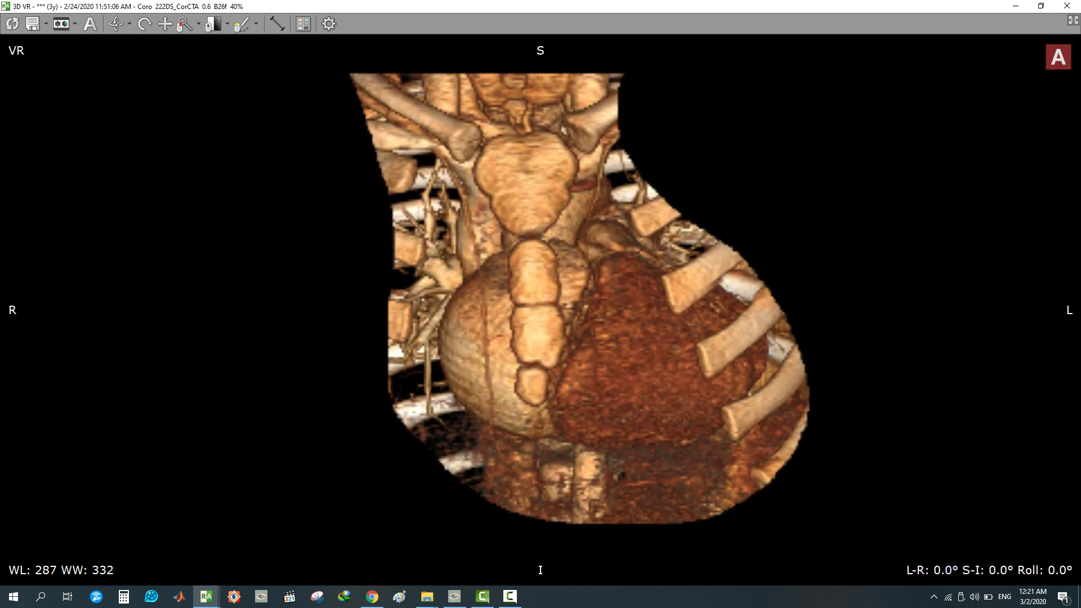
Rotate the volume to the left lateral view and cut away the sternum, posterior spine and ribs, and scanner table
click(115, 23)
drag(619, 270, 391, 308)
scroll(506, 298, down, 3)
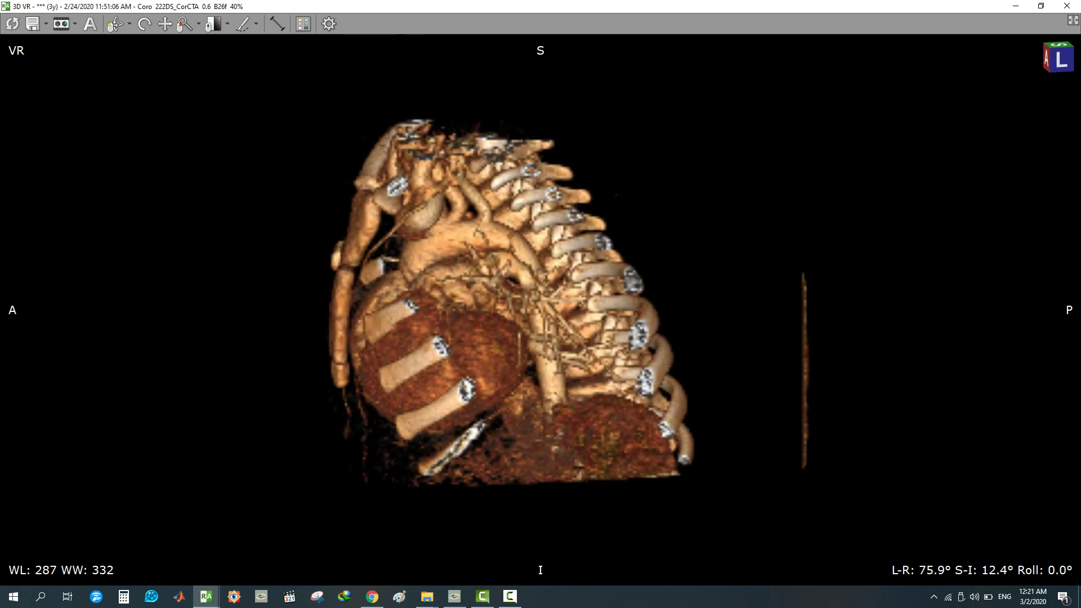
click(242, 24)
mouse_move(679, 71)
mouse_down()
mouse_move(242, 161)
mouse_move(304, 490)
mouse_move(344, 388)
mouse_move(349, 283)
mouse_move(378, 194)
mouse_move(465, 174)
mouse_move(552, 236)
mouse_move(583, 419)
mouse_move(788, 580)
mouse_move(899, 465)
mouse_up()
key(Delete)
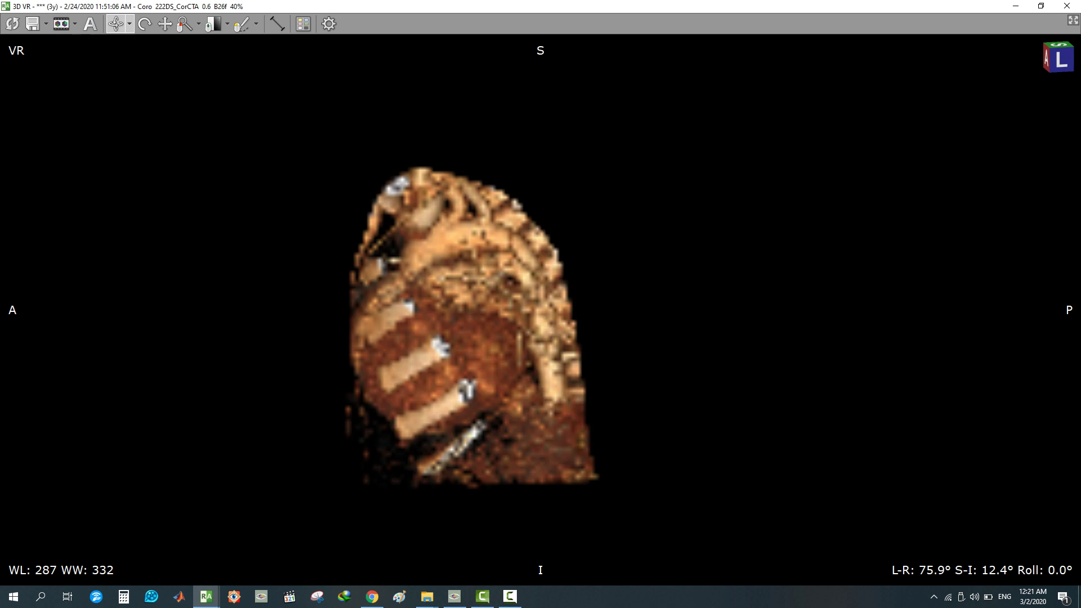
From a right anterior oblique view, cut away the remaining rib ends, peripheral lung vessels and tissue below the heart
click(115, 24)
drag(417, 315, 710, 269)
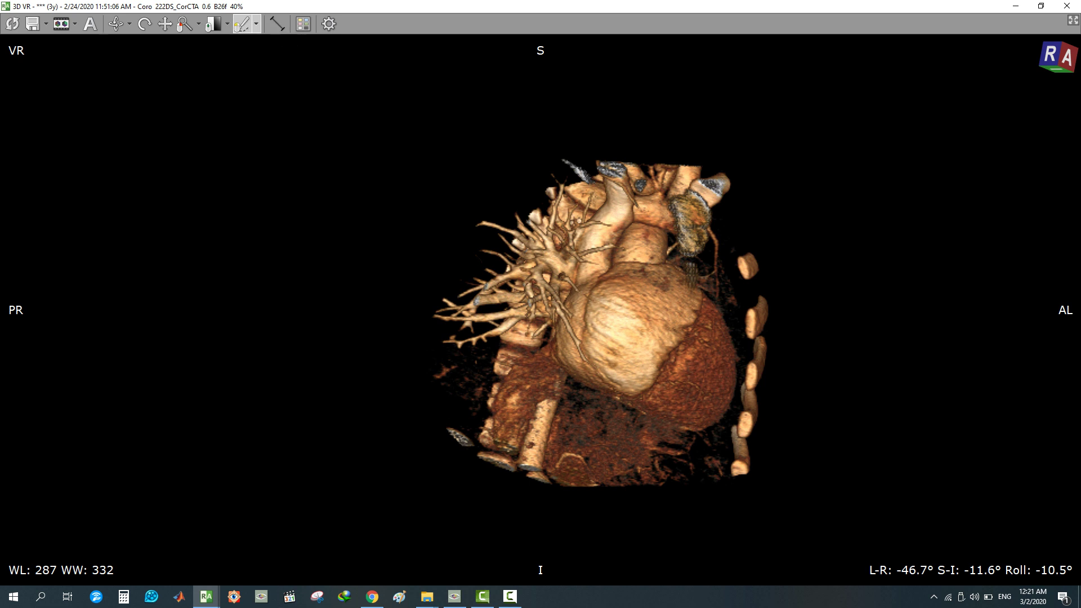
mouse_move(832, 171)
mouse_down()
mouse_move(723, 141)
mouse_move(716, 259)
mouse_move(744, 389)
mouse_move(708, 448)
mouse_move(616, 436)
mouse_move(543, 444)
mouse_move(509, 470)
mouse_move(514, 304)
mouse_move(498, 265)
mouse_move(546, 191)
mouse_move(417, 180)
mouse_move(650, 584)
mouse_move(887, 394)
mouse_up()
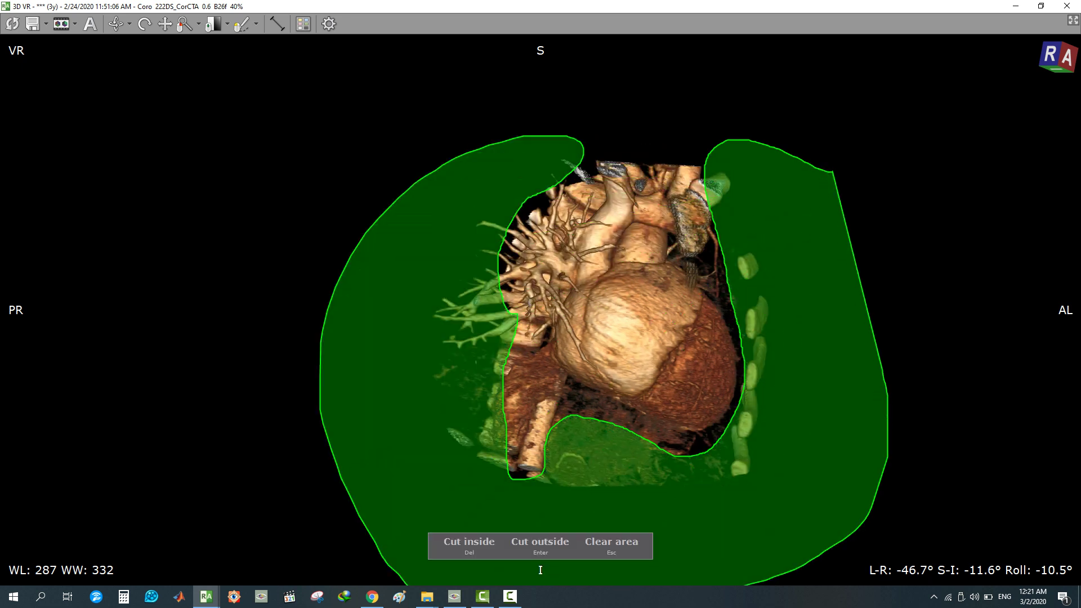
key(Delete)
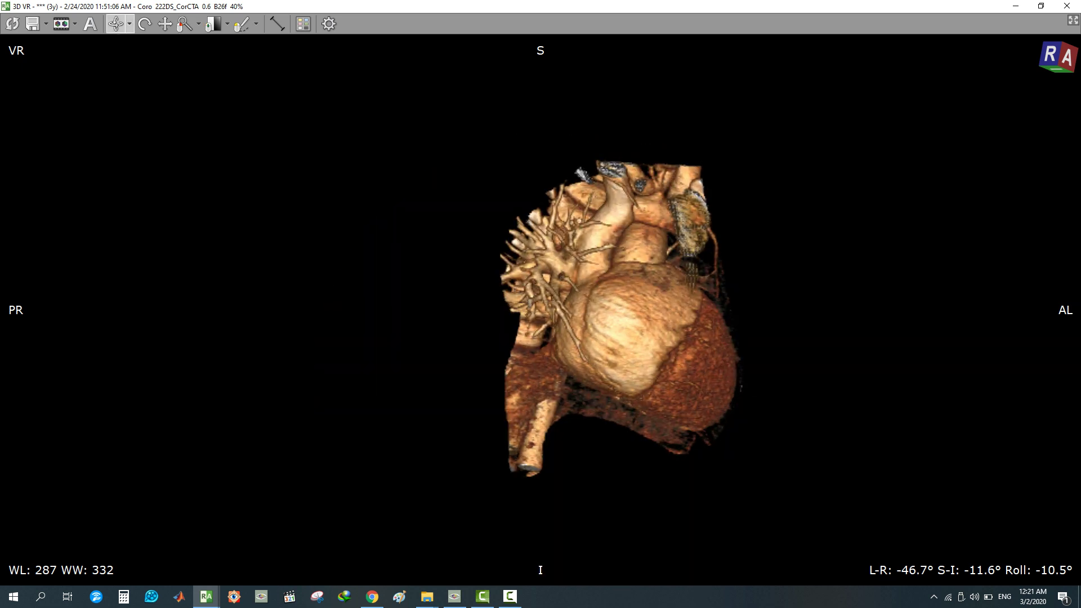
Rotate the heart to a superior view and cut away the remaining vertebral fragments behind the great vessels
drag(670, 206, 332, 424)
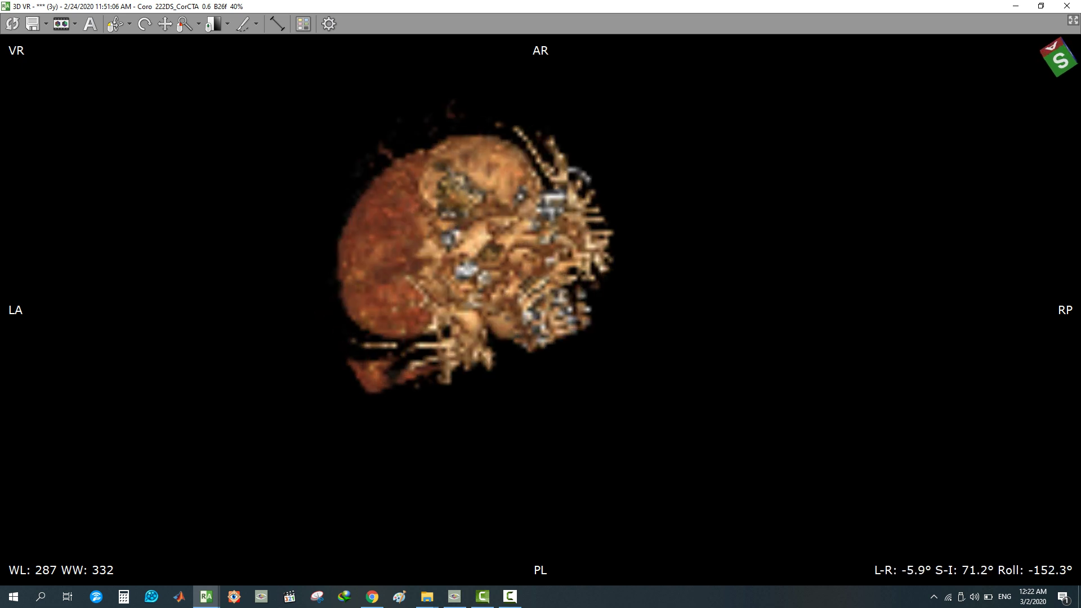
scroll(332, 424, up, 5)
scroll(414, 254, up, 2)
drag(414, 254, 434, 291)
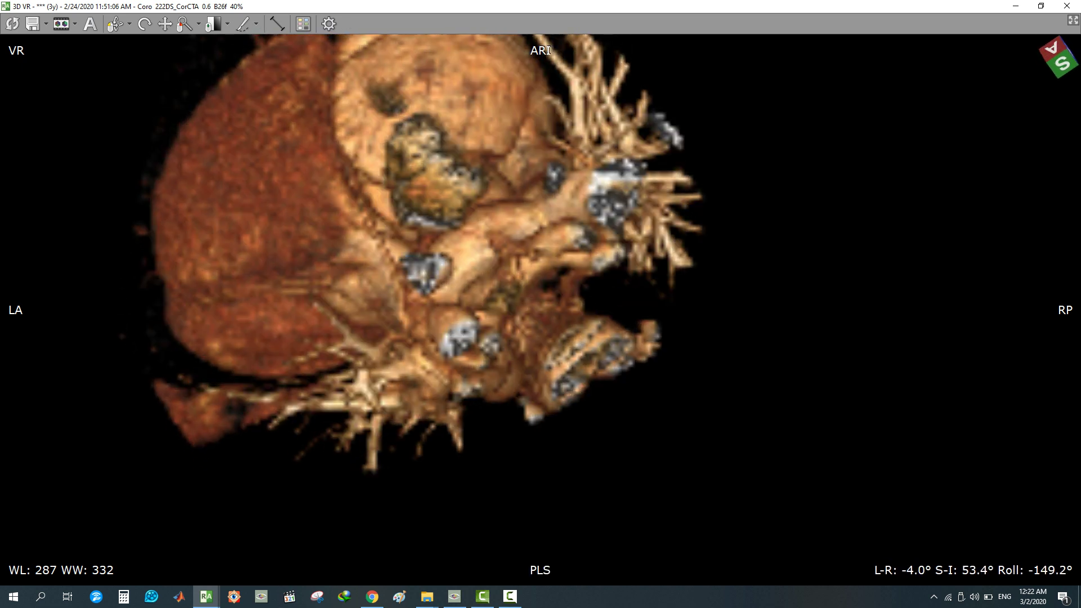
click(246, 24)
mouse_move(733, 319)
mouse_down()
mouse_move(550, 282)
mouse_move(515, 325)
mouse_move(529, 346)
mouse_move(514, 422)
mouse_move(591, 456)
mouse_up()
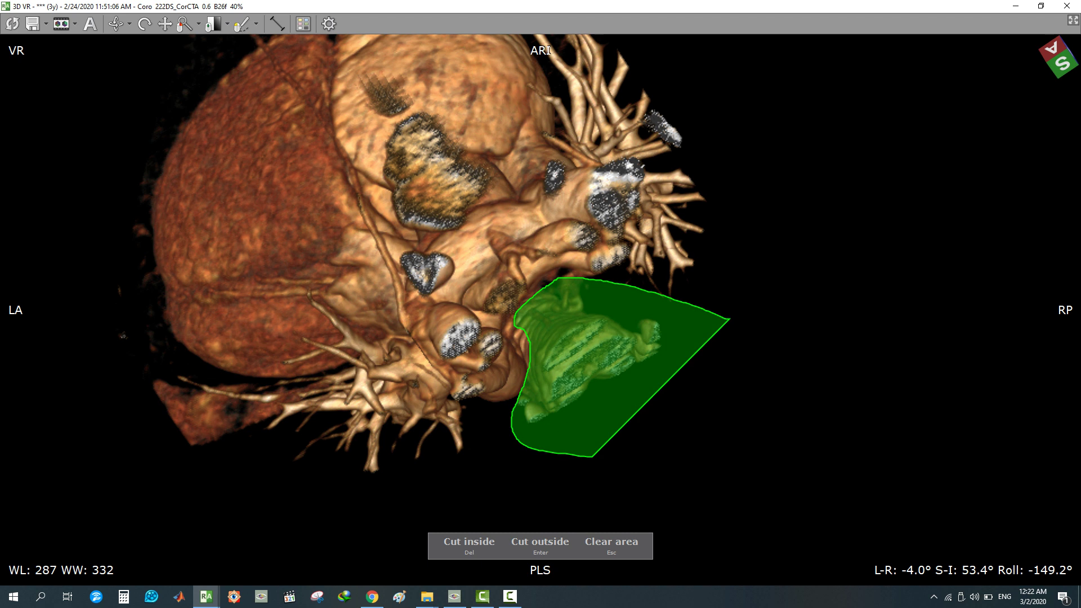
key(Delete)
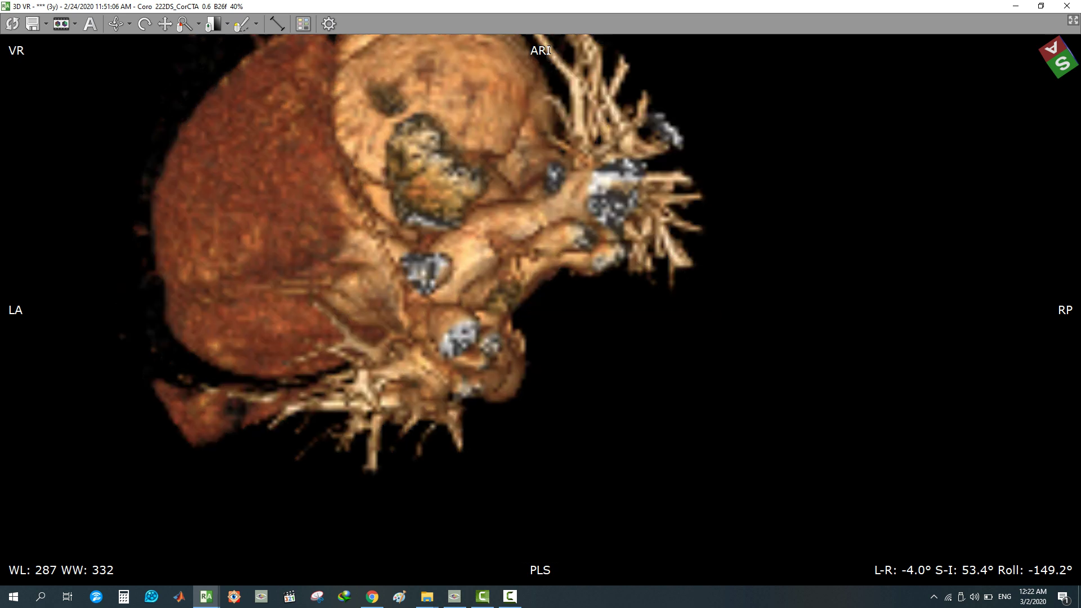
Rotate the heart to a left lateral view, about L-R 68° and S-I 13°, and add it as the first 3D snapshot
click(115, 24)
drag(450, 293, 287, 186)
mouse_move(388, 337)
mouse_down()
mouse_move(444, 152)
mouse_move(468, 119)
mouse_move(513, 277)
mouse_move(388, 319)
mouse_up()
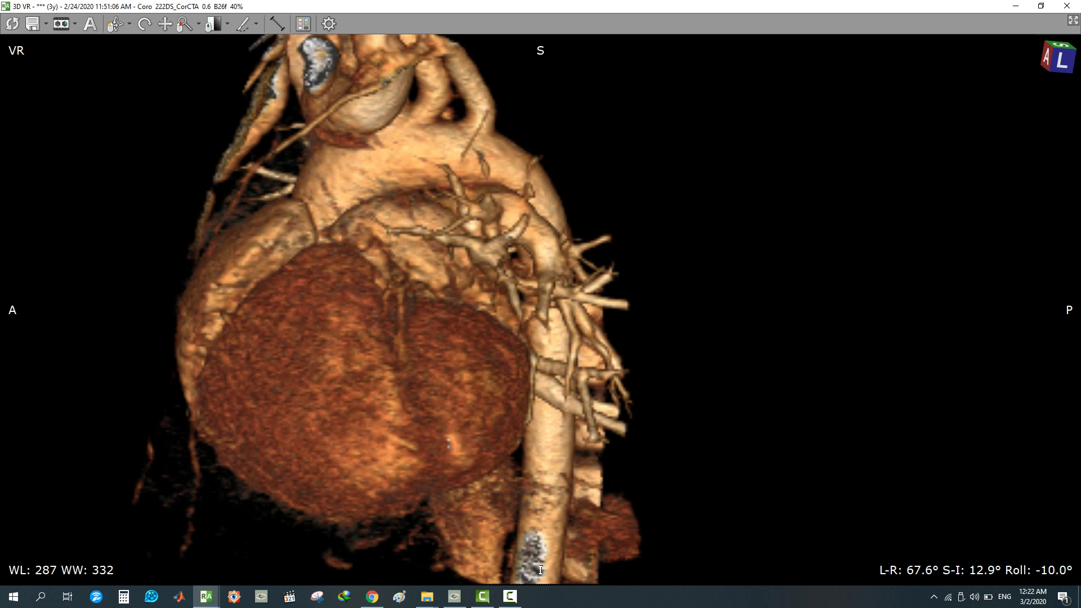
click(75, 24)
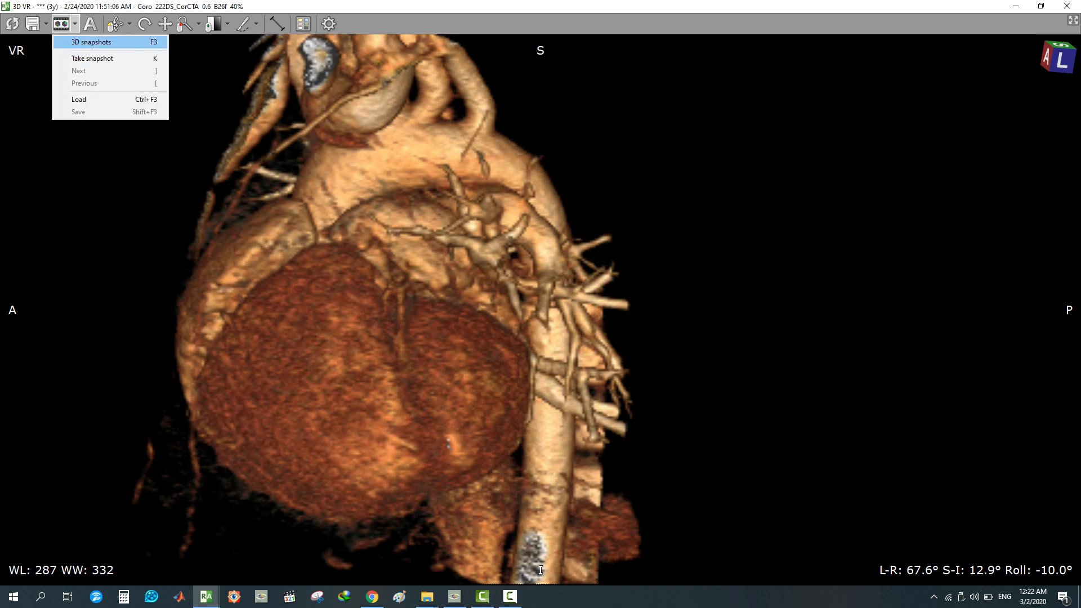
click(91, 43)
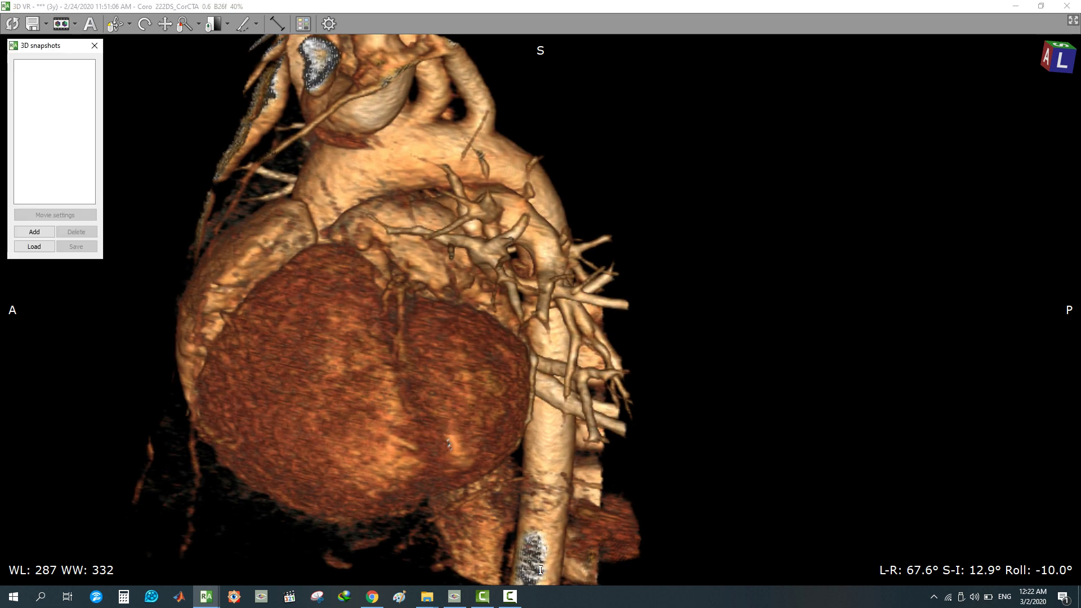
click(34, 231)
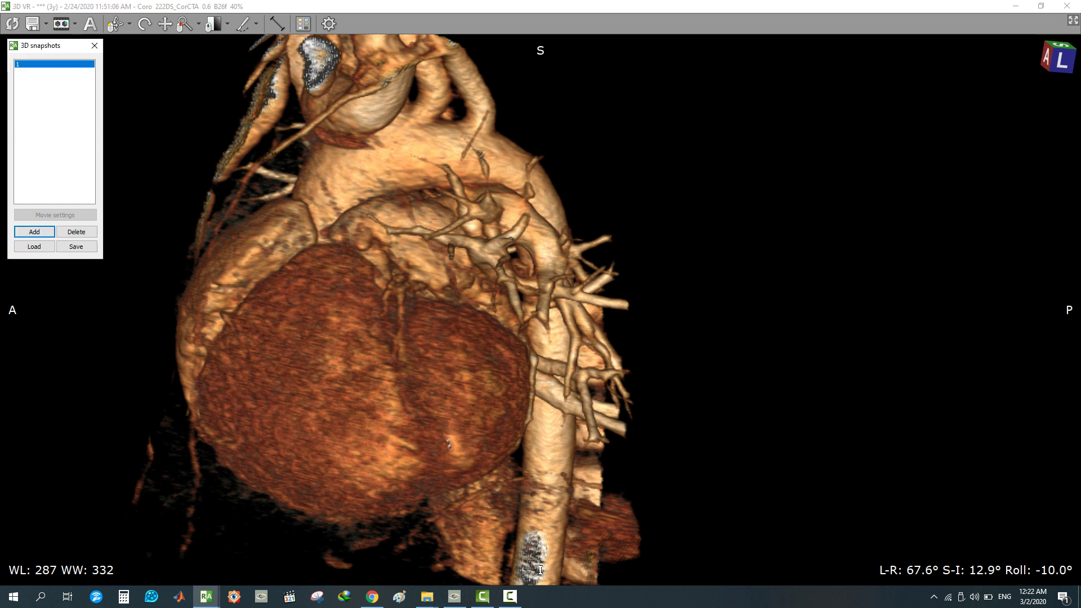
Add two more 3D snapshots while rotating the heart in stages to a left posterior view, about L-R 136° and S-I 16°
drag(439, 316, 304, 330)
click(34, 232)
drag(394, 315, 298, 322)
click(35, 231)
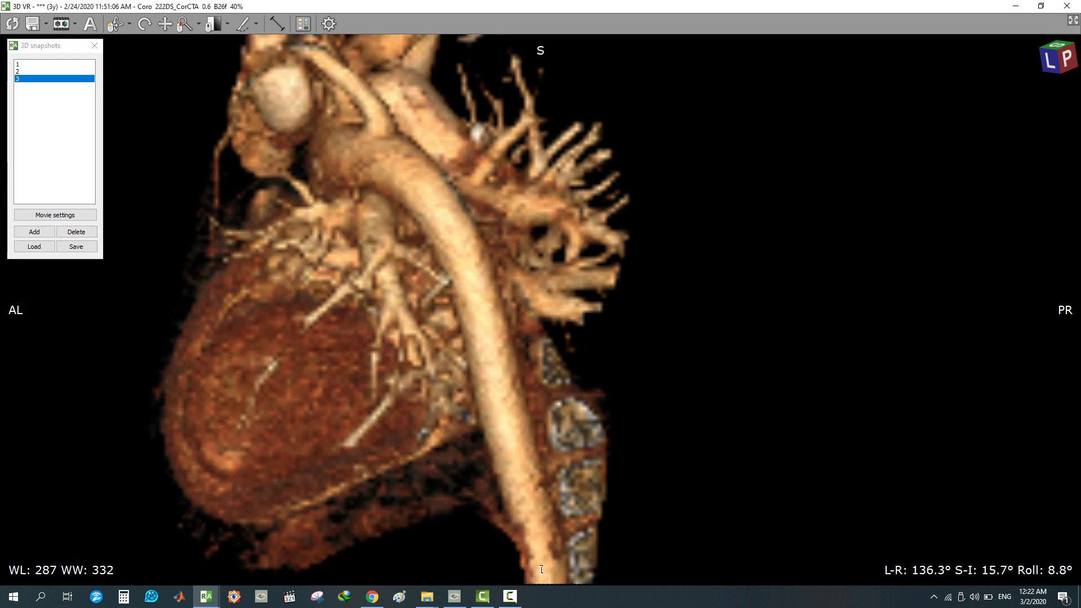
Save the 3D snapshots under the suggested file name in New folder (10) on the Desktop and close the snapshot list
click(76, 246)
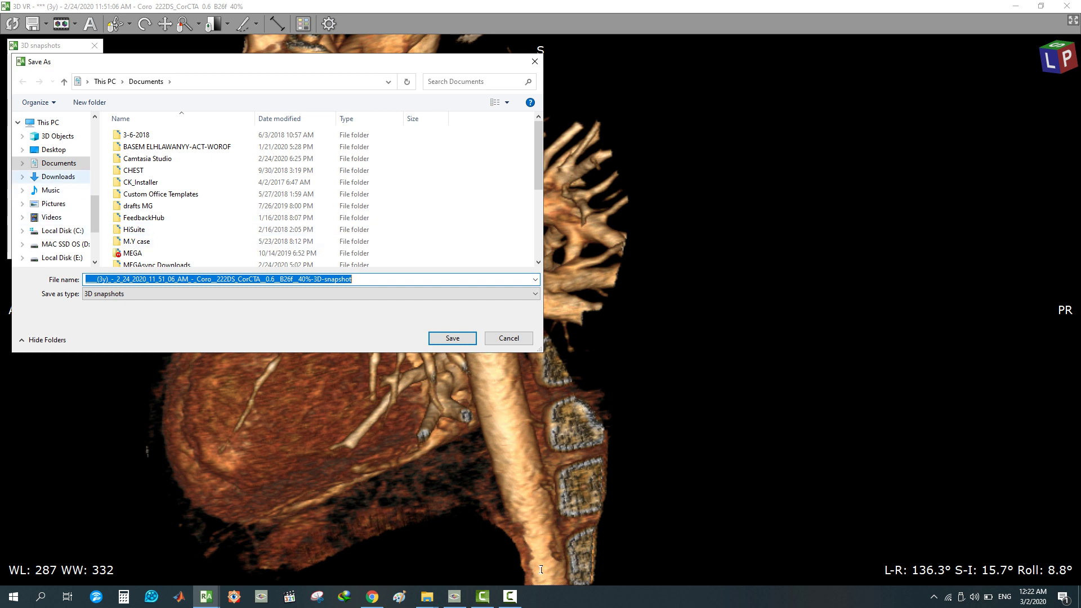
click(54, 150)
double_click(133, 160)
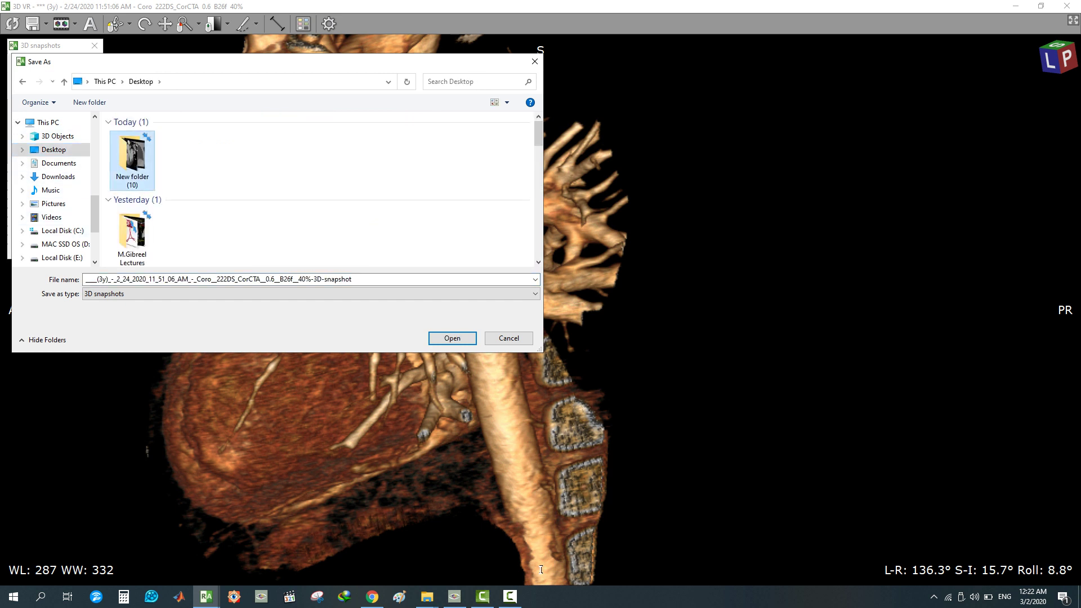
click(452, 338)
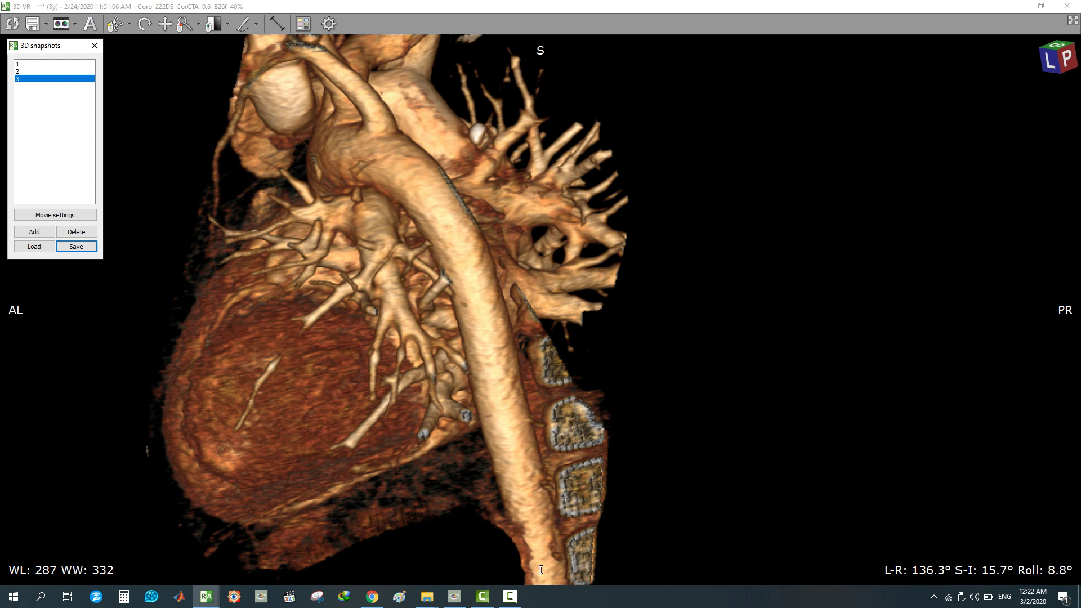
click(94, 45)
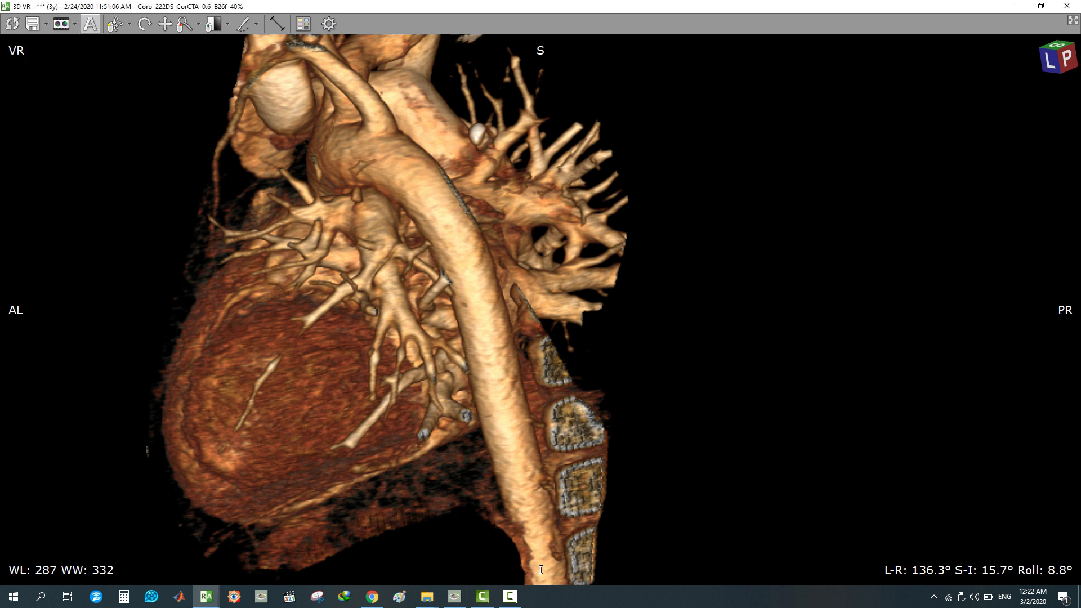
Hide the text overlays and adjust the rendering window to clear faint soft tissue around the heart and descending aorta
click(90, 24)
click(90, 24)
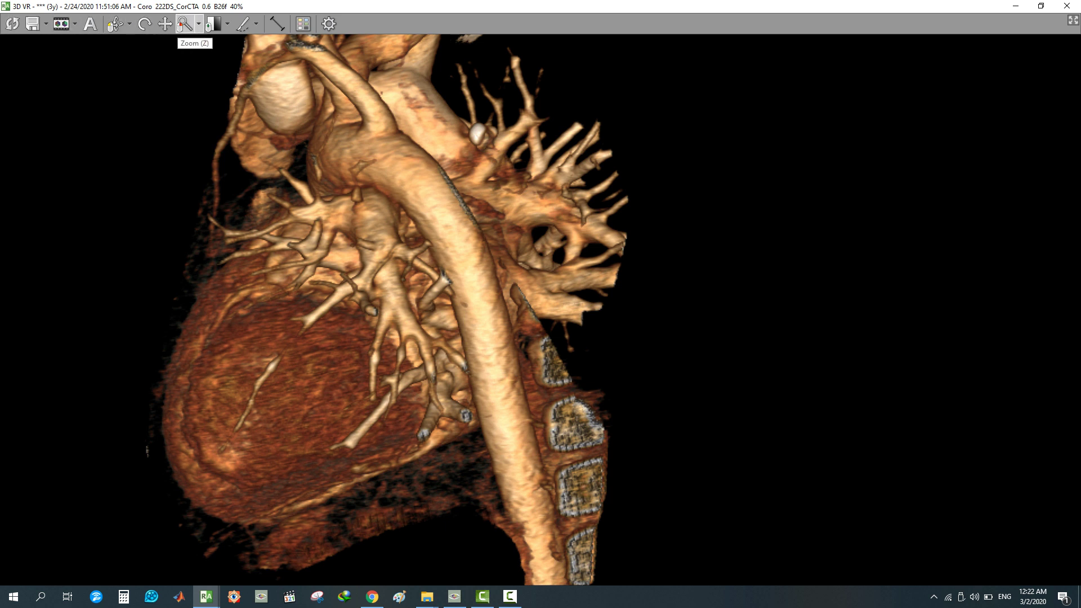
click(213, 24)
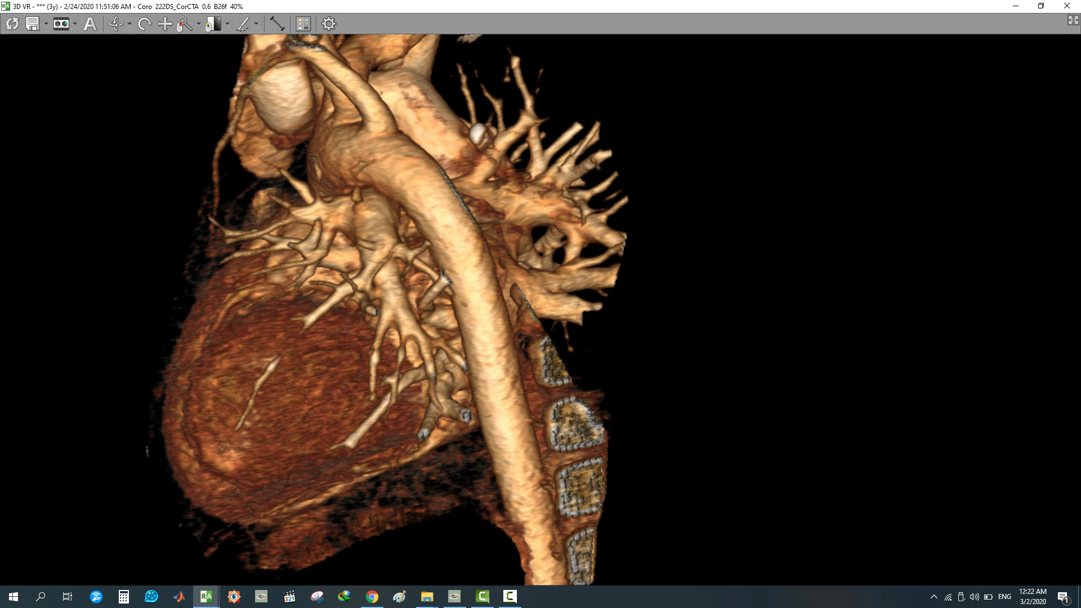
mouse_move(506, 304)
mouse_down()
mouse_move(506, 273)
mouse_move(507, 328)
mouse_move(506, 305)
mouse_move(506, 321)
mouse_move(495, 321)
mouse_up()
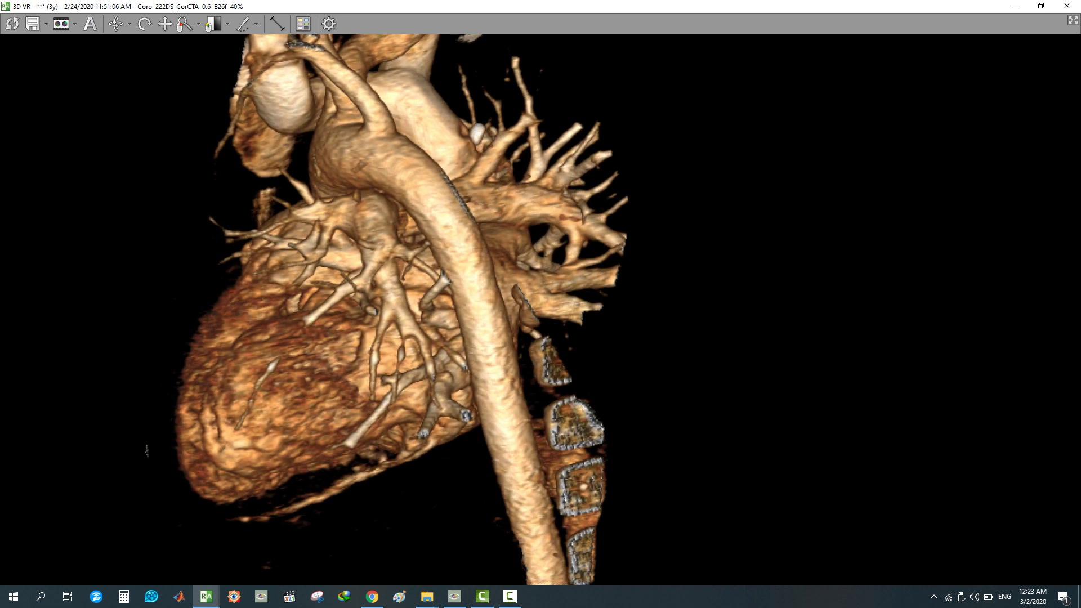
Try the Airways, Skin B/W, MIP B/W and Bones and skin 1 rendering presets on the heart volume
click(324, 54)
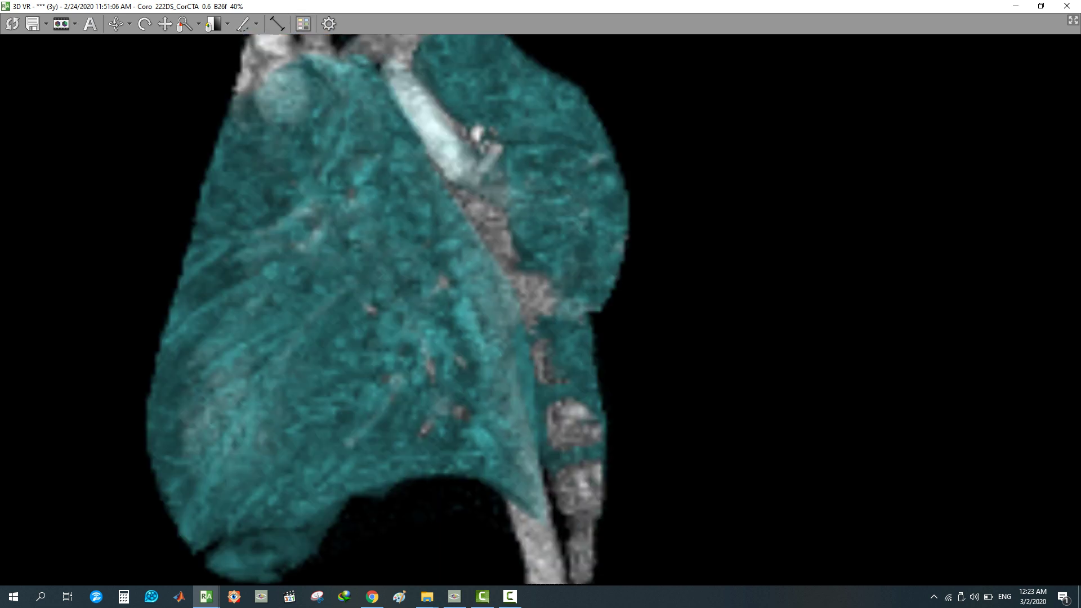
click(303, 24)
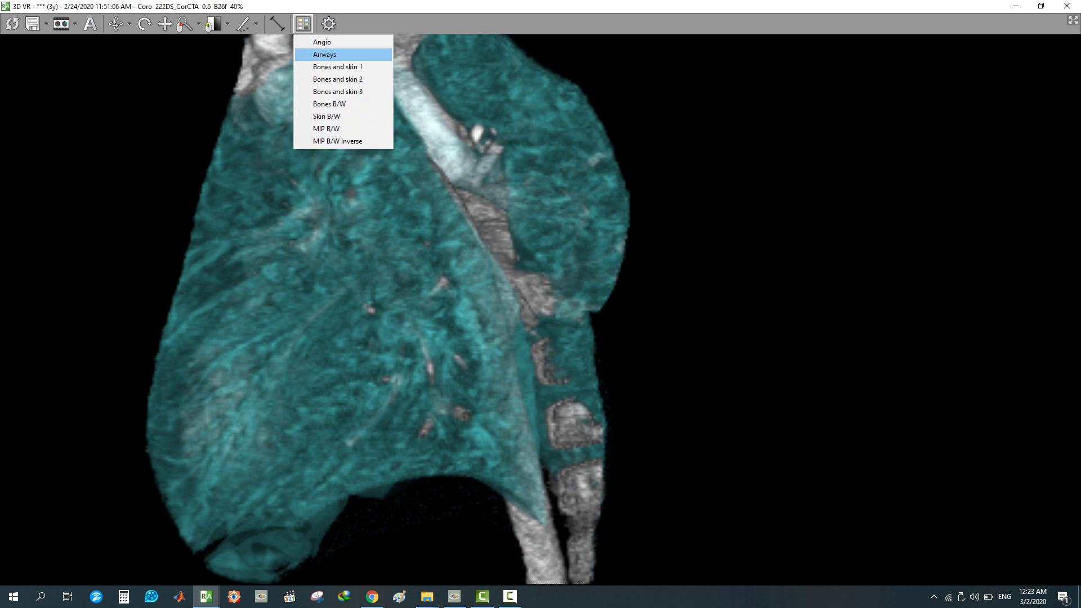
click(337, 49)
click(303, 24)
click(326, 116)
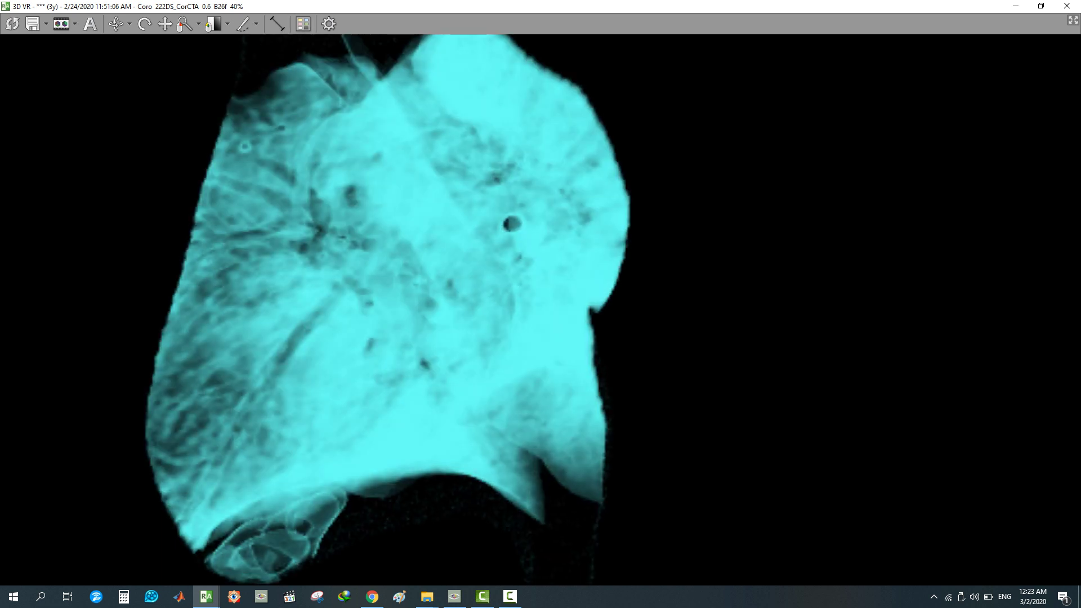
click(303, 24)
click(327, 128)
click(303, 23)
click(338, 67)
click(303, 24)
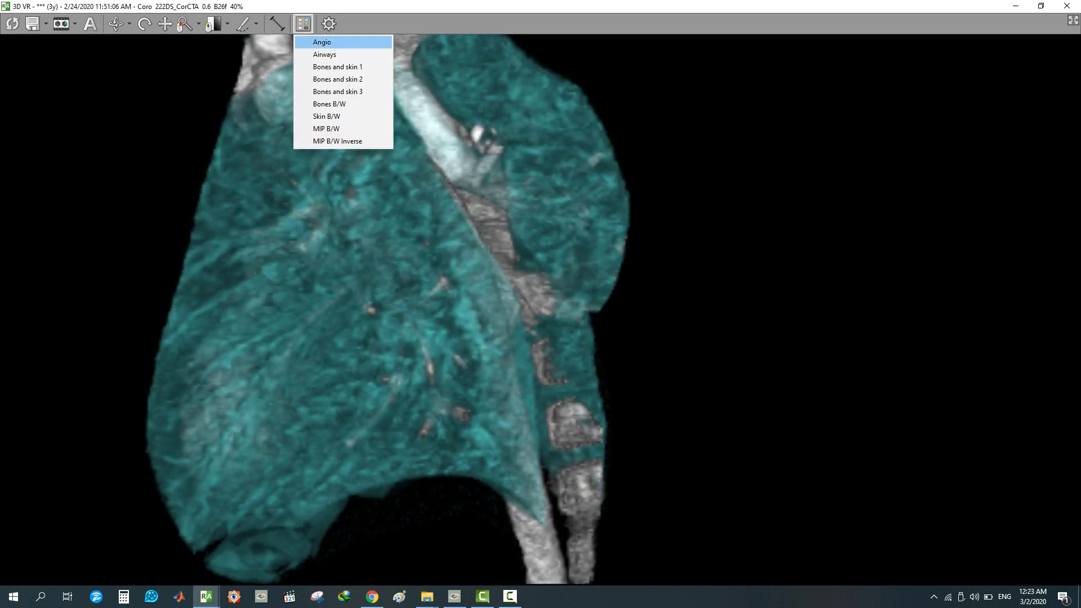
Compare the Angio, Airways and MIP B/W Inverse presets and finish with the Angio preset applied
click(322, 42)
click(303, 24)
click(324, 54)
click(303, 24)
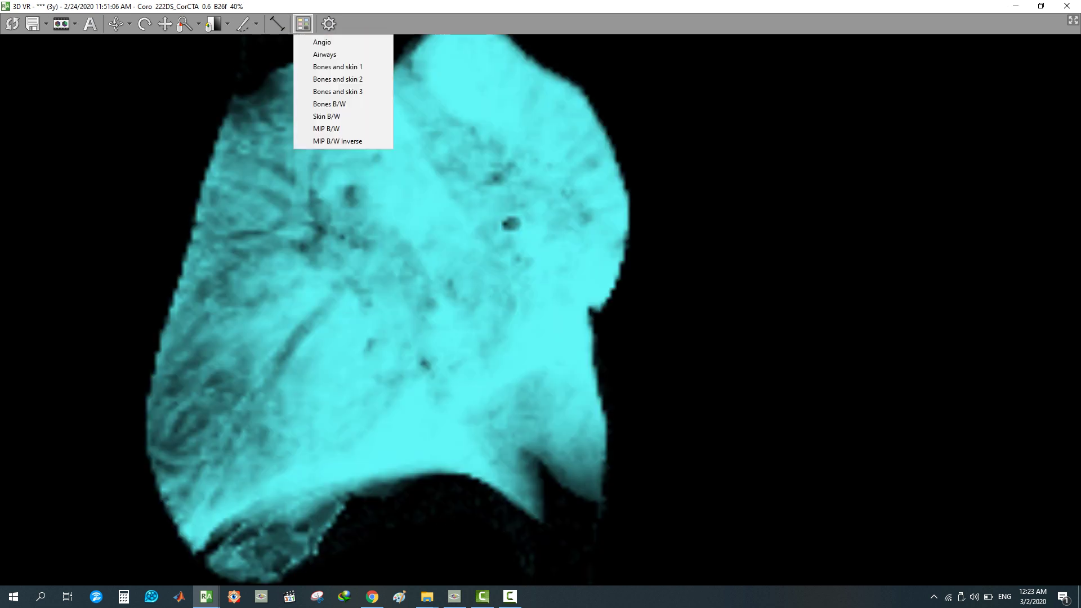
click(337, 141)
click(303, 24)
click(322, 42)
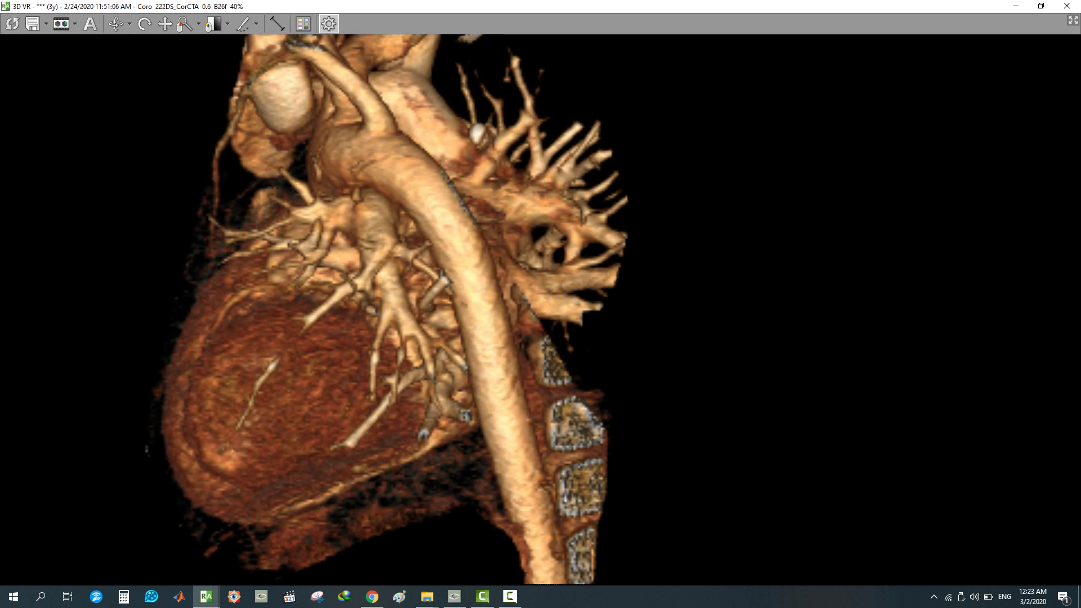
Review the CPU and progressive rendering options in the 3D settings and dismiss the GPU driver notices
click(328, 24)
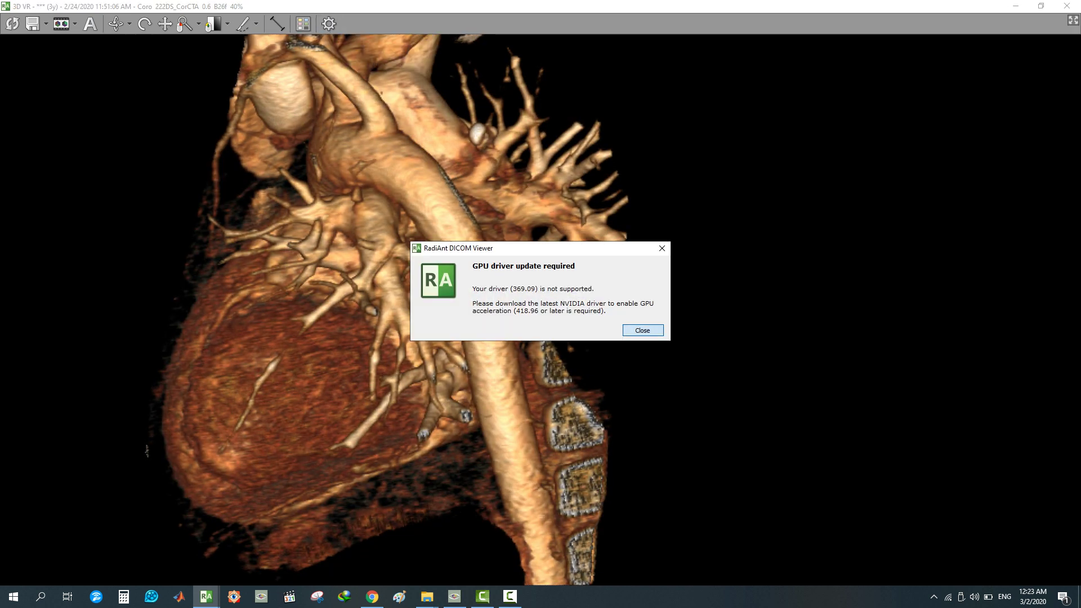
click(642, 330)
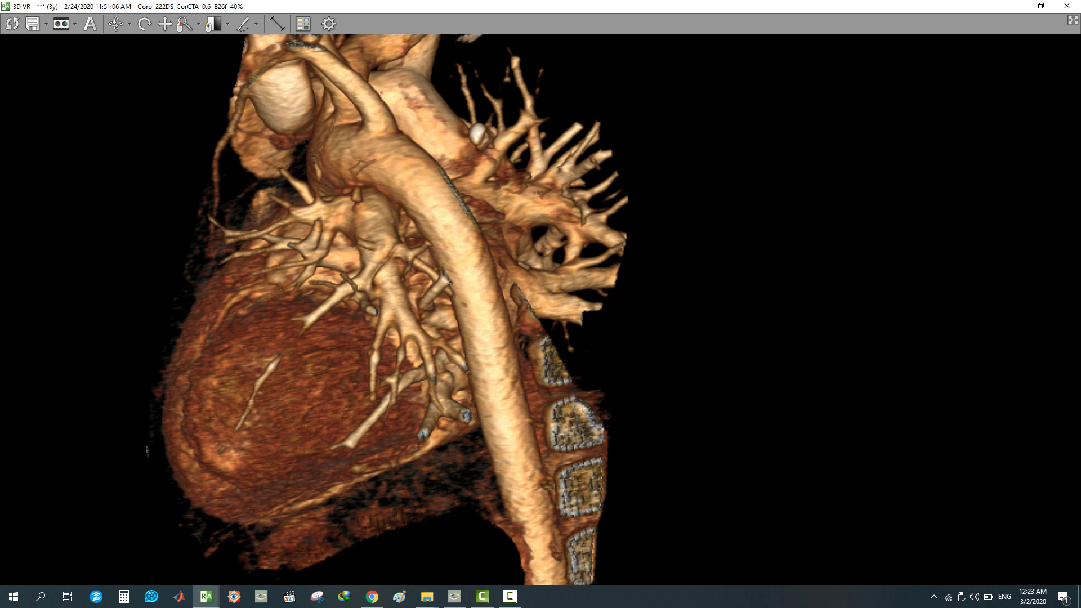
click(328, 24)
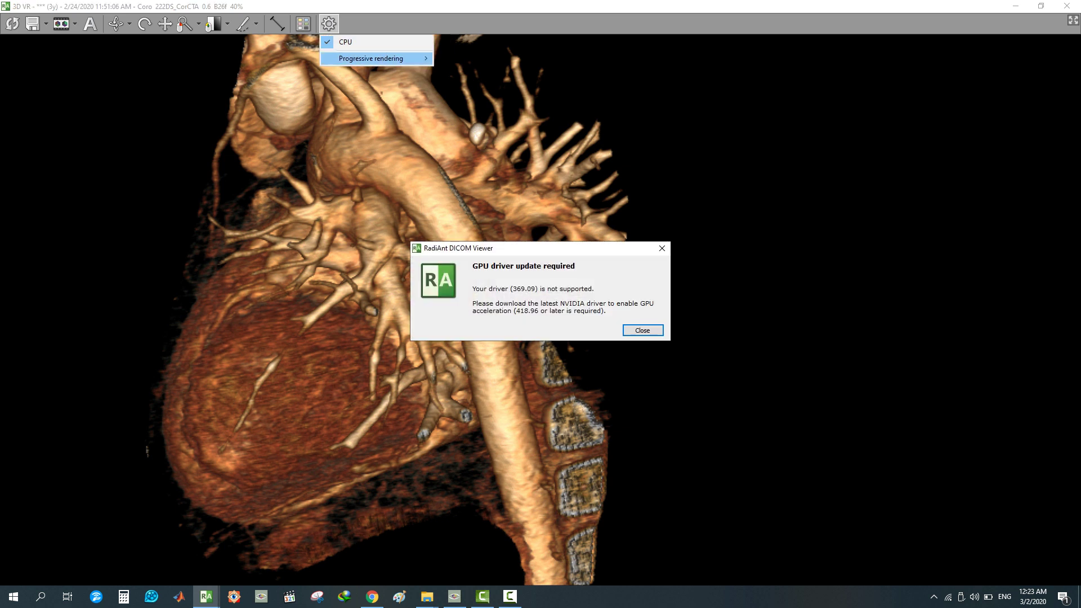
mouse_move(372, 58)
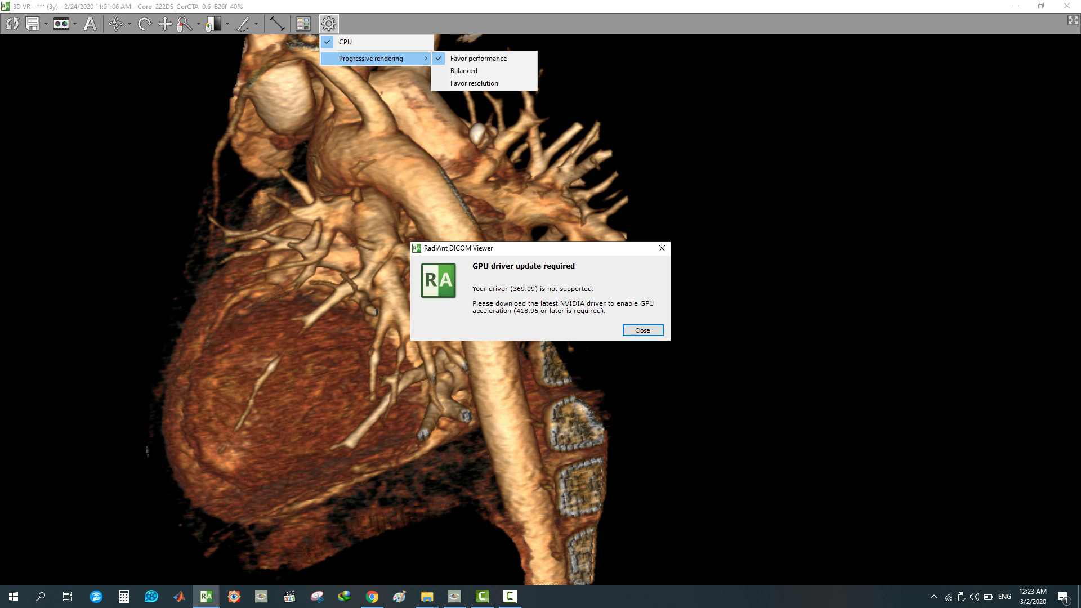
click(642, 330)
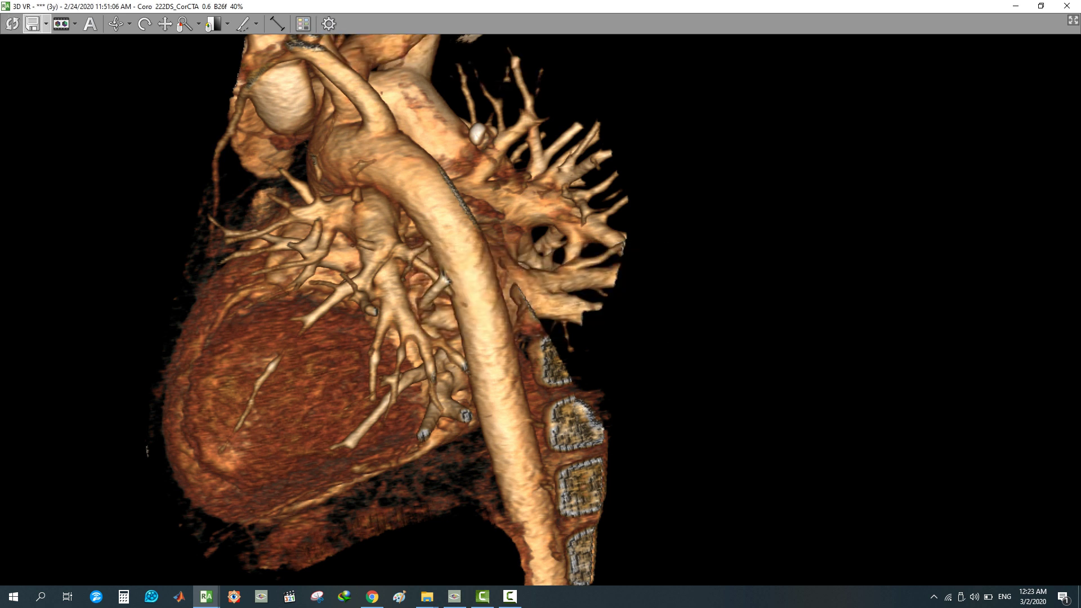
Cut away the distal aortic arch and the adjoining left-sided neck vessels from an anterior view of the heart
click(115, 25)
mouse_move(316, 292)
mouse_down()
mouse_move(512, 290)
mouse_move(551, 318)
mouse_move(512, 312)
mouse_up()
scroll(484, 304, down, 5)
scroll(551, 318, up, 5)
middle_drag(512, 313, 512, 337)
drag(512, 315, 508, 347)
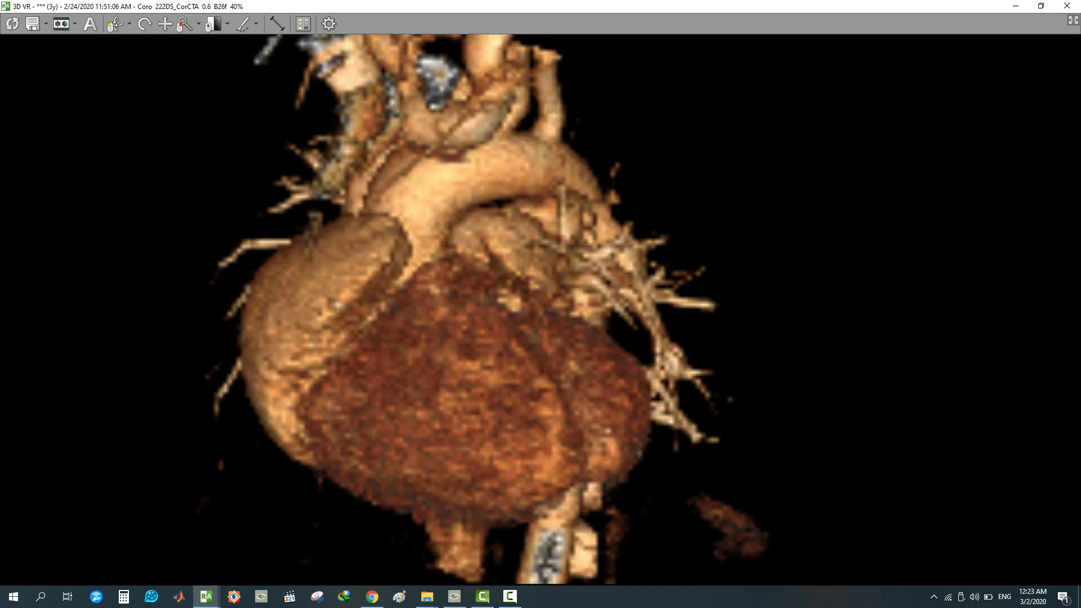
click(243, 24)
mouse_move(649, 107)
mouse_down()
mouse_move(580, 54)
mouse_move(531, 36)
mouse_move(480, 187)
mouse_move(638, 189)
mouse_move(647, 108)
mouse_up()
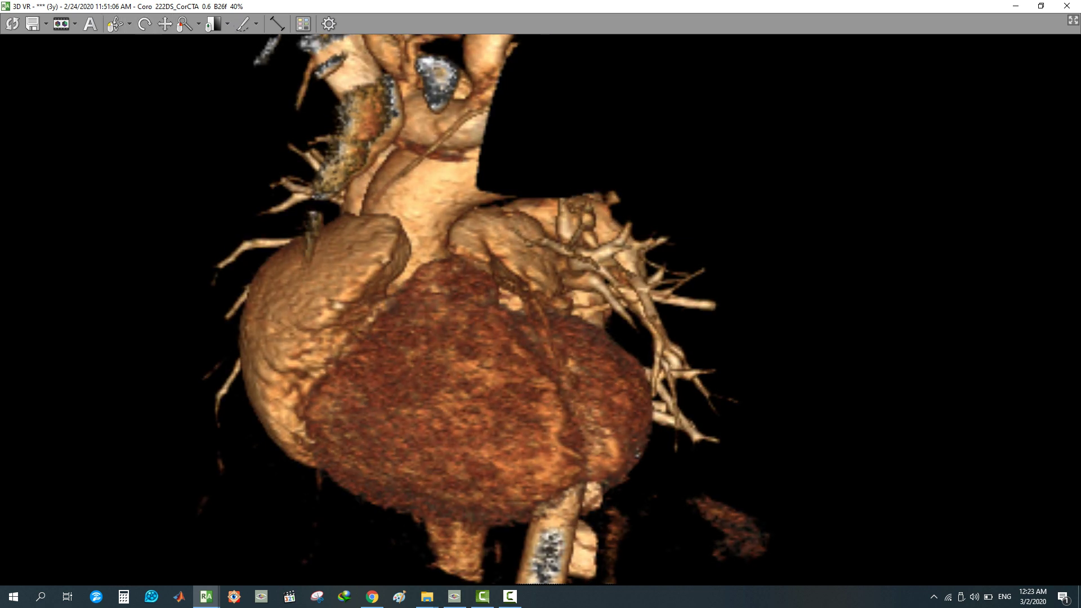
Cut away the remaining great vessels above the pulmonary arteries from a left posterior view
drag(563, 254, 270, 370)
scroll(462, 310, down, 1)
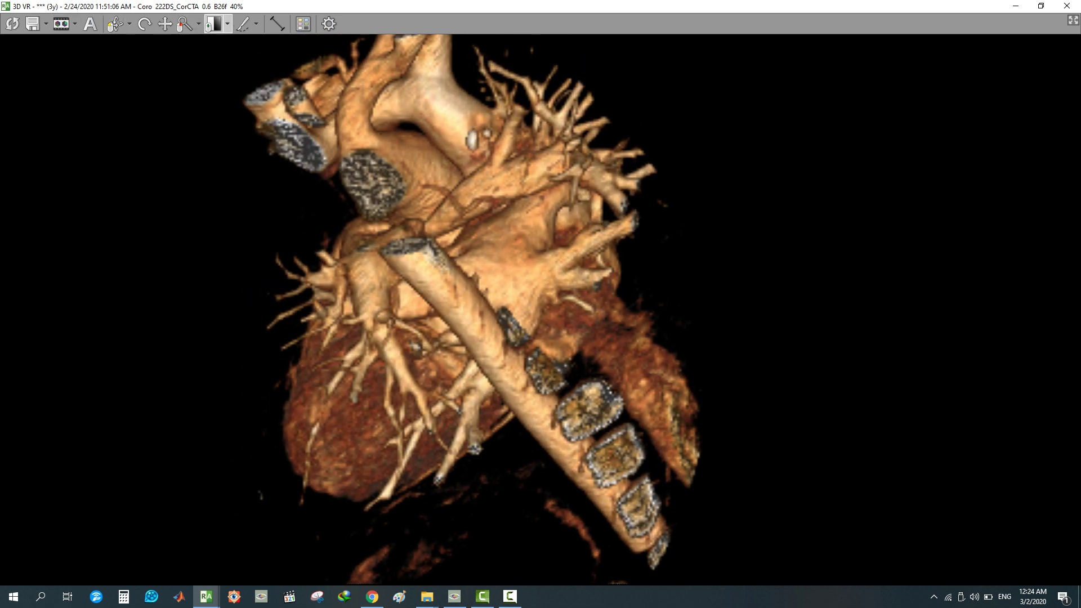
click(242, 24)
mouse_move(535, 36)
mouse_down()
mouse_move(249, 43)
mouse_move(208, 209)
mouse_move(338, 220)
mouse_move(394, 211)
mouse_move(445, 181)
mouse_move(509, 84)
mouse_move(504, 63)
mouse_up()
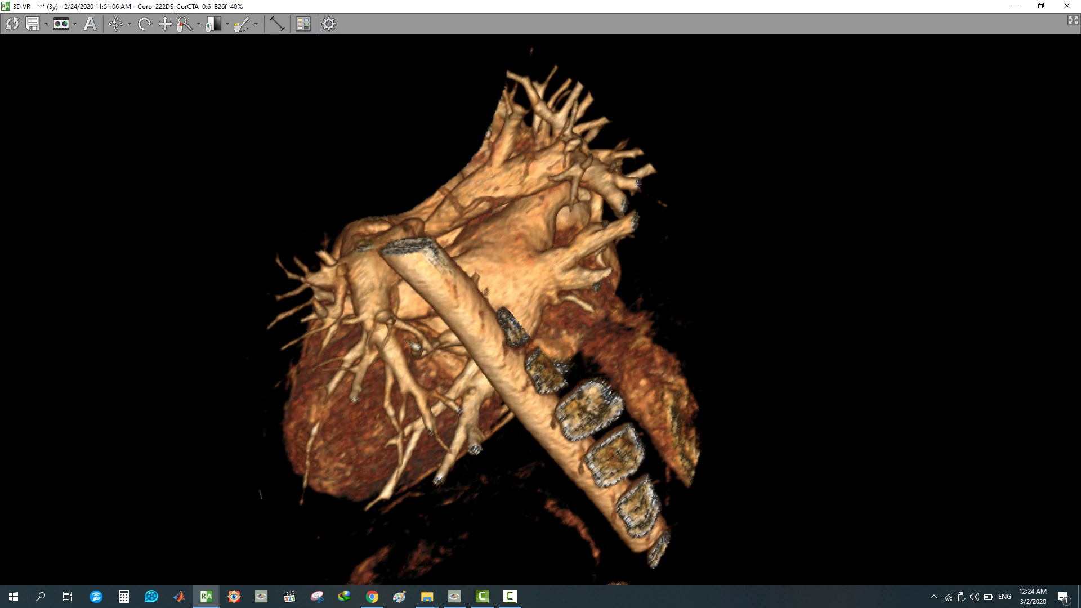
Rotate the trimmed heart to a superior view of the cut great vessels, and return to the Batch 2 series in the main viewer
click(116, 24)
drag(394, 282, 504, 425)
middle_drag(504, 425, 506, 398)
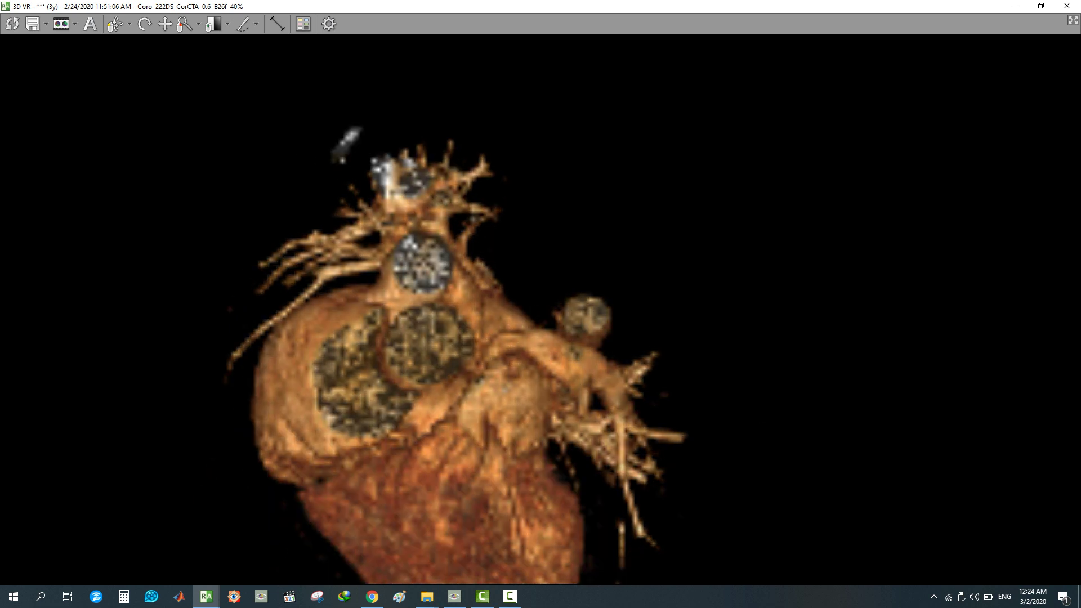
mouse_move(506, 398)
mouse_down()
mouse_move(536, 352)
mouse_move(497, 355)
mouse_move(590, 297)
mouse_move(551, 299)
mouse_move(506, 384)
mouse_up()
click(164, 24)
click(116, 25)
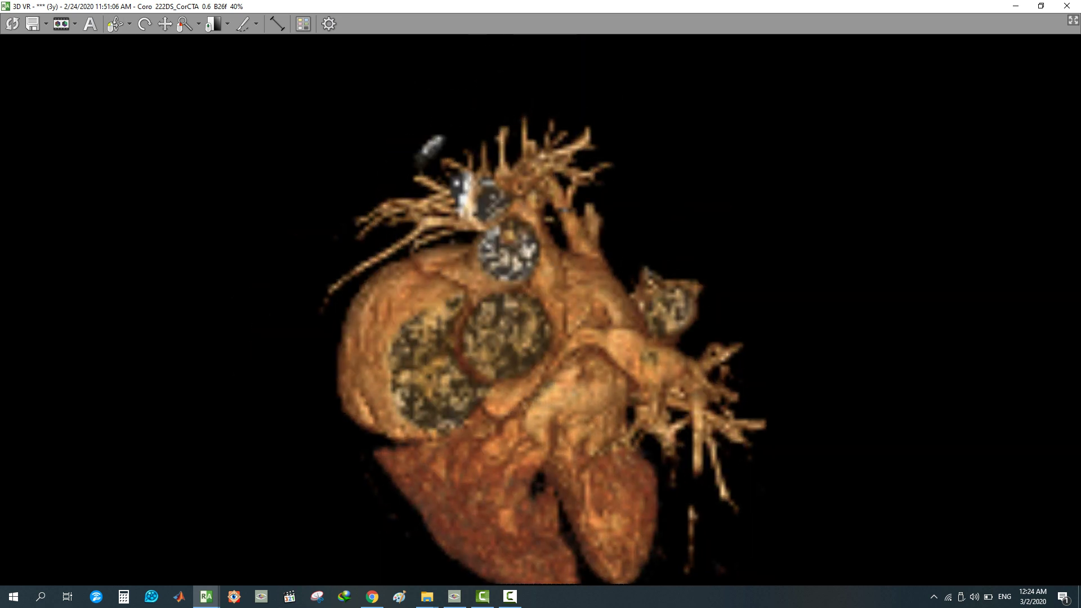
click(144, 25)
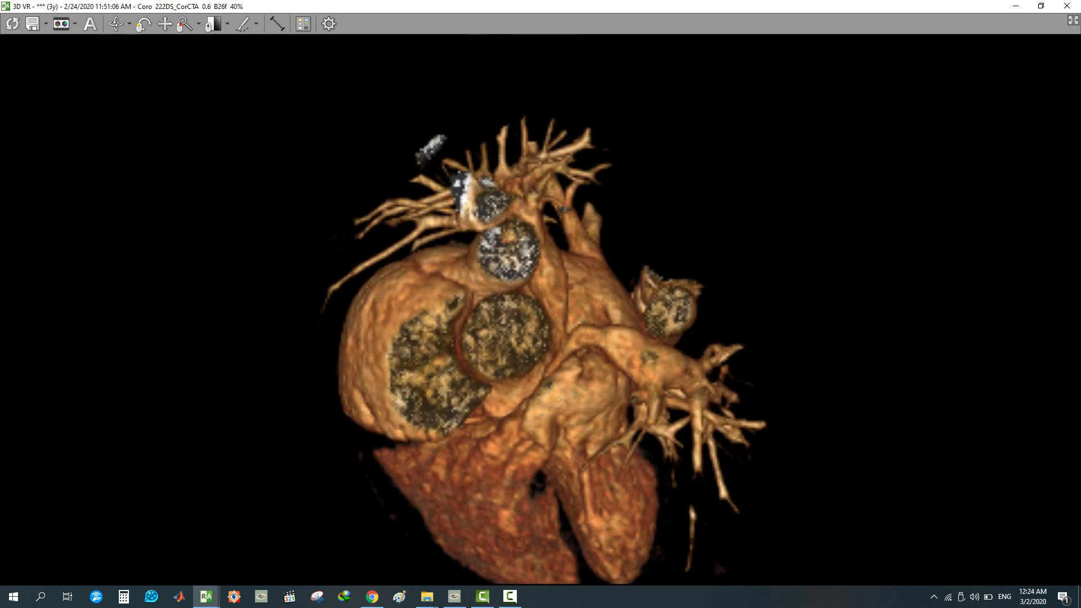
drag(672, 357, 673, 261)
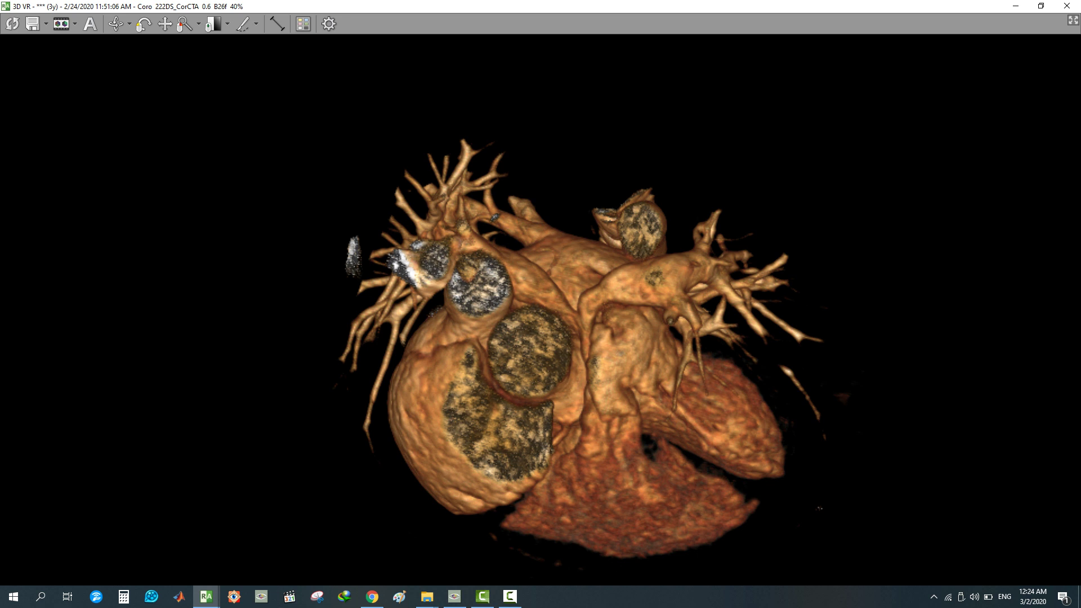
click(1040, 6)
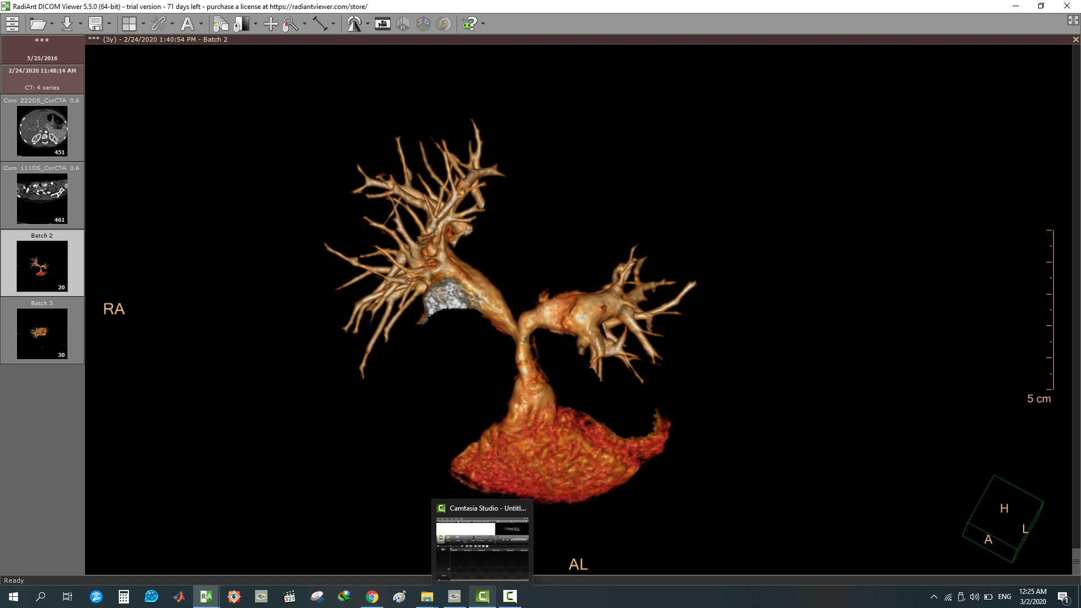
mouse_move(371, 596)
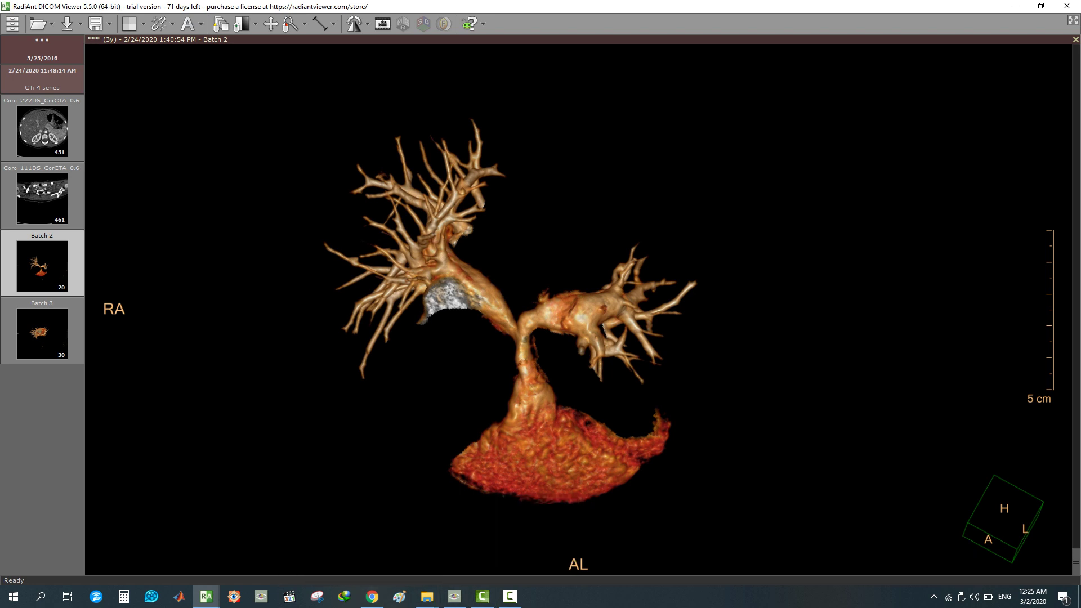
key(XF86AudioPlay)
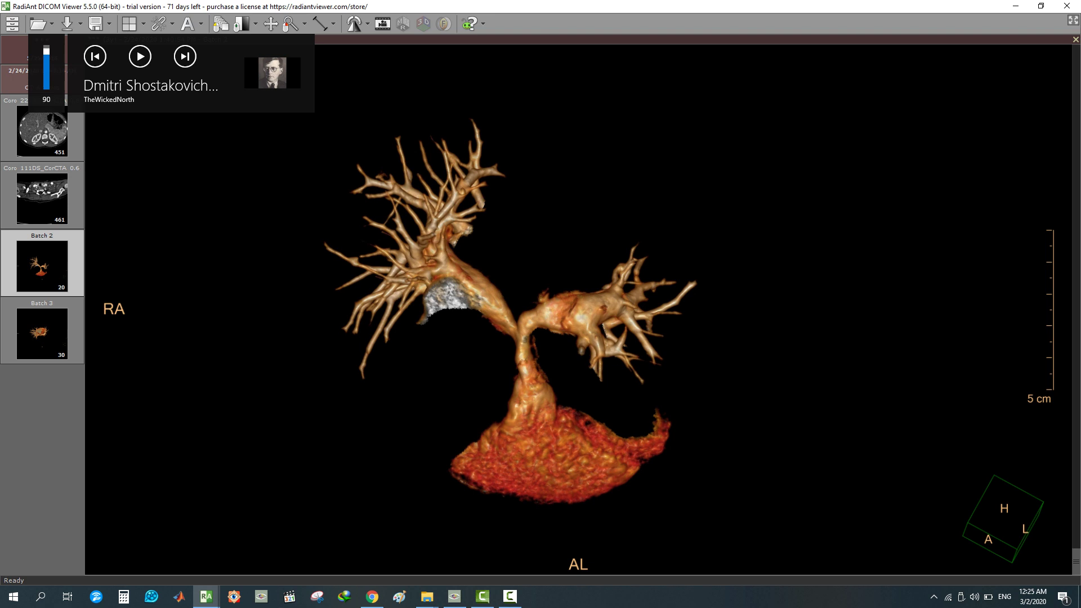